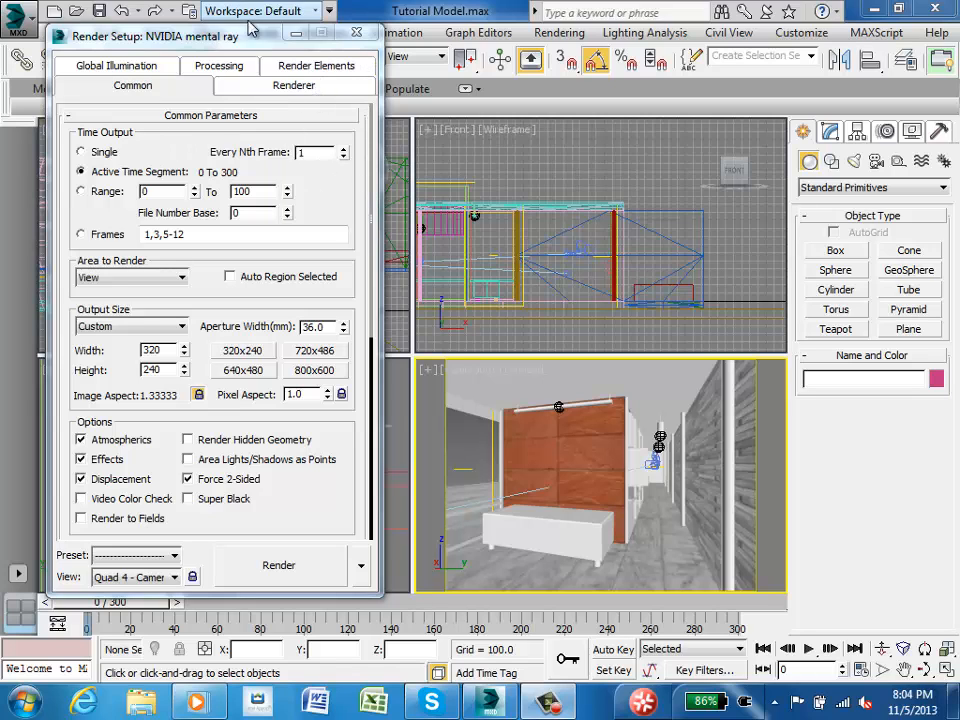
# Minimize the render settings and maximize the camera viewport to fill the whole viewport area
pyautogui.click(295, 32)
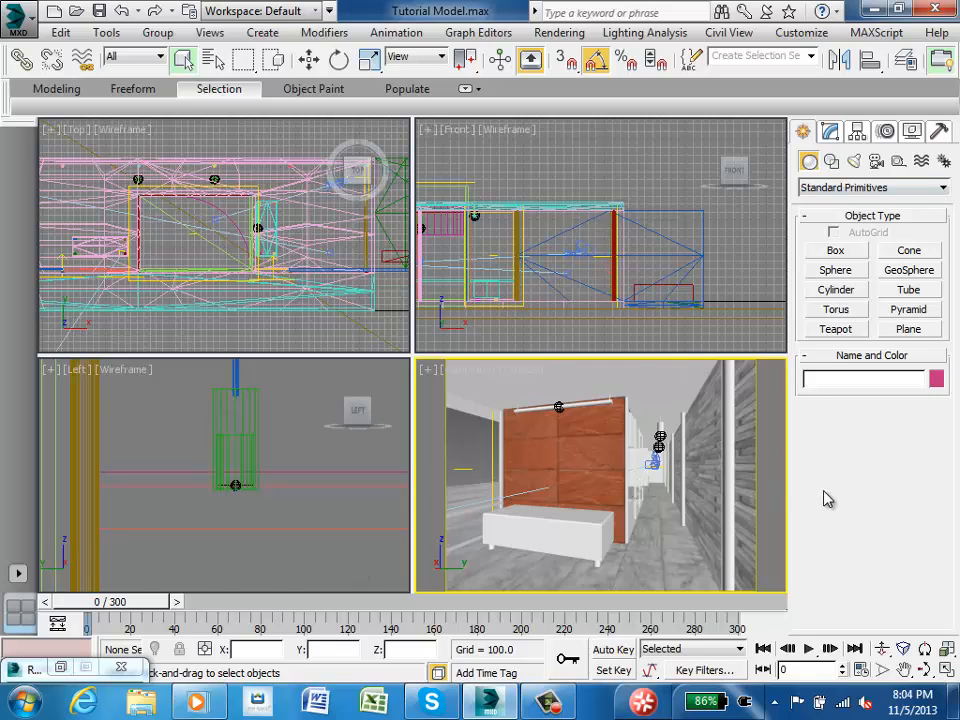
pyautogui.click(755, 455)
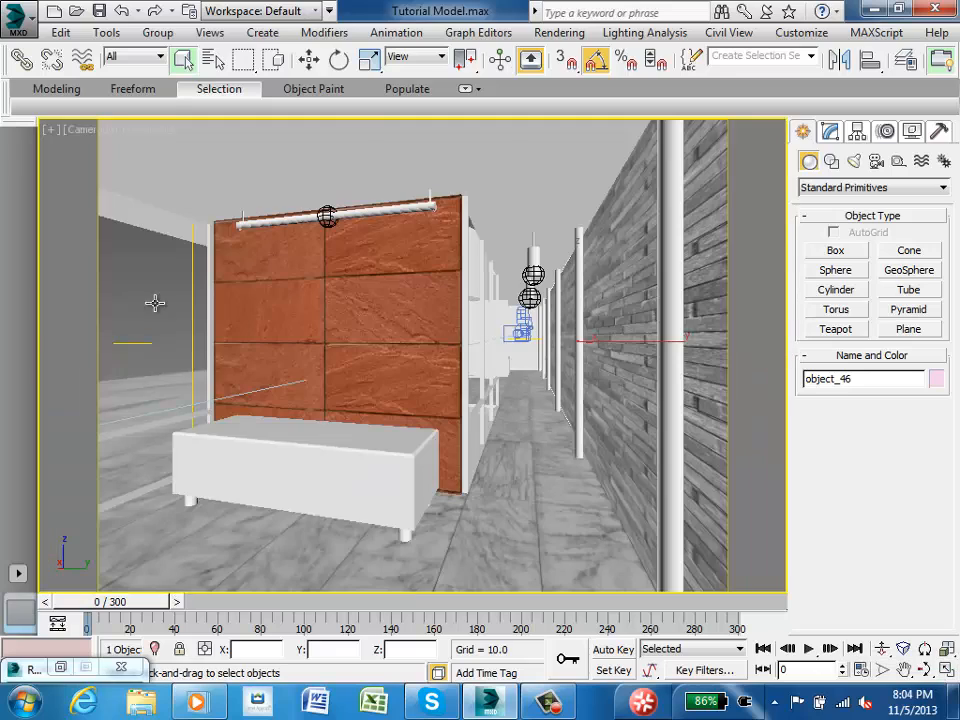
pyautogui.hotkey('alt', 'w')
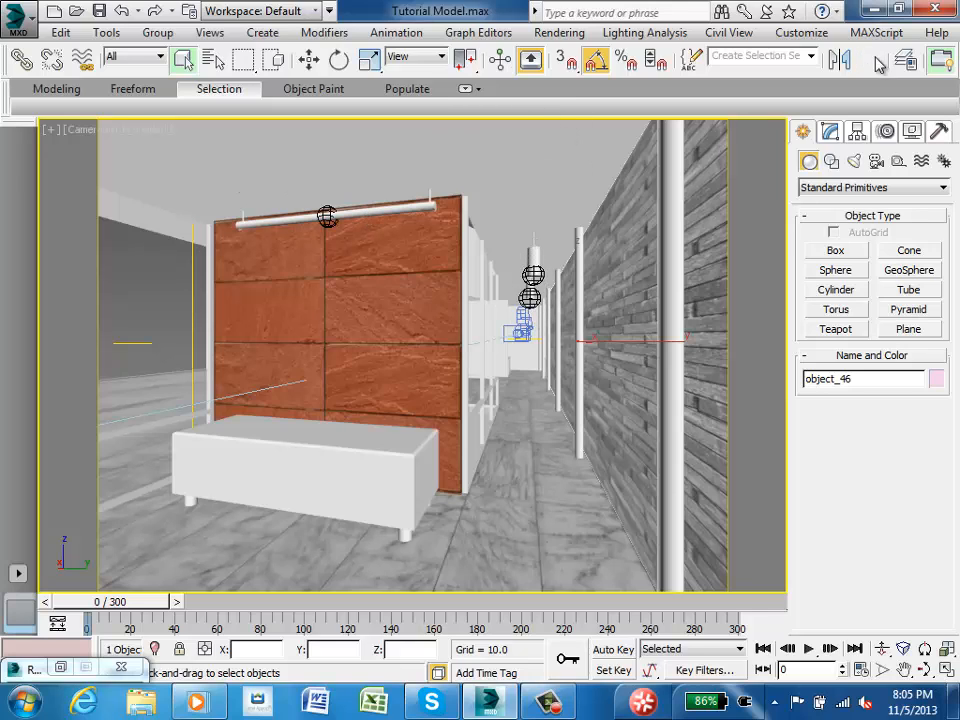
pyautogui.click(557, 33)
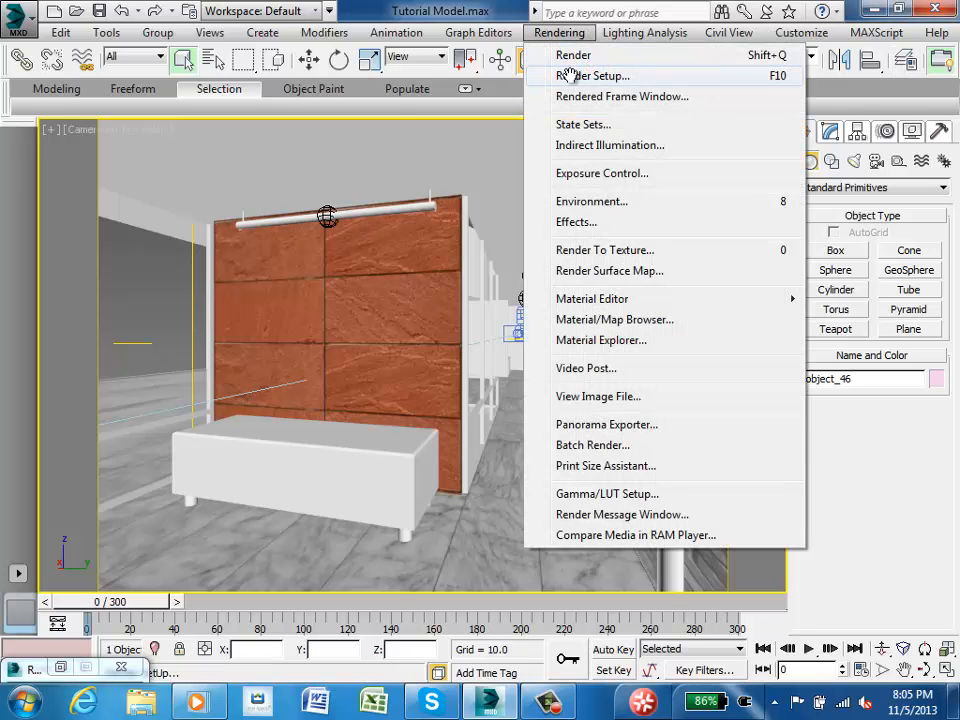
pyautogui.click(590, 76)
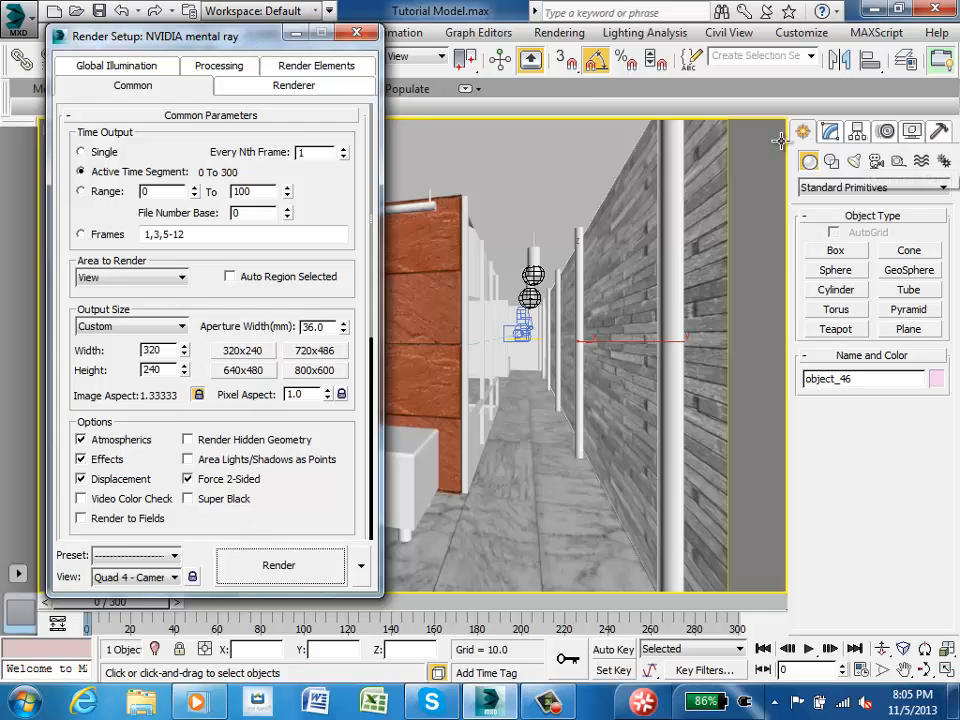
pyautogui.click(350, 33)
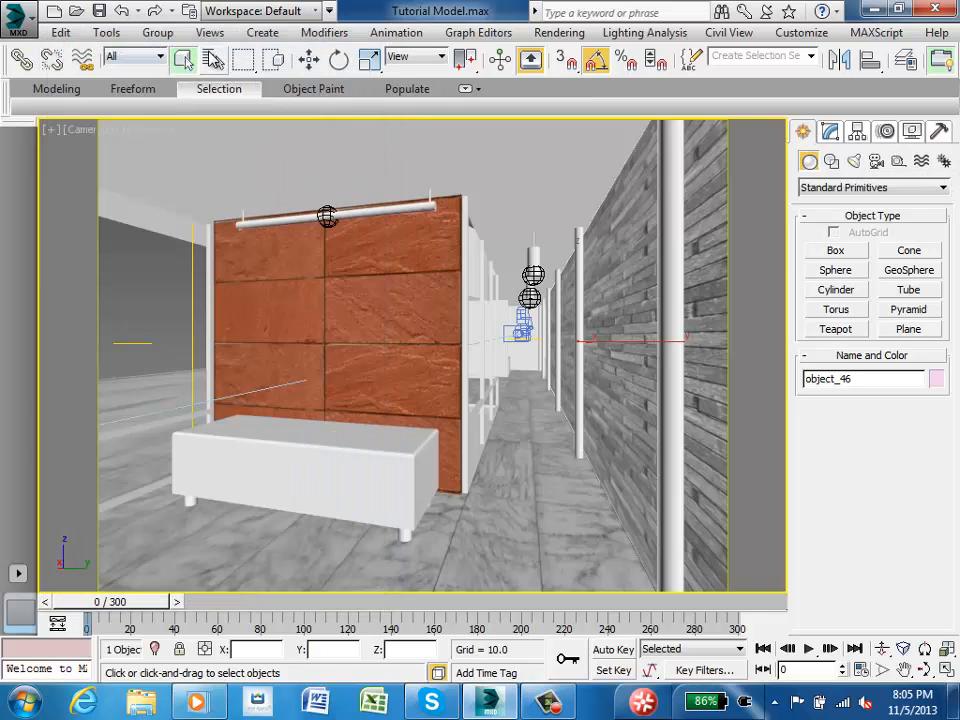
# Select the Direct001 light from the scene's object list and switch it off
pyautogui.press('h')
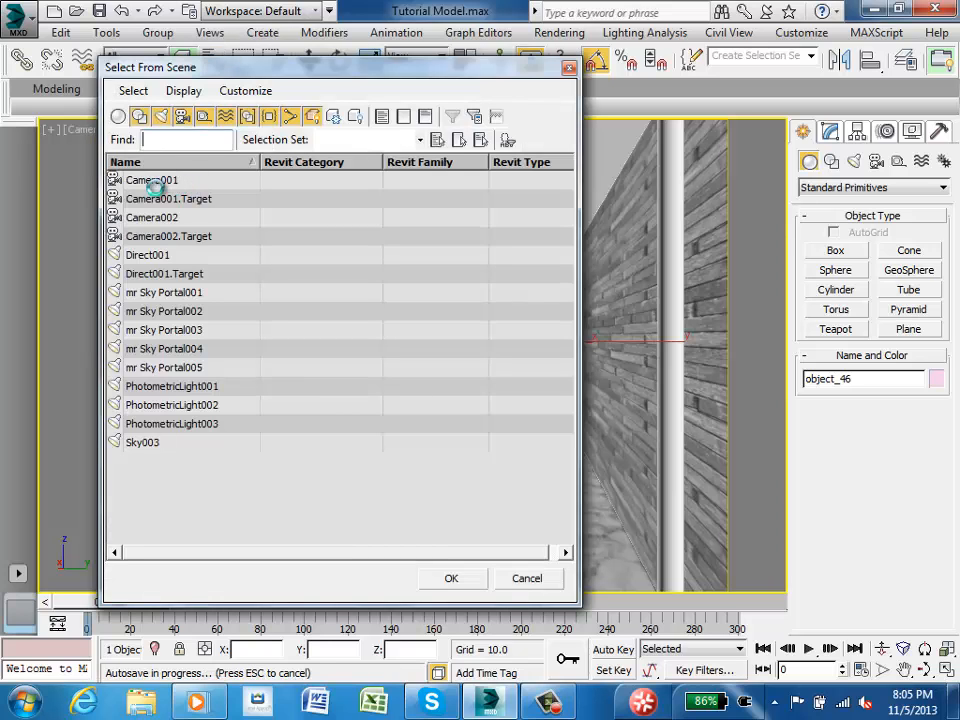
pyautogui.click(153, 255)
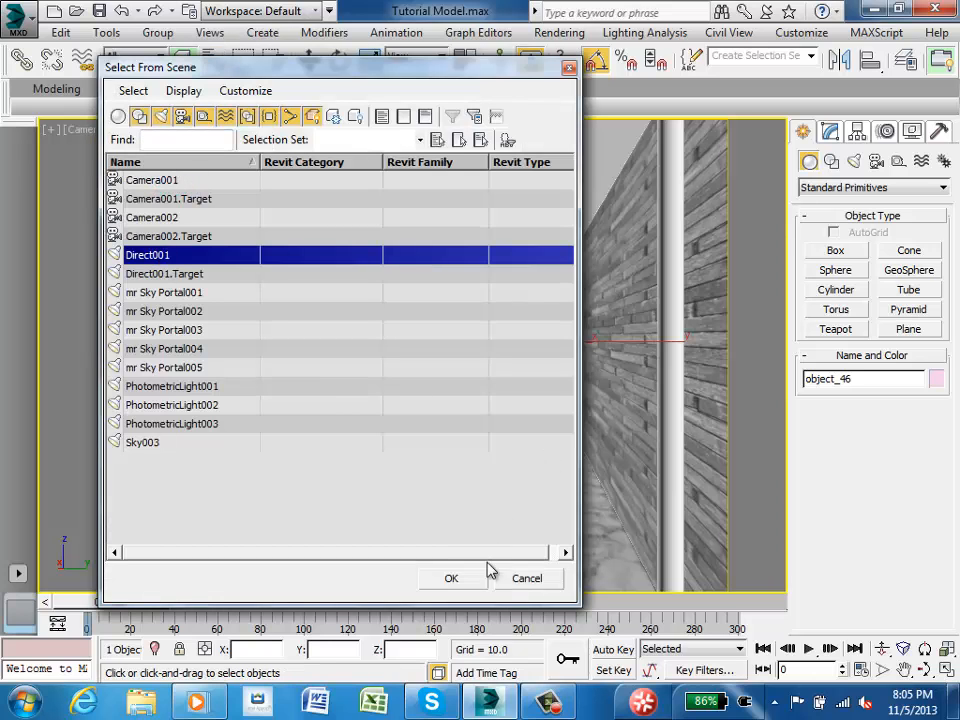
pyautogui.click(451, 578)
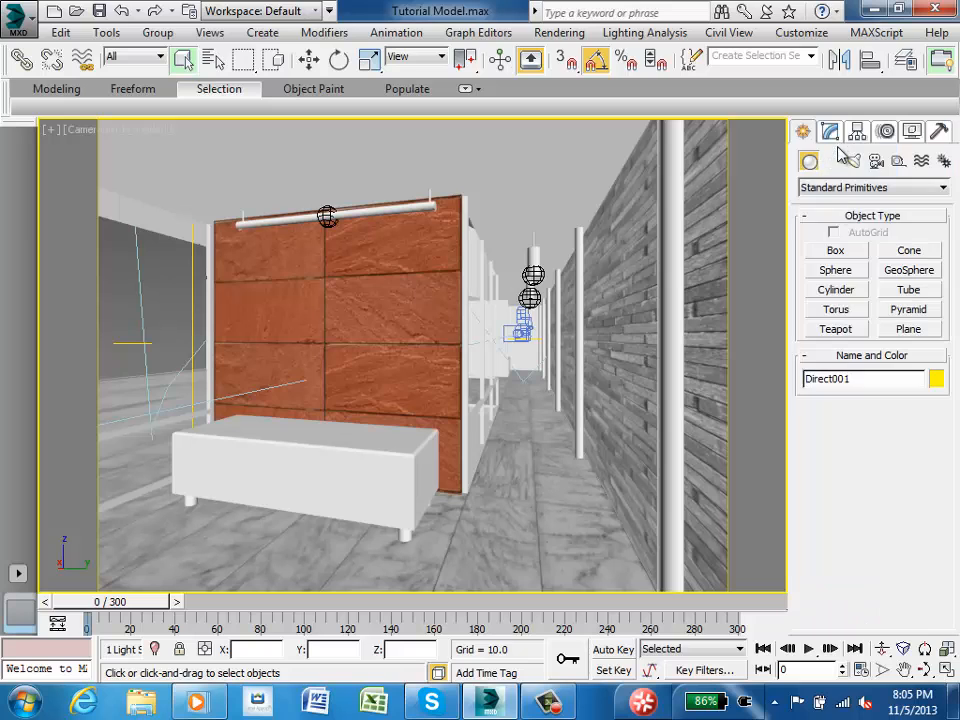
pyautogui.click(836, 135)
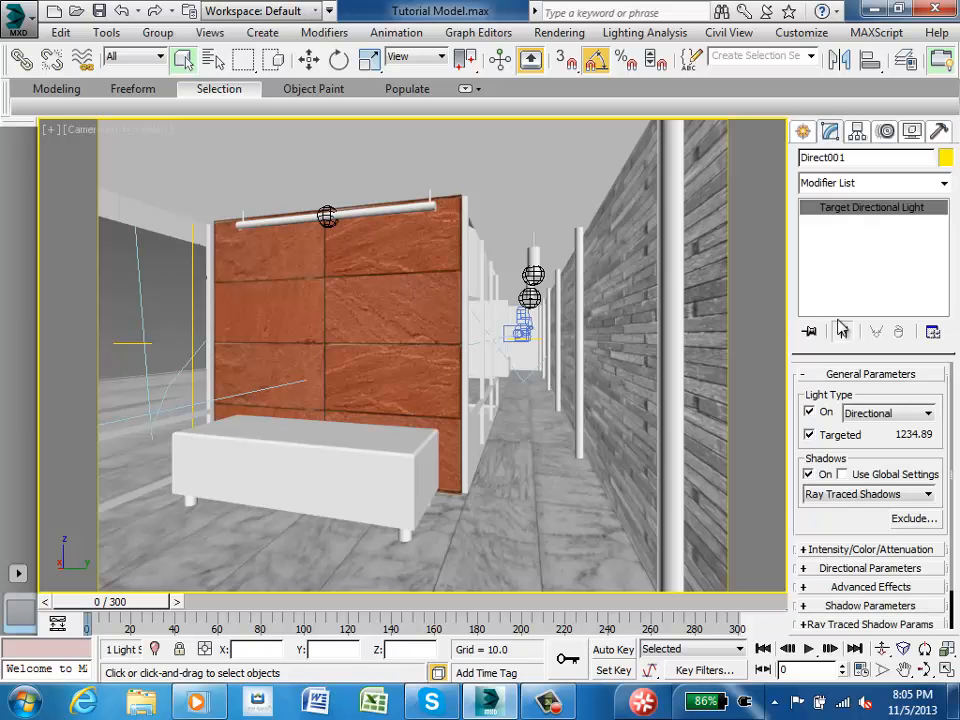
pyautogui.click(809, 411)
# Select the Sky003 skylight from the scene's object list and switch it off
pyautogui.click(213, 59)
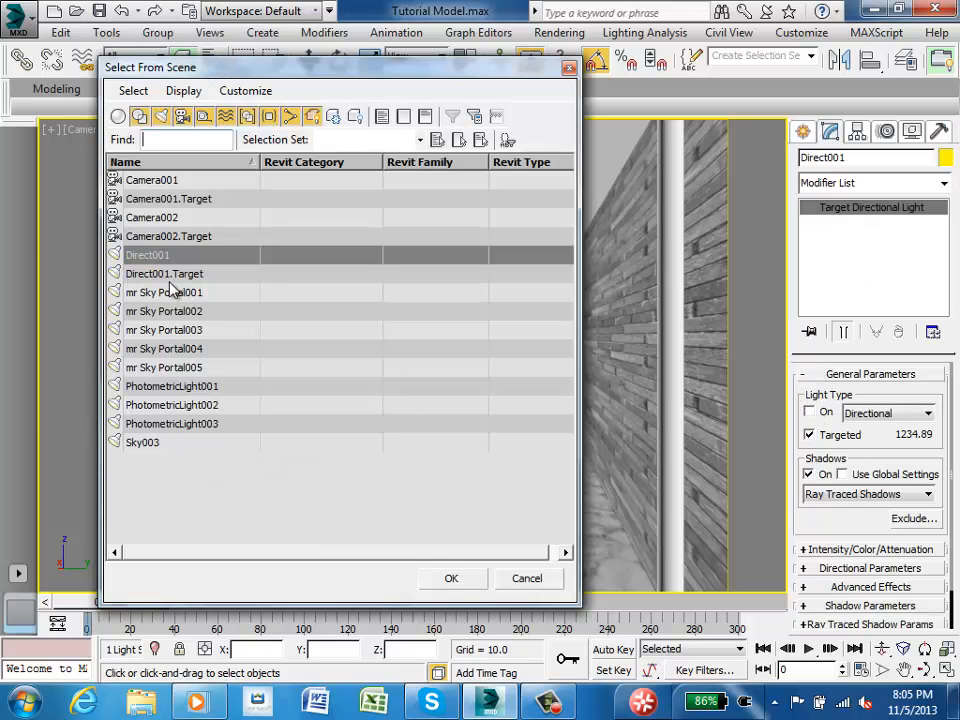
pyautogui.click(145, 442)
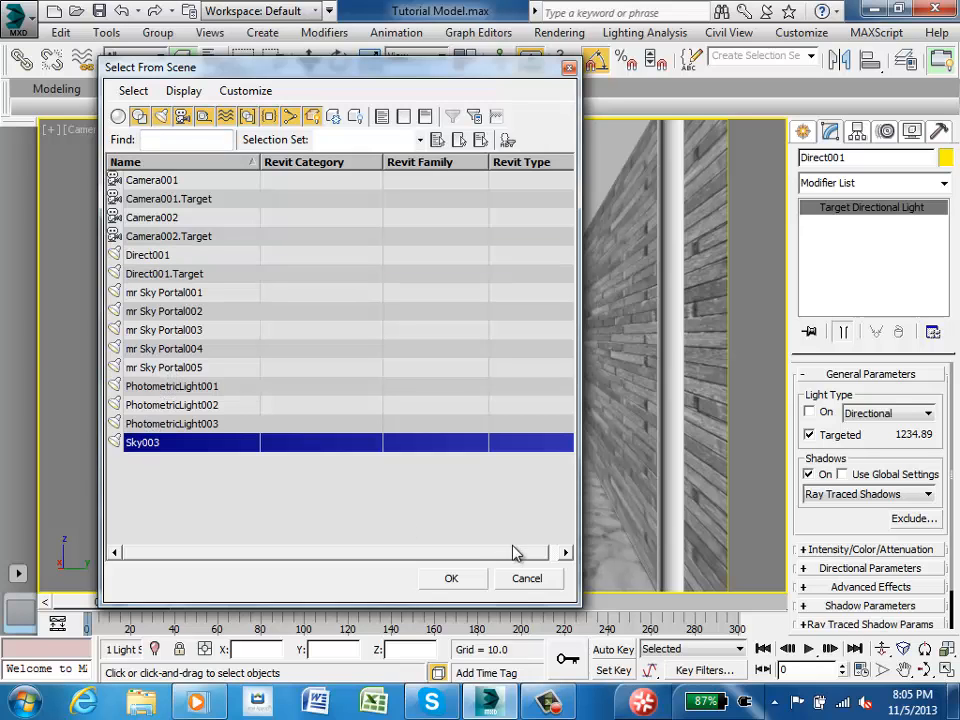
pyautogui.click(451, 578)
pyautogui.click(806, 395)
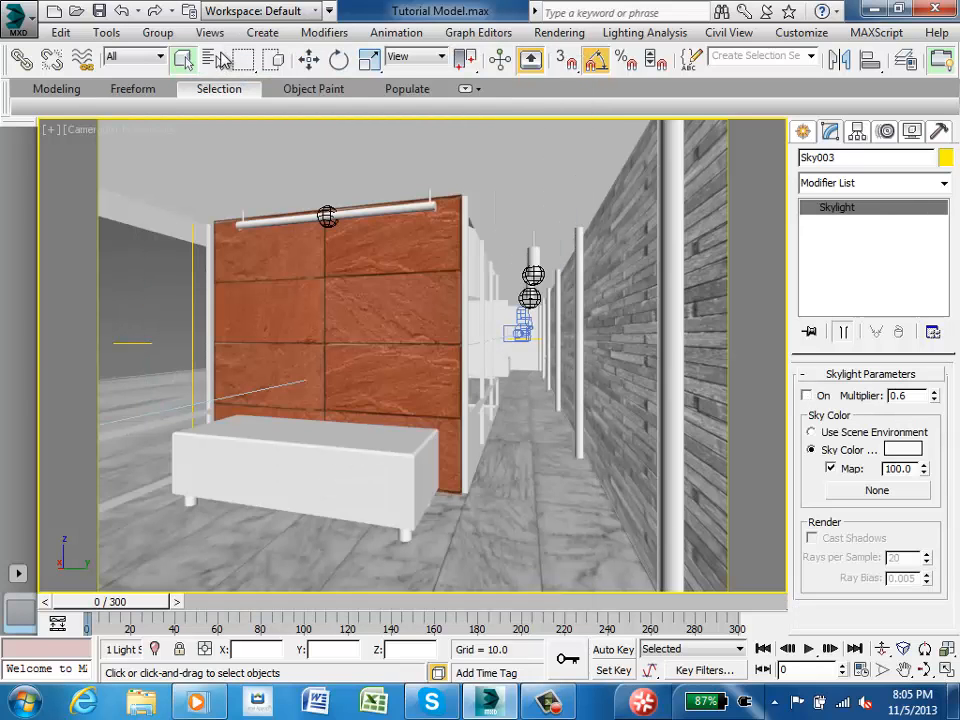
# Select PhotometricLight001 from the scene's object list and switch the light on
pyautogui.click(213, 59)
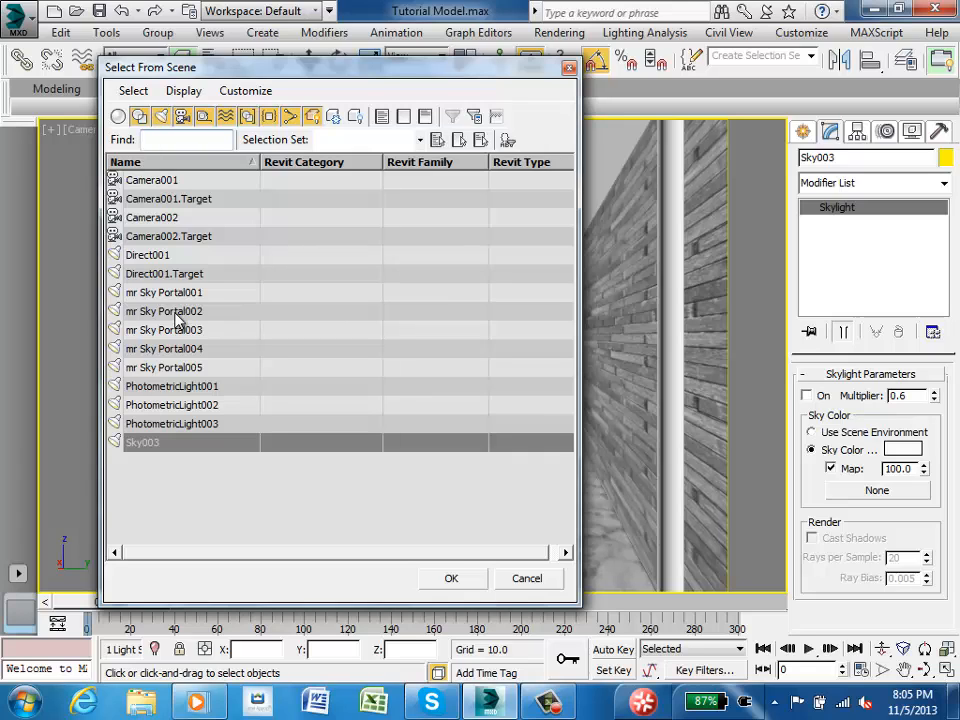
pyautogui.click(166, 388)
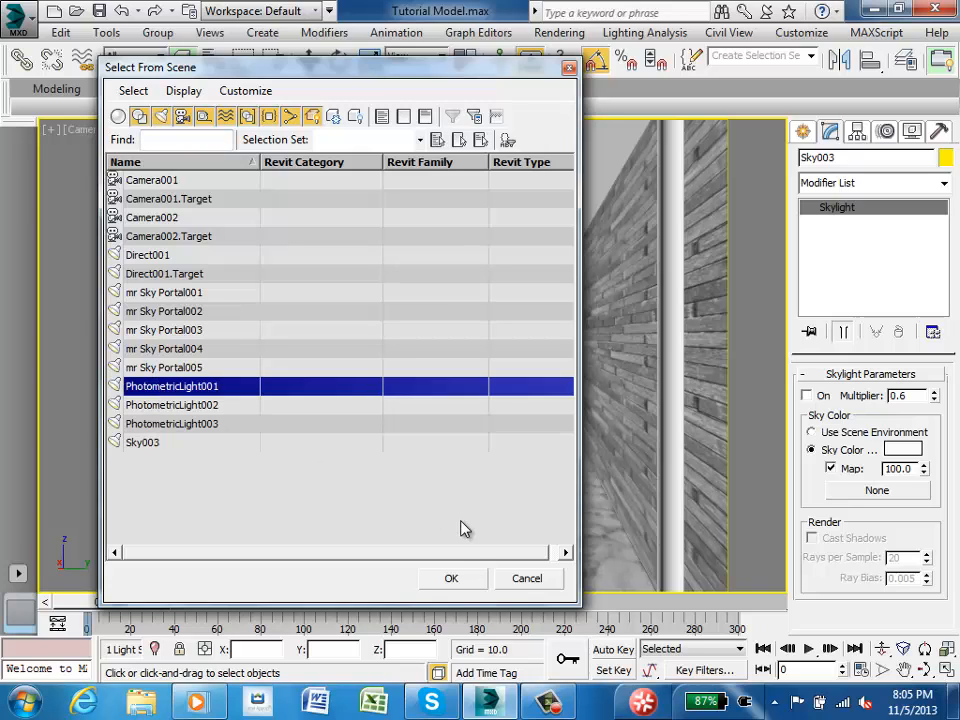
pyautogui.click(451, 578)
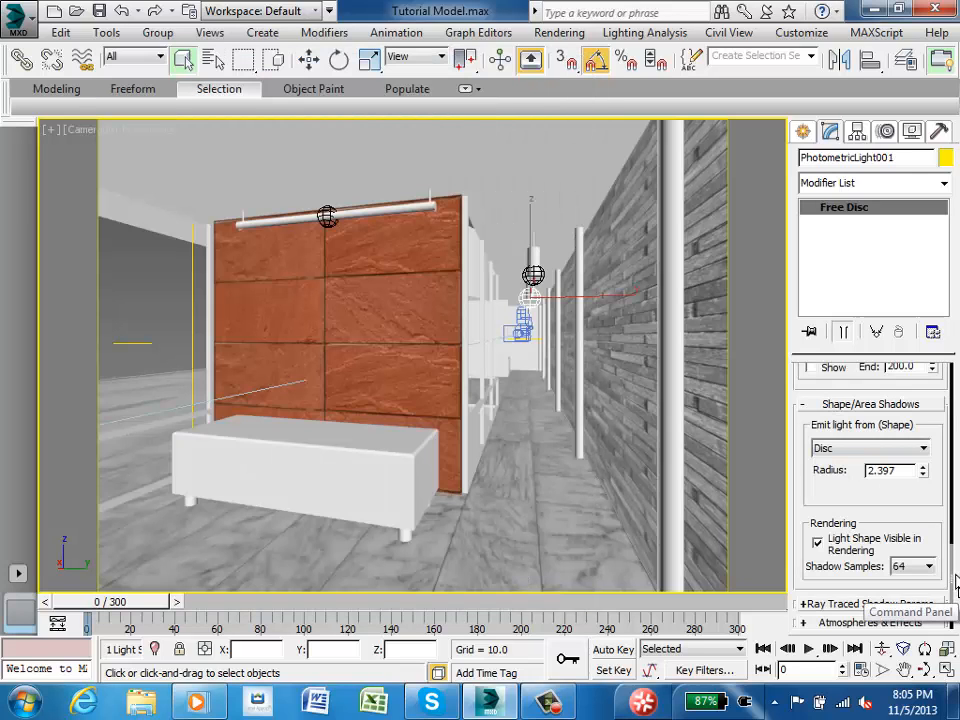
pyautogui.scroll(10, 885, 418)
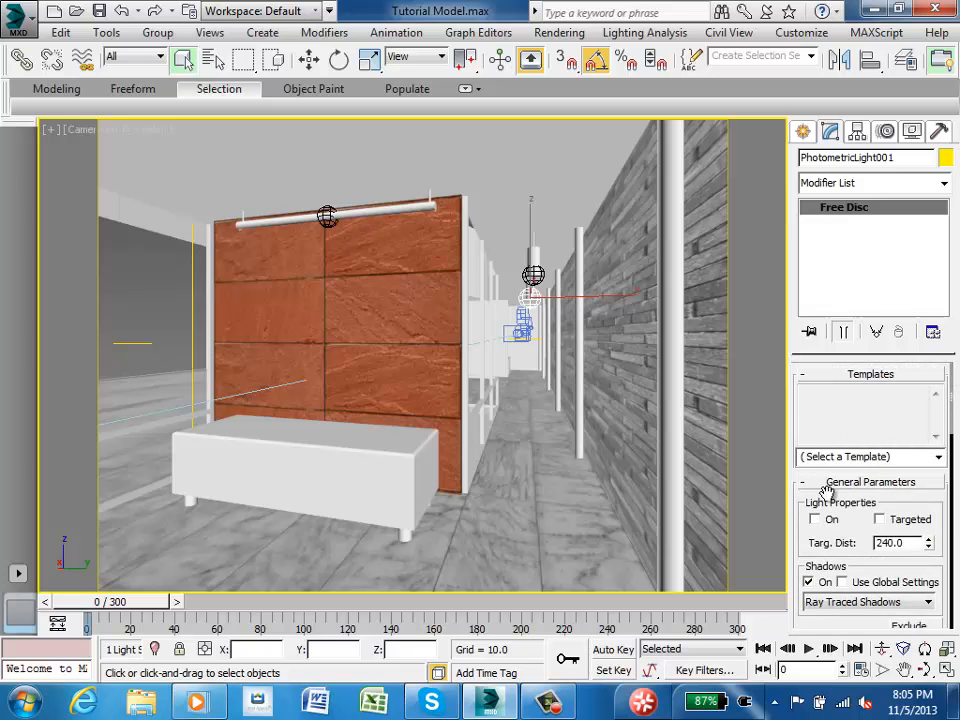
pyautogui.click(816, 519)
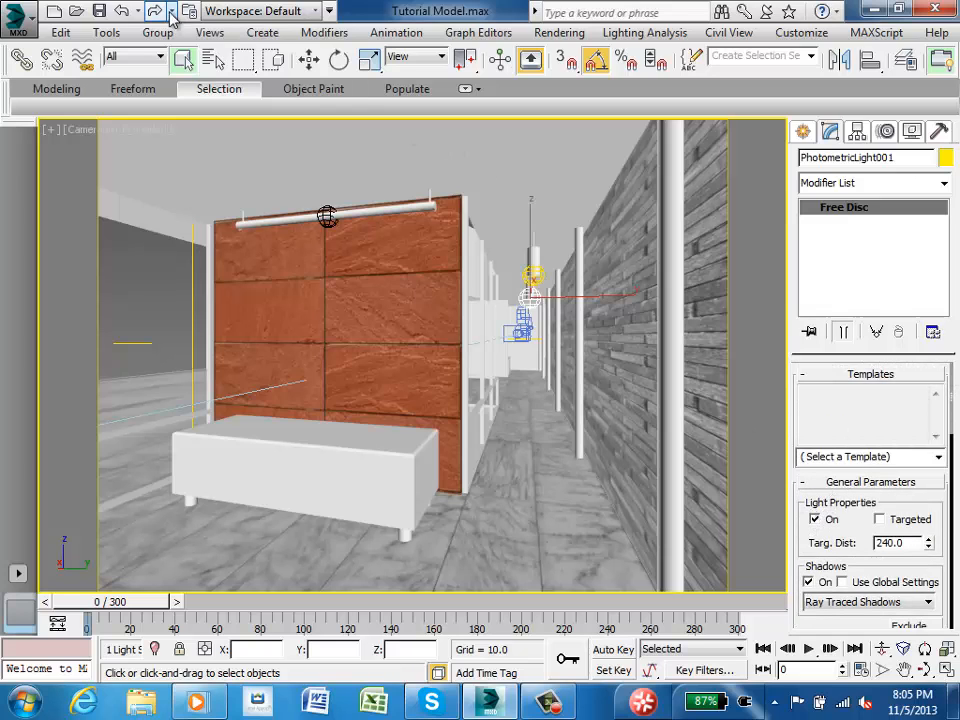
# Select PhotometricLight003 from the scene's object list and switch the light on
pyautogui.click(213, 59)
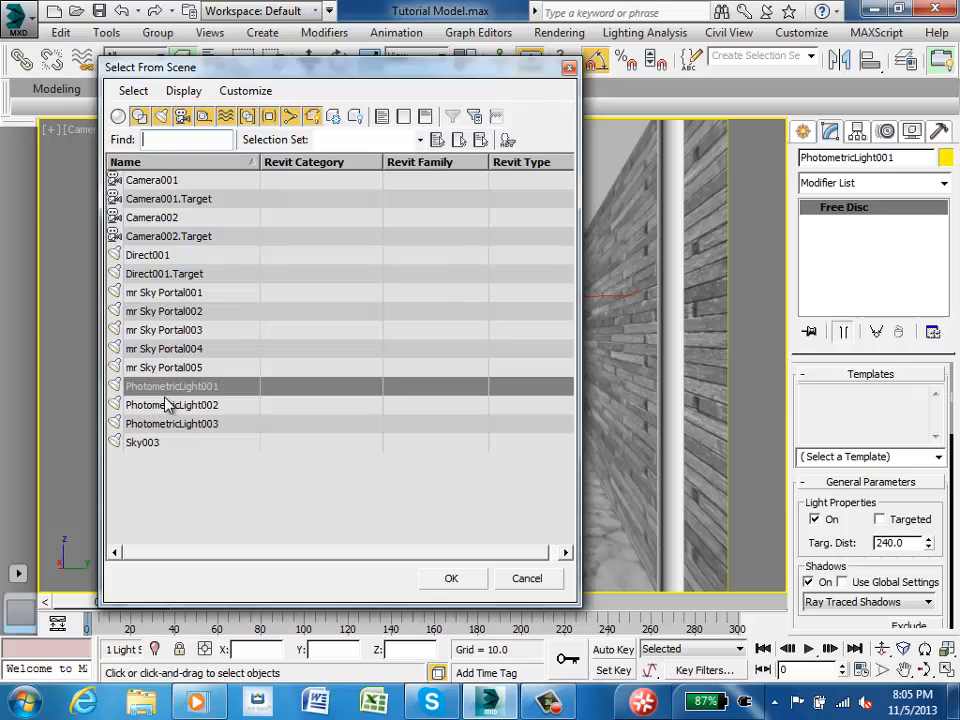
pyautogui.click(165, 424)
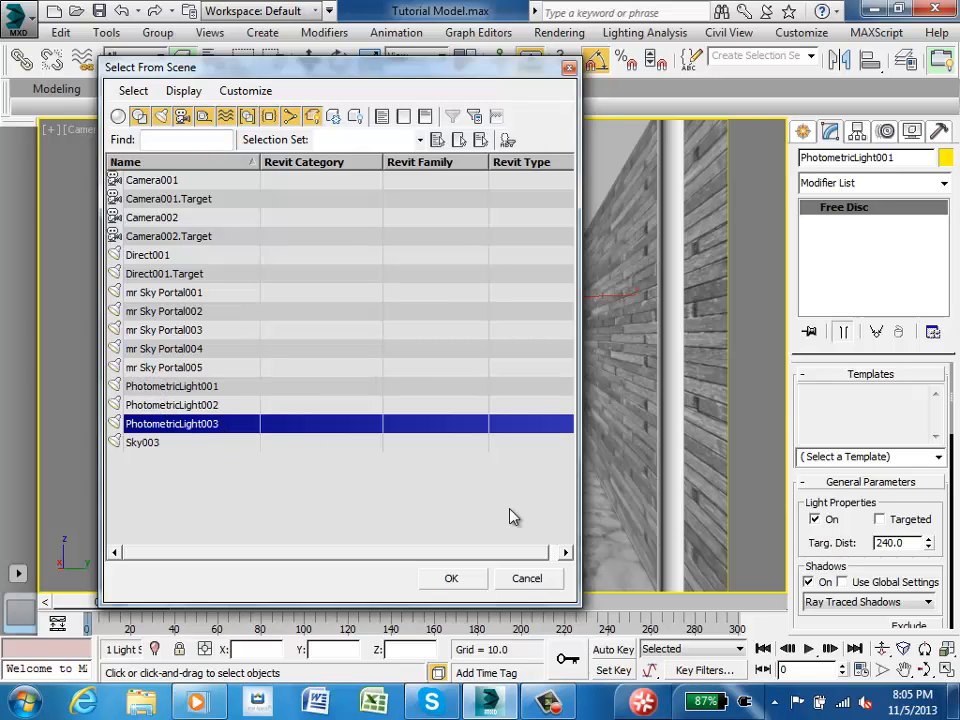
pyautogui.click(446, 579)
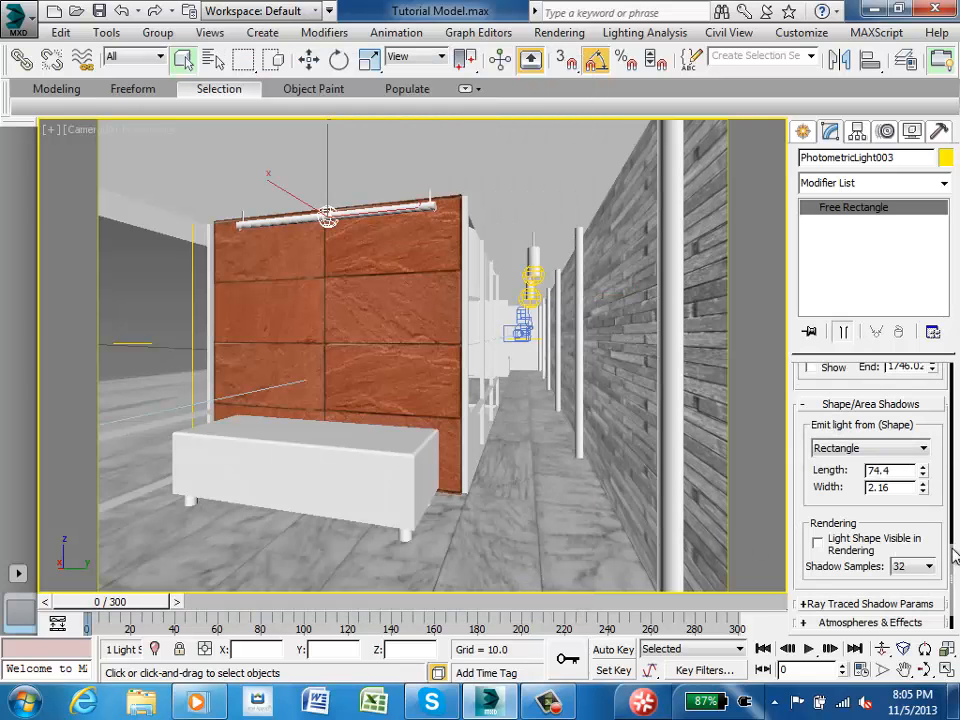
pyautogui.moveTo(955, 555); pyautogui.dragTo(936, 336)
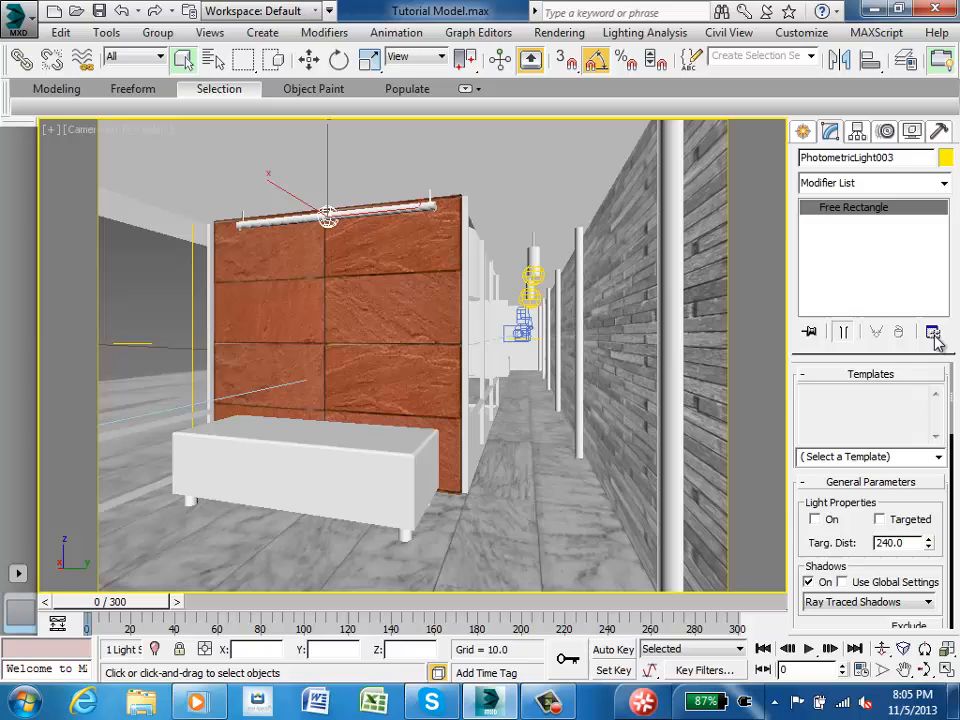
pyautogui.click(814, 520)
# Open the render setup and set the environment's exposure control to mr Photographic Exposure Control
pyautogui.click(560, 33)
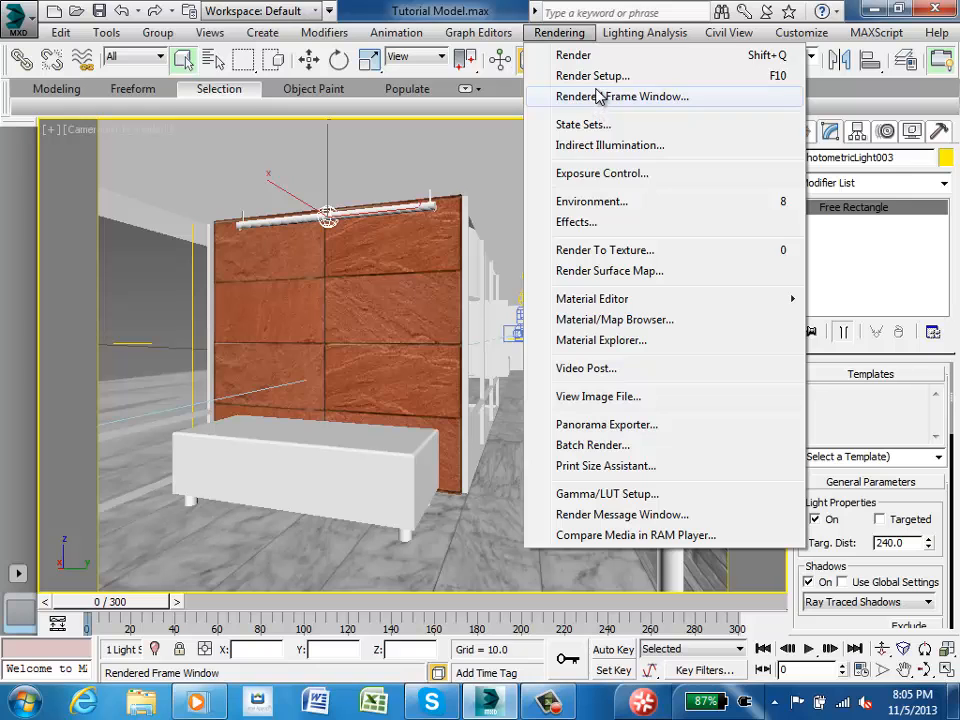
pyautogui.click(590, 76)
pyautogui.press('8')
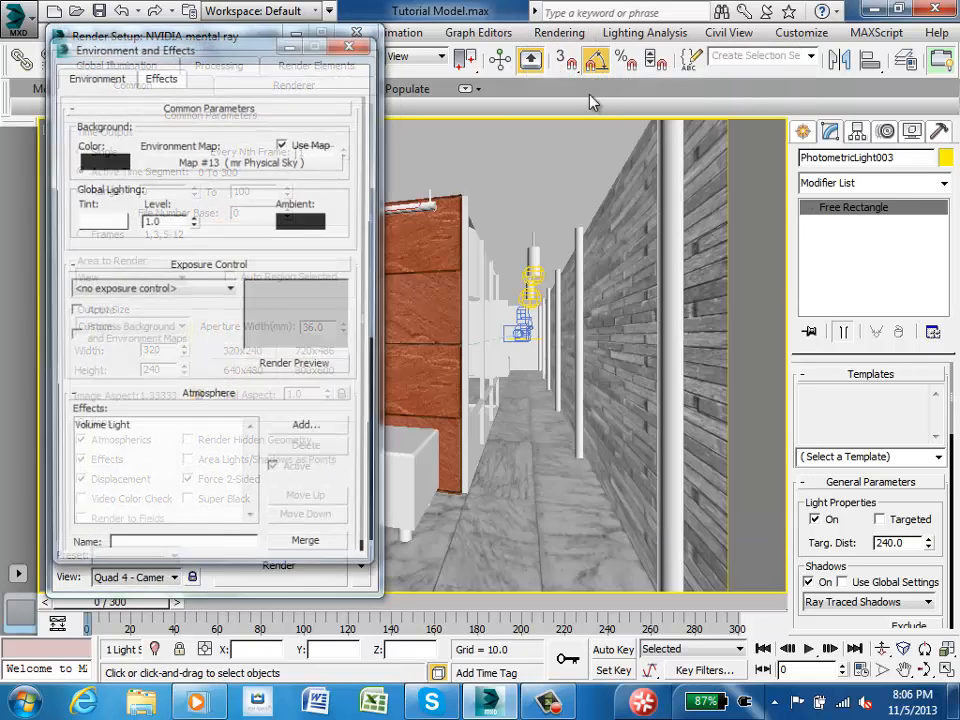
pyautogui.moveTo(229, 223); pyautogui.dragTo(229, 202)
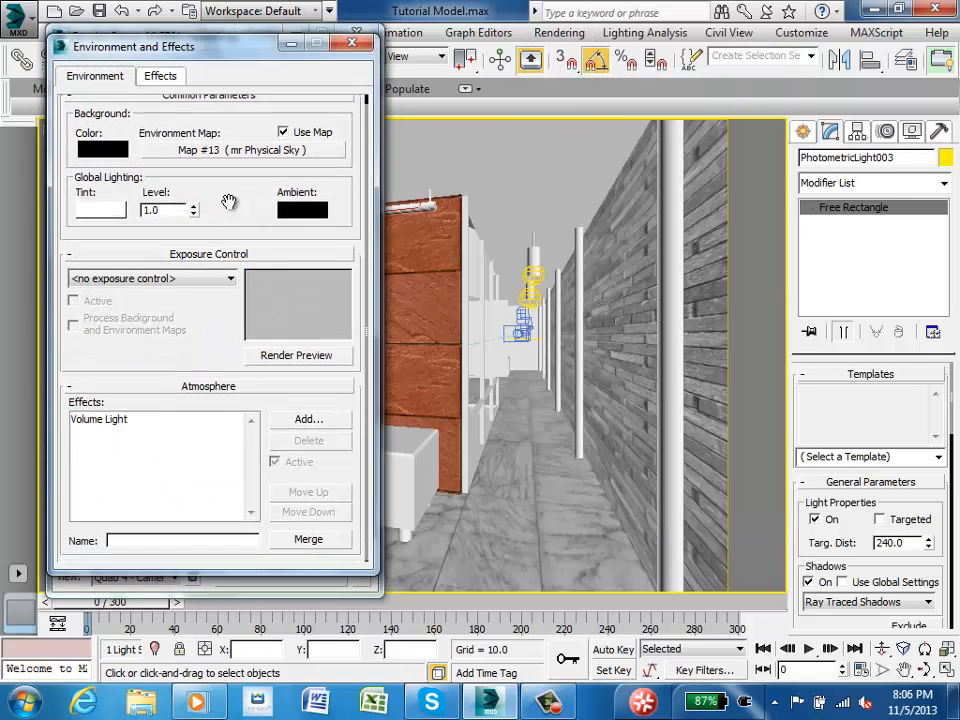
pyautogui.click(230, 279)
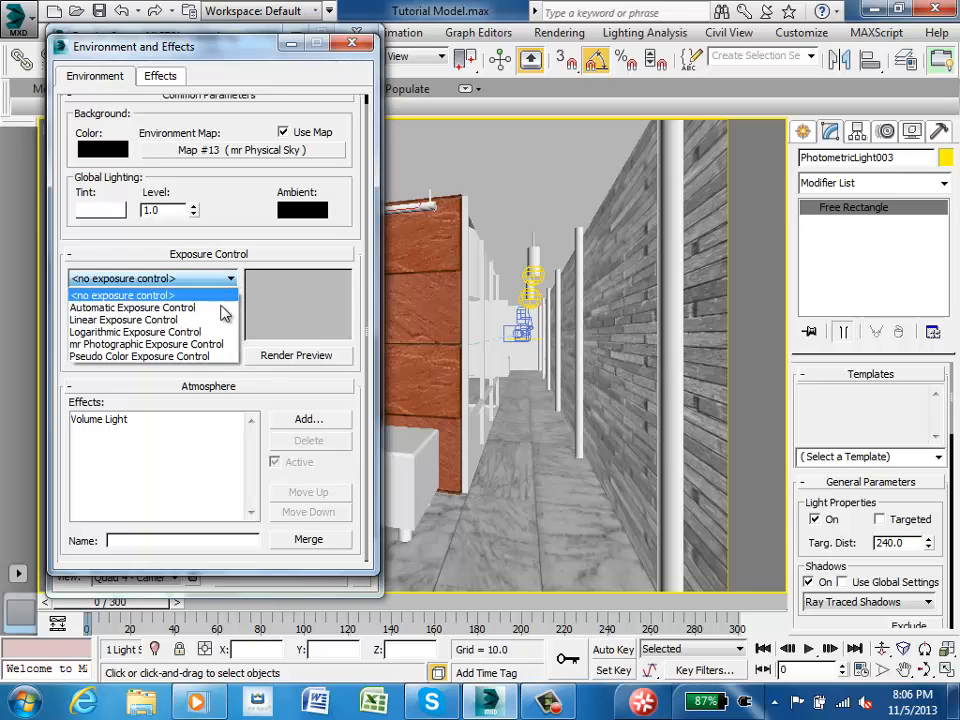
pyautogui.click(210, 344)
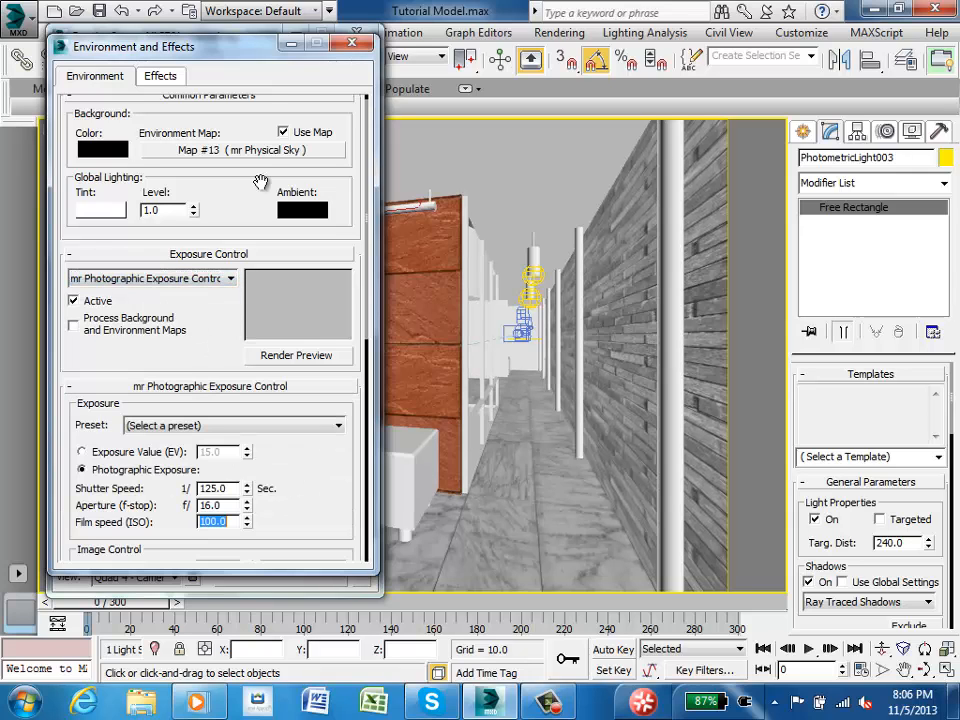
pyautogui.click(351, 44)
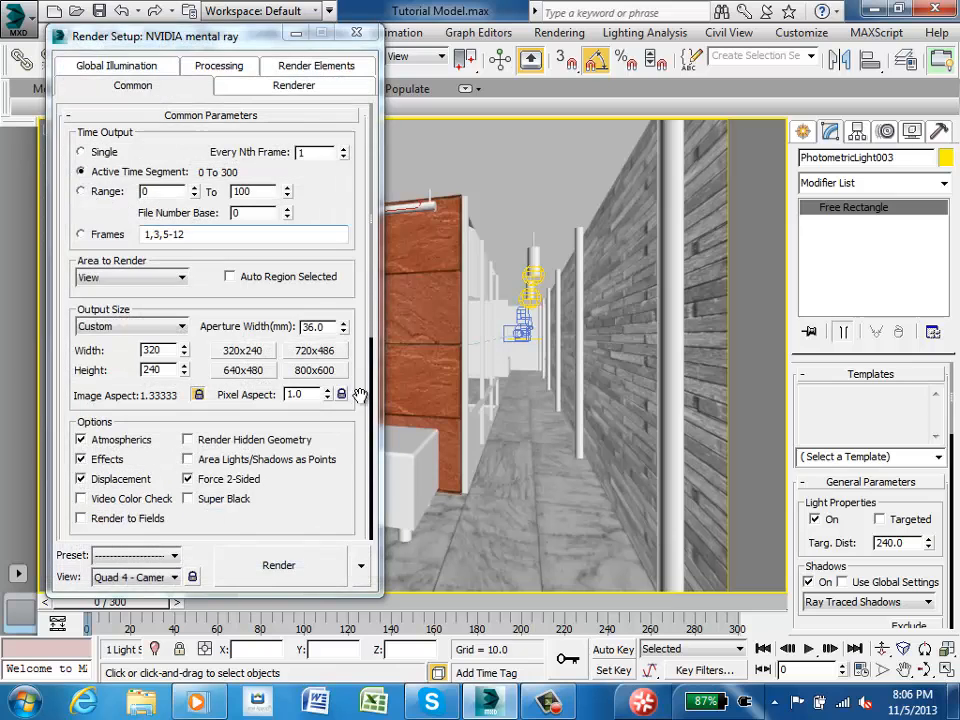
# Try to render the camera view, set the time output to Single, and try the render again
pyautogui.click(327, 579)
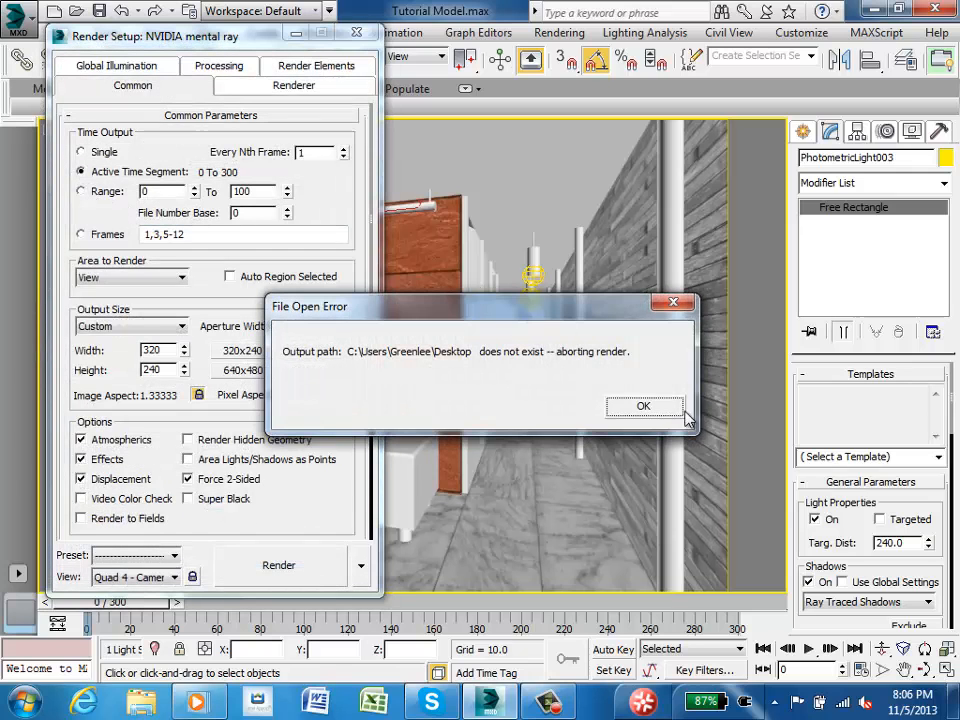
pyautogui.click(632, 412)
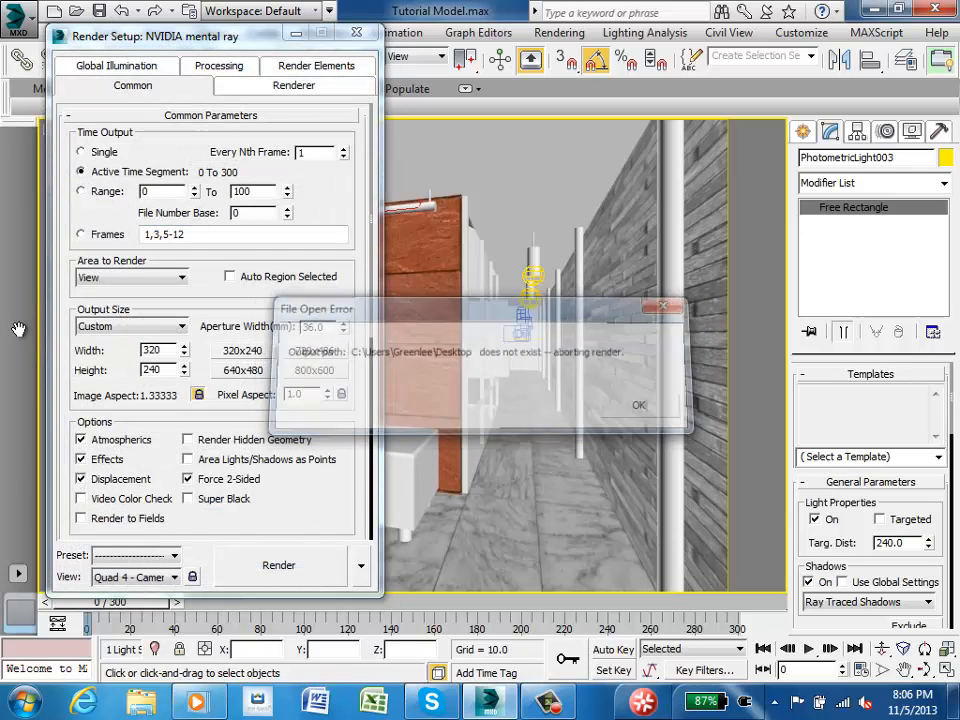
pyautogui.click(81, 153)
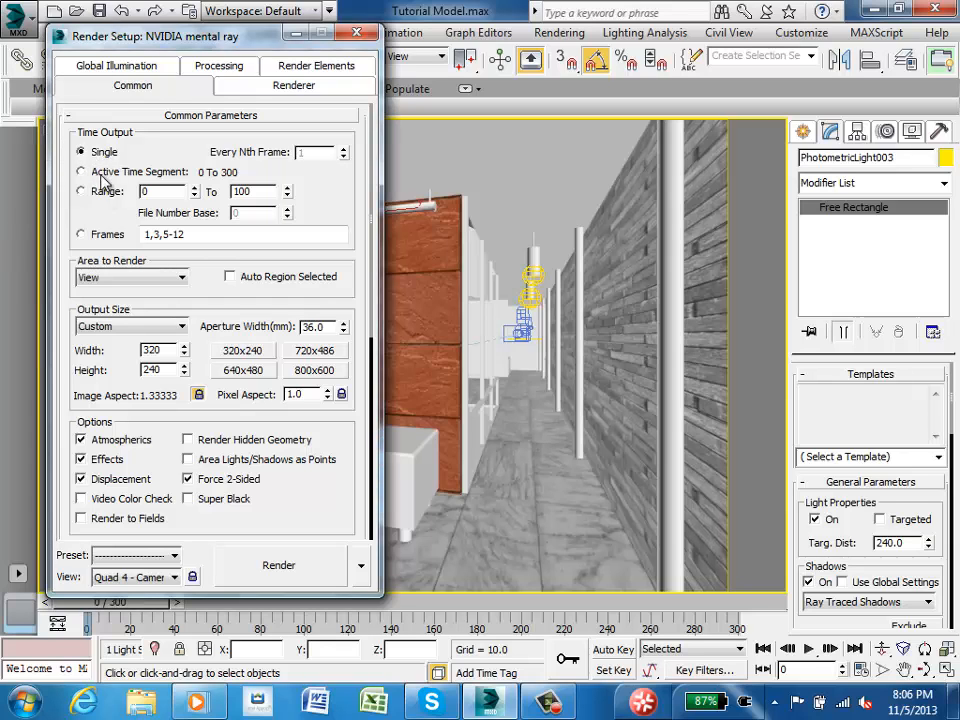
pyautogui.click(286, 570)
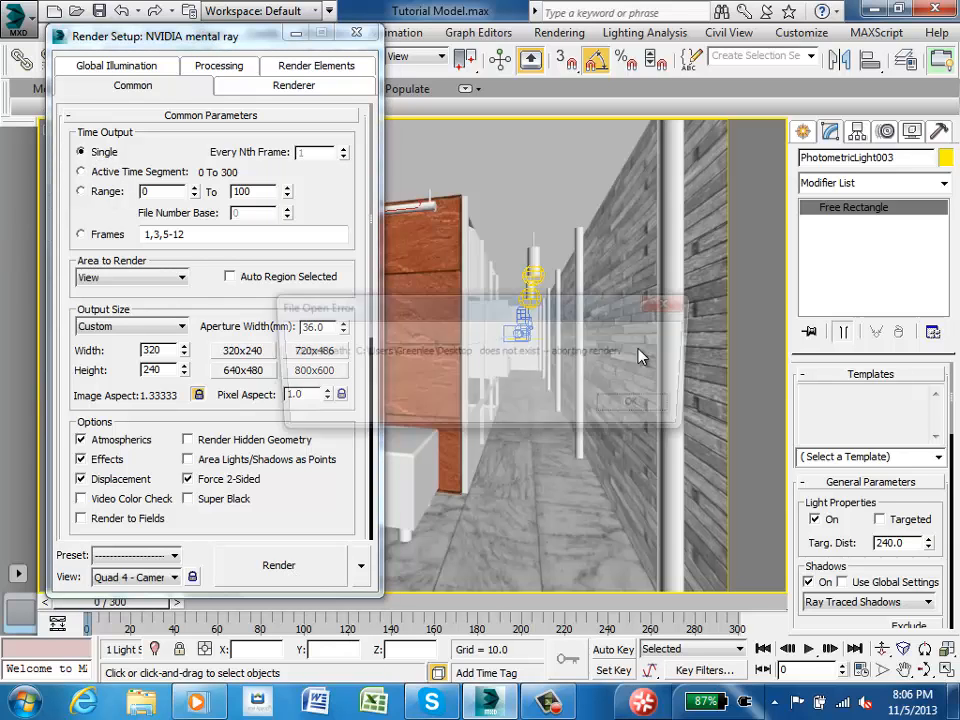
pyautogui.click(641, 408)
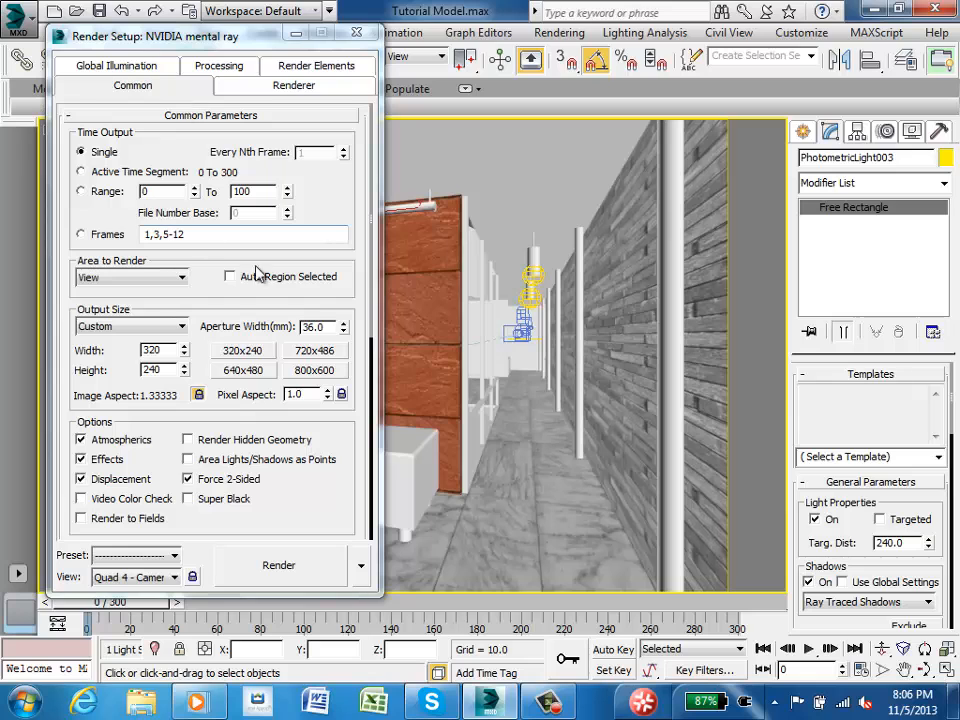
# Turn off saving the render output to a file and render the single frame of the camera view
pyautogui.scroll(-5, 243, 262)
pyautogui.scroll(-2, 242, 256)
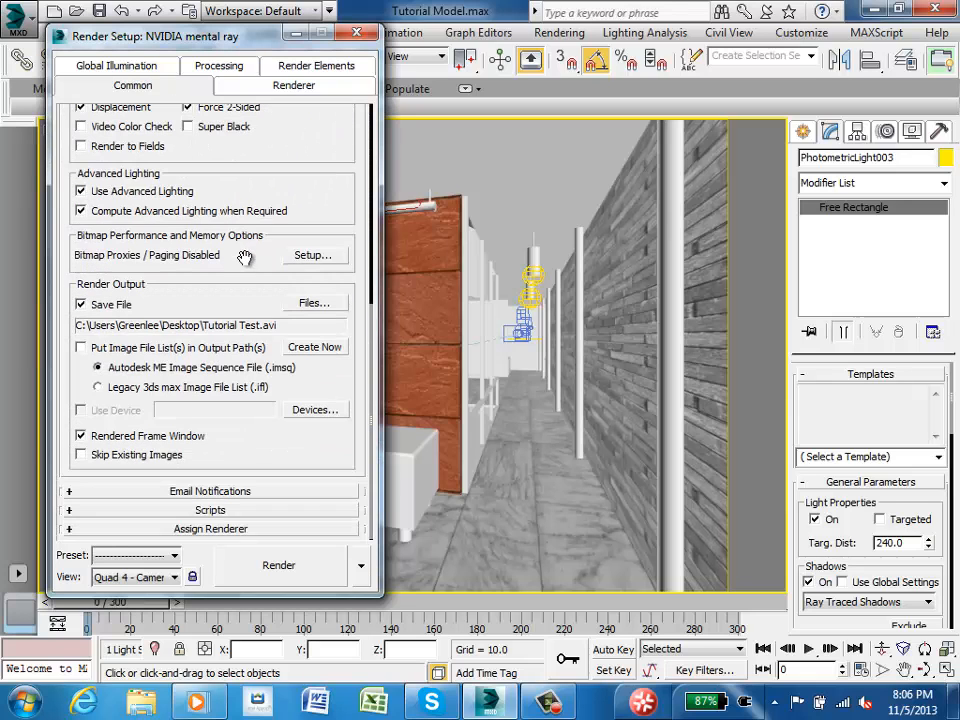
pyautogui.click(86, 306)
pyautogui.click(302, 563)
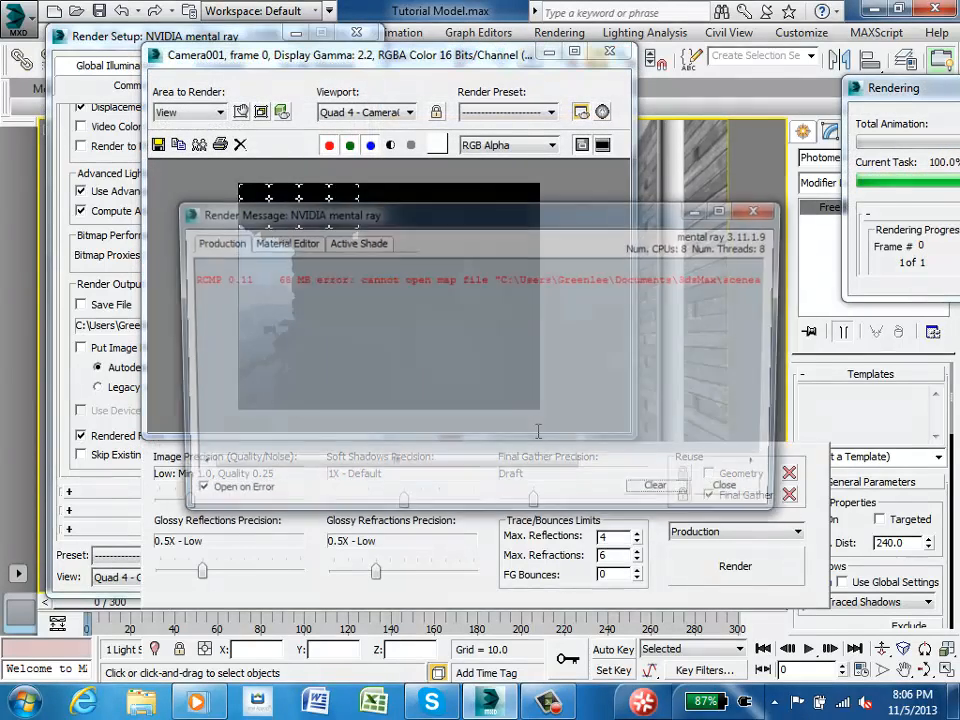
# Dismiss the render messages, minimize the rendered frame, and turn off the environment map for the background
pyautogui.click(763, 209)
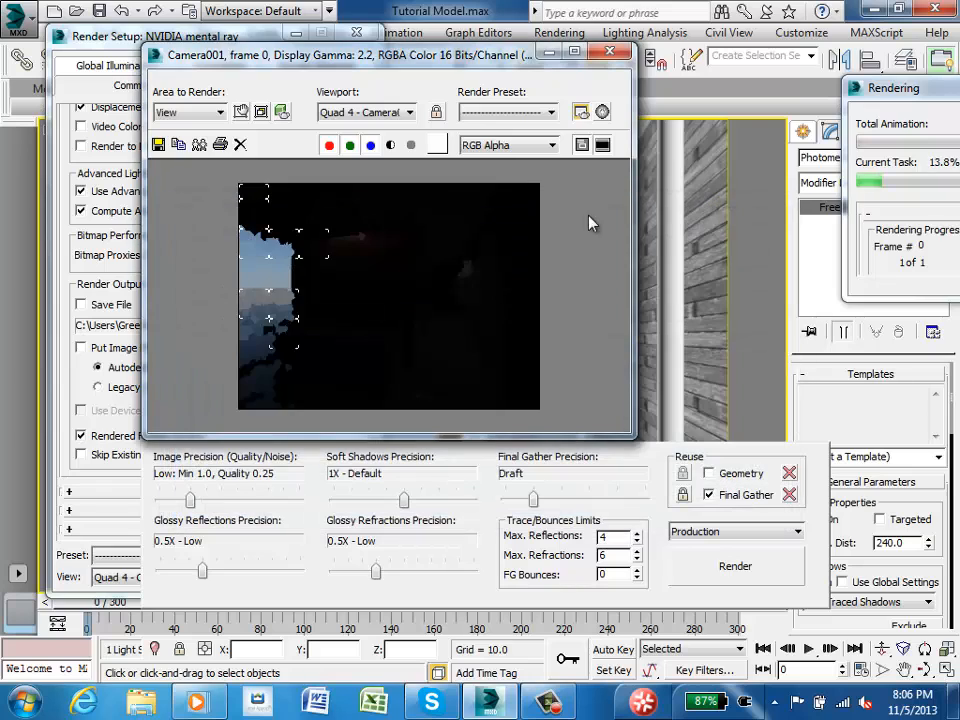
pyautogui.click(549, 51)
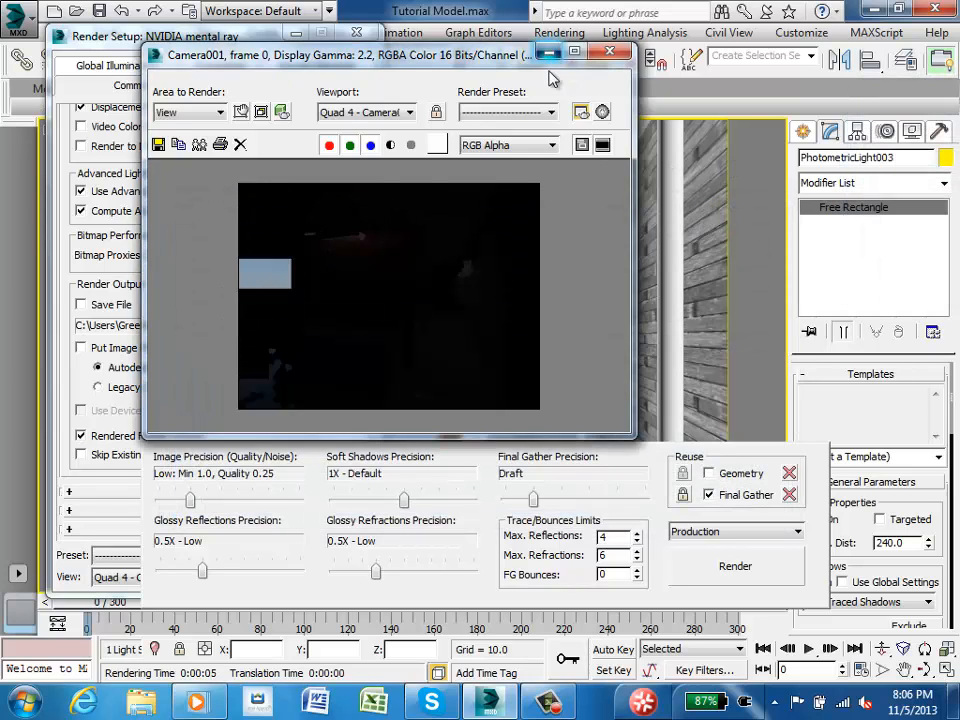
pyautogui.click(559, 32)
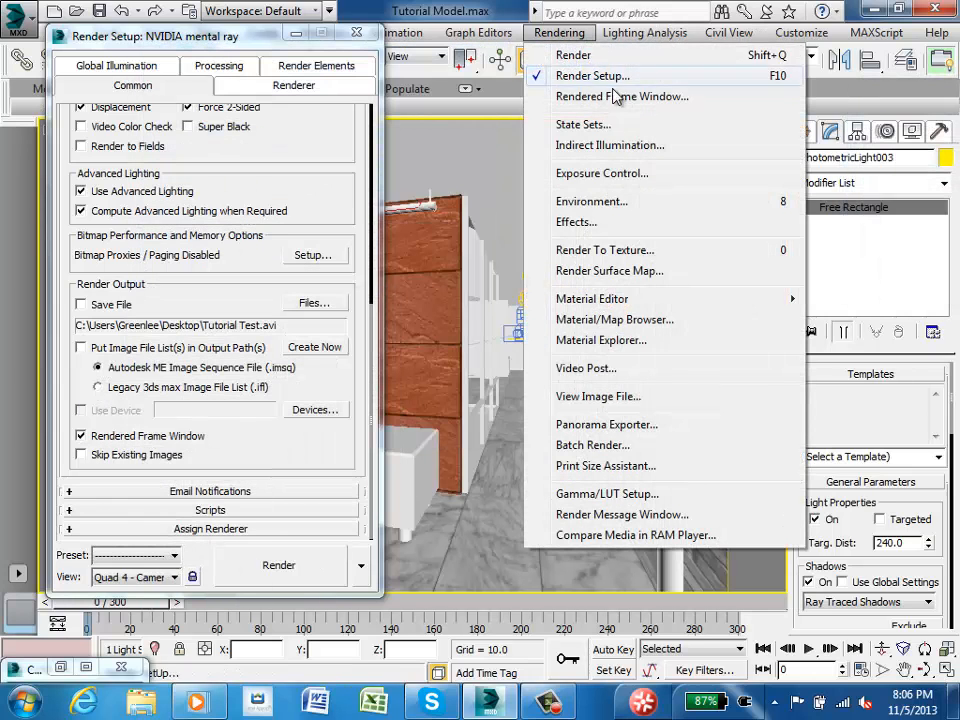
pyautogui.click(600, 201)
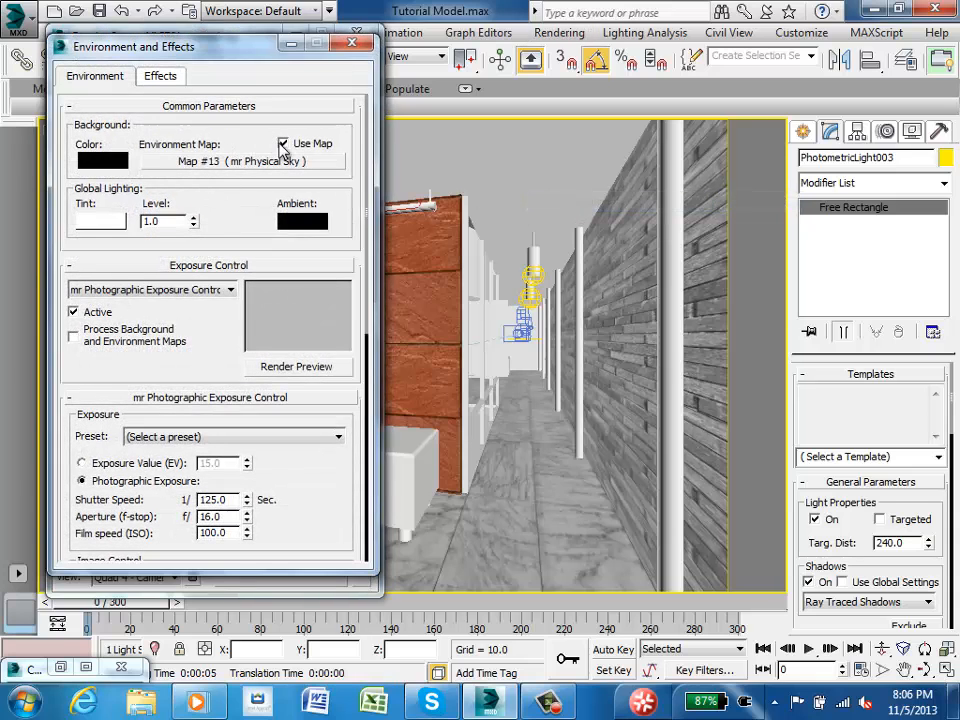
pyautogui.click(283, 143)
# Set the photographic exposure preset to Physically Based Lighting, Indoor Nighttime, with an Exposure Value (EV) of 7
pyautogui.moveTo(236, 236); pyautogui.dragTo(237, 124)
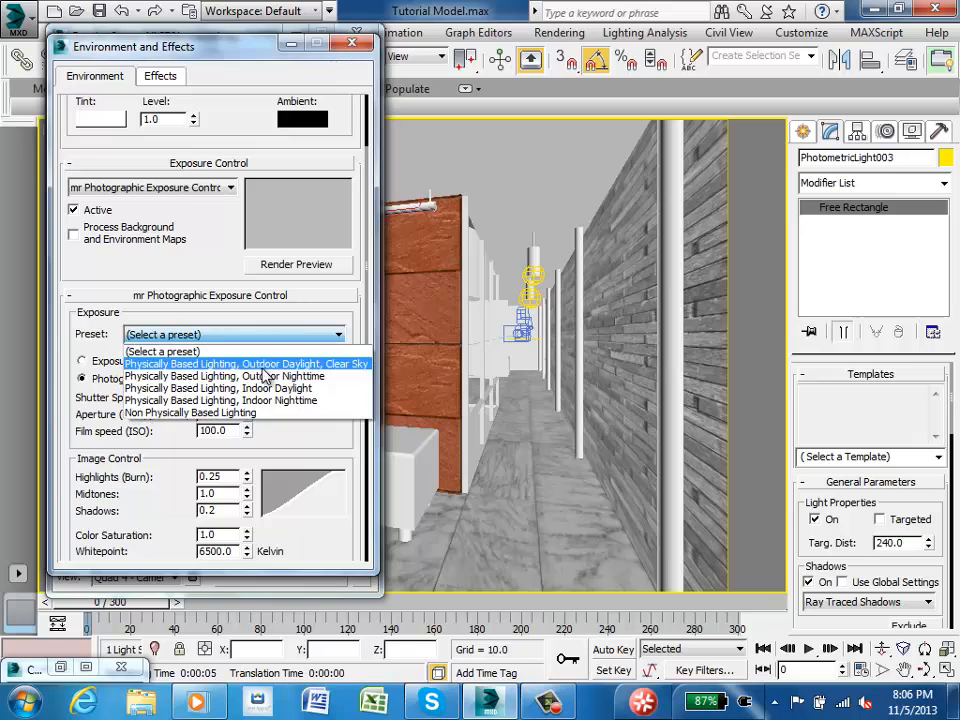
pyautogui.click(265, 400)
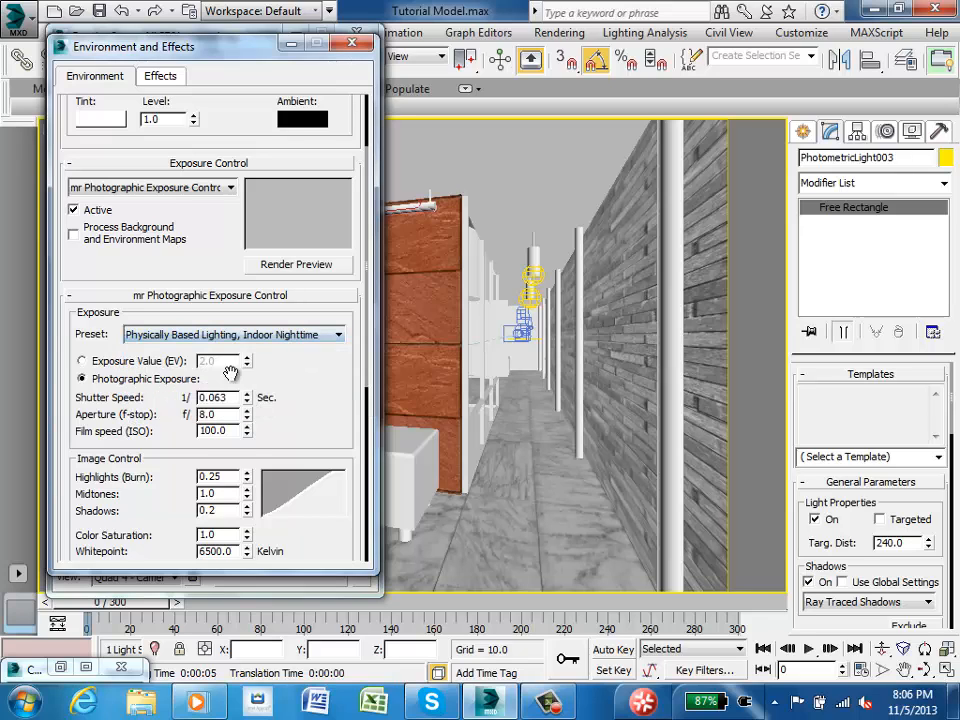
pyautogui.click(190, 361)
pyautogui.doubleClick(210, 361)
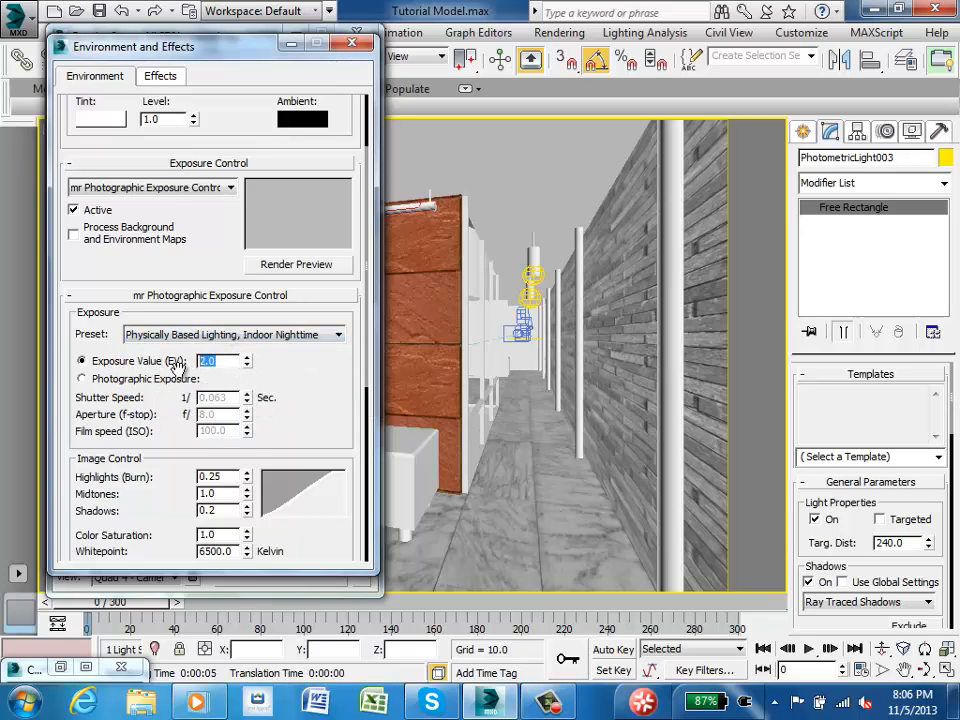
pyautogui.write('7')
pyautogui.press('Return')
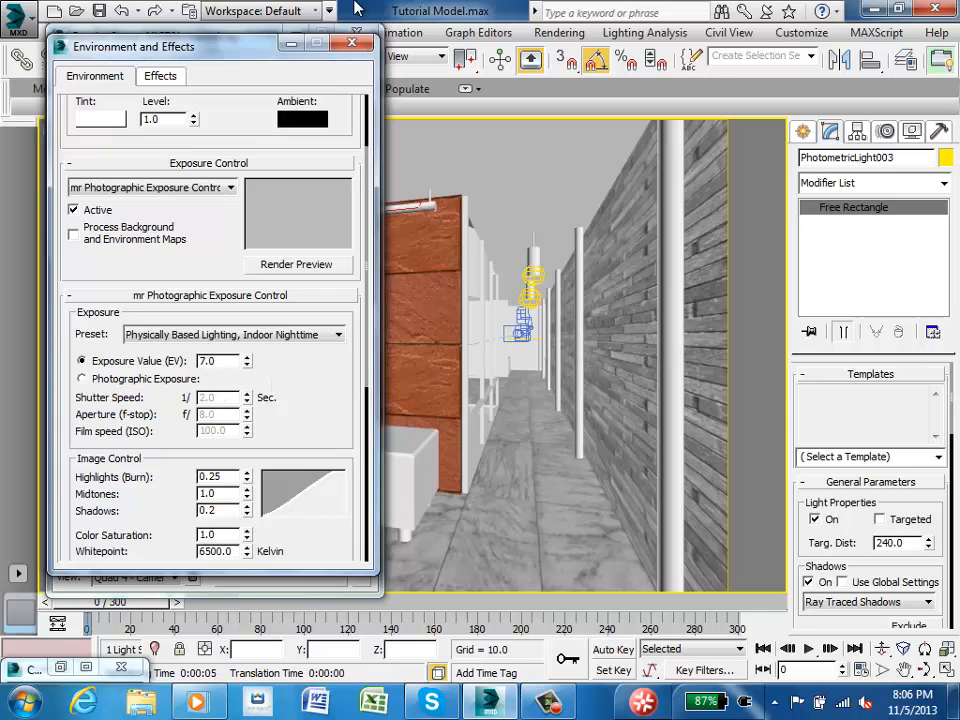
pyautogui.click(354, 49)
# Render the camera view with the new exposure, dismissing the render messages and closing the rendered frame once checked
pyautogui.click(319, 573)
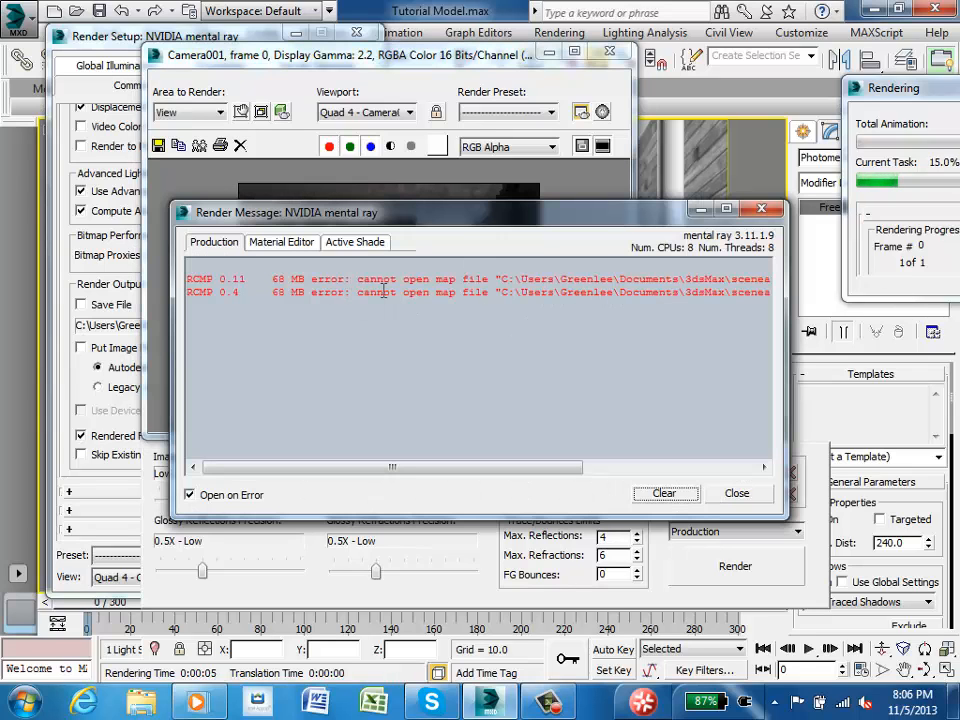
pyautogui.click(766, 211)
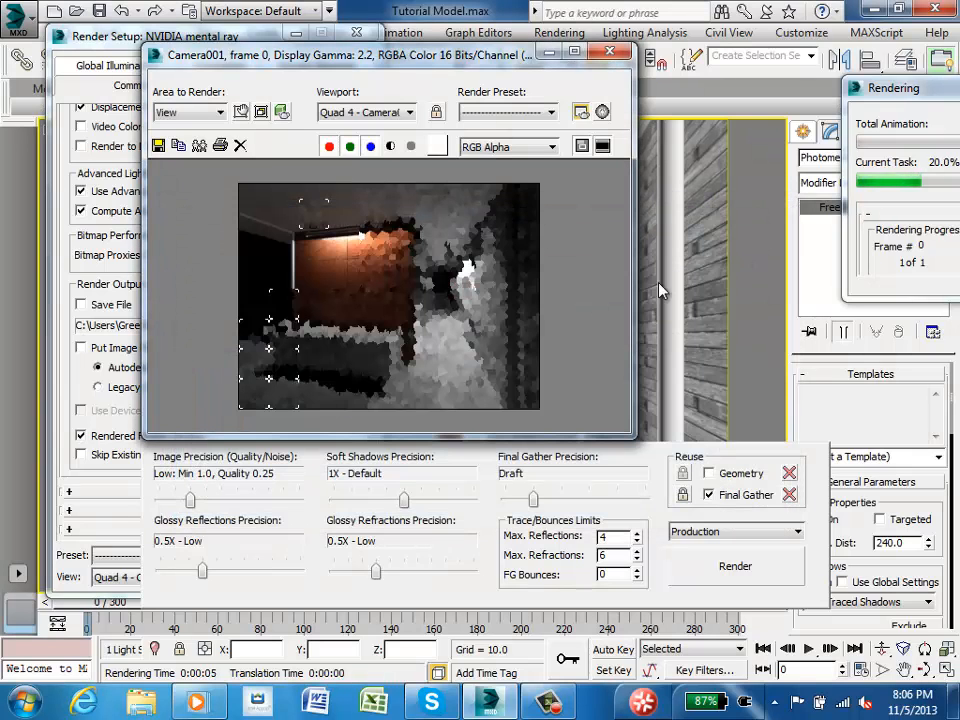
pyautogui.click(616, 49)
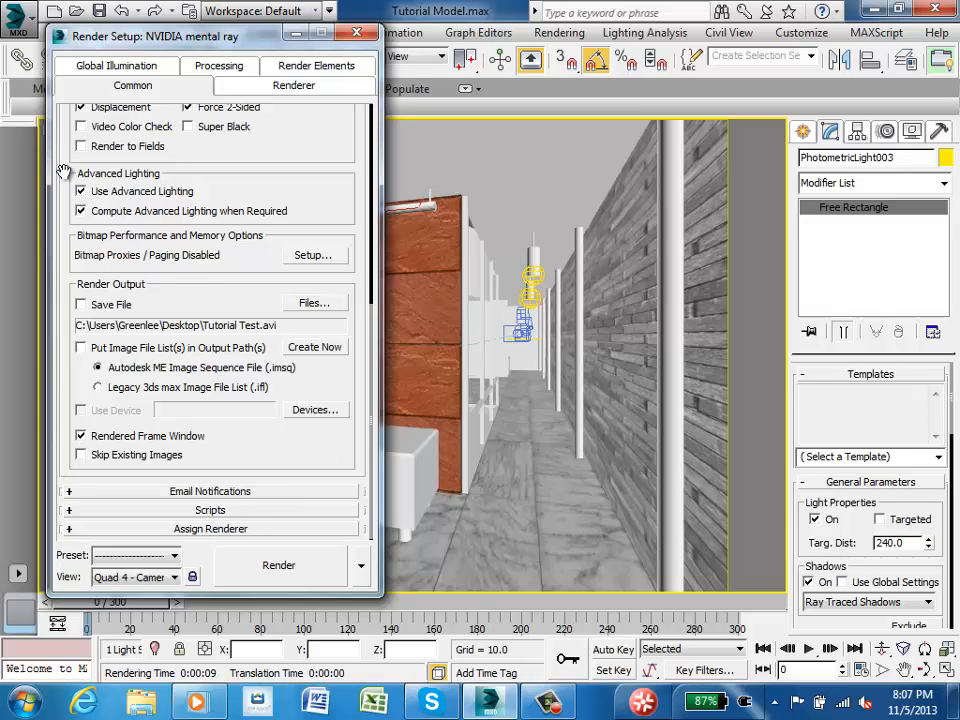
# Turn off Compute Advanced Lighting when Required, render the single camera frame again, and close the frame and render setup
pyautogui.scroll(5, 374, 300)
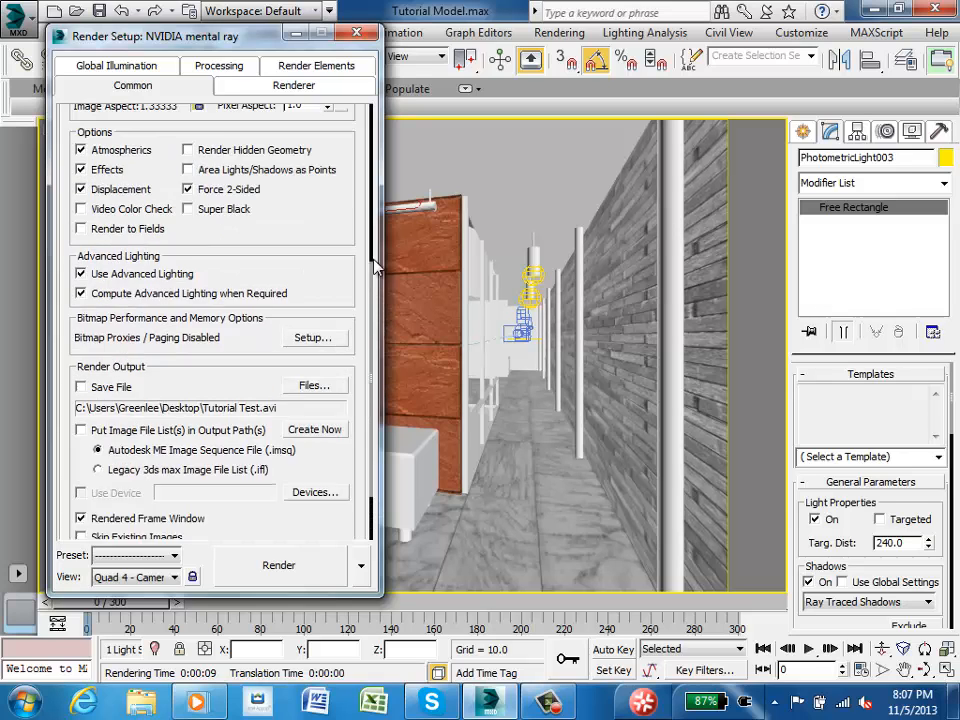
pyautogui.click(150, 388)
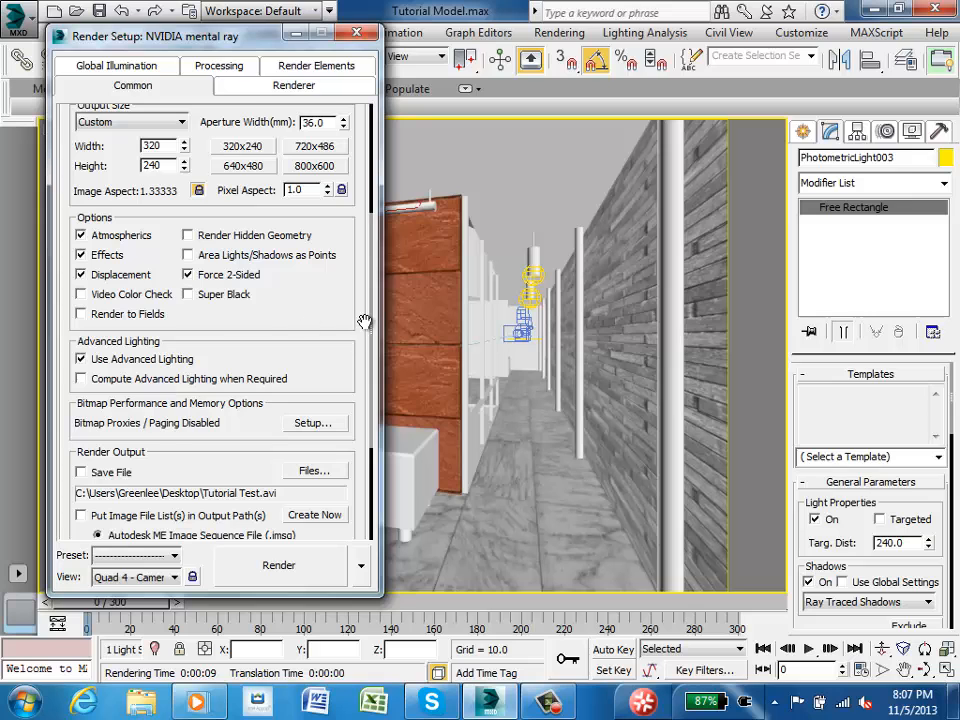
pyautogui.scroll(5, 372, 300)
pyautogui.scroll(3, 373, 240)
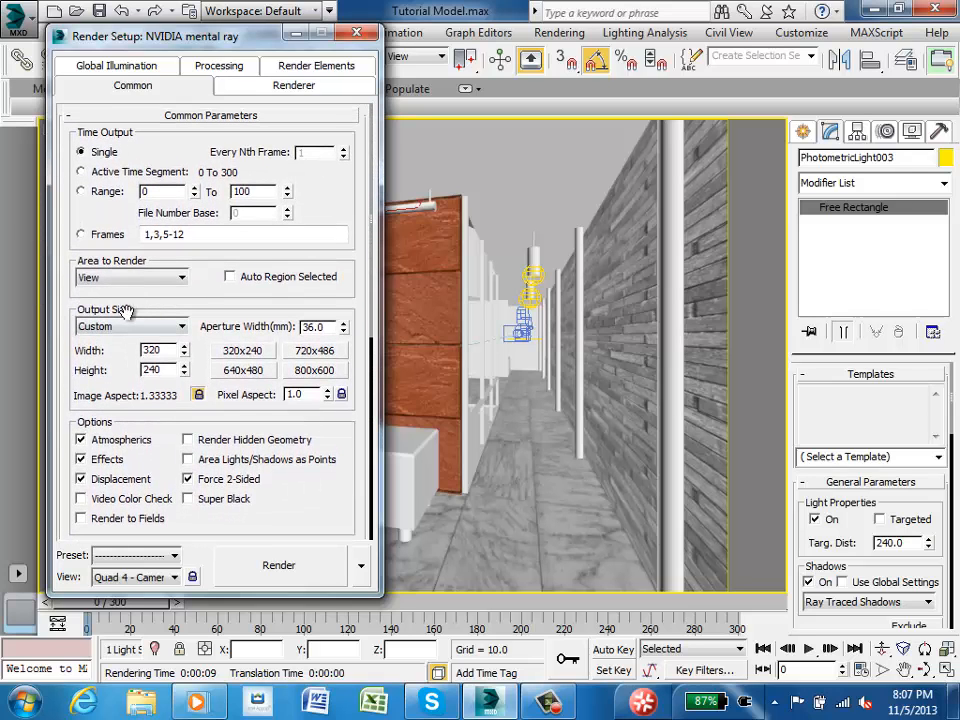
pyautogui.click(283, 565)
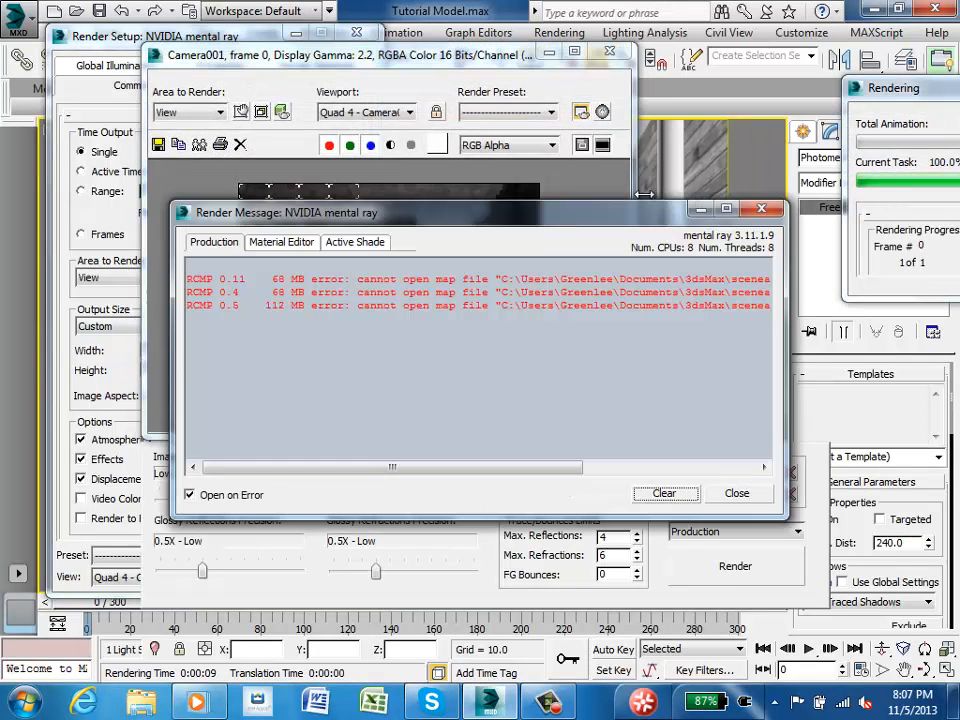
pyautogui.click(761, 208)
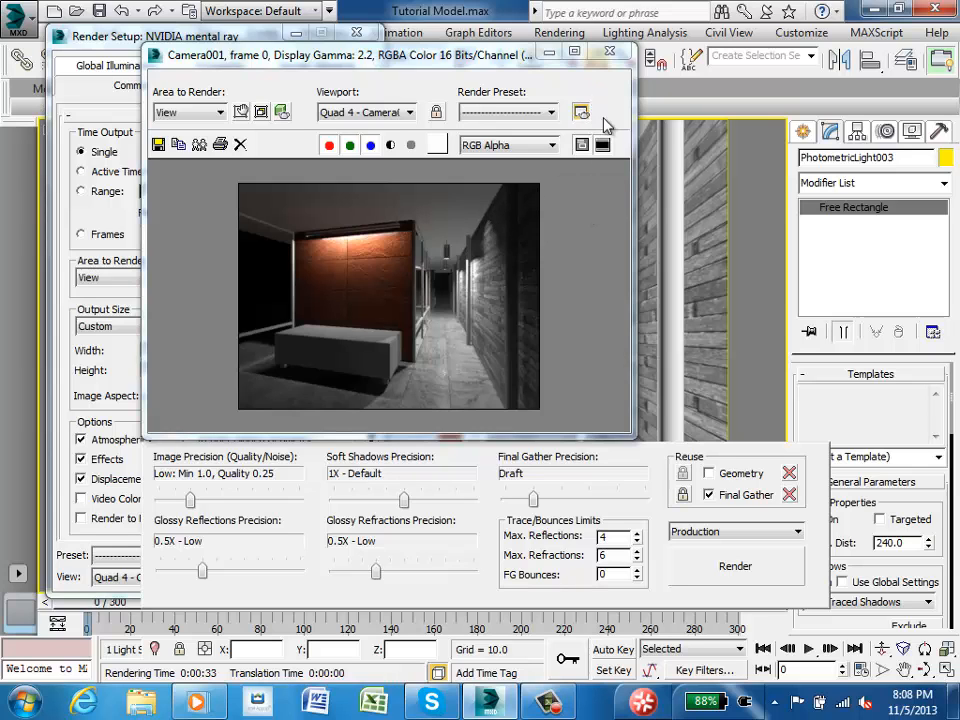
pyautogui.click(609, 52)
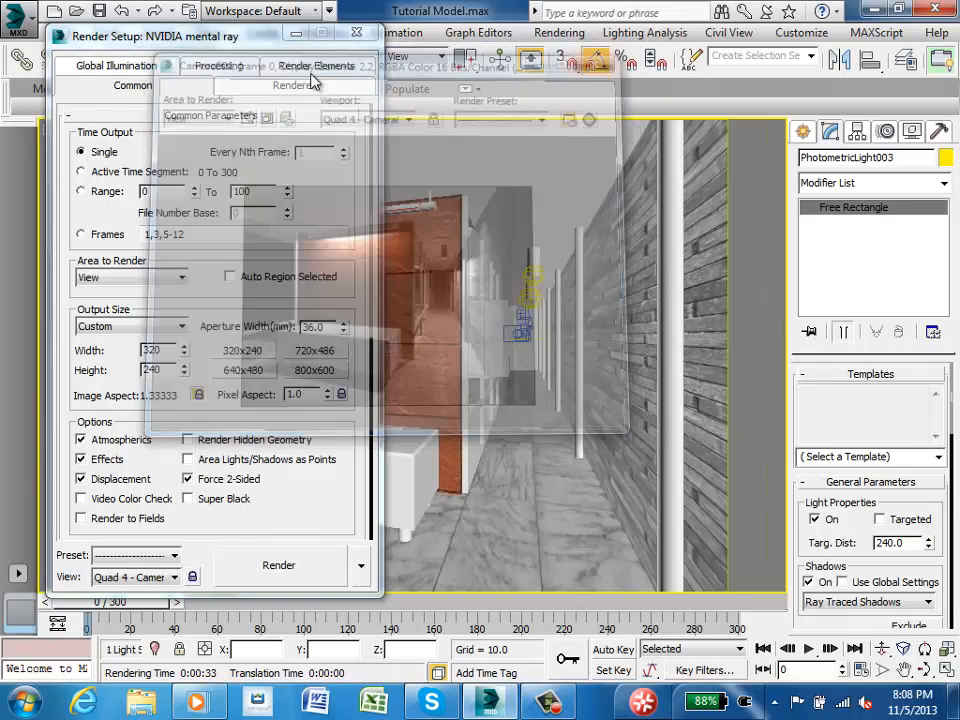
pyautogui.click(356, 32)
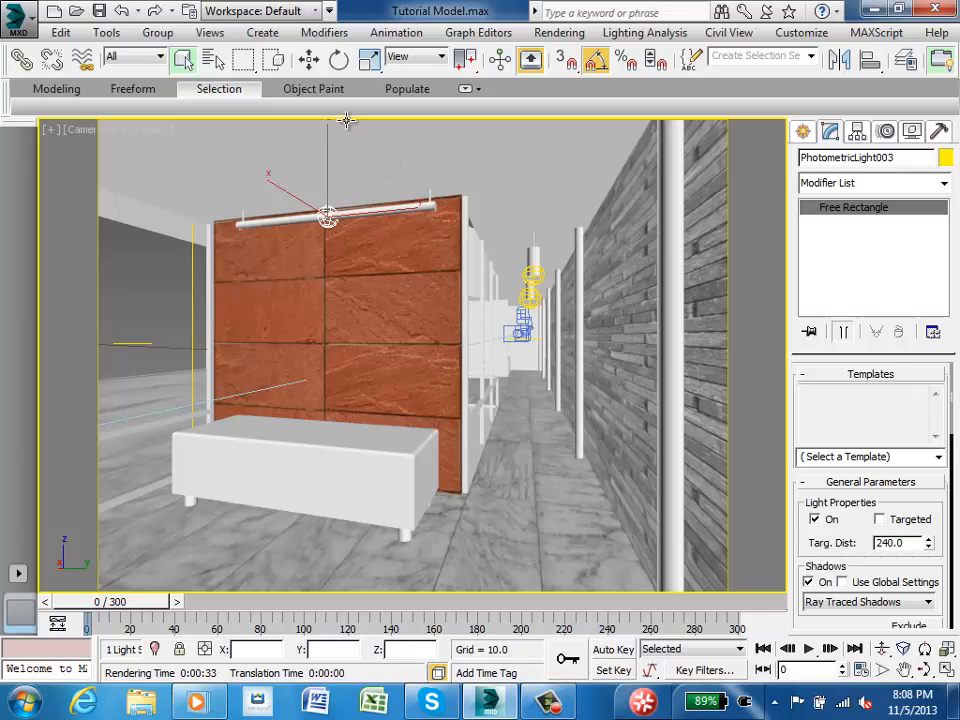
# Show all four viewports and examine the hanging cylinder lamp and its light up close in the front and left views
pyautogui.click(538, 264)
pyautogui.hotkey('alt', 'w')
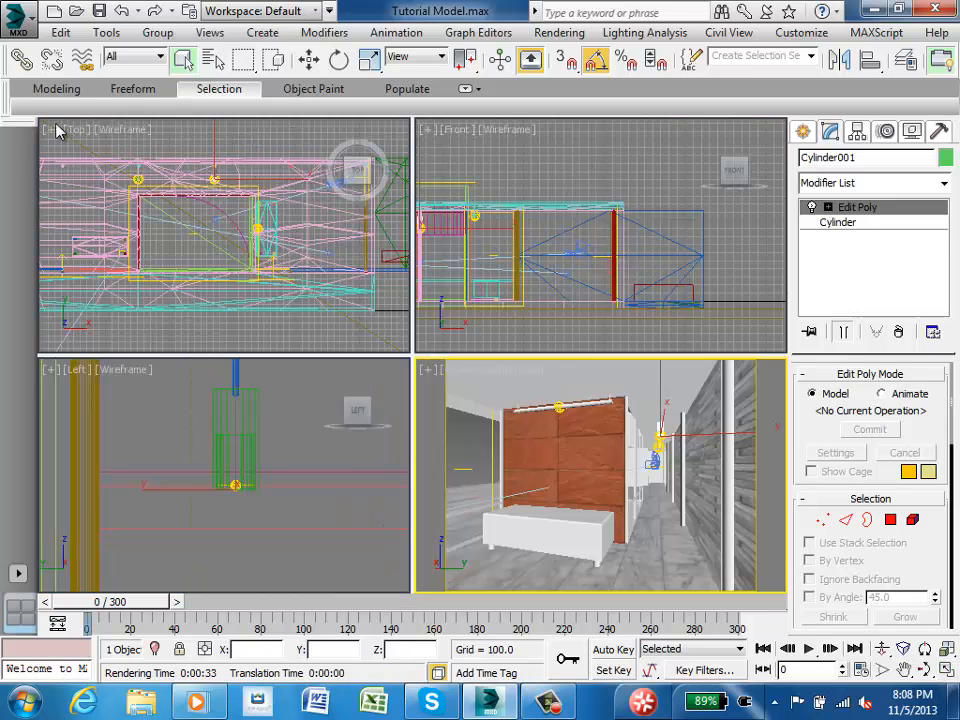
pyautogui.click(489, 185)
pyautogui.moveTo(485, 194); pyautogui.dragTo(616, 184, button='middle')
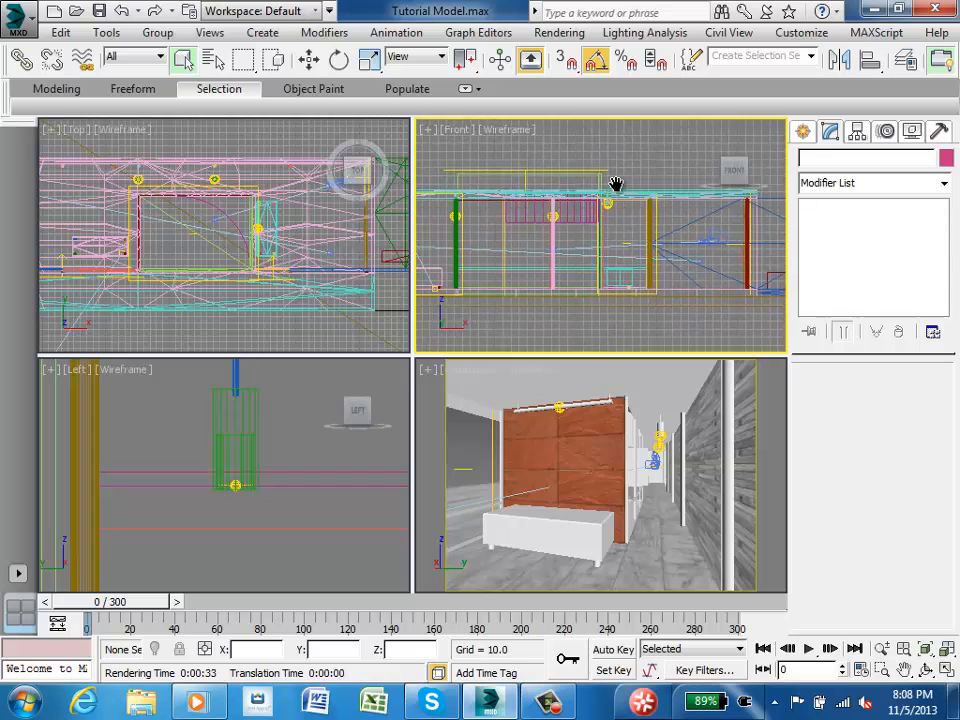
pyautogui.scroll(4, 530, 216)
pyautogui.moveTo(455, 239); pyautogui.dragTo(604, 246, button='middle')
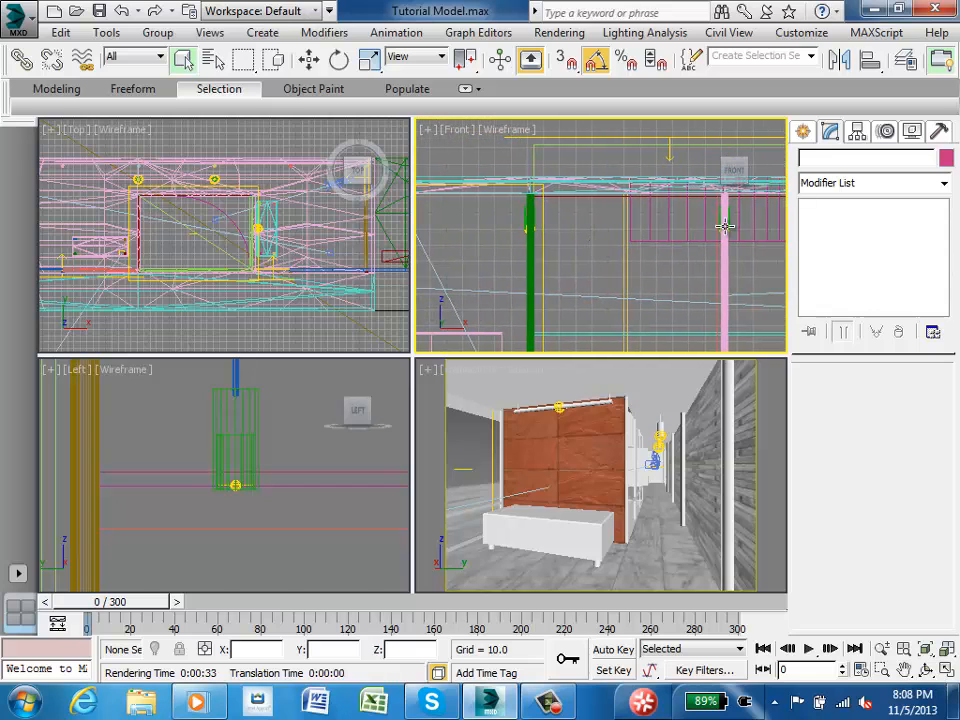
pyautogui.scroll(4, 738, 224)
pyautogui.moveTo(747, 229); pyautogui.dragTo(604, 225, button='middle')
pyautogui.scroll(4, 604, 225)
pyautogui.scroll(4, 549, 197)
pyautogui.moveTo(557, 198); pyautogui.dragTo(564, 331, button='middle')
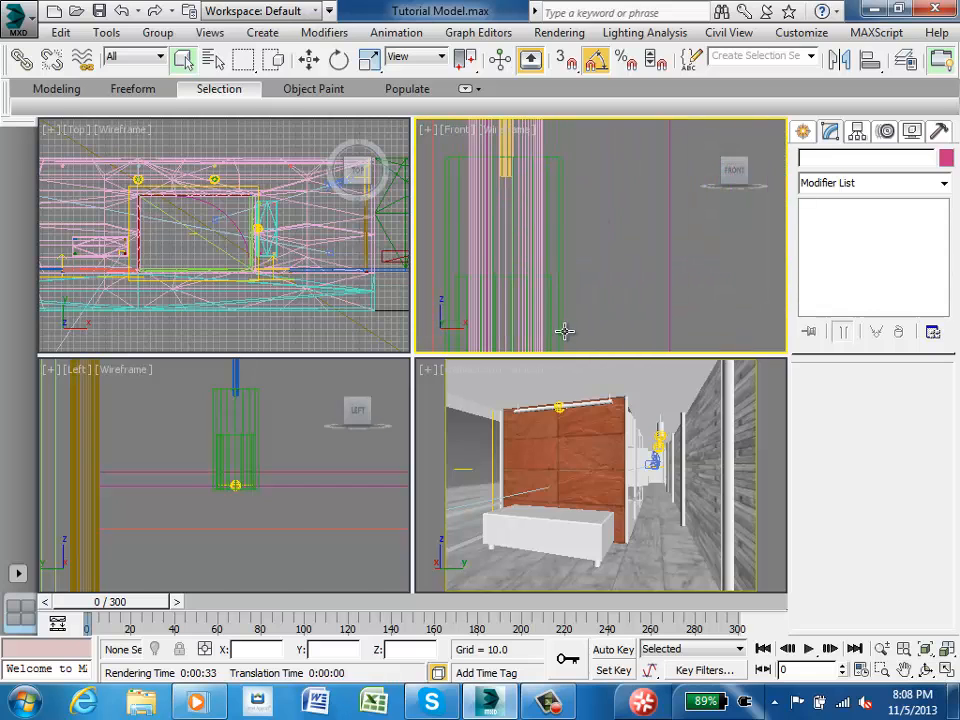
pyautogui.moveTo(206, 488)
pyautogui.mouseDown(button='middle')
pyautogui.moveTo(219, 454)
pyautogui.moveTo(209, 471)
pyautogui.mouseUp(button='middle')
pyautogui.scroll(2, 266, 443)
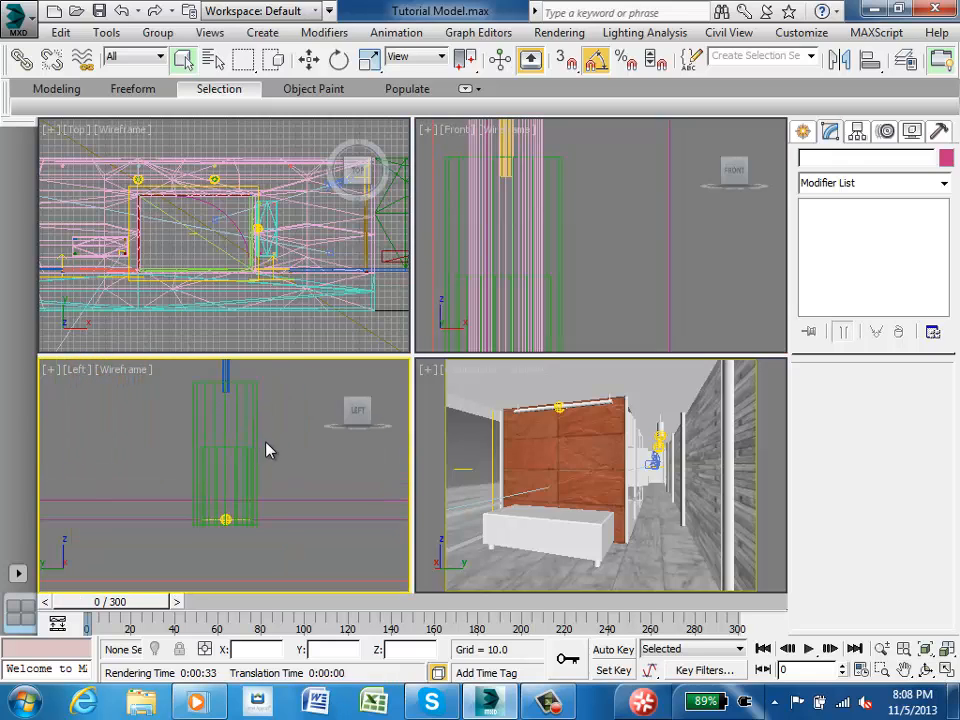
pyautogui.click(242, 446)
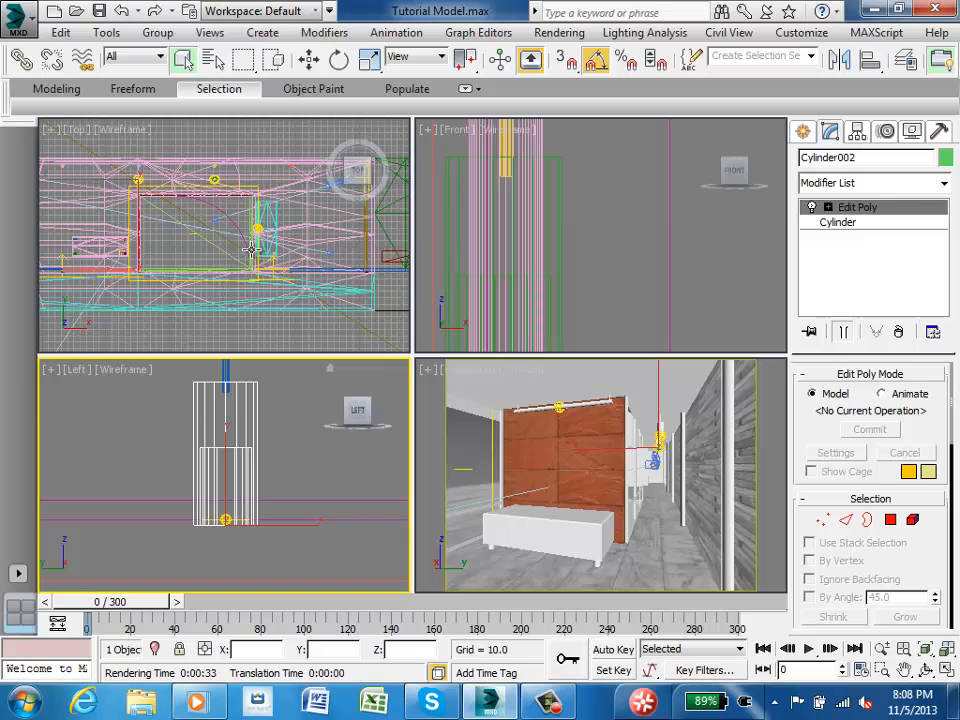
# Select the tube of the light fixture above the red wall and examine its cross-section in the front view
pyautogui.scroll(6, 259, 266)
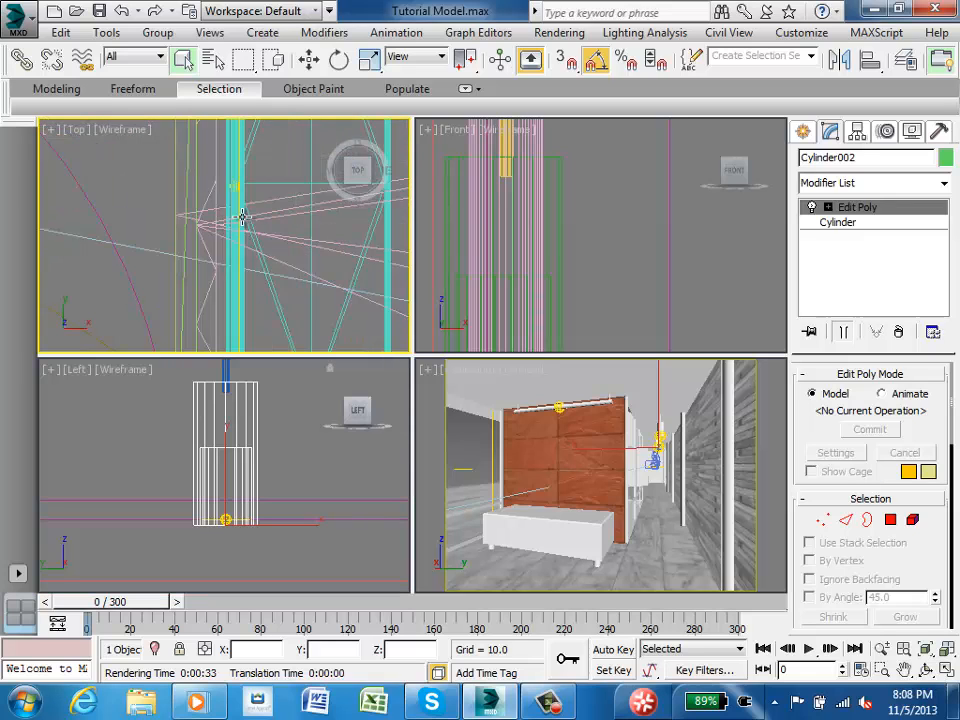
pyautogui.scroll(3, 242, 217)
pyautogui.click(230, 216)
pyautogui.moveTo(567, 258); pyautogui.dragTo(420, 265, button='middle')
pyautogui.scroll(-3, 509, 292)
pyautogui.scroll(-4, 535, 273)
pyautogui.scroll(4, 568, 253)
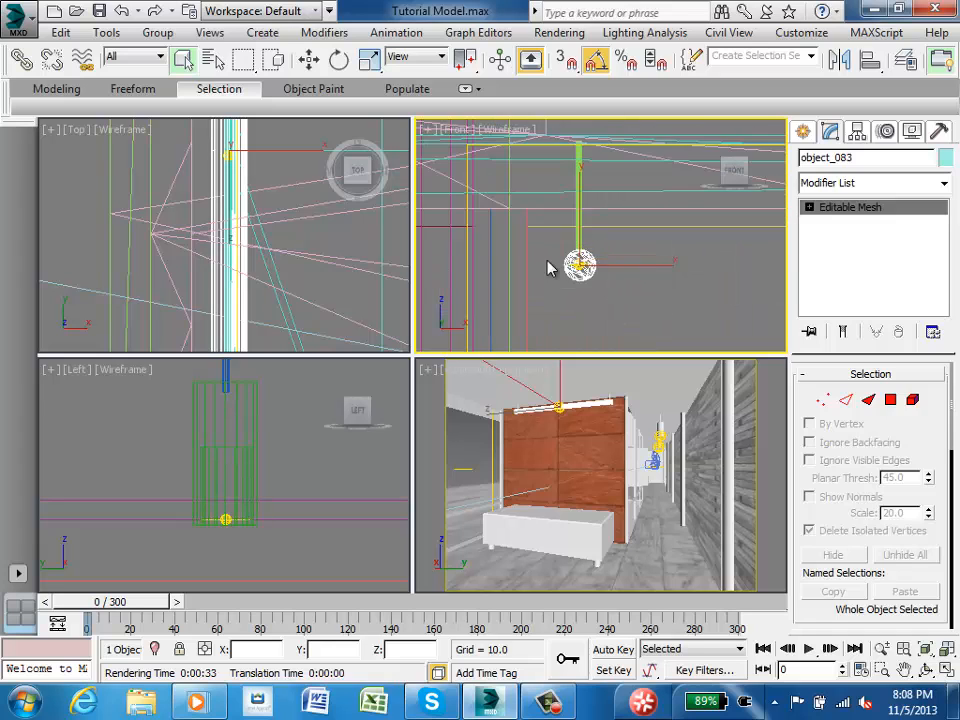
pyautogui.scroll(5, 547, 261)
pyautogui.moveTo(680, 286); pyautogui.dragTo(573, 248, button='middle')
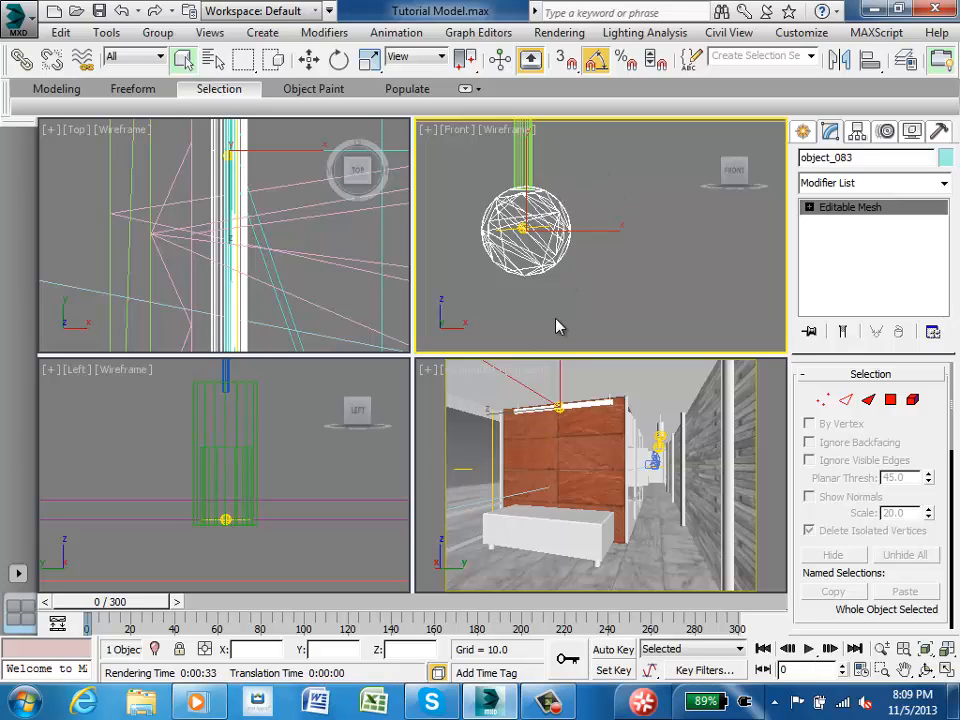
# Deselect the tube, examine the light at the hanging cylinder's lower end in the left view, and select that cylinder
pyautogui.click(349, 465)
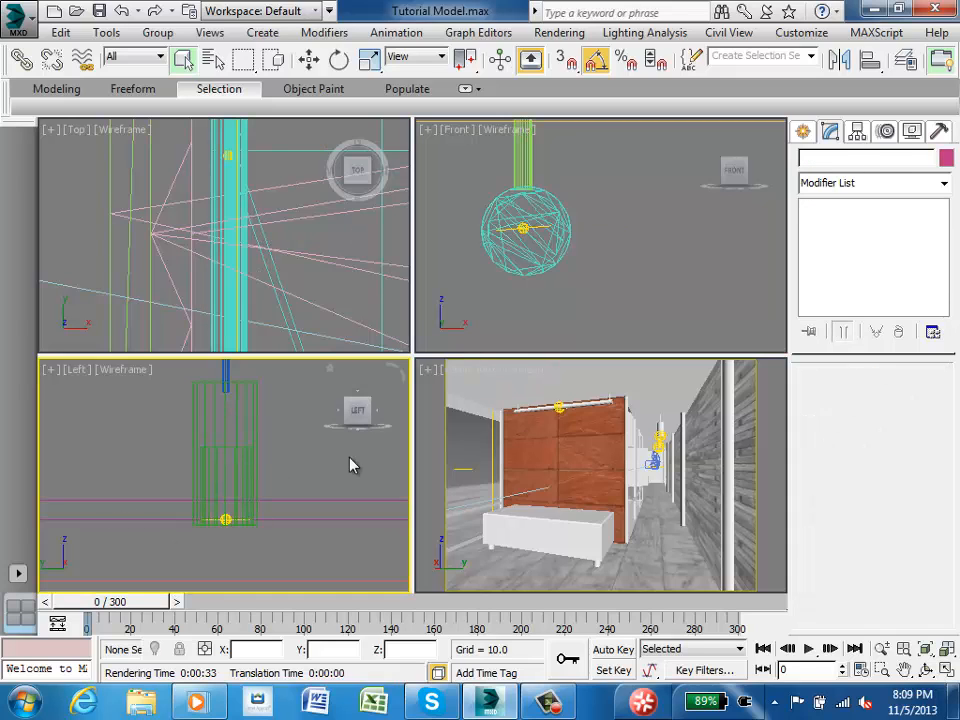
pyautogui.moveTo(251, 448); pyautogui.dragTo(189, 437, button='middle')
pyautogui.scroll(2, 181, 448)
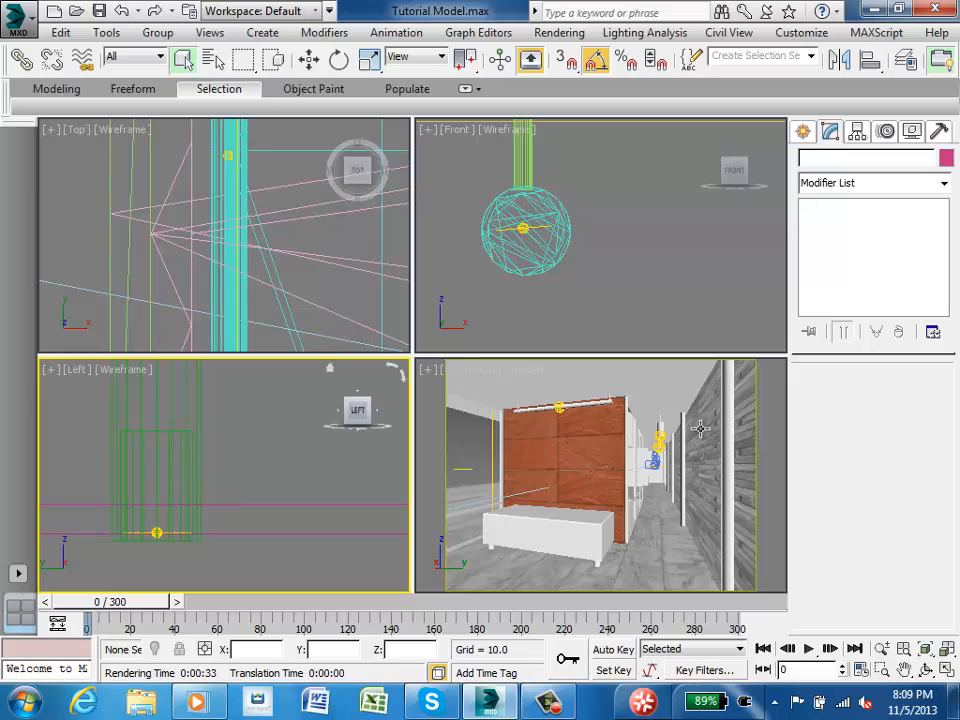
pyautogui.moveTo(163, 479); pyautogui.dragTo(175, 527, button='middle')
pyautogui.scroll(-2, 175, 520)
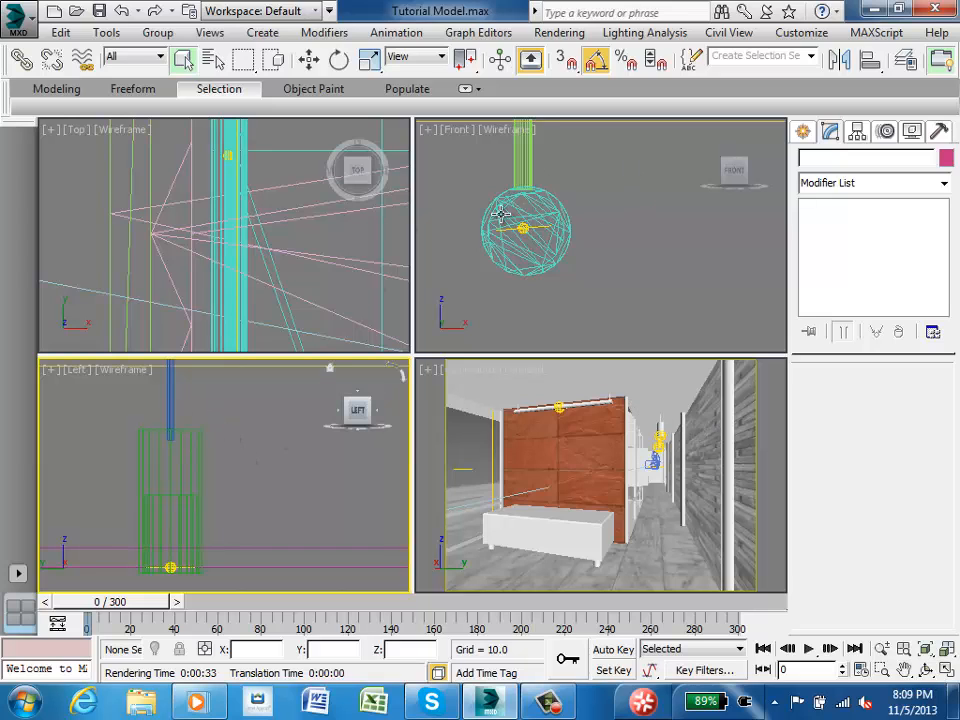
pyautogui.click(146, 482)
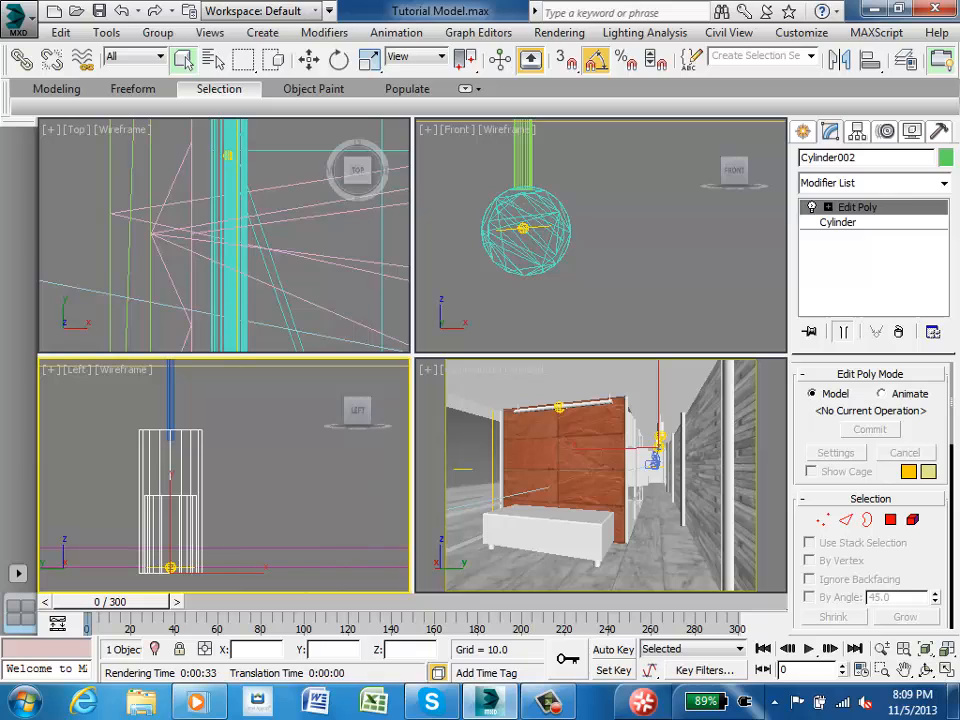
# Examine PhotometricLight003 inside the tube in the front view, clear the selection, and pick the tube area in the top view
pyautogui.scroll(5, 515, 238)
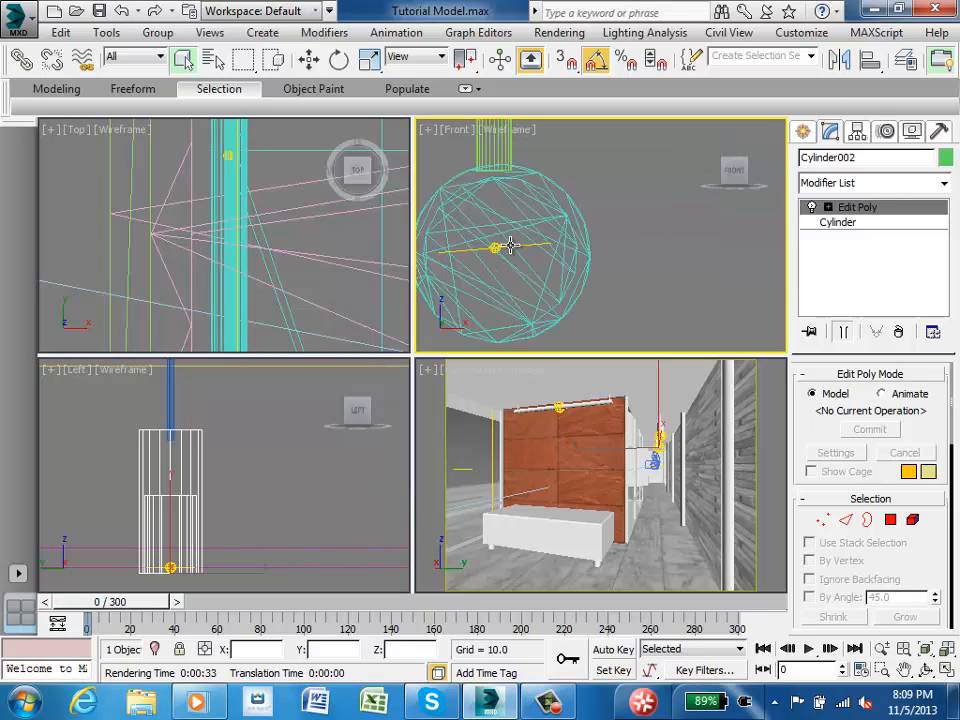
pyautogui.click(519, 247)
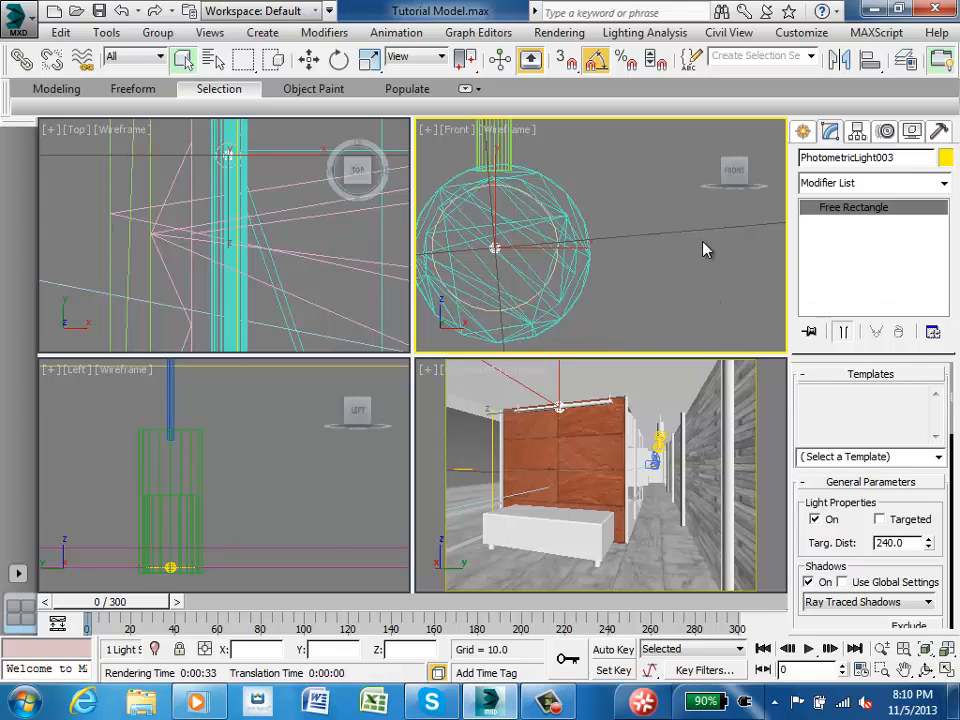
pyautogui.click(695, 318)
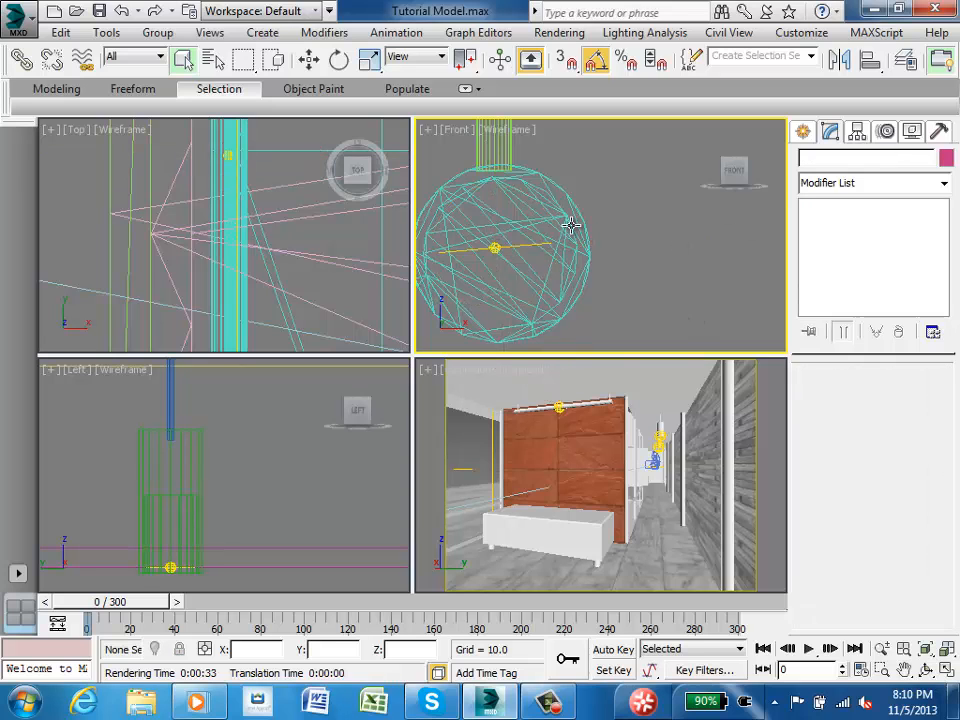
pyautogui.click(239, 277)
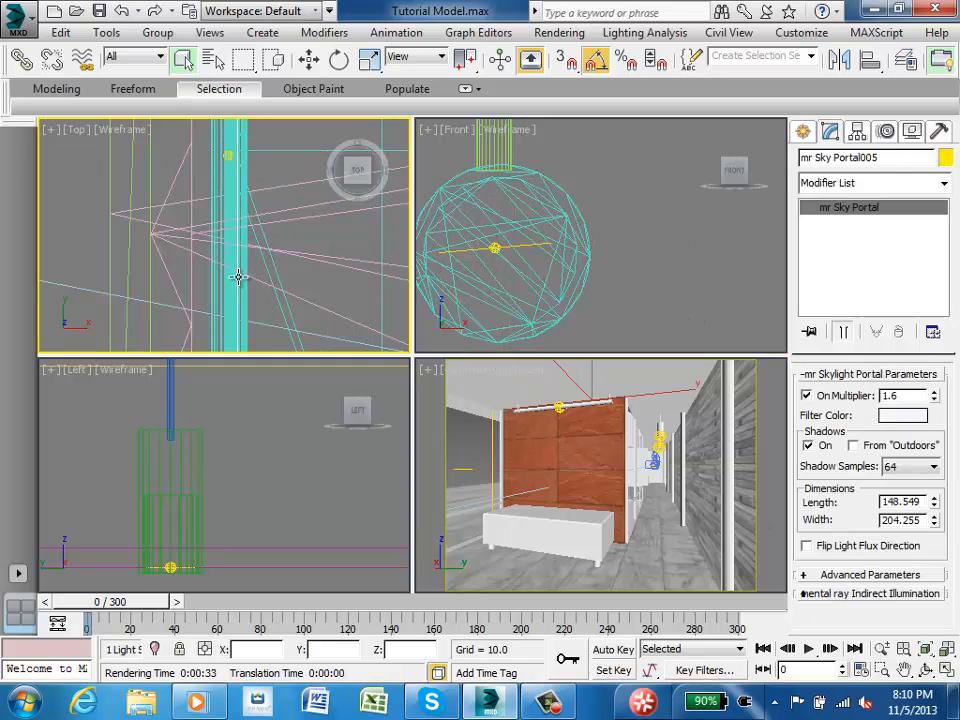
# Show the light creation options and compare the object types offered for Standard and Photometric lights
pyautogui.scroll(-6, 246, 277)
pyautogui.scroll(-7, 246, 277)
pyautogui.moveTo(232, 262); pyautogui.dragTo(187, 203, button='middle')
pyautogui.scroll(6, 316, 281)
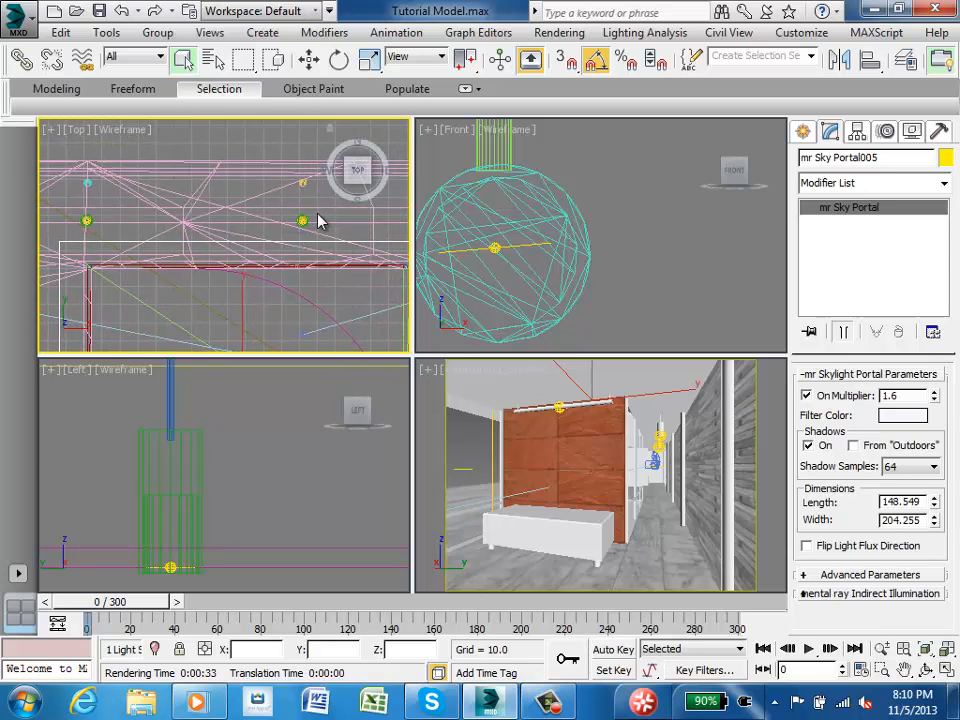
pyautogui.click(802, 133)
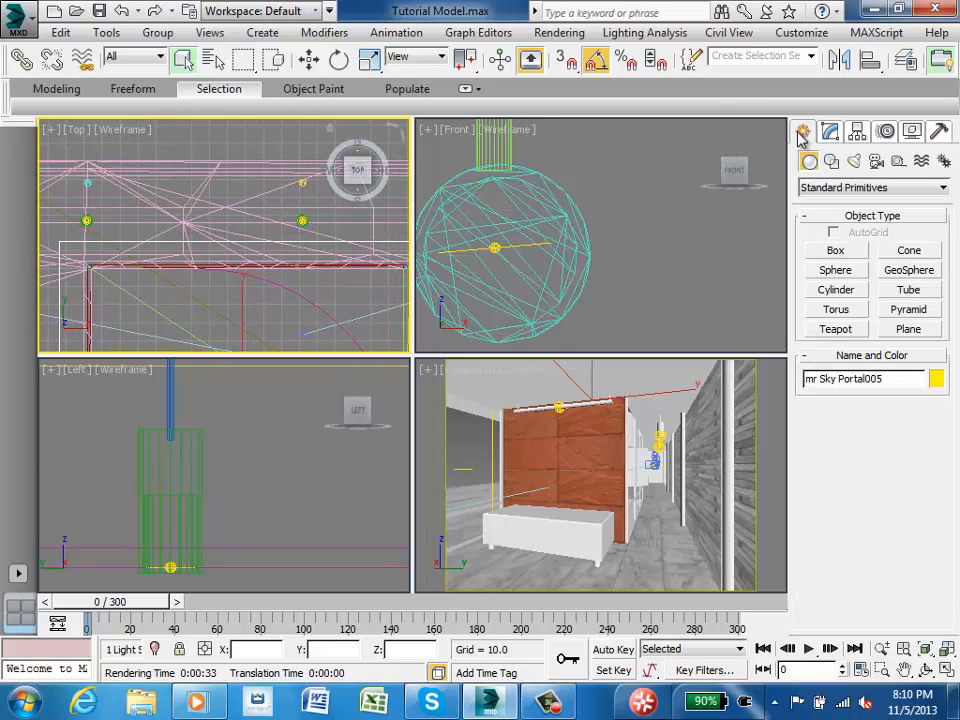
pyautogui.click(853, 163)
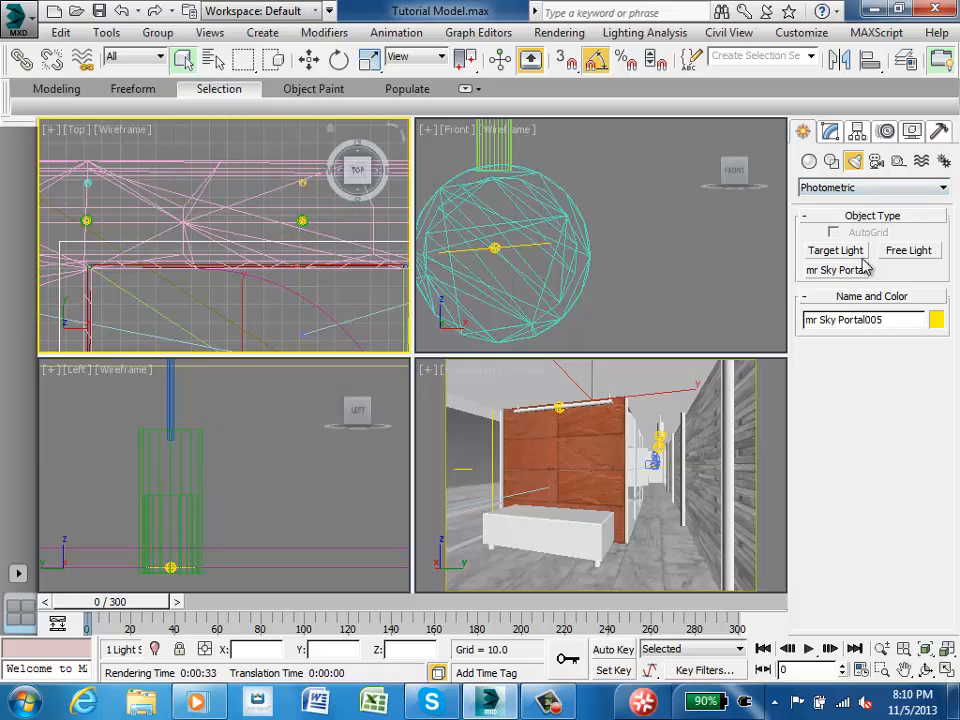
pyautogui.click(868, 190)
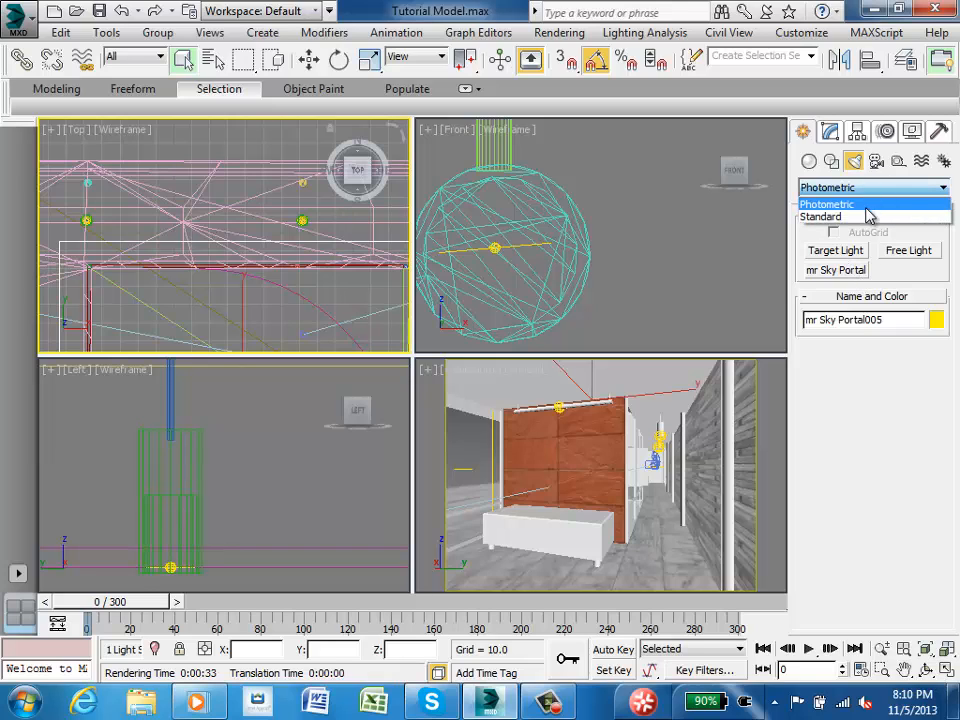
pyautogui.click(866, 210)
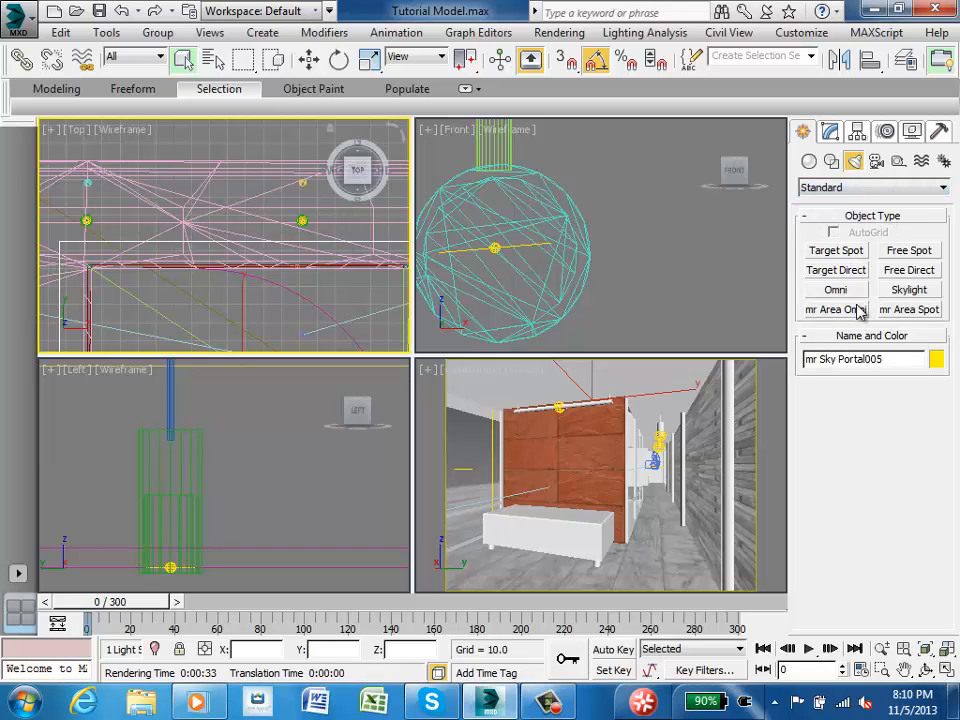
pyautogui.click(870, 188)
pyautogui.click(866, 200)
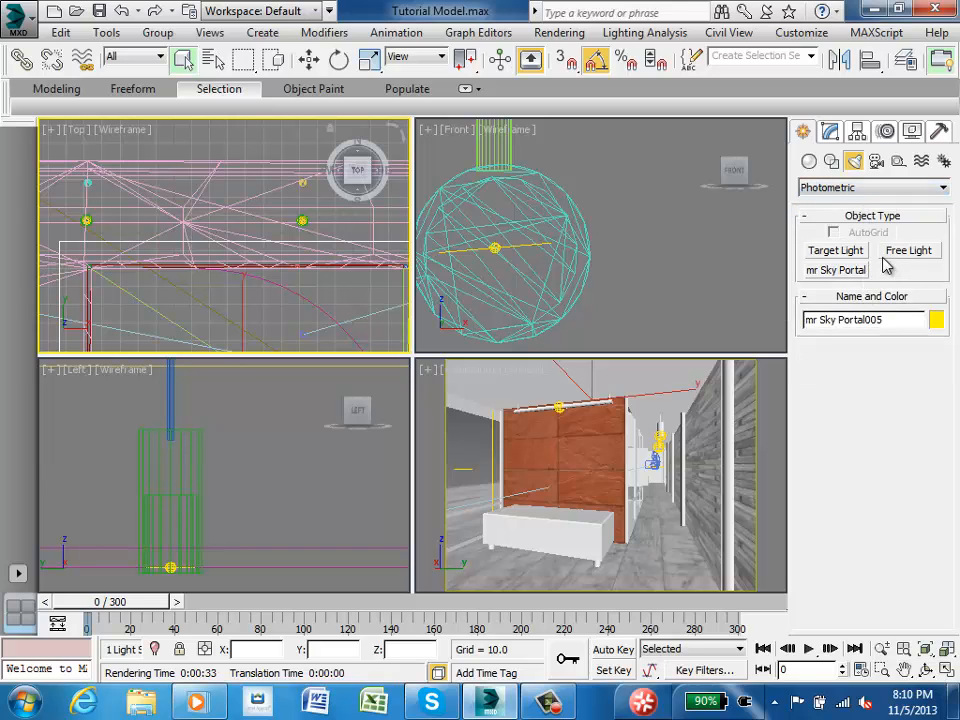
# Review the Standard light types once more and return the light category to Photometric
pyautogui.click(902, 189)
pyautogui.click(888, 206)
pyautogui.click(900, 190)
pyautogui.click(888, 216)
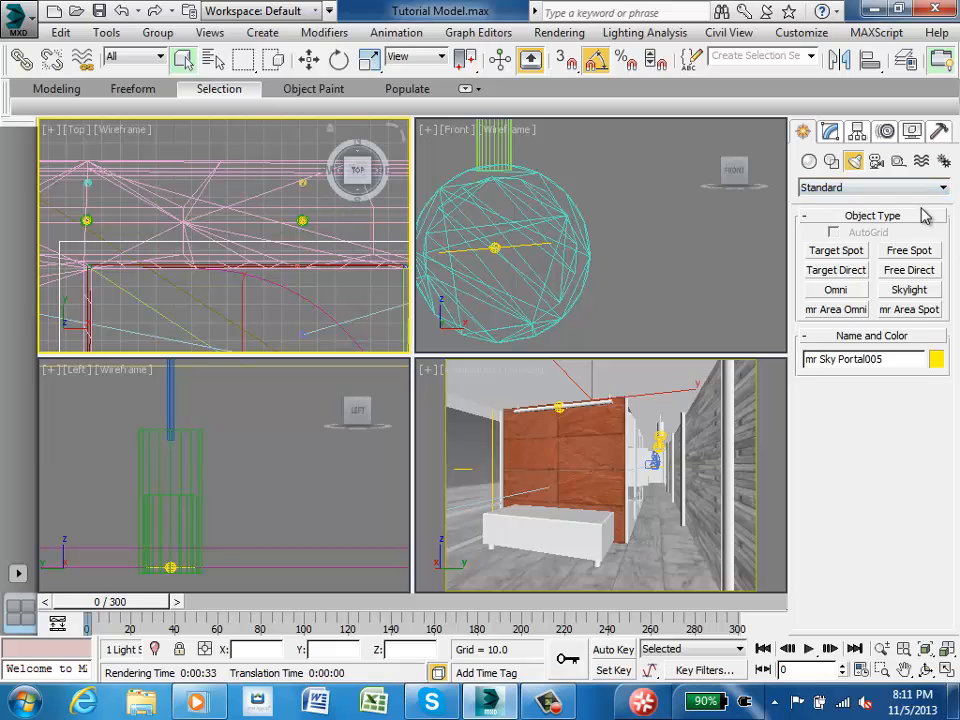
pyautogui.click(925, 189)
pyautogui.click(900, 204)
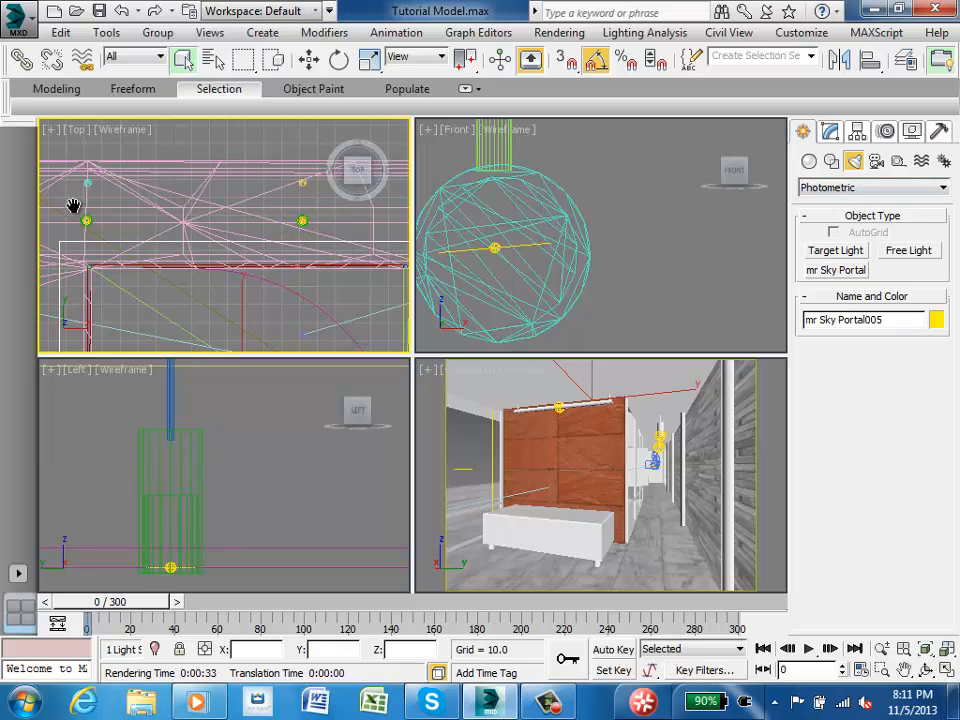
# Select PhotometricLight001, the disc light inside the first hanging cylinder, in the top view
pyautogui.moveTo(75, 208); pyautogui.dragTo(113, 256, button='middle')
pyautogui.scroll(5, 118, 257)
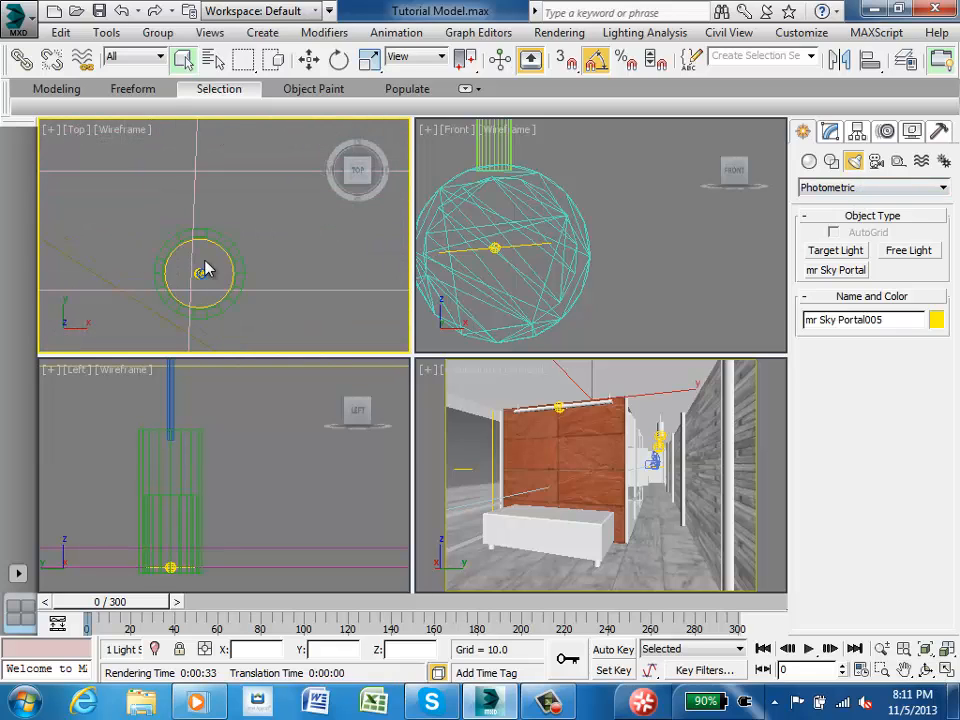
pyautogui.moveTo(205, 273); pyautogui.dragTo(186, 189, button='middle')
pyautogui.scroll(3, 236, 184)
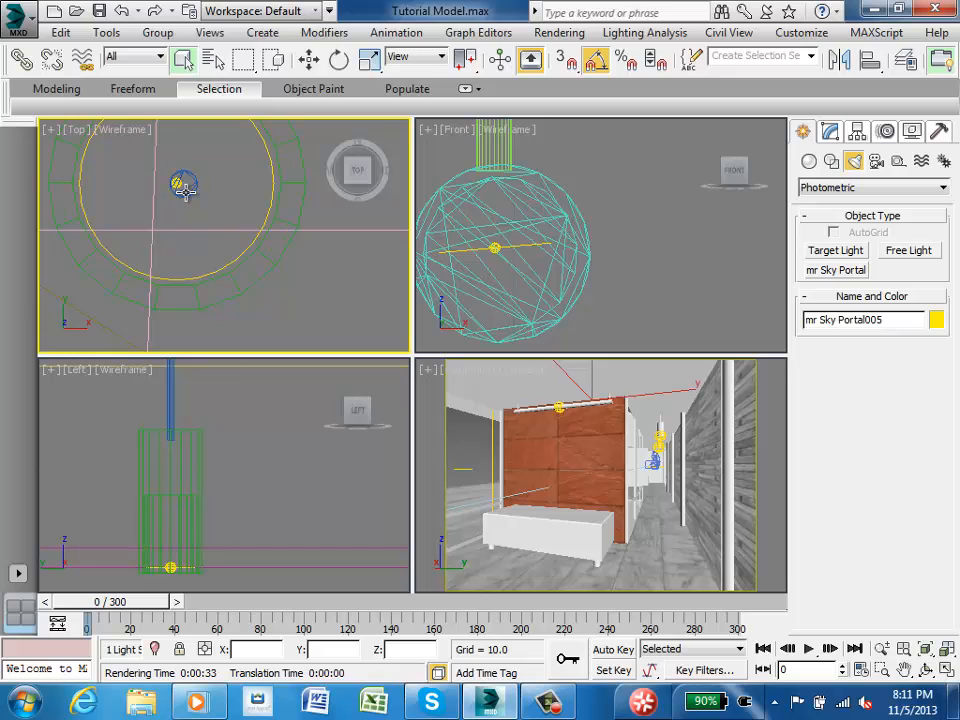
pyautogui.click(182, 183)
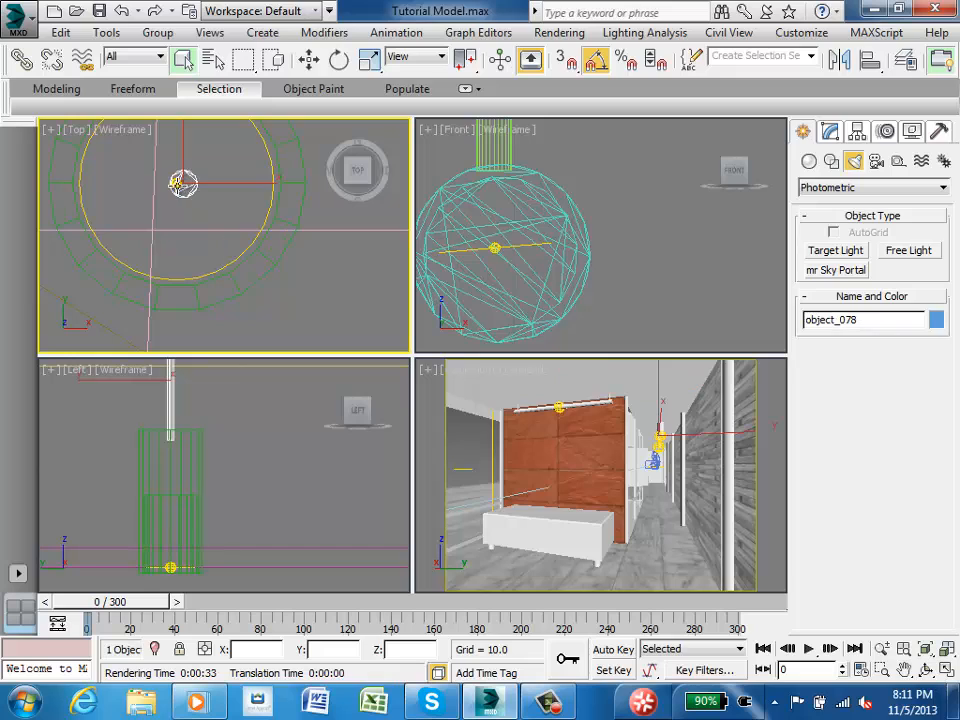
pyautogui.click(262, 225)
pyautogui.scroll(-3, 255, 218)
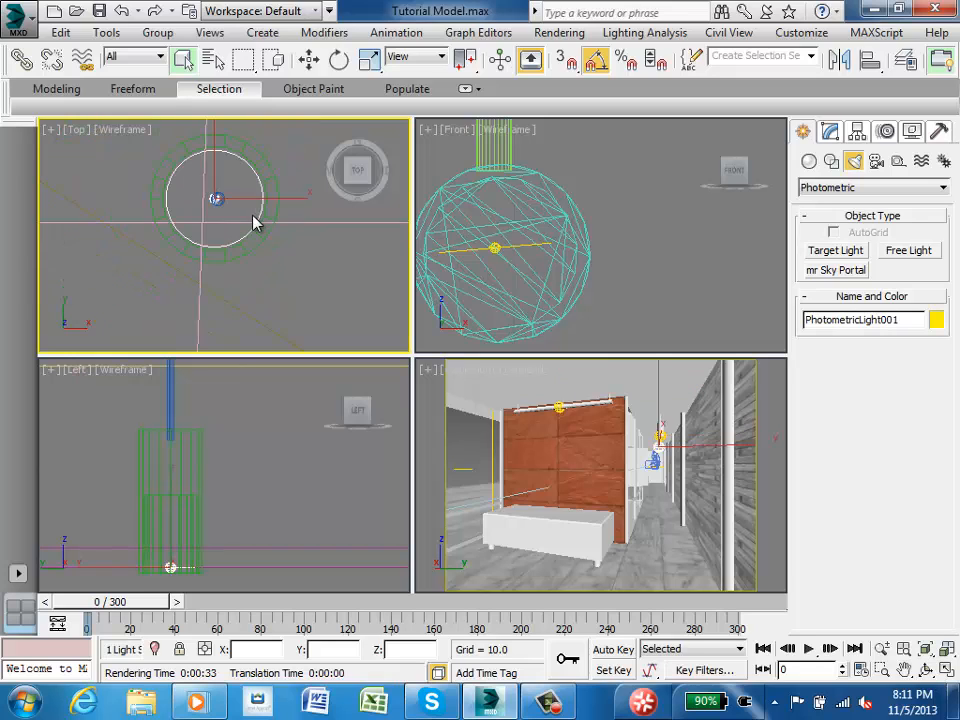
# Try to select the disc lights of both hanging cylinders together in the top view
pyautogui.moveTo(253, 217); pyautogui.dragTo(122, 276, button='middle')
pyautogui.scroll(-4, 148, 270)
pyautogui.scroll(-4, 153, 273)
pyautogui.moveTo(290, 273); pyautogui.dragTo(82, 268, button='middle')
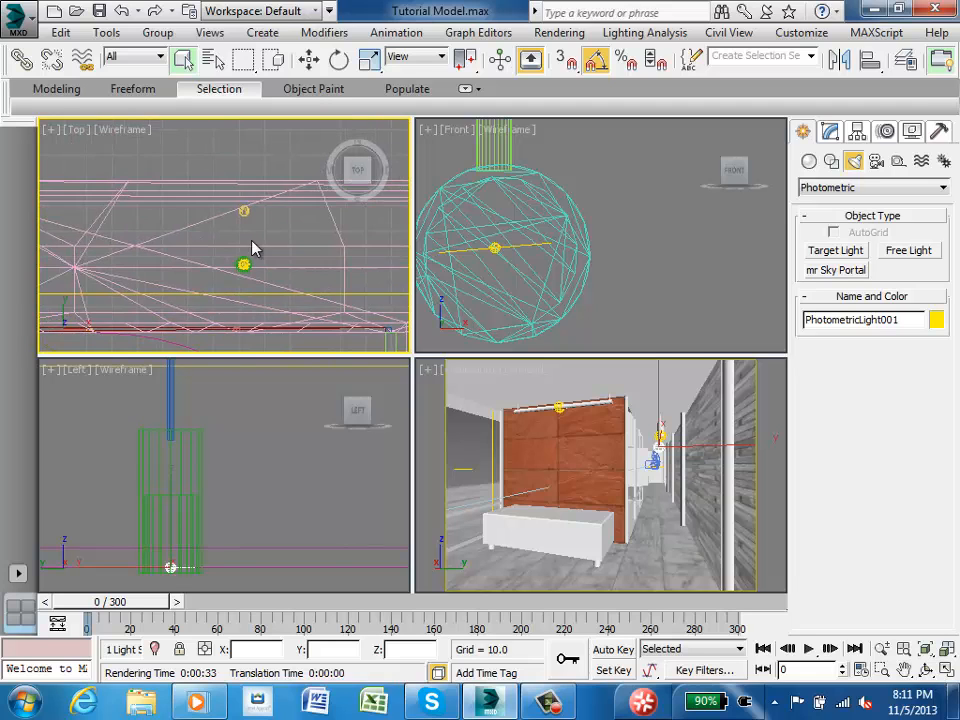
pyautogui.scroll(6, 248, 248)
pyautogui.click(230, 310)
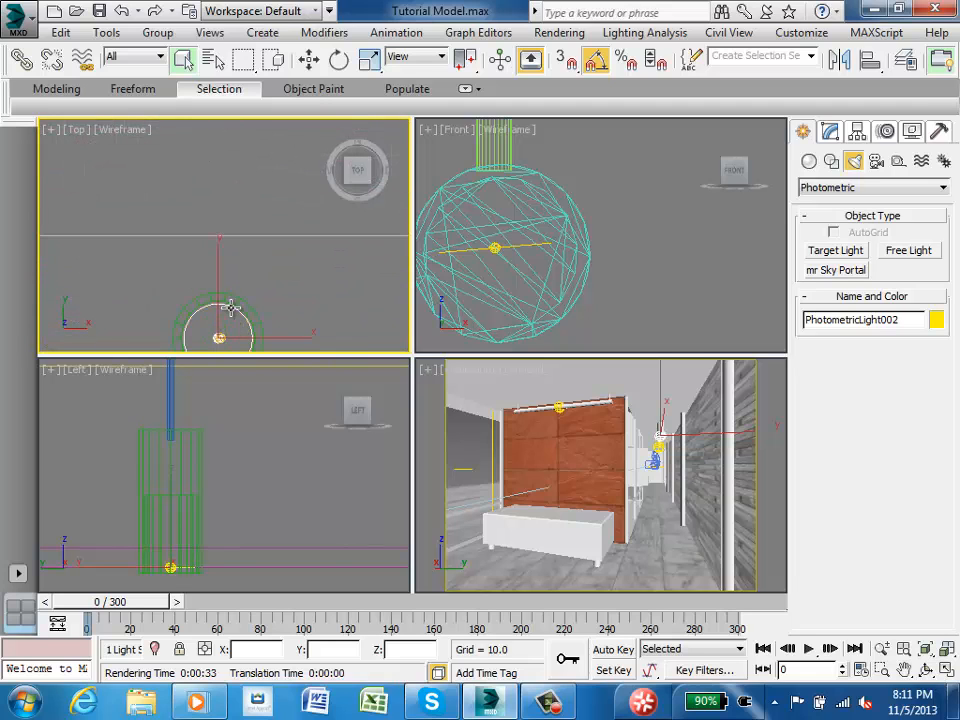
pyautogui.scroll(-4, 231, 305)
pyautogui.moveTo(124, 306); pyautogui.dragTo(119, 300, button='middle')
pyautogui.press('z')
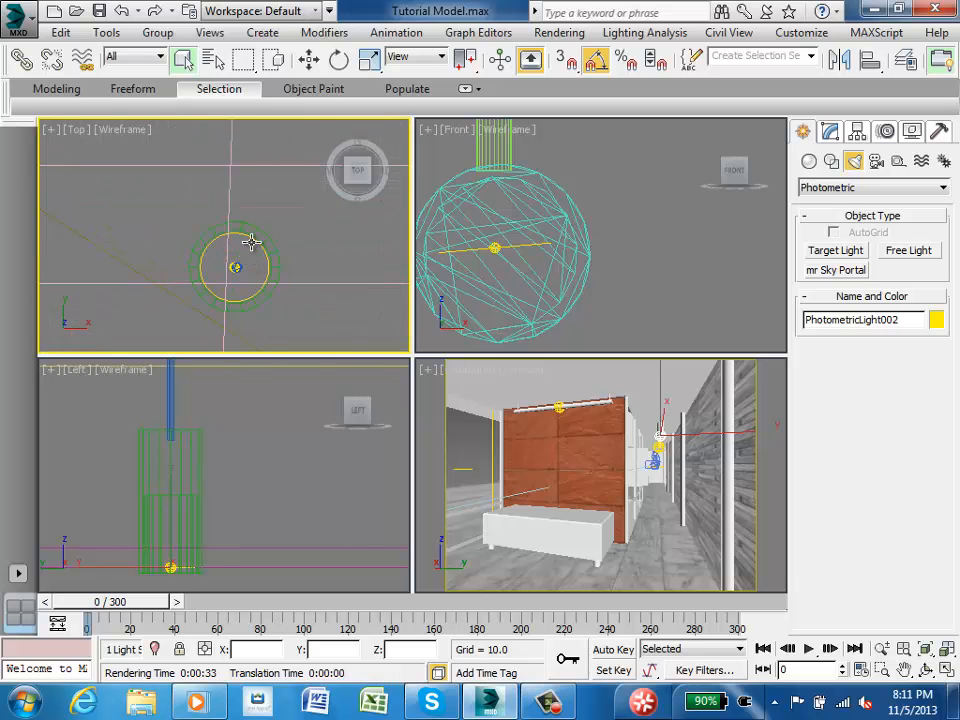
pyautogui.click(251, 242)
# Select PhotometricLight002, the disc light inside the second hanging cylinder, in the top view
pyautogui.scroll(-5, 249, 259)
pyautogui.moveTo(313, 252); pyautogui.dragTo(260, 259, button='middle')
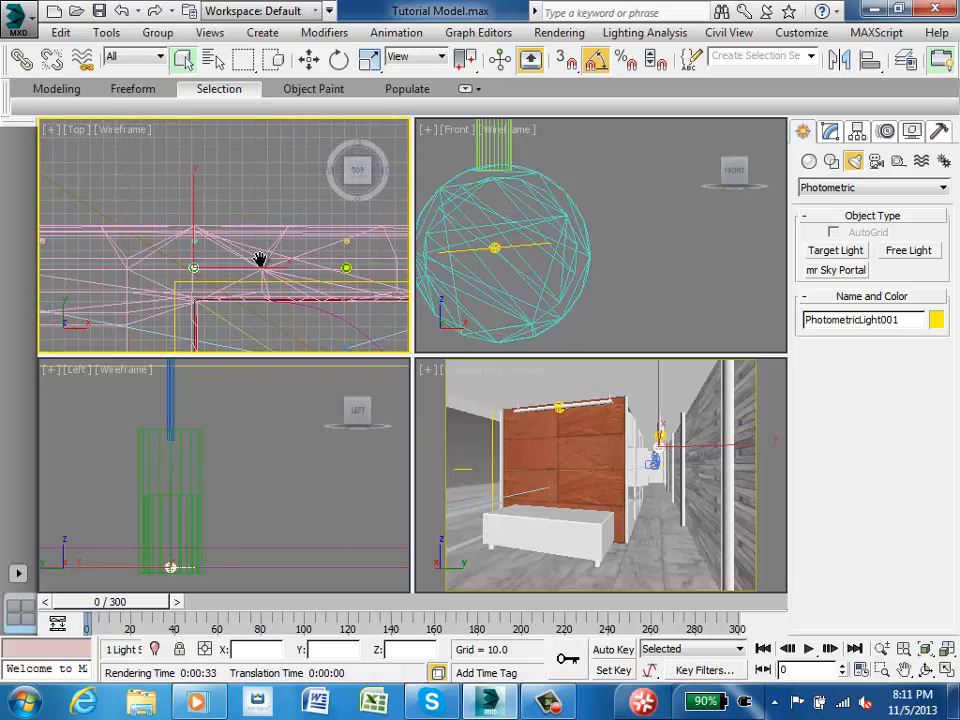
pyautogui.scroll(3, 405, 278)
pyautogui.moveTo(195, 279); pyautogui.dragTo(259, 271, button='middle')
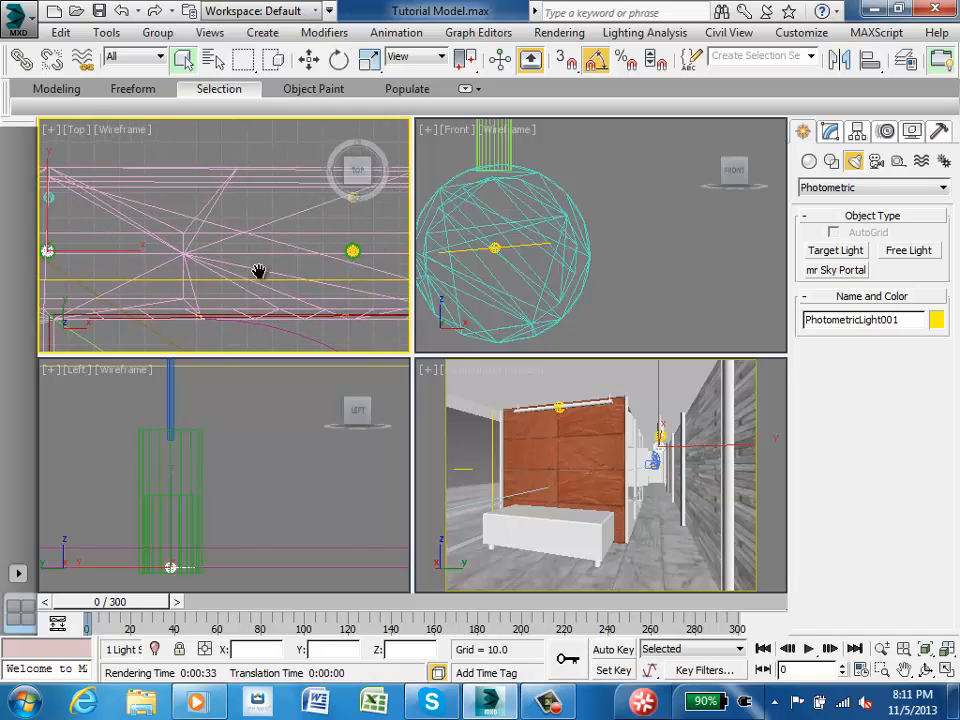
pyautogui.scroll(5, 270, 262)
pyautogui.click(285, 247)
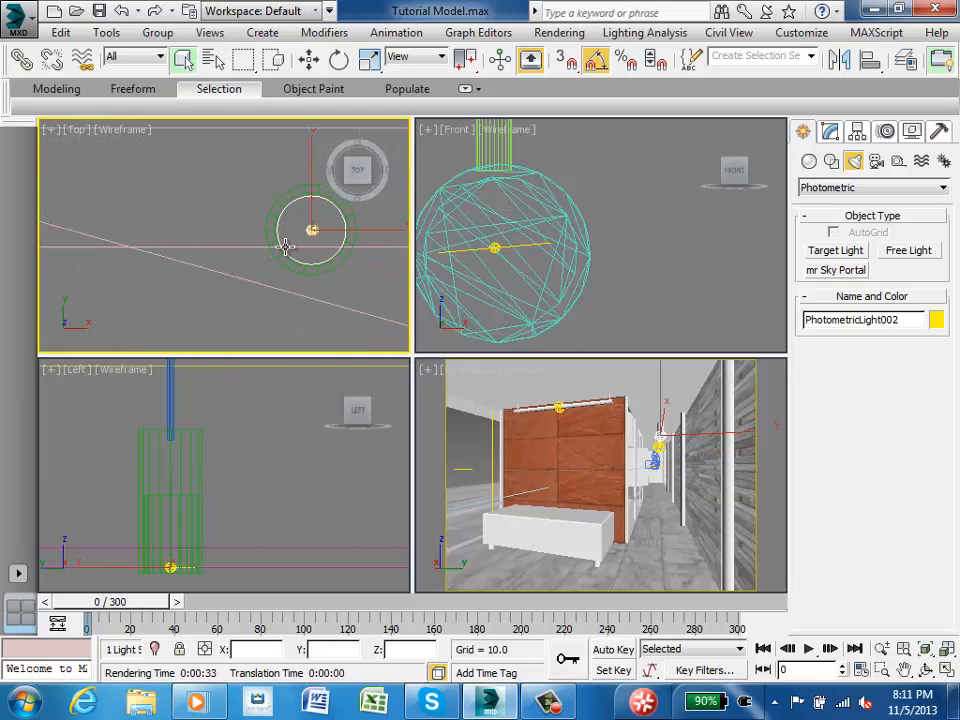
# Add PhotometricLight001 in the first hanging cylinder to the selection so both disc lights are selected
pyautogui.scroll(-5, 293, 253)
pyautogui.moveTo(294, 254); pyautogui.dragTo(98, 253, button='middle')
pyautogui.moveTo(303, 261); pyautogui.dragTo(325, 262, button='middle')
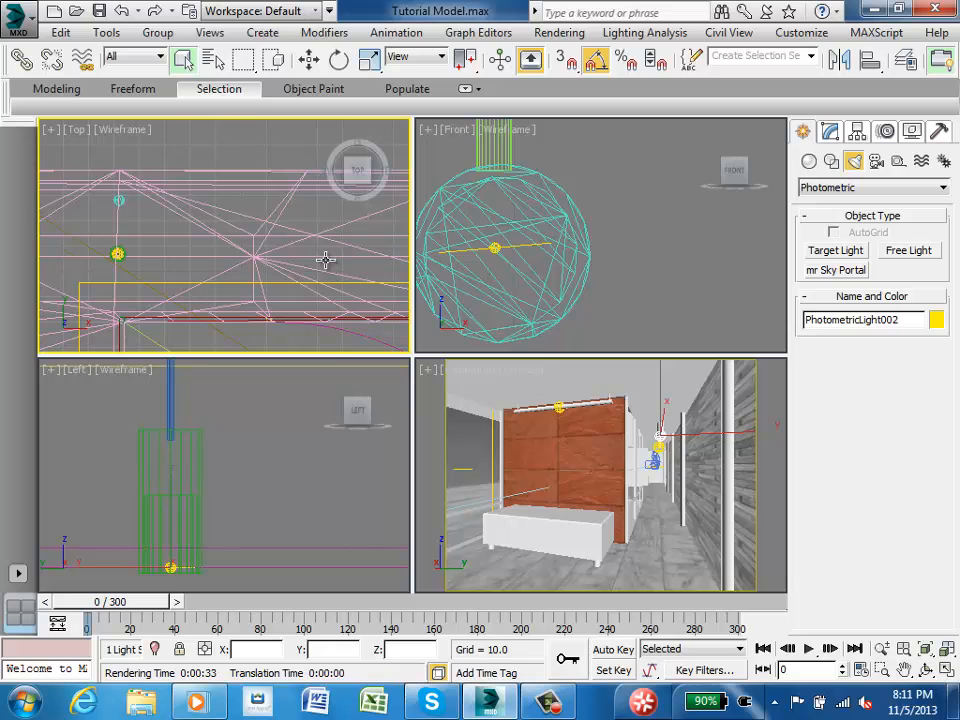
pyautogui.scroll(7, 114, 254)
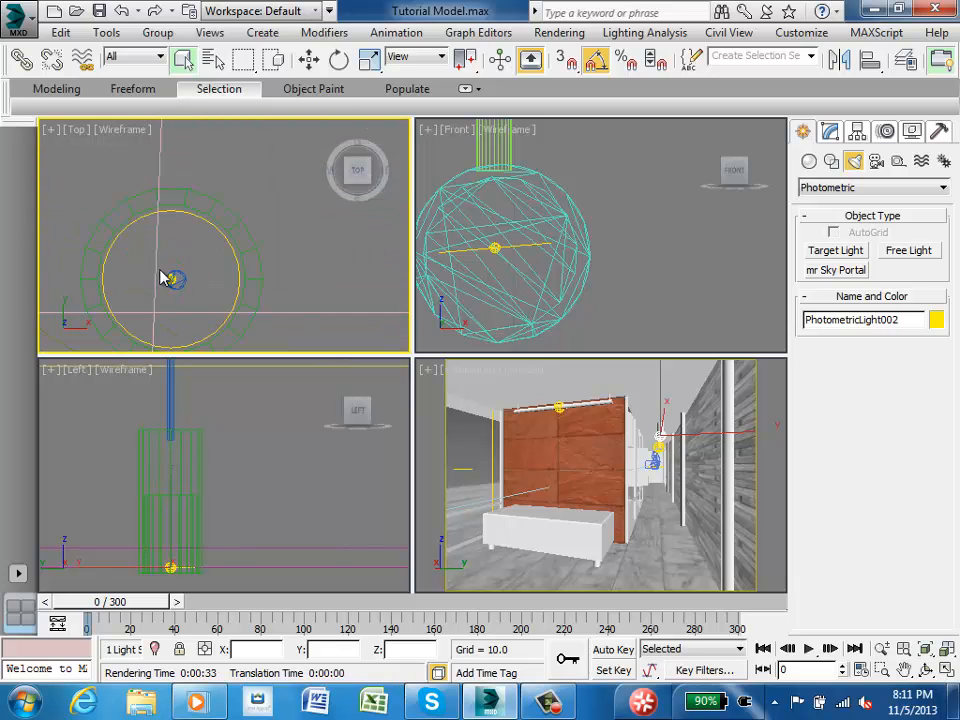
pyautogui.keyDown('ctrl'); pyautogui.click(212, 229); pyautogui.keyUp('ctrl')
pyautogui.scroll(-8, 184, 308)
pyautogui.moveTo(252, 270); pyautogui.dragTo(216, 269, button='middle')
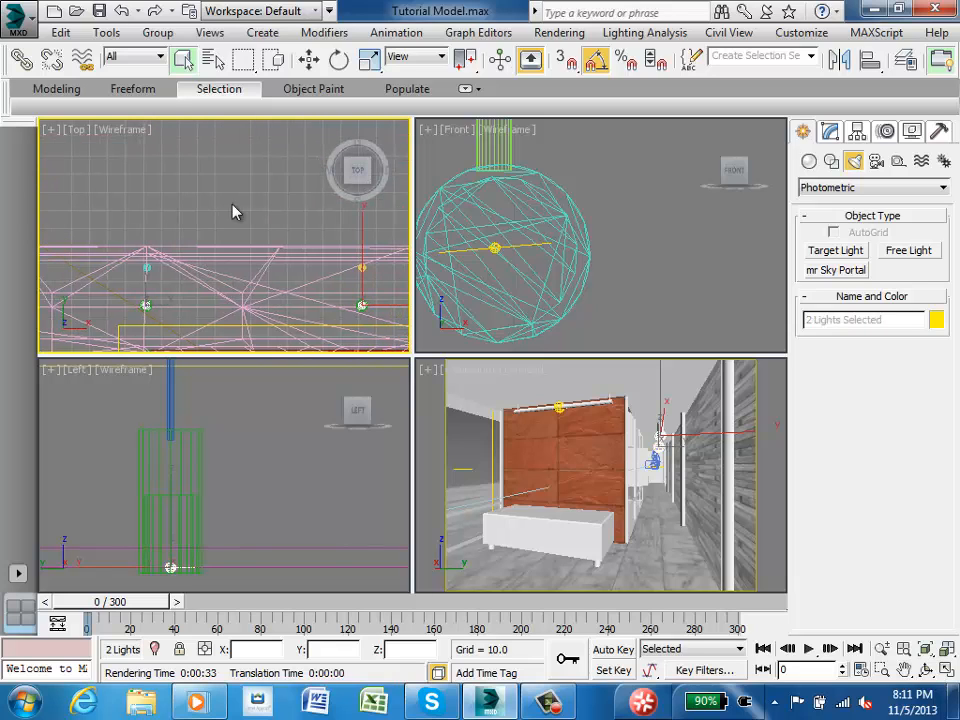
# Move the two selected disc lights along Y in the top view, out of their cylinders and beyond the wall, and clear the selection
pyautogui.click(308, 59)
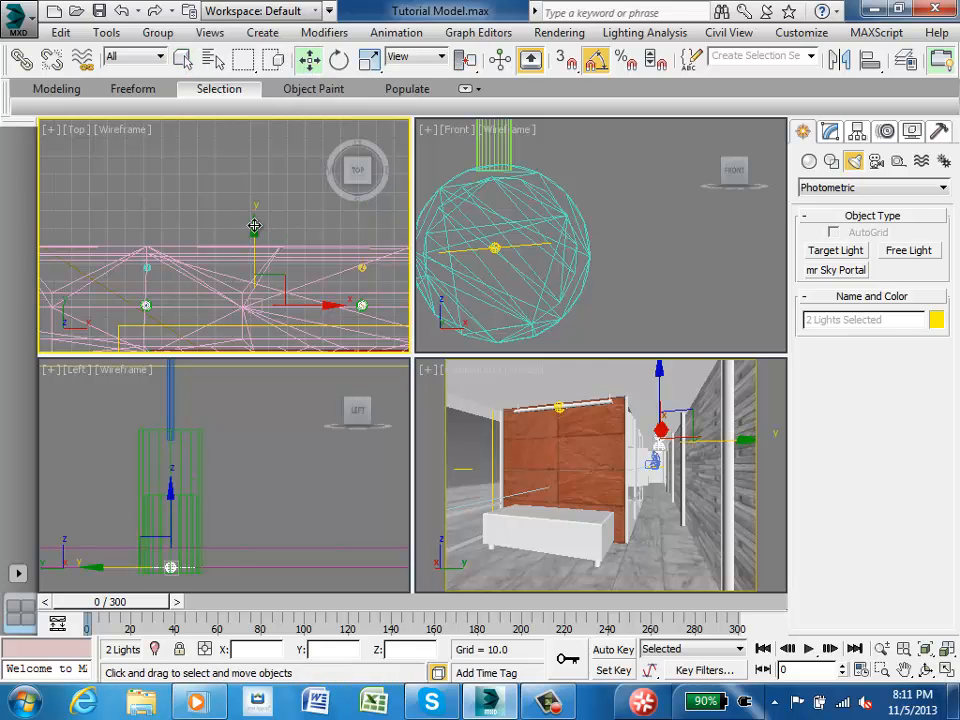
pyautogui.moveTo(254, 226); pyautogui.dragTo(259, 101)
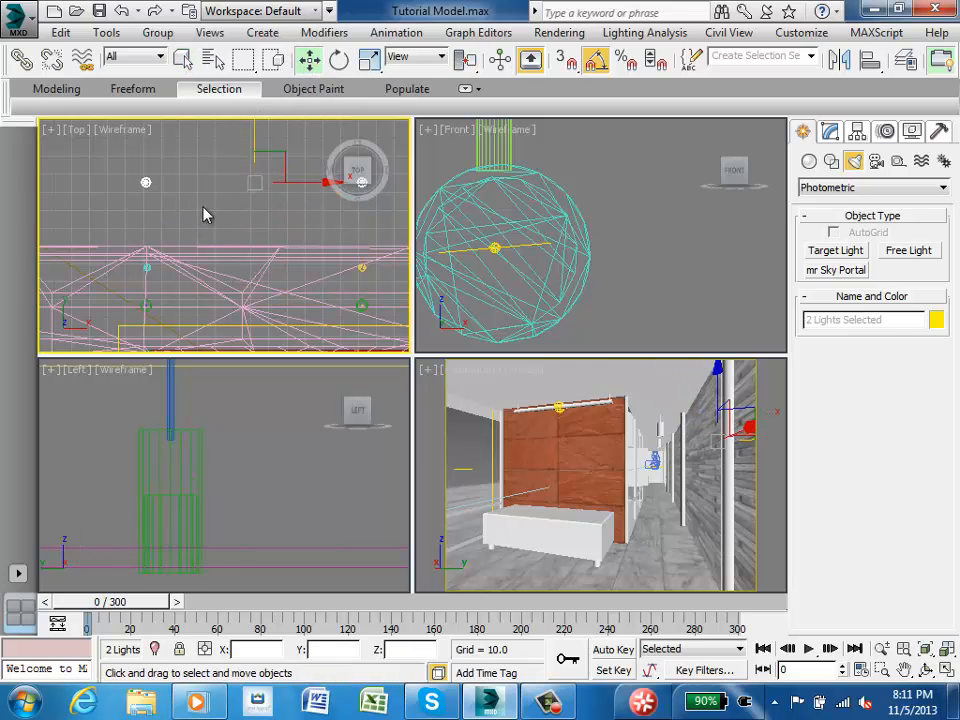
pyautogui.click(250, 232)
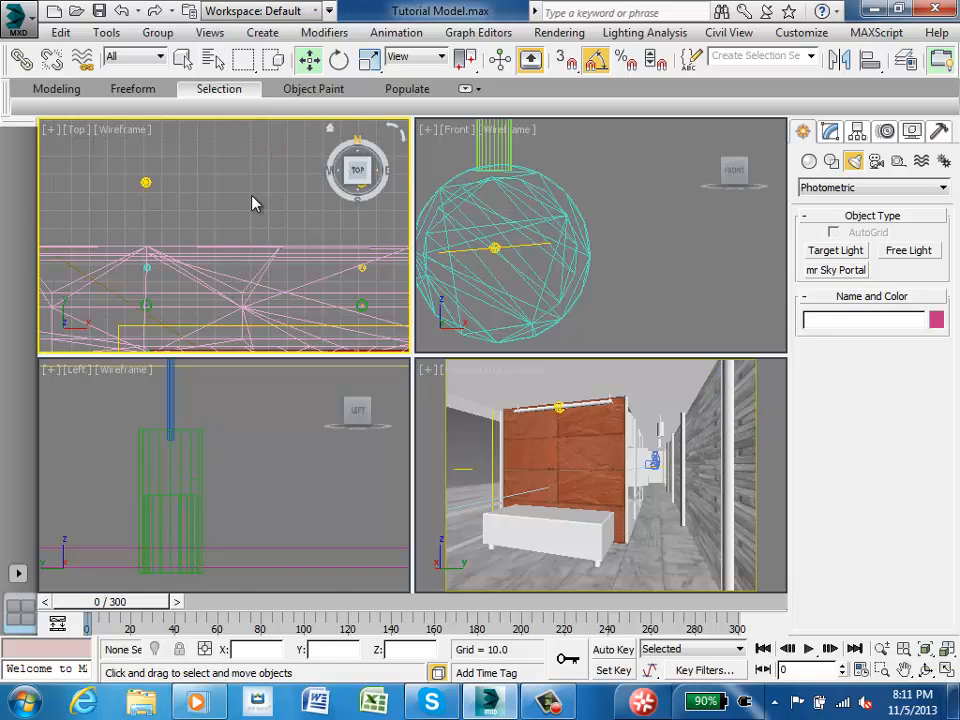
# Turn off PhotometricLight001 in its light properties and clear the selection
pyautogui.moveTo(261, 208); pyautogui.dragTo(118, 267, button='middle')
pyautogui.click(116, 238)
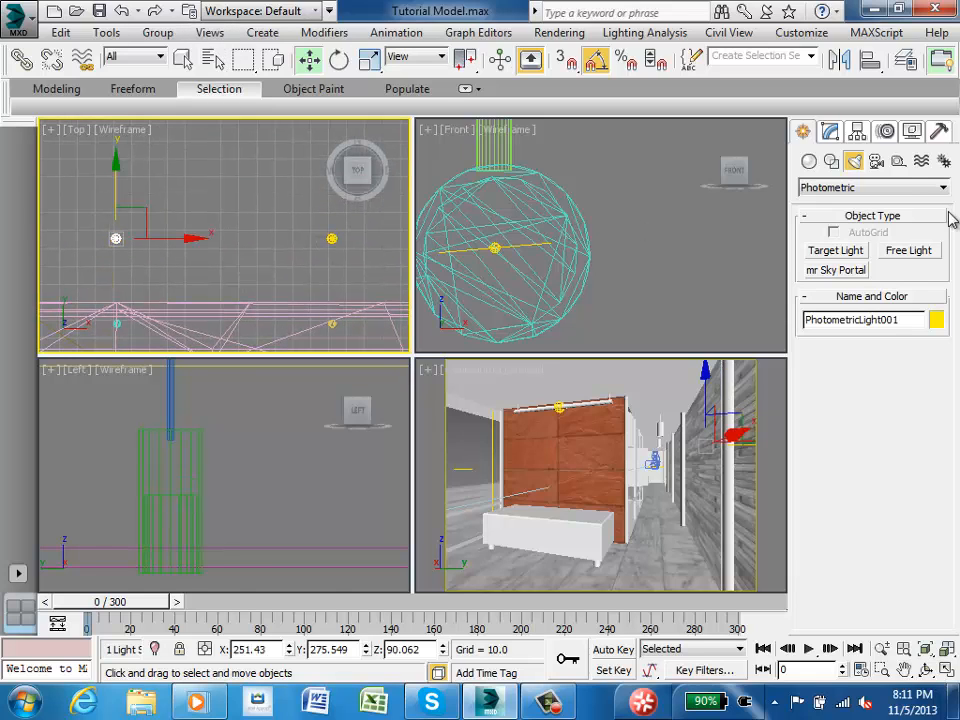
pyautogui.click(829, 131)
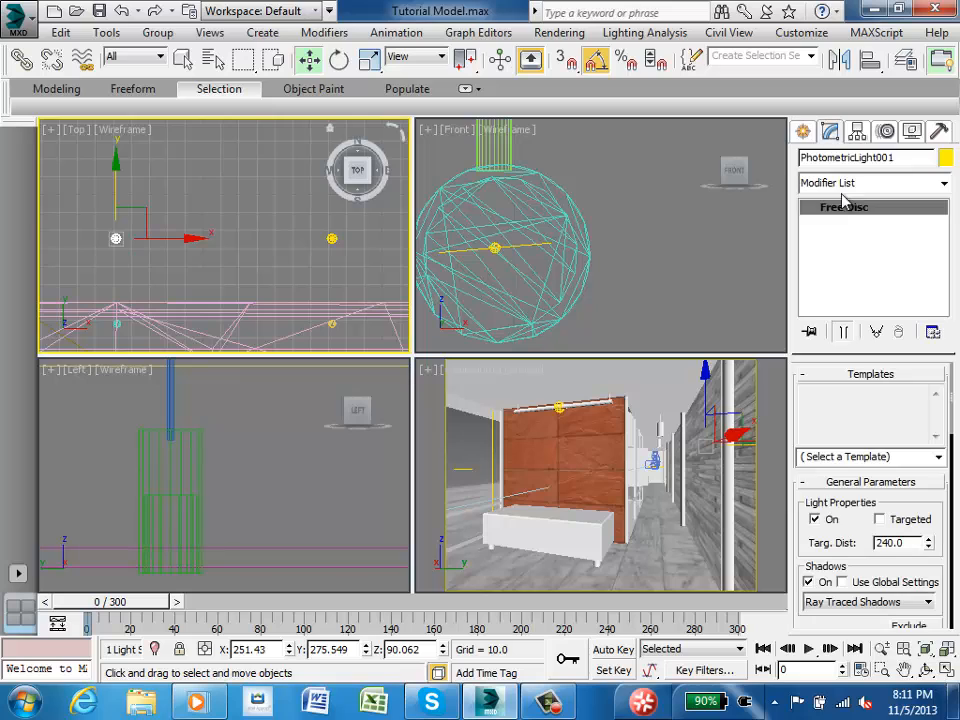
pyautogui.click(814, 519)
pyautogui.click(292, 232)
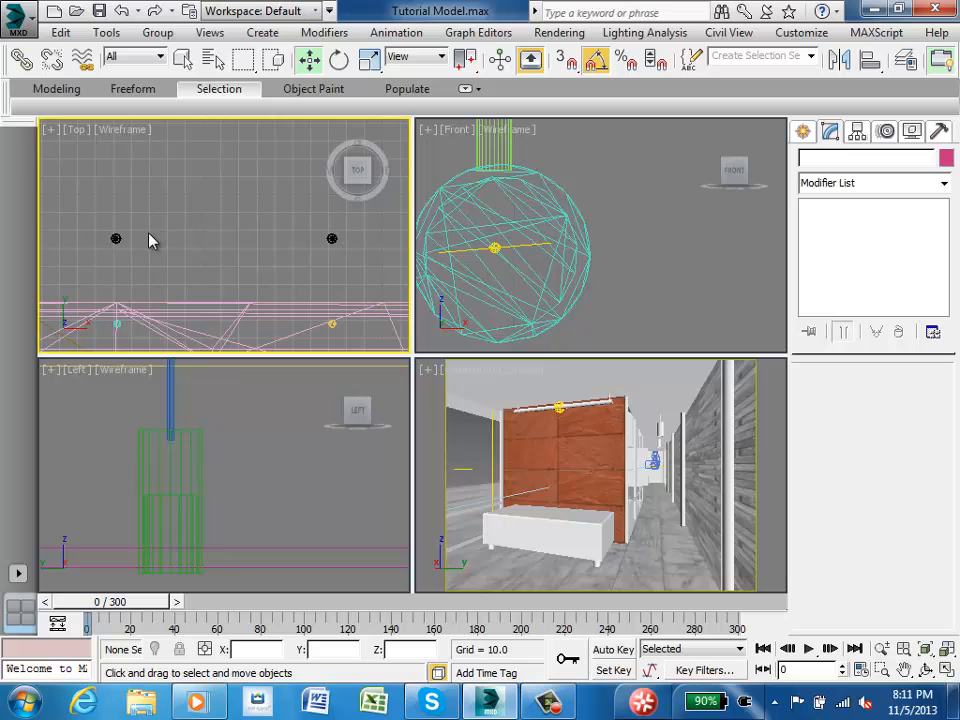
# Place a photometric Free Light near the center of the first hanging cylinder in the top view
pyautogui.moveTo(175, 226); pyautogui.dragTo(184, 135, button='middle')
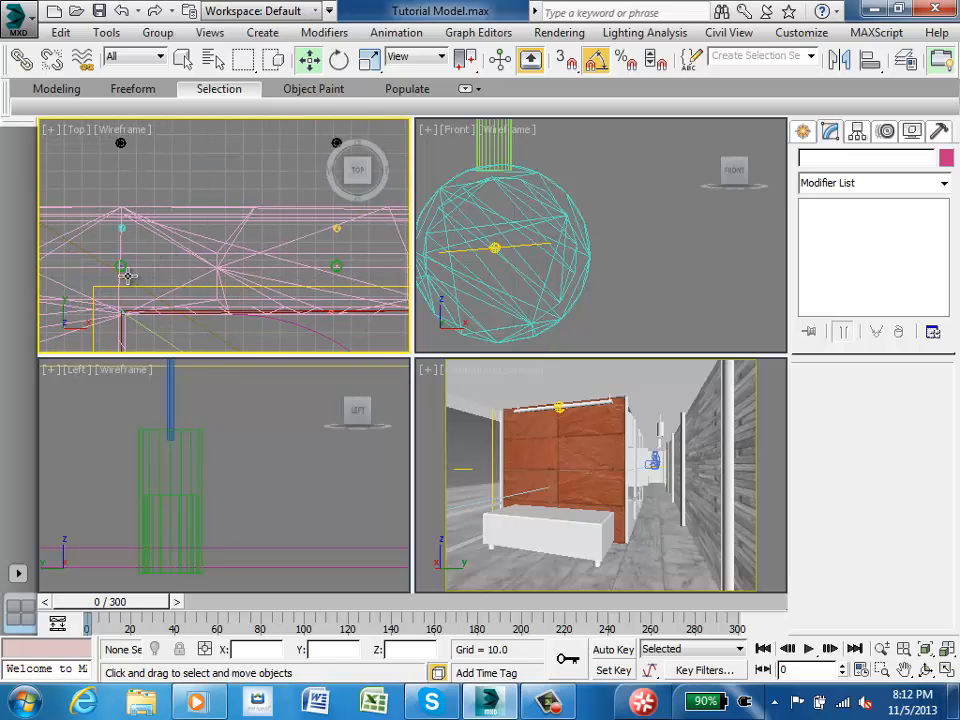
pyautogui.scroll(4, 154, 252)
pyautogui.scroll(3, 138, 247)
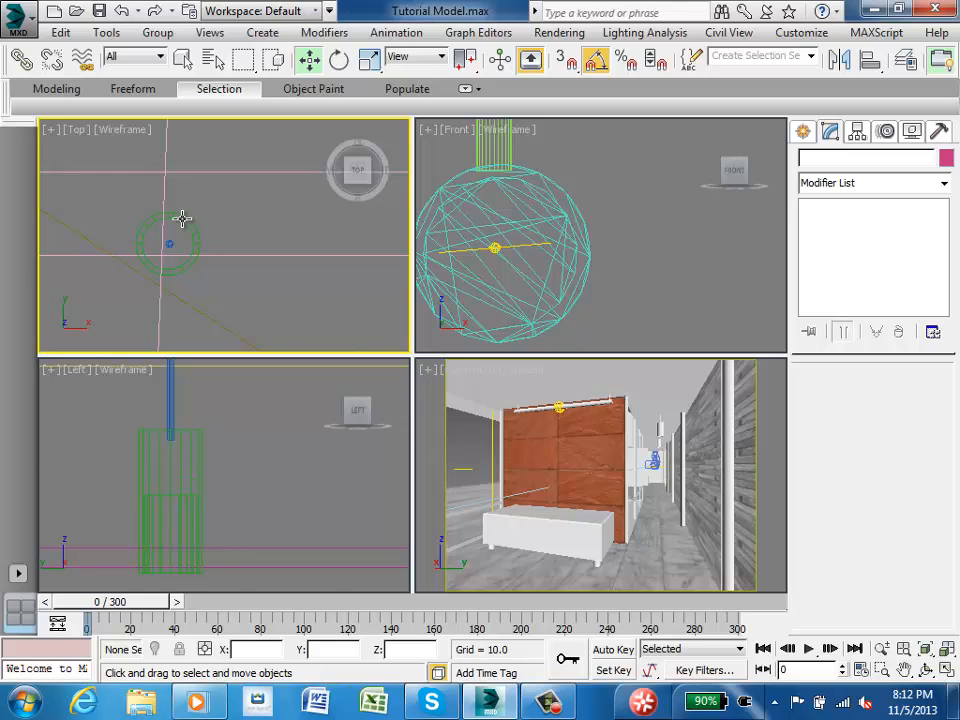
pyautogui.moveTo(220, 198); pyautogui.dragTo(448, 220, button='middle')
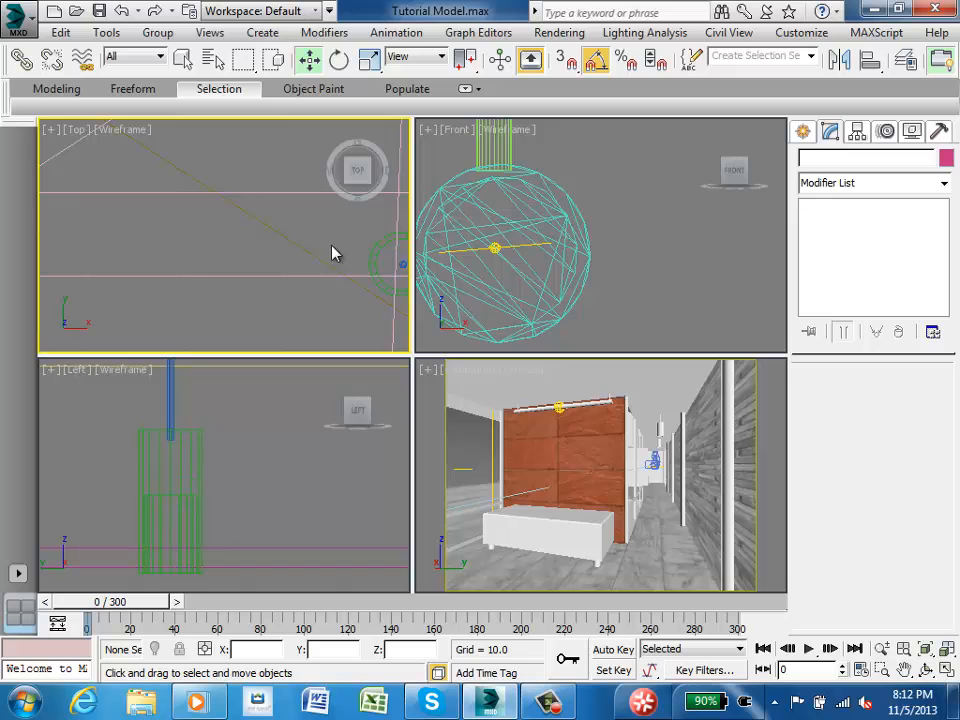
pyautogui.moveTo(334, 254); pyautogui.dragTo(129, 176, button='middle')
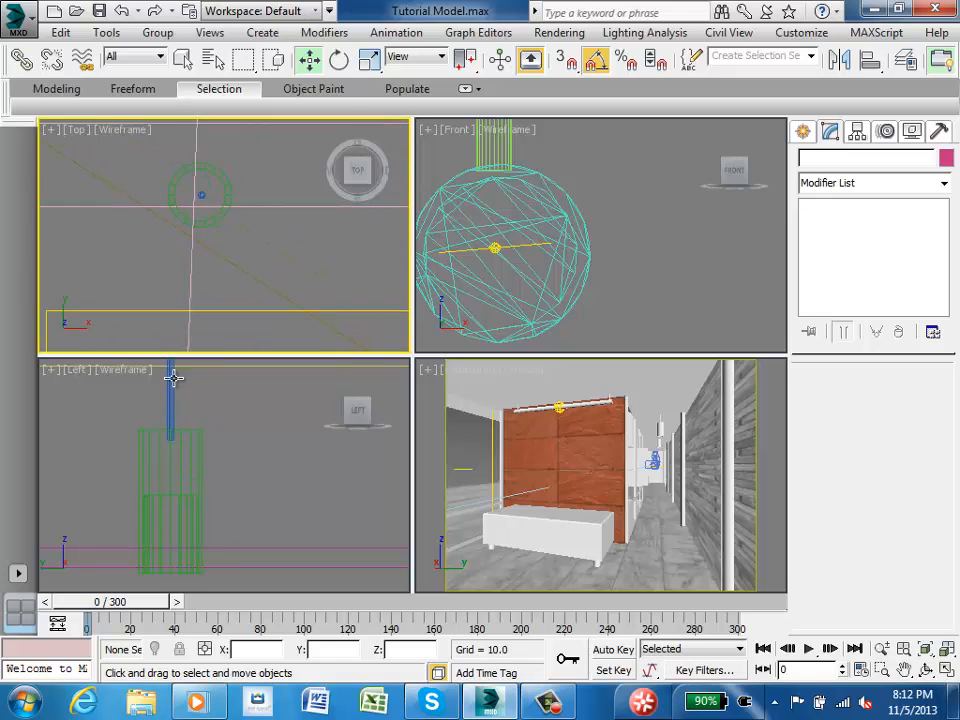
pyautogui.click(804, 132)
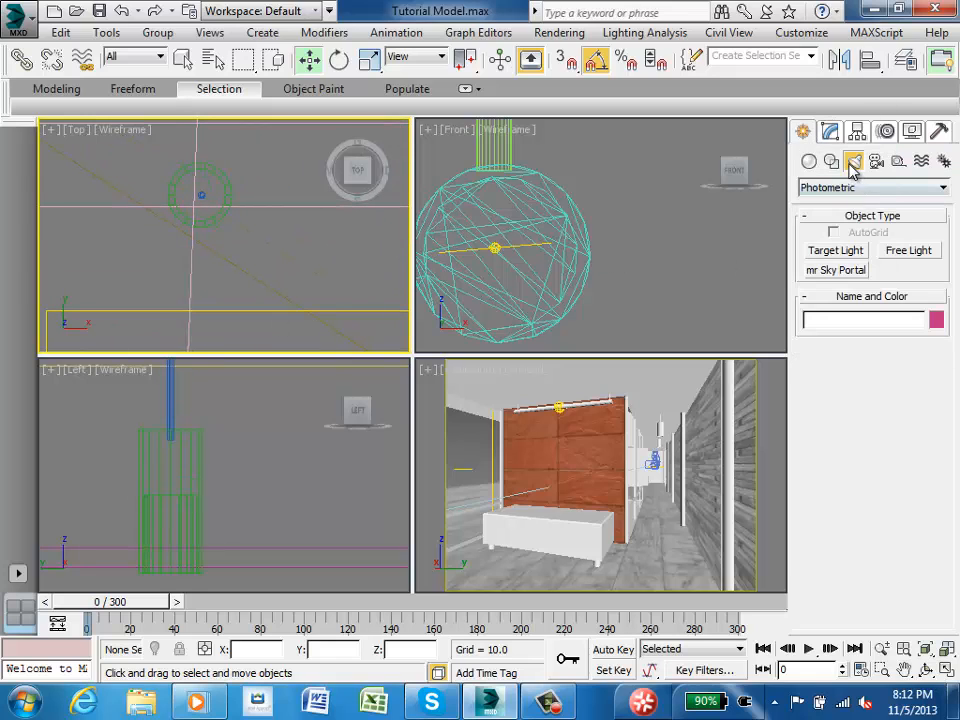
pyautogui.click(908, 251)
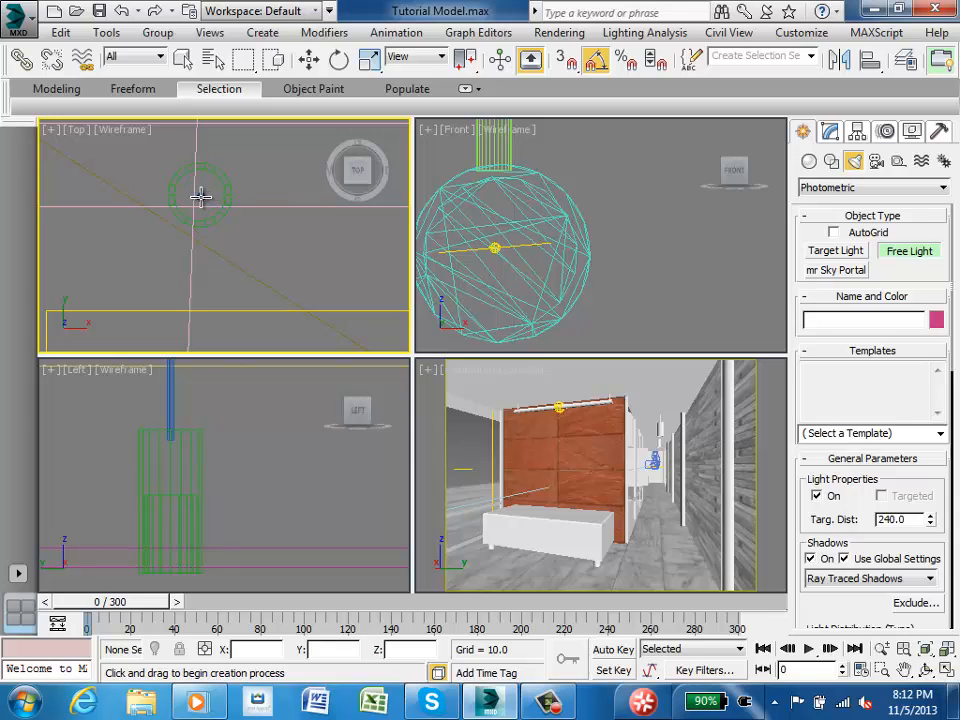
pyautogui.click(200, 197)
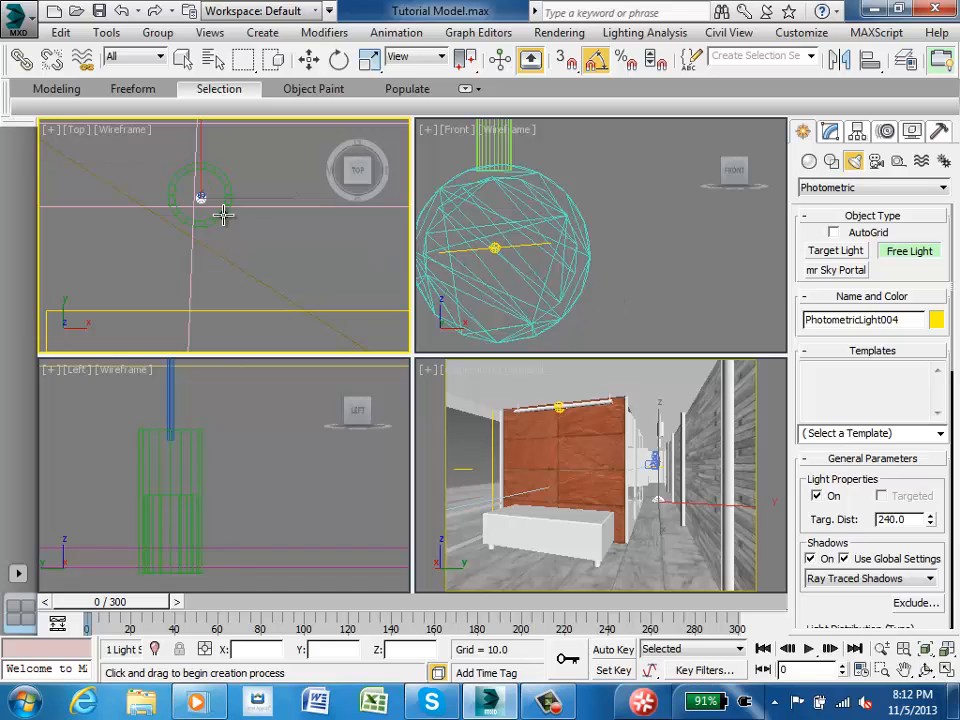
# Move the new free light in the top view to near the hanging cylinder's center, X about 252.1, Y about 206.3
pyautogui.moveTo(222, 214); pyautogui.dragTo(169, 282, button='middle')
pyautogui.click(308, 60)
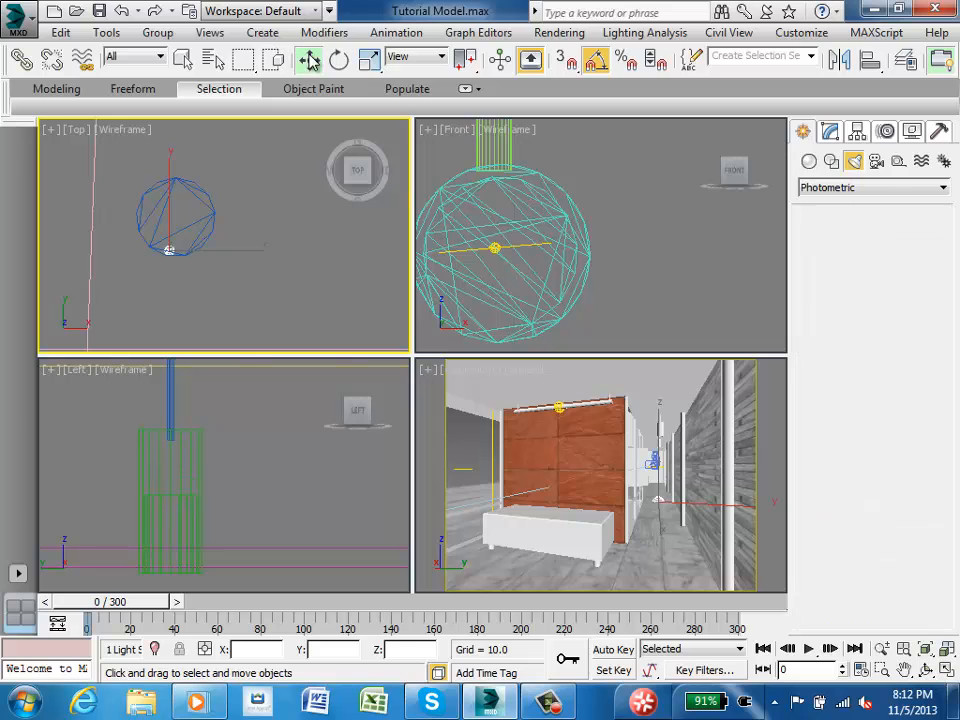
pyautogui.moveTo(169, 250); pyautogui.dragTo(250, 260)
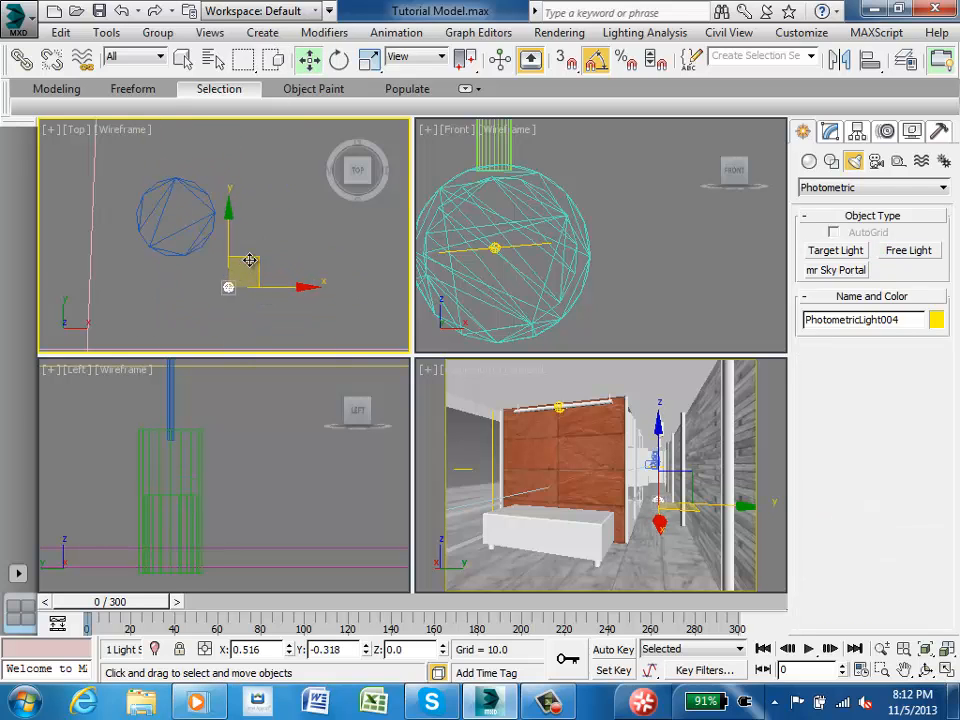
pyautogui.scroll(-7, 252, 259)
pyautogui.moveTo(287, 225); pyautogui.dragTo(231, 245, button='middle')
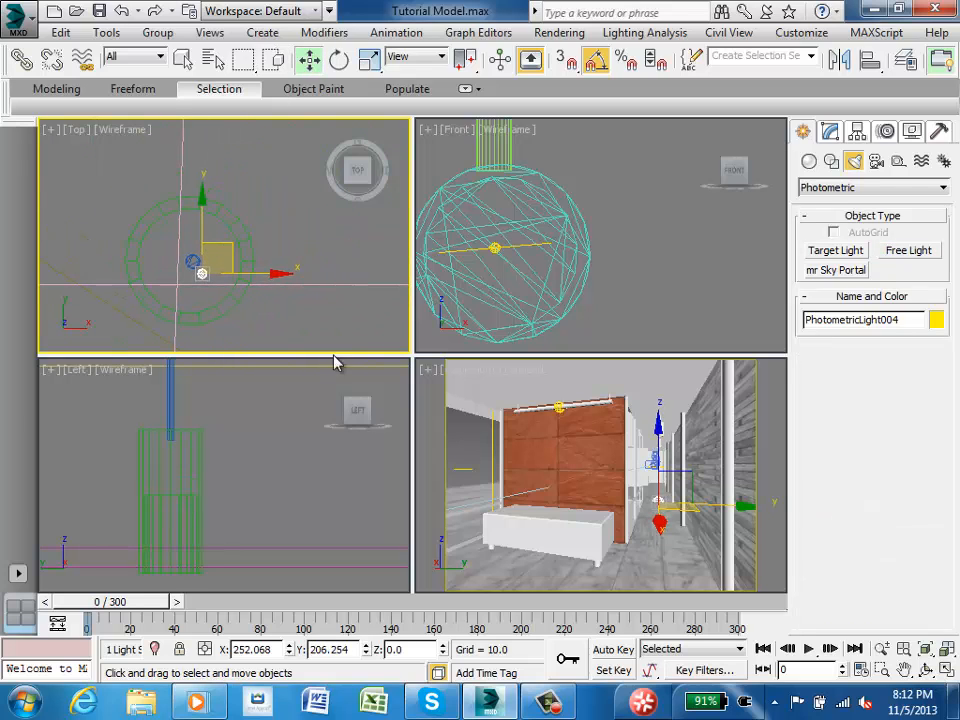
# Raise the free light in the left view from floor level to the hanging cylinder's lower end, at Z about 89.8
pyautogui.scroll(-10, 319, 456)
pyautogui.moveTo(238, 480); pyautogui.dragTo(234, 440, button='middle')
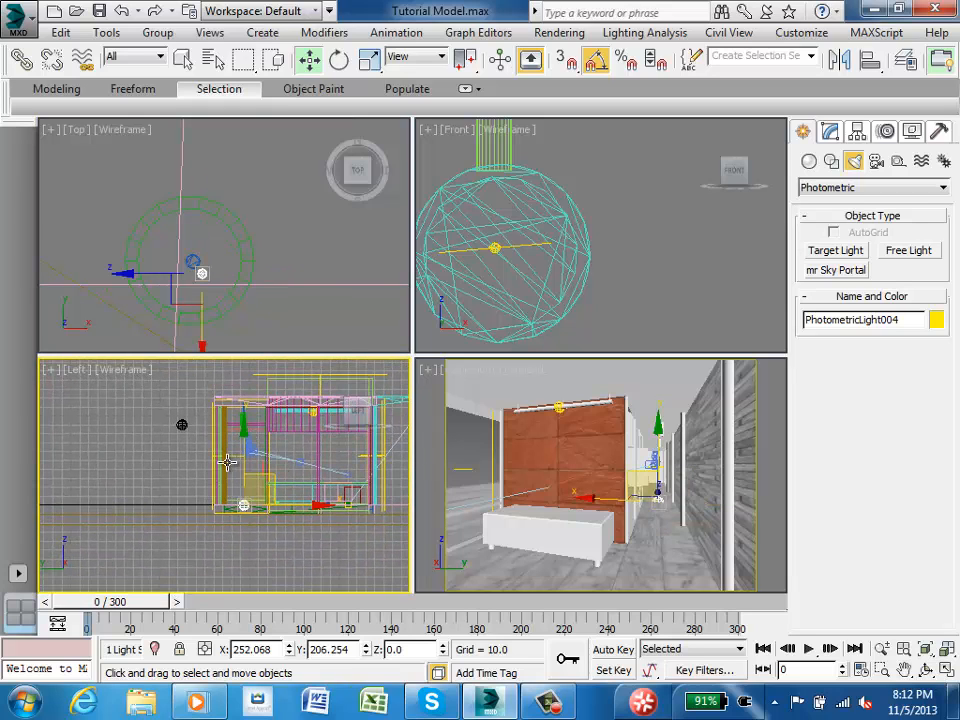
pyautogui.scroll(6, 269, 506)
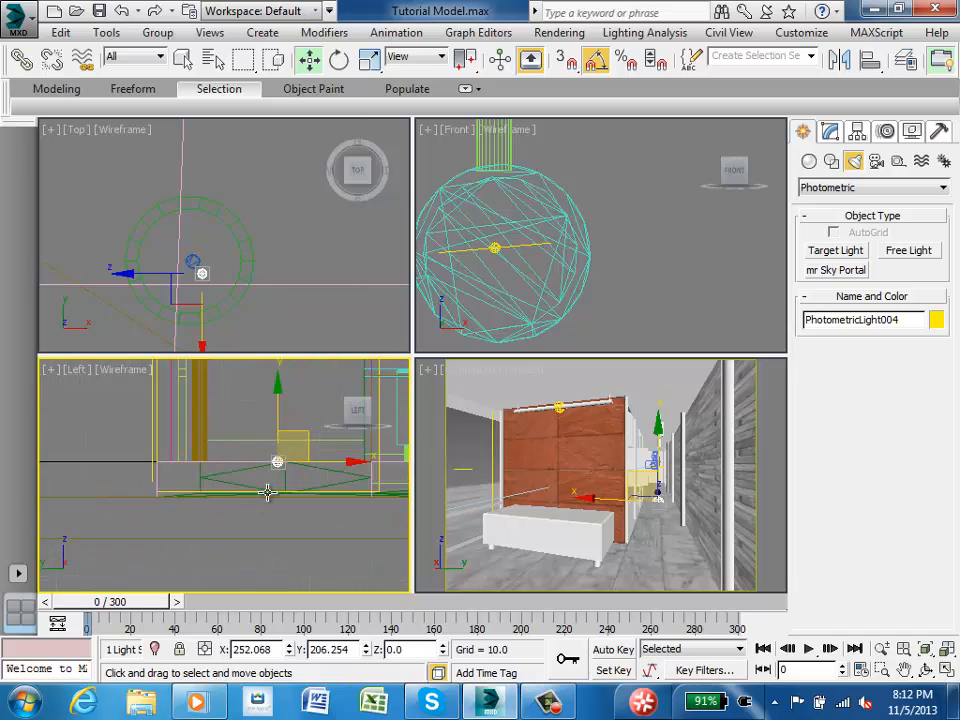
pyautogui.moveTo(289, 441); pyautogui.dragTo(259, 487, button='middle')
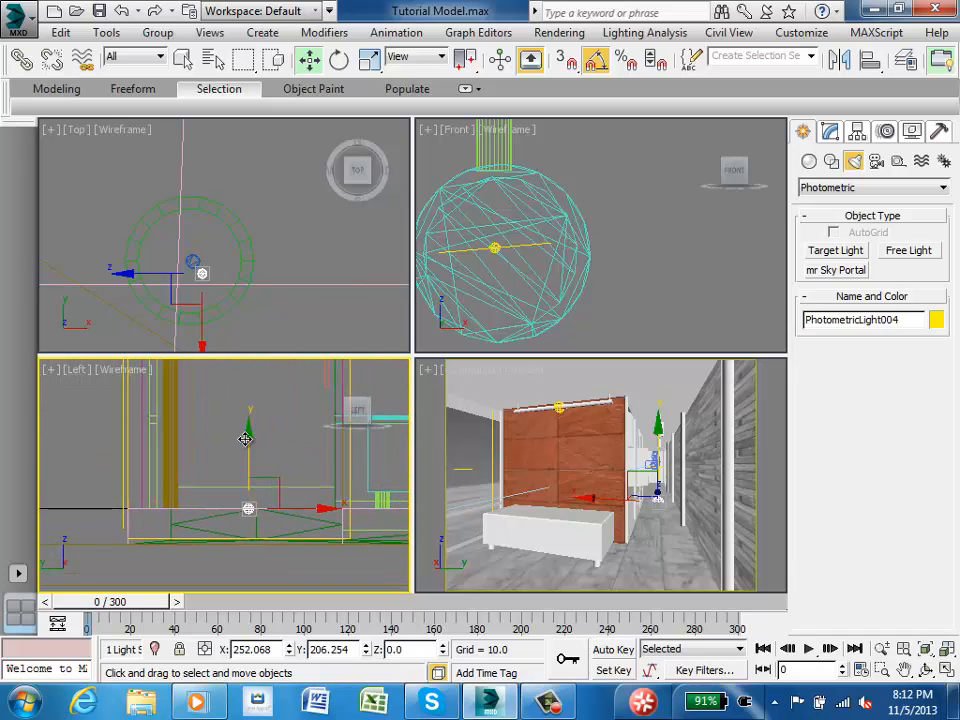
pyautogui.moveTo(246, 439); pyautogui.dragTo(243, 318)
pyautogui.moveTo(251, 457); pyautogui.dragTo(232, 576, button='middle')
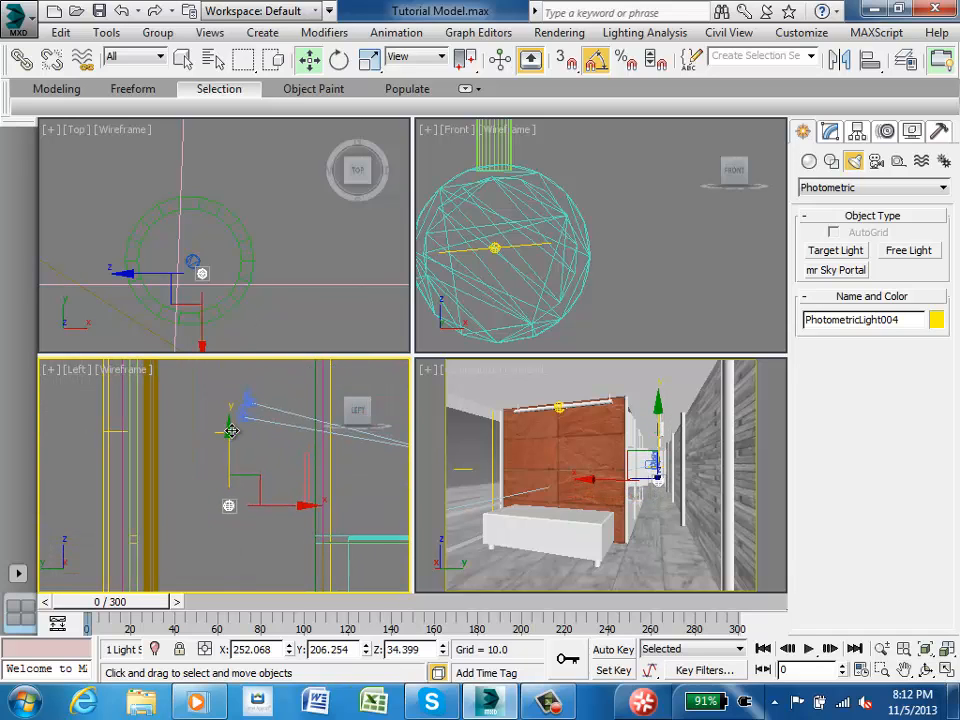
pyautogui.moveTo(271, 424); pyautogui.dragTo(253, 484, button='middle')
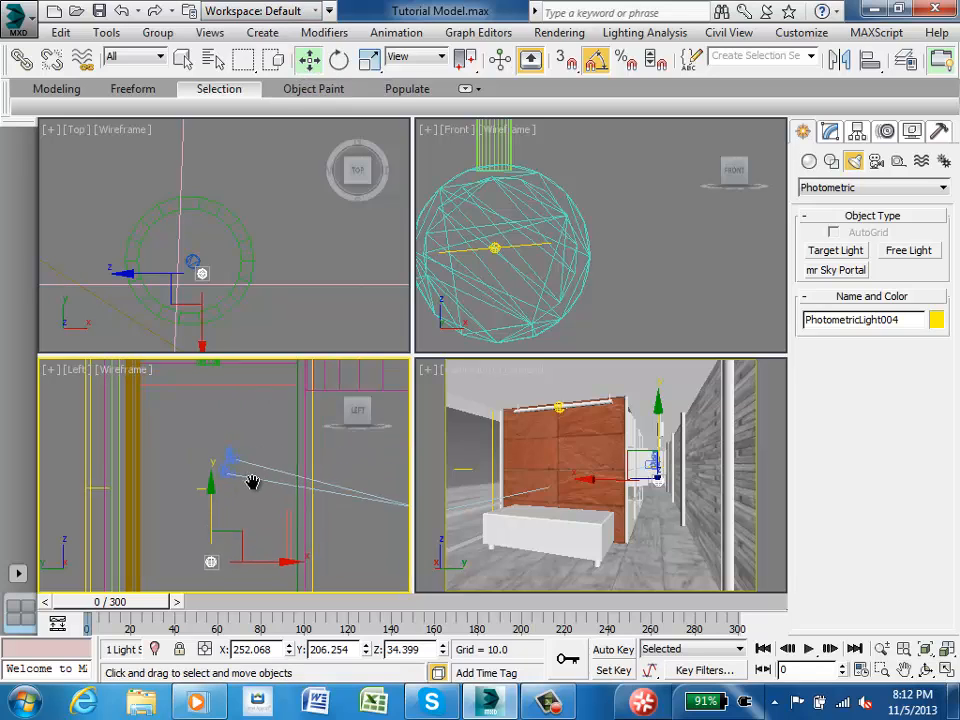
pyautogui.moveTo(212, 484); pyautogui.dragTo(222, 275)
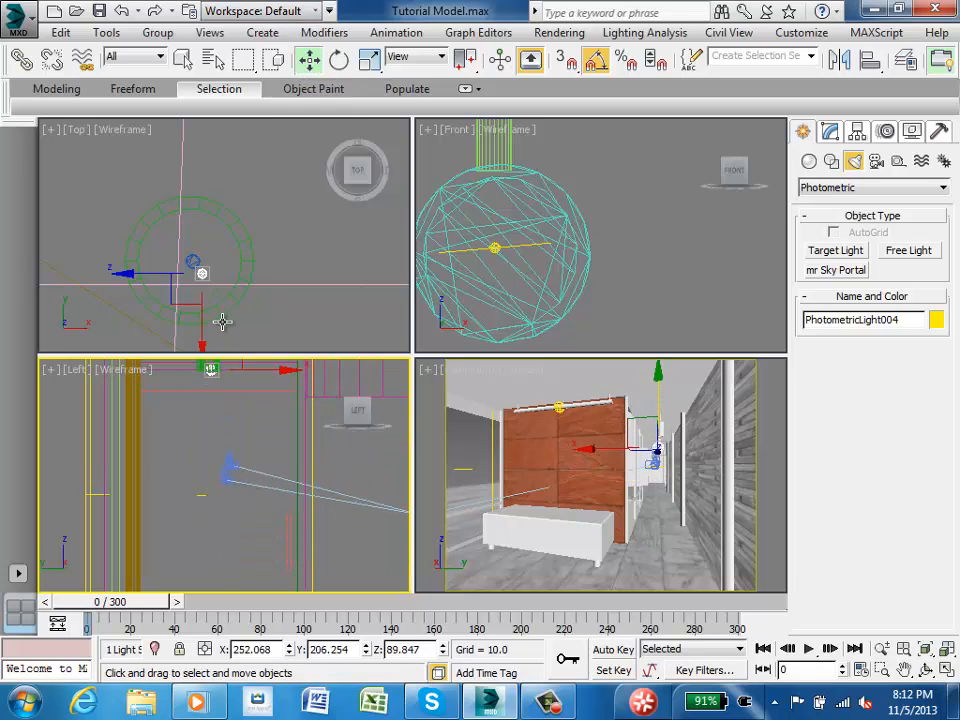
# Raise the free light farther into the lower part of the cylinder, to Z about 92.7
pyautogui.moveTo(225, 472); pyautogui.dragTo(219, 561, button='middle')
pyautogui.scroll(2, 210, 426)
pyautogui.scroll(3, 210, 425)
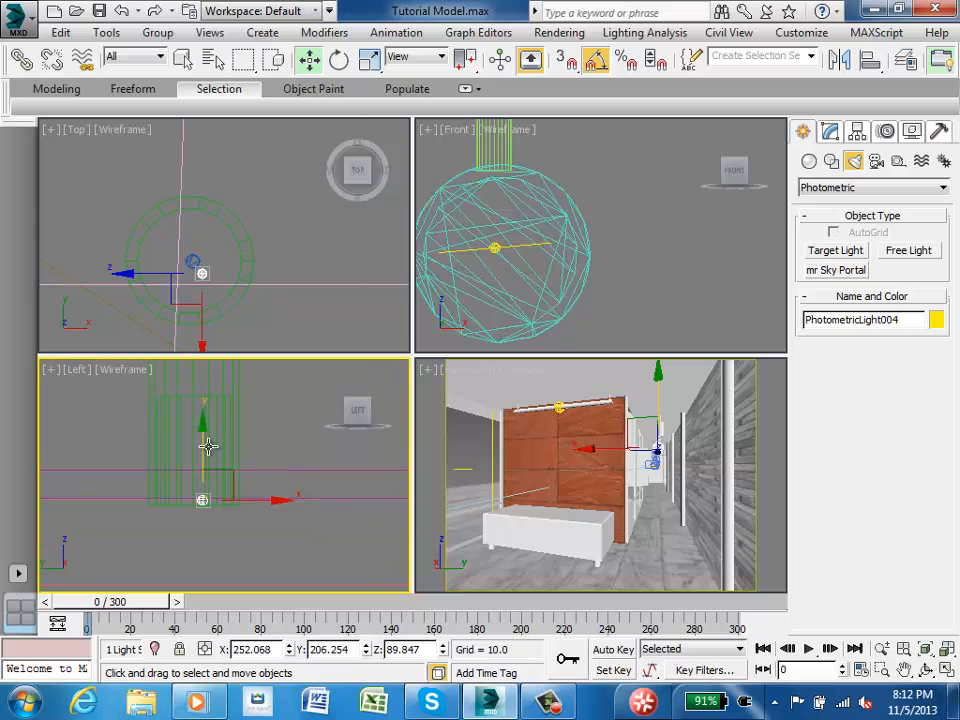
pyautogui.moveTo(203, 429); pyautogui.dragTo(205, 386)
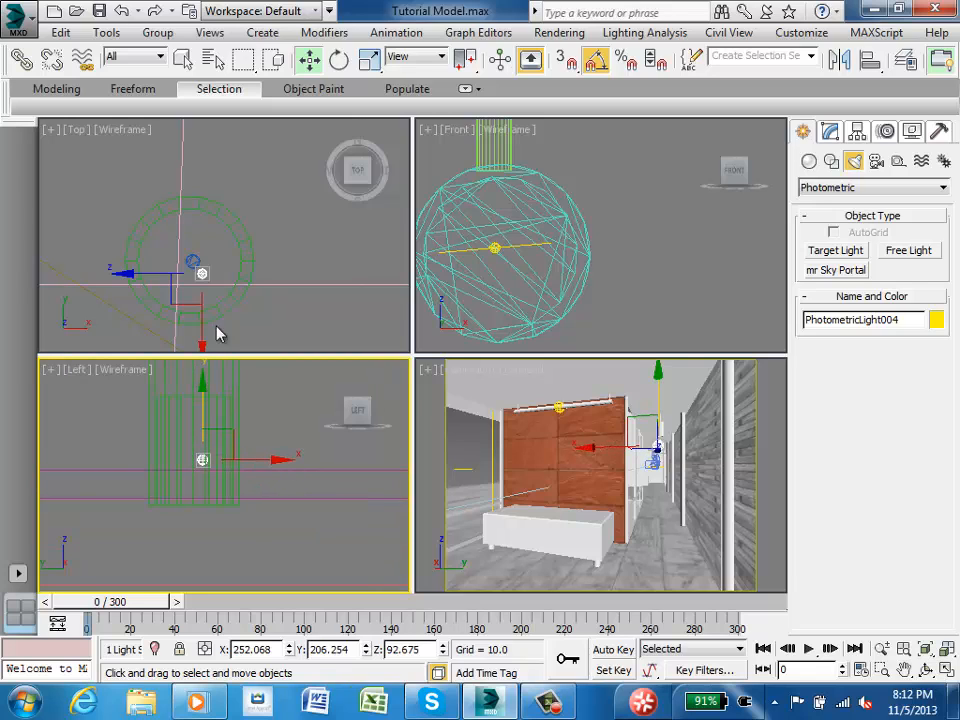
# Align the free light with the cylinder's central rod in the top view, at X about 251.4, Y about 206.9
pyautogui.scroll(8, 235, 268)
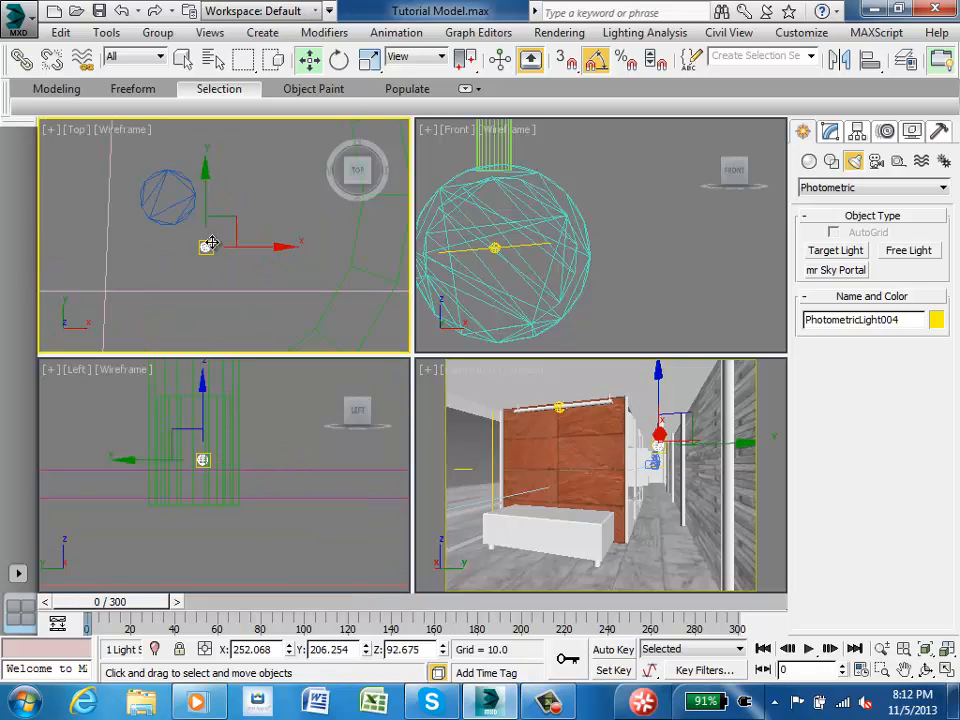
pyautogui.moveTo(236, 224); pyautogui.dragTo(196, 177)
pyautogui.scroll(-3, 231, 285)
pyautogui.scroll(-4, 231, 283)
pyautogui.scroll(4, 224, 268)
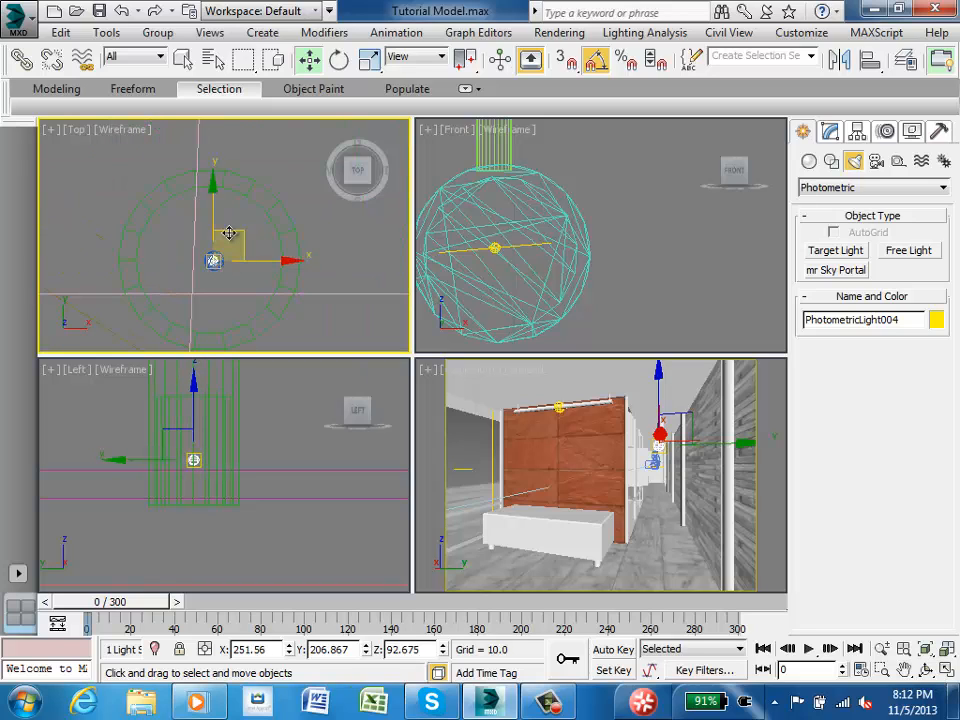
pyautogui.moveTo(235, 234); pyautogui.dragTo(229, 236)
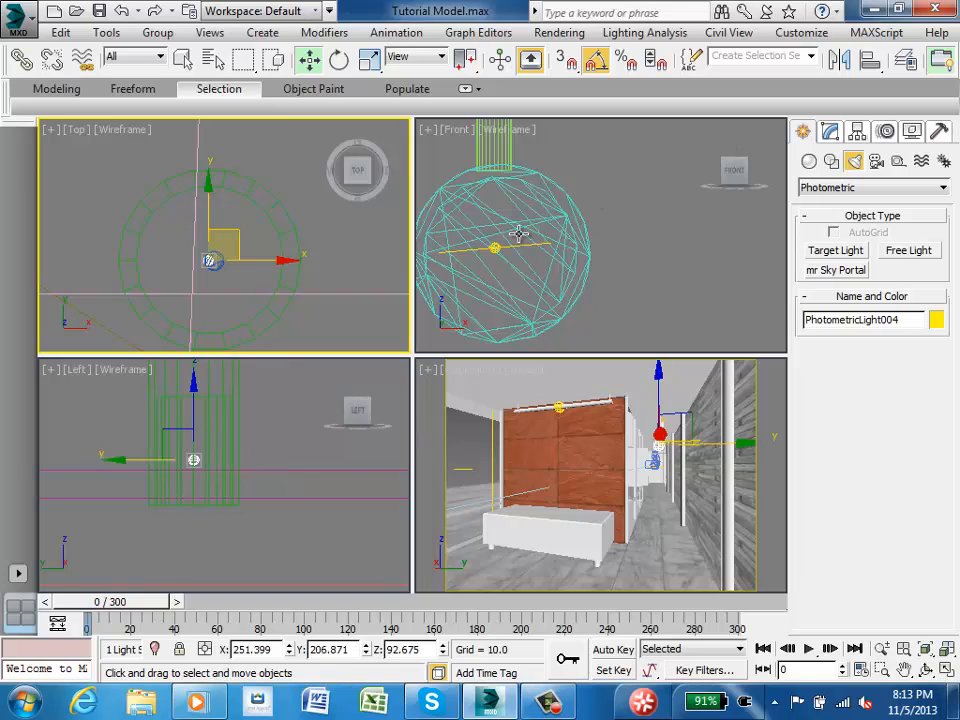
# Review PhotometricLight004's light templates, turn off Use Global Settings for its shadows, and clear the selection
pyautogui.click(830, 133)
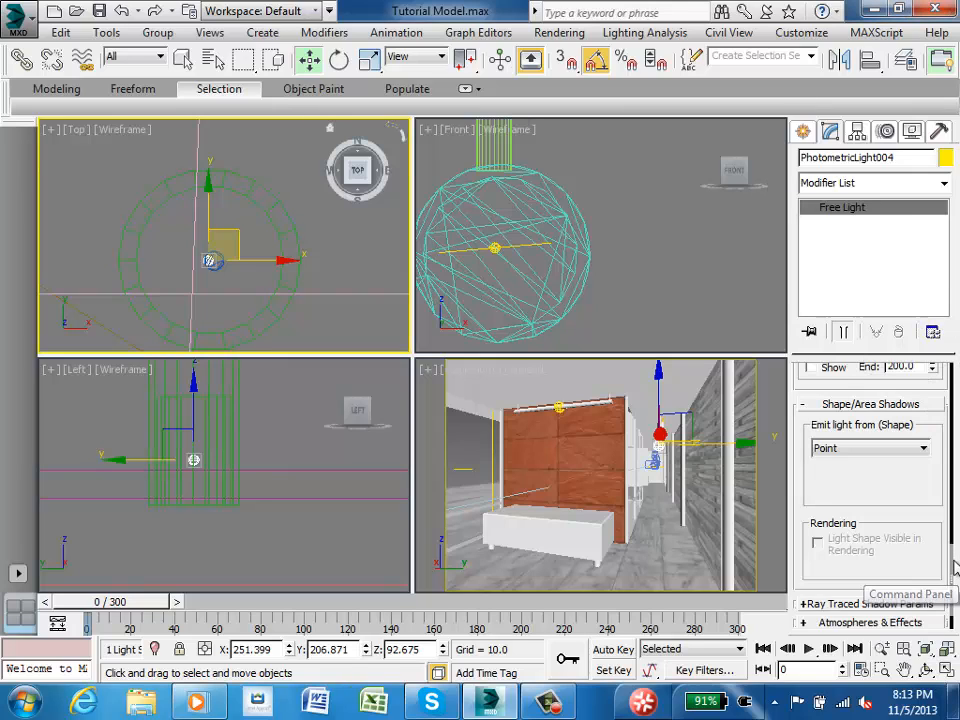
pyautogui.scroll(5, 957, 563)
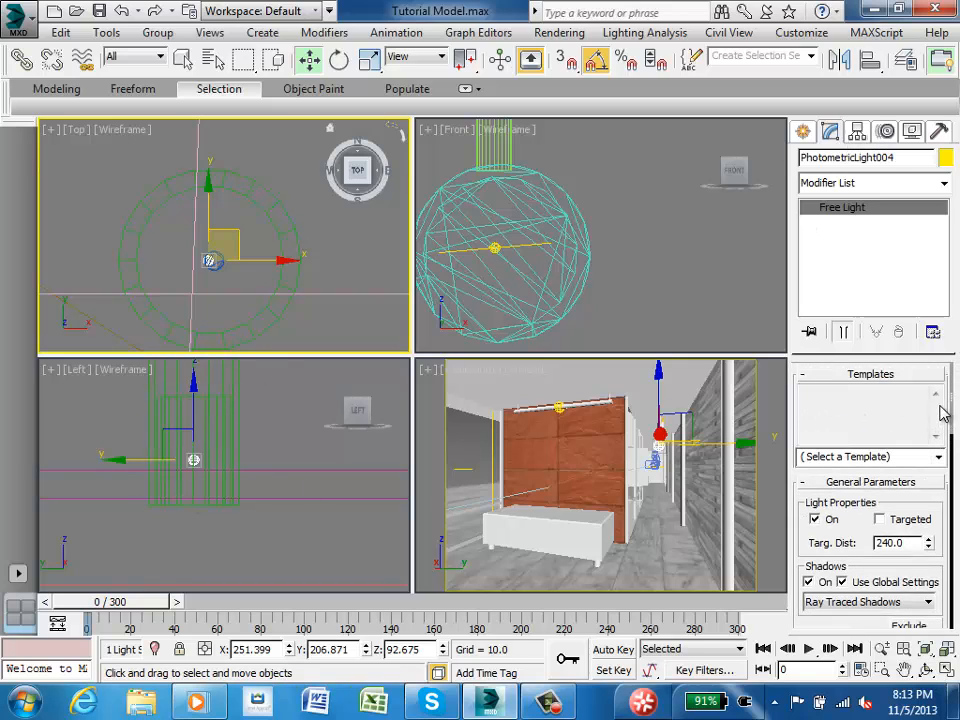
pyautogui.click(939, 457)
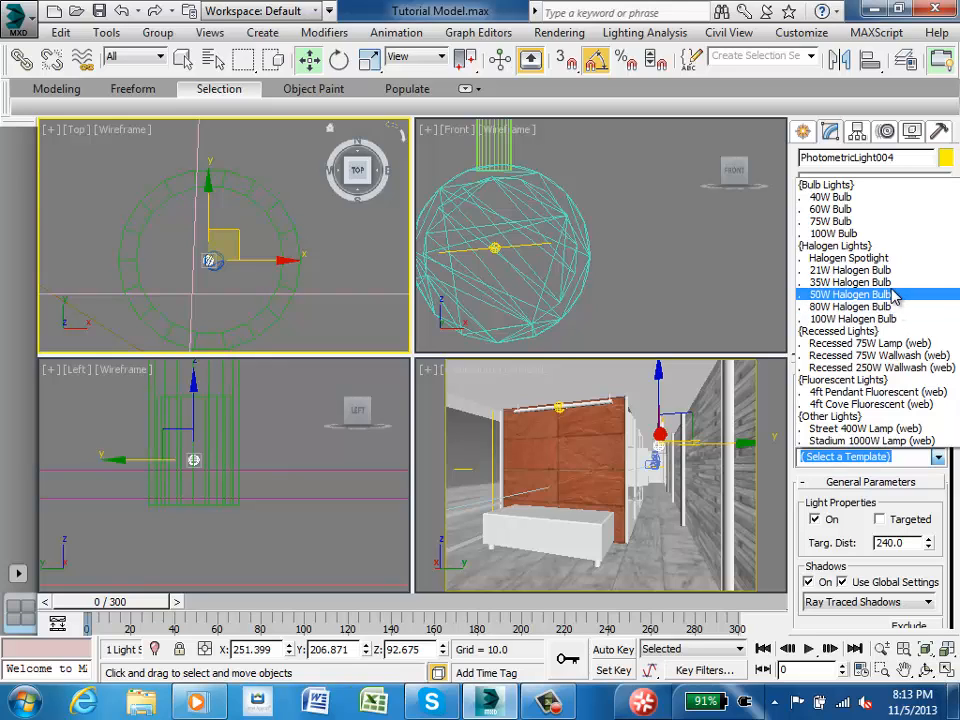
pyautogui.click(950, 487)
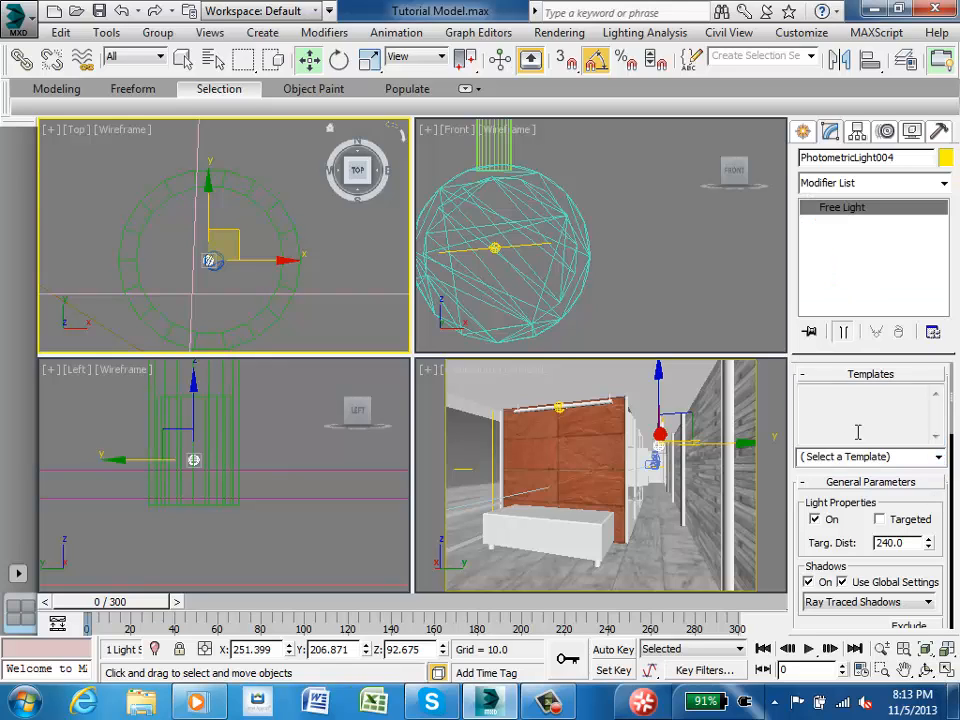
pyautogui.moveTo(953, 415); pyautogui.dragTo(953, 447)
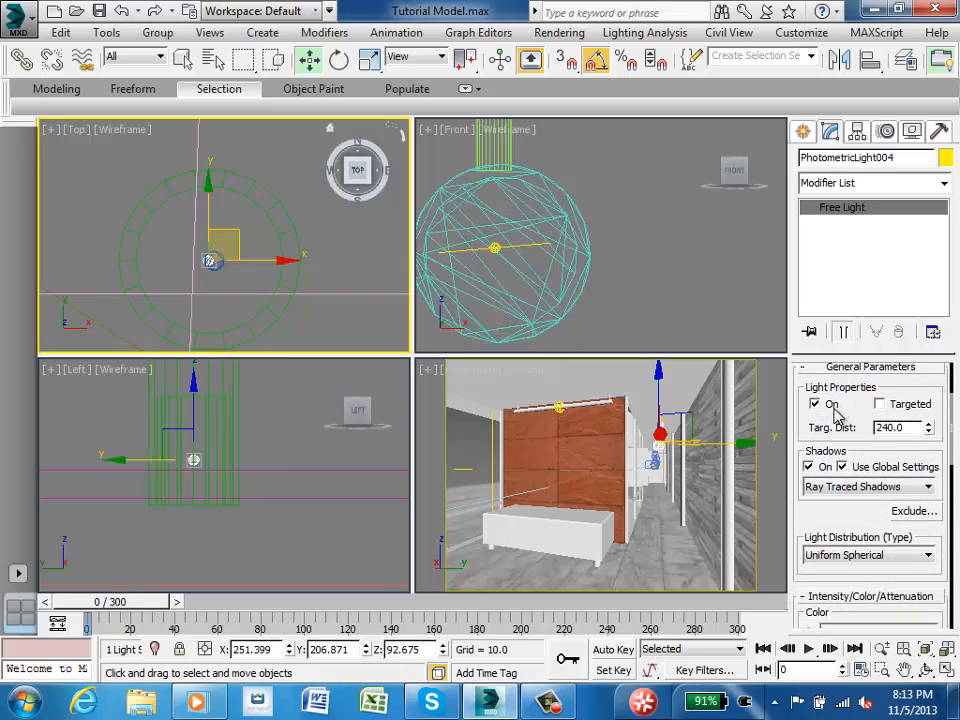
pyautogui.click(842, 467)
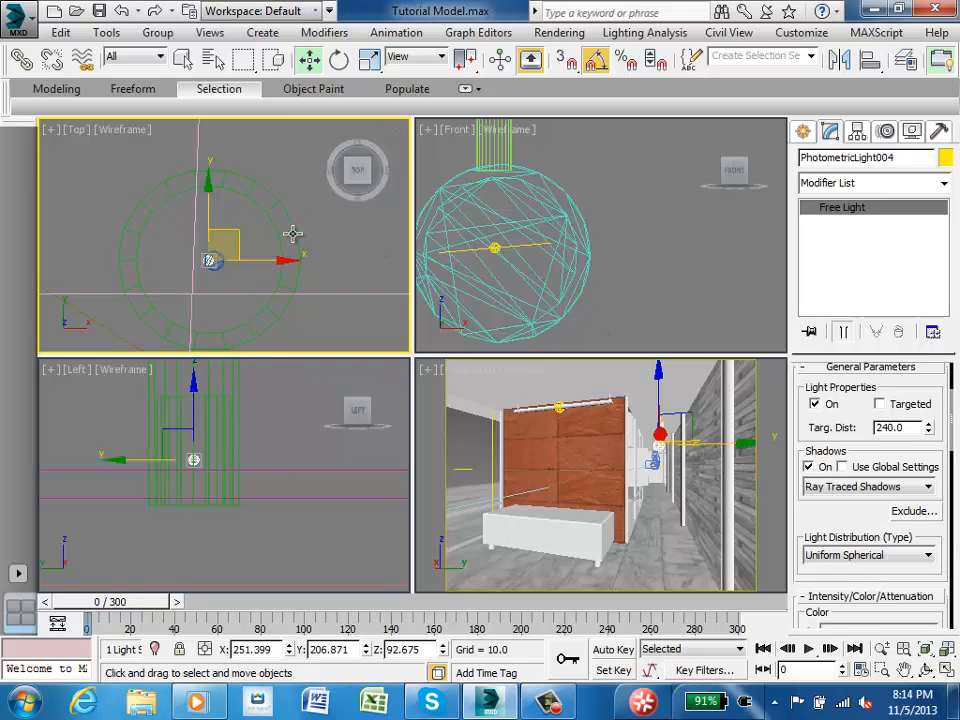
pyautogui.click(333, 254)
# Select PhotometricLight003 from the scene list, turn the light off, and clear the selection
pyautogui.scroll(-3, 307, 260)
pyautogui.scroll(-6, 204, 466)
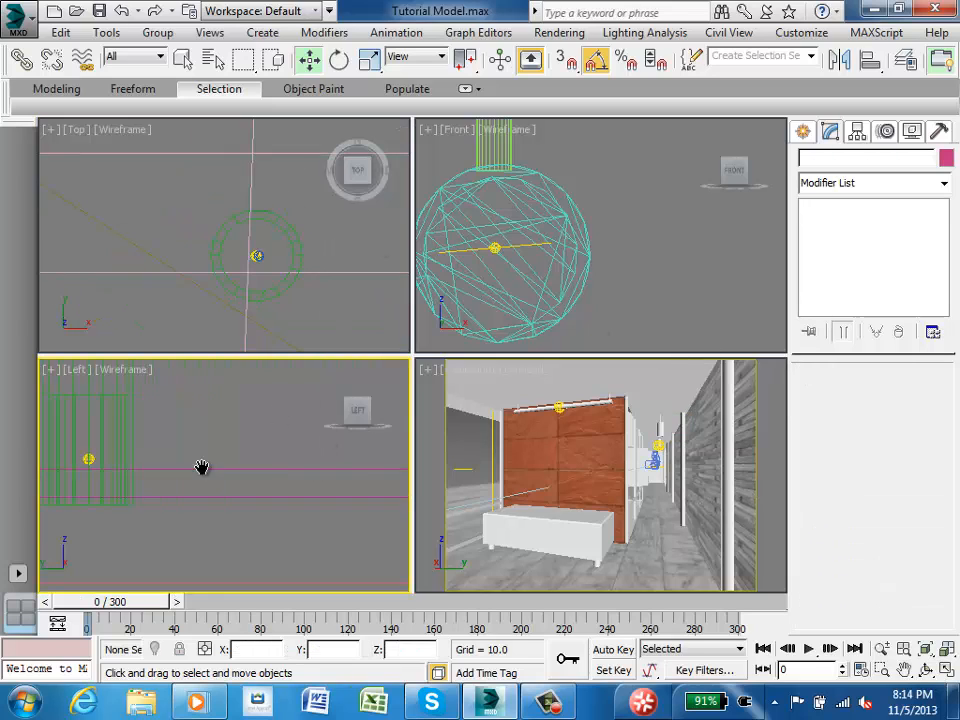
pyautogui.press('h')
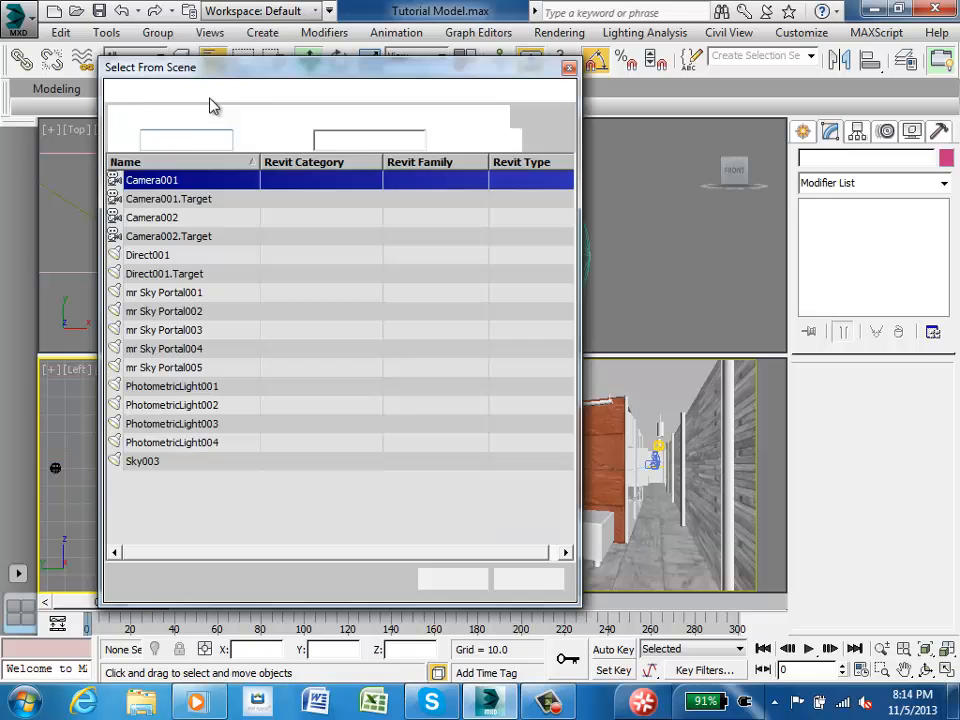
pyautogui.click(165, 423)
pyautogui.click(472, 582)
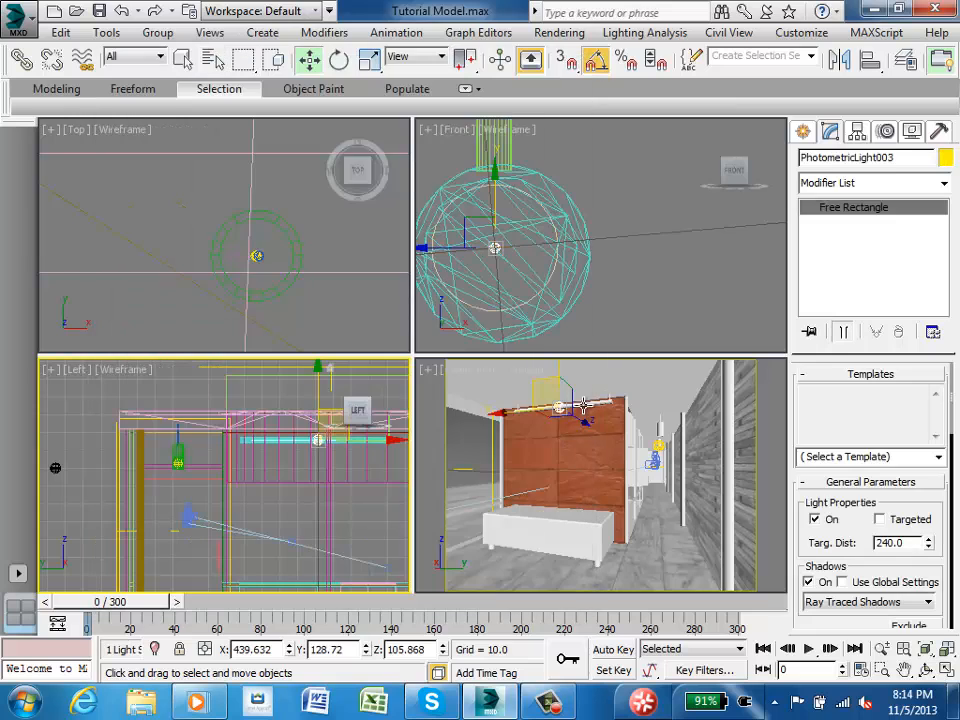
pyautogui.click(818, 520)
pyautogui.click(340, 259)
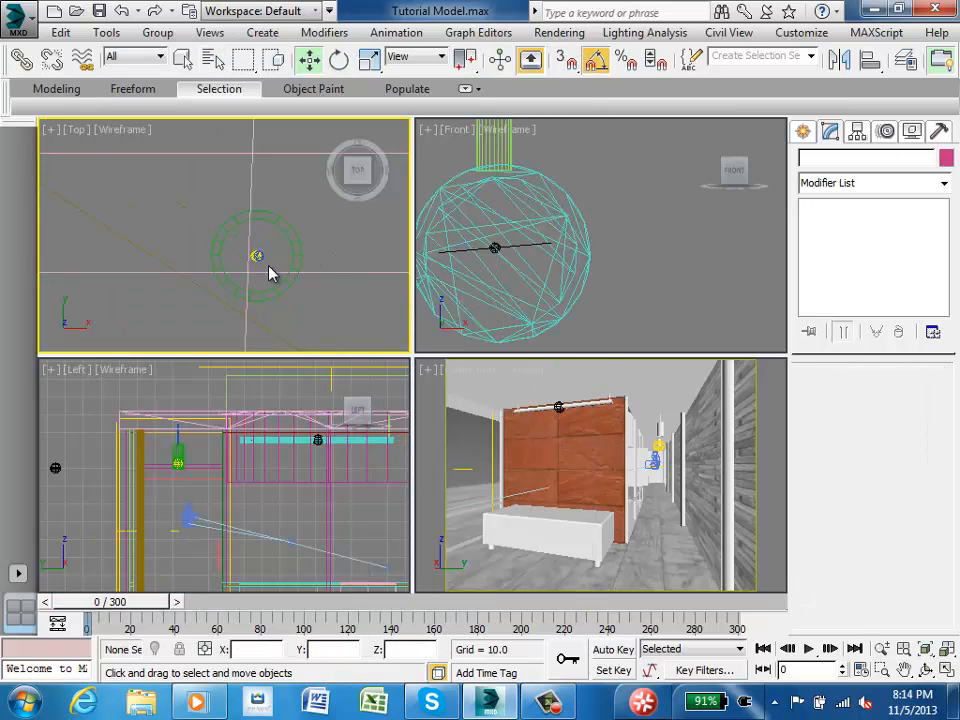
# Select PhotometricLight004 from the scene list and turn off its shadows
pyautogui.moveTo(267, 265); pyautogui.dragTo(200, 248, button='middle')
pyautogui.scroll(5, 199, 250)
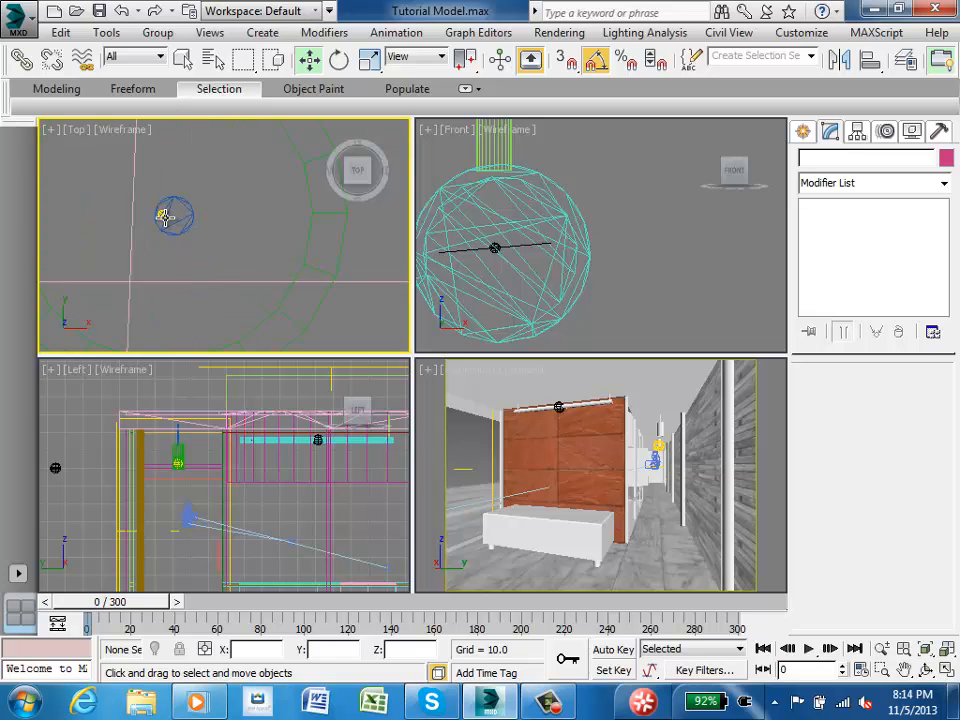
pyautogui.click(165, 216)
pyautogui.click(228, 254)
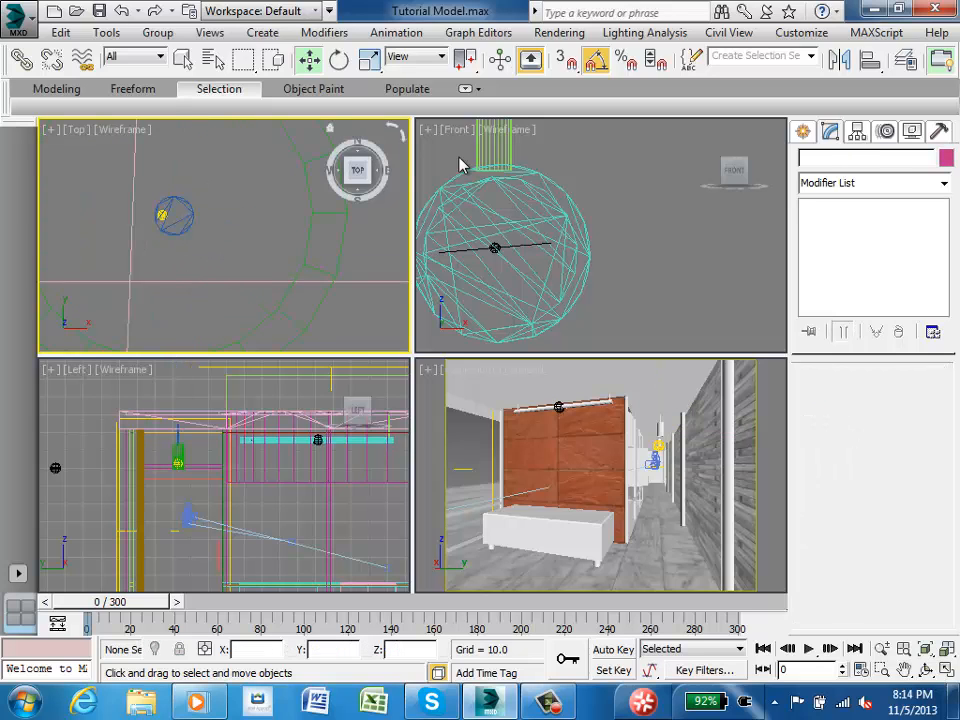
pyautogui.click(182, 58)
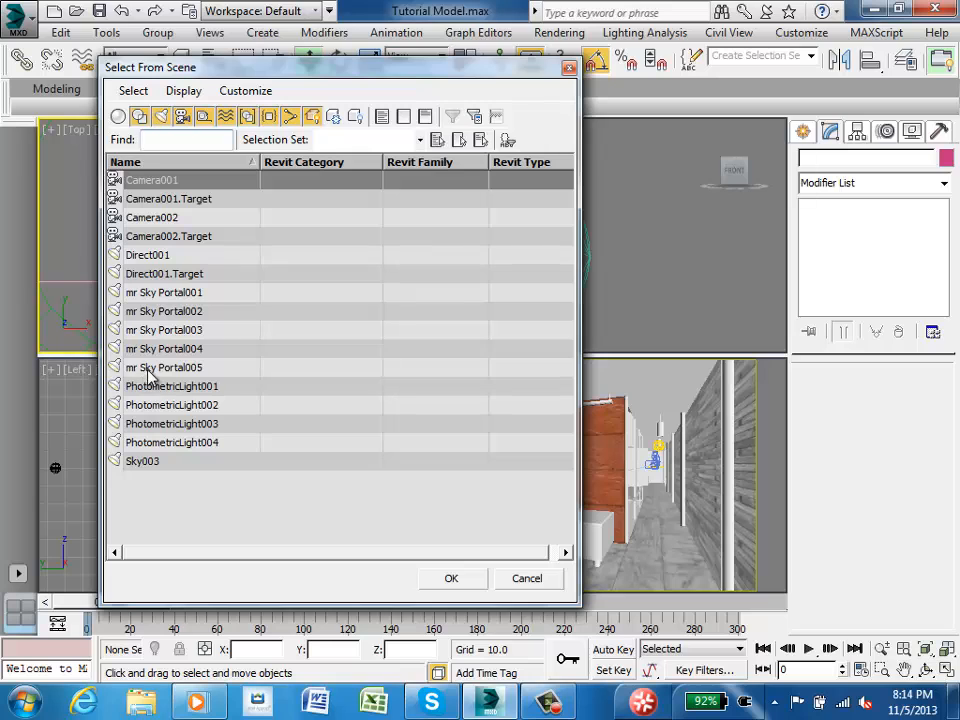
pyautogui.click(161, 442)
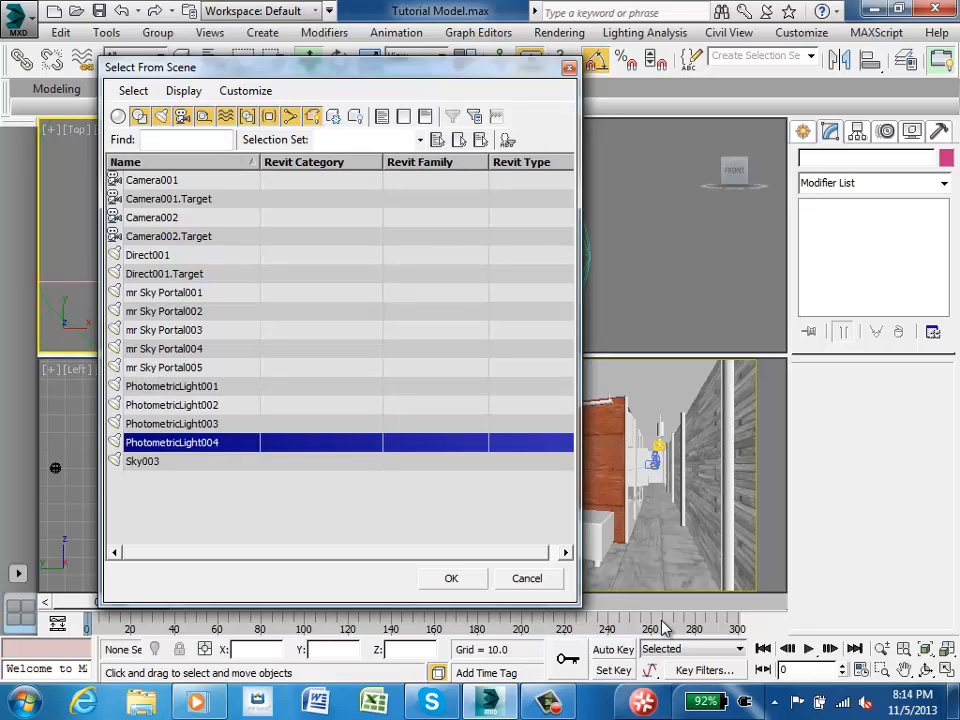
pyautogui.click(451, 578)
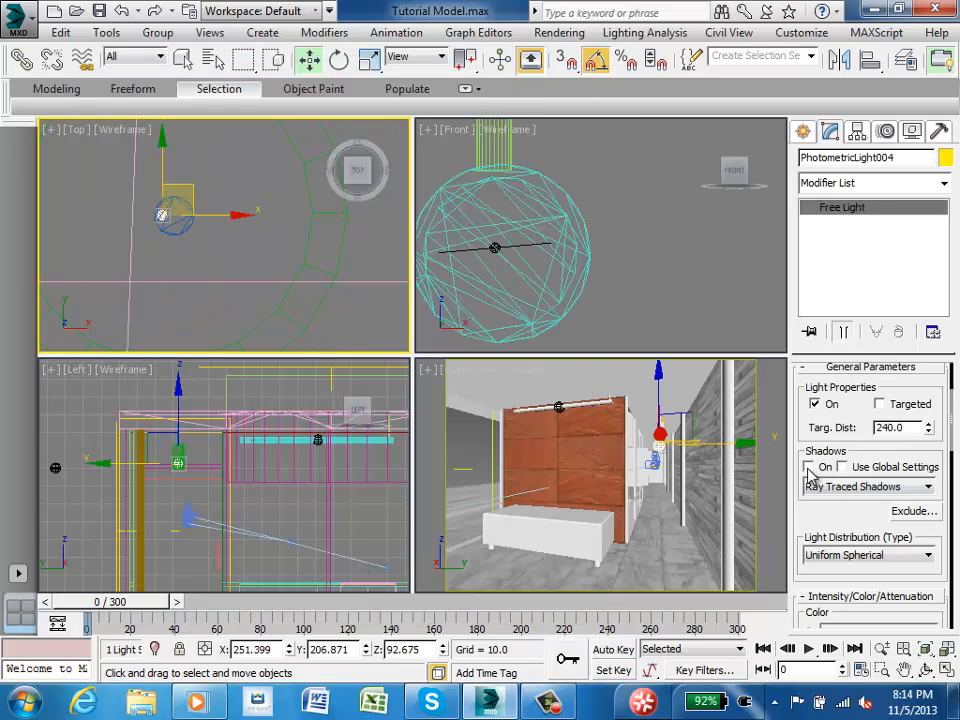
# Activate the camera view, render it, and dismiss the mental ray render message
pyautogui.click(769, 480)
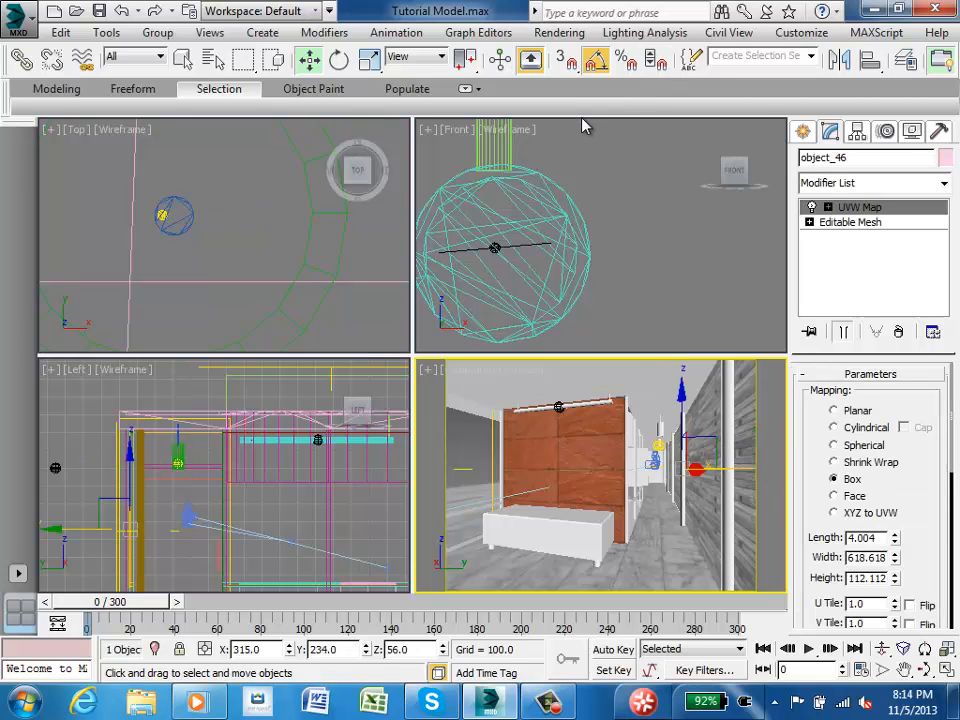
pyautogui.hotkey('shift', 'q')
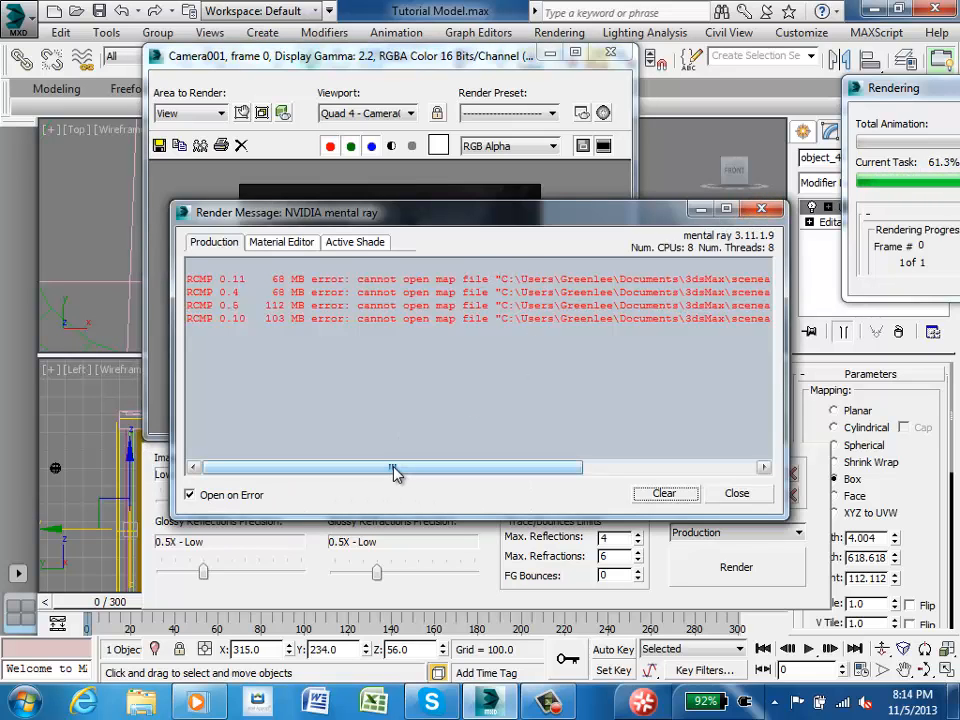
pyautogui.click(757, 209)
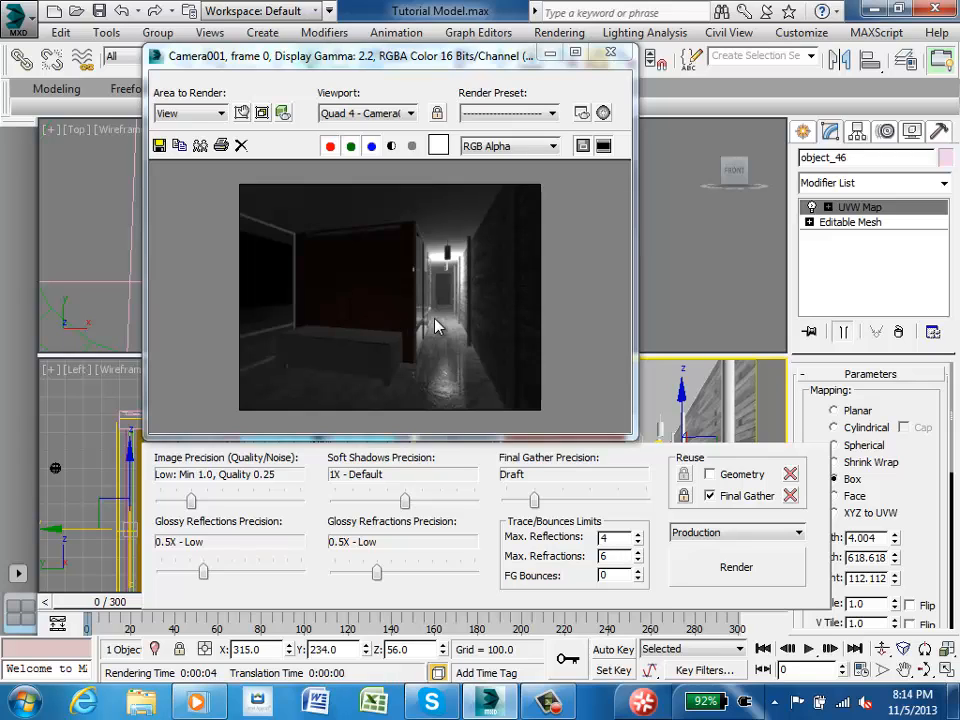
# Turn off Final Gather reuse, render the camera view again, and close the rendered image
pyautogui.click(712, 498)
pyautogui.click(710, 572)
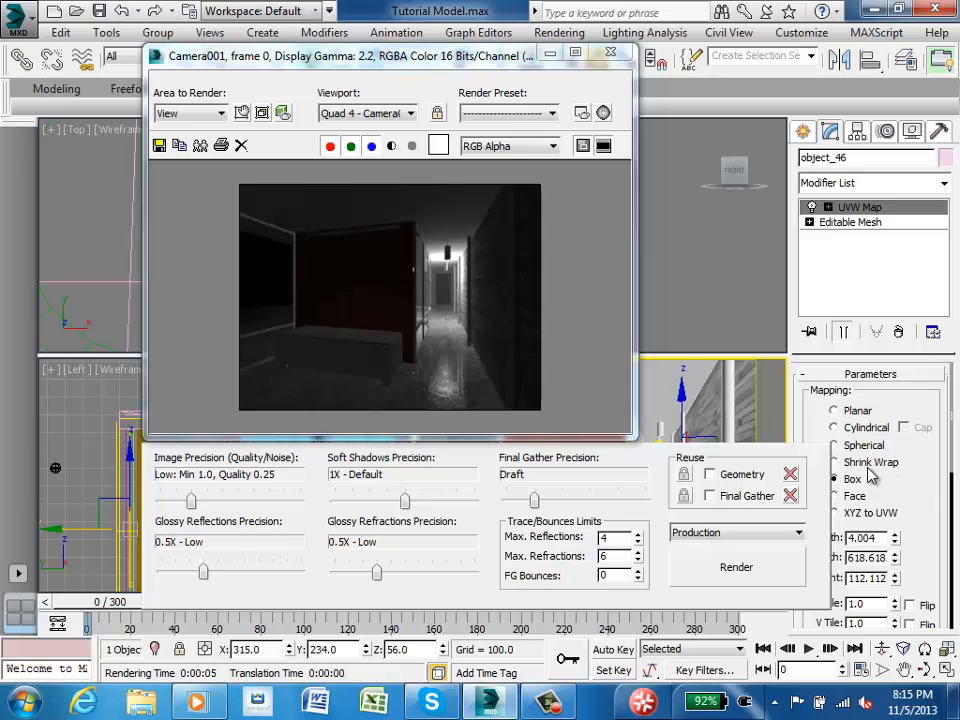
pyautogui.click(611, 53)
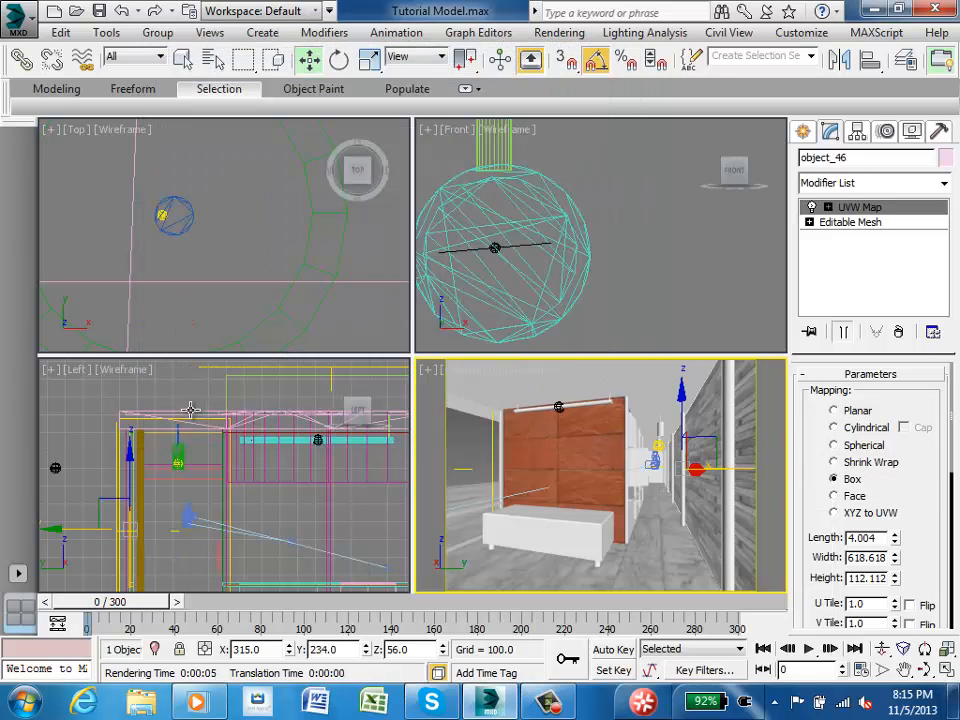
# Turn on shadows for PhotometricLight004, clear the selection, and render the camera view, closing the rendered image when done
pyautogui.click(212, 58)
pyautogui.click(167, 444)
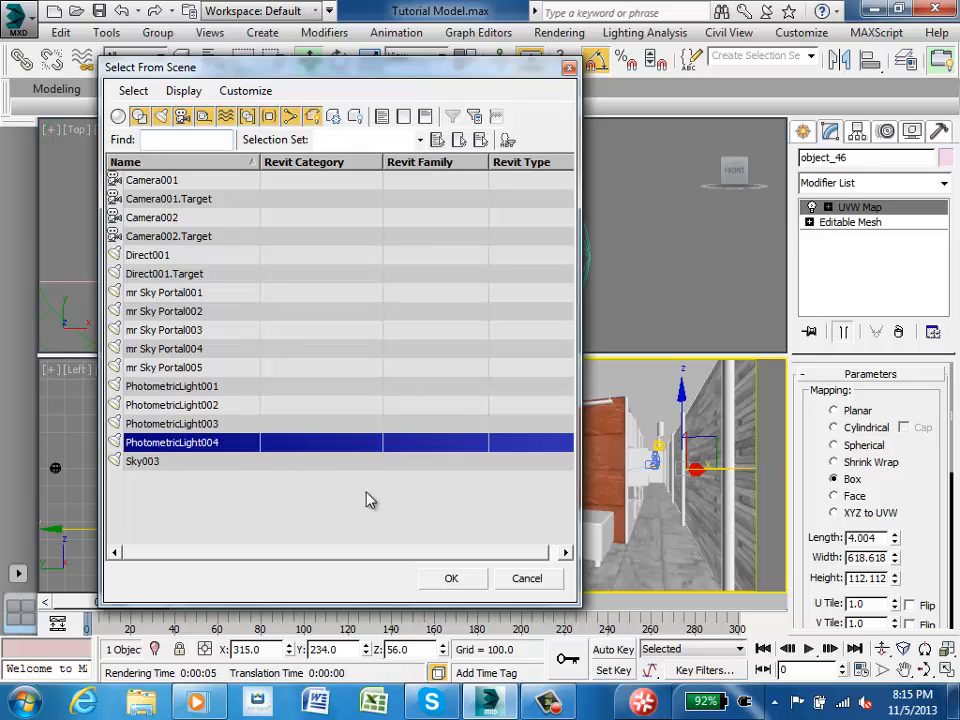
pyautogui.click(447, 579)
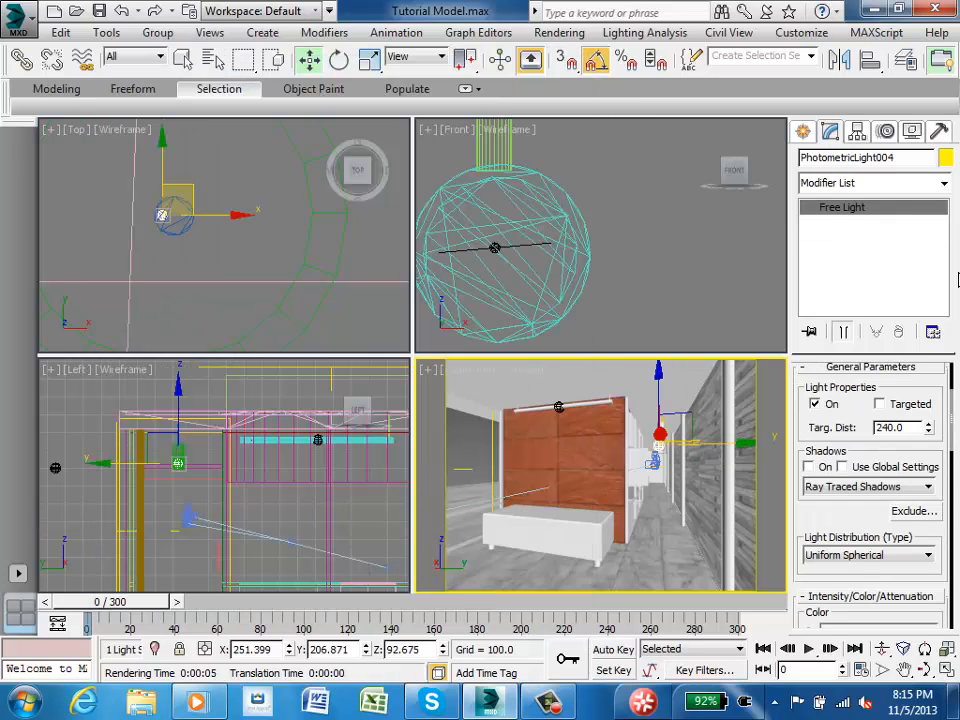
pyautogui.click(809, 467)
pyautogui.click(737, 490)
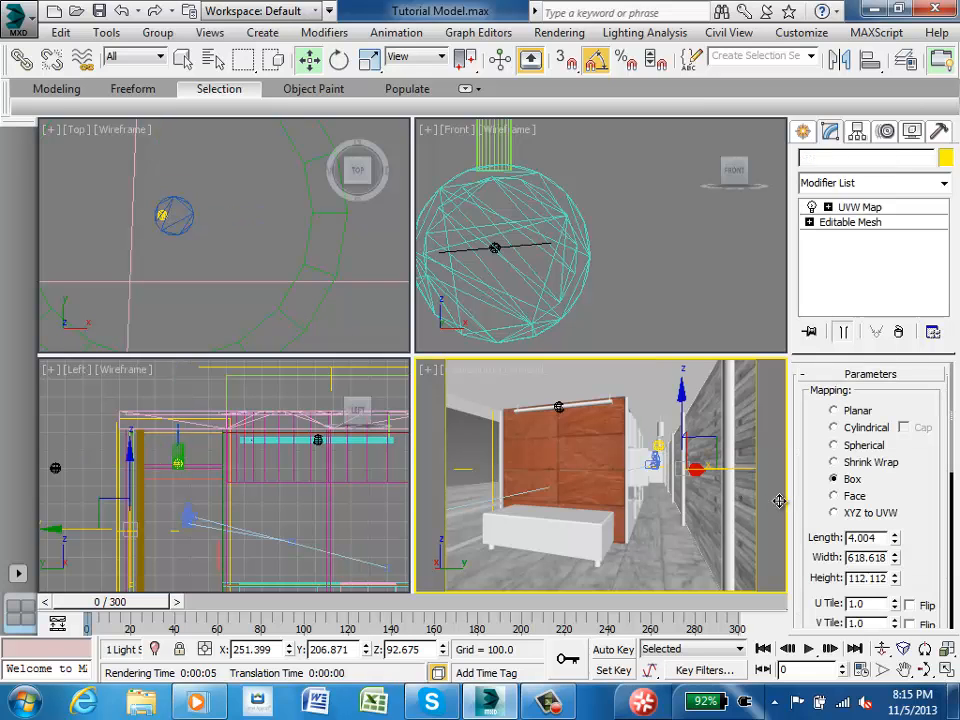
pyautogui.hotkey('shift', 'q')
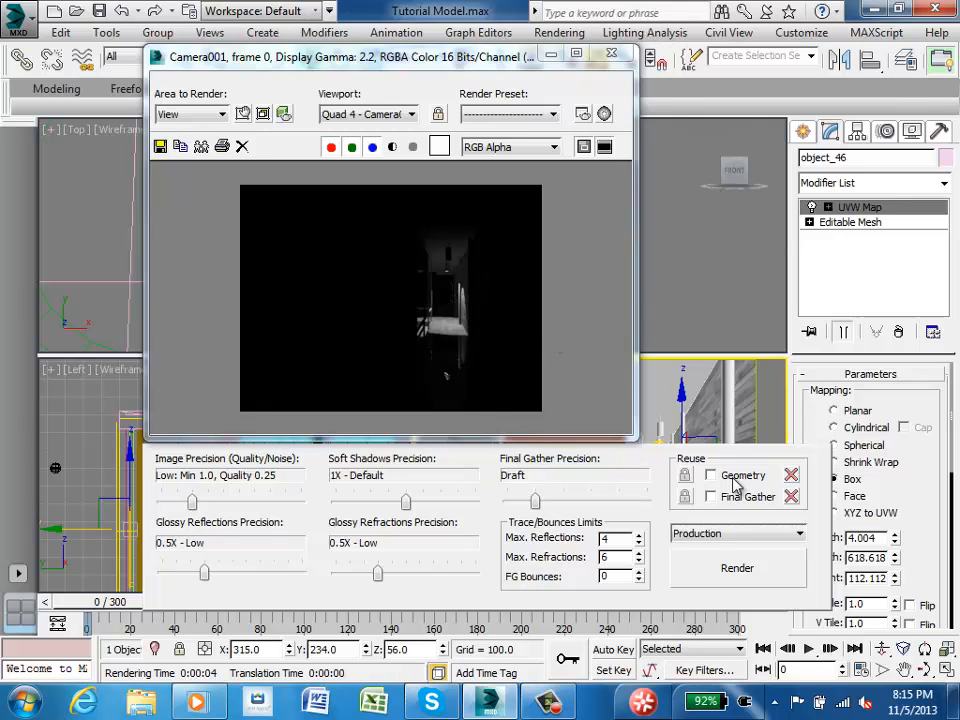
pyautogui.click(611, 53)
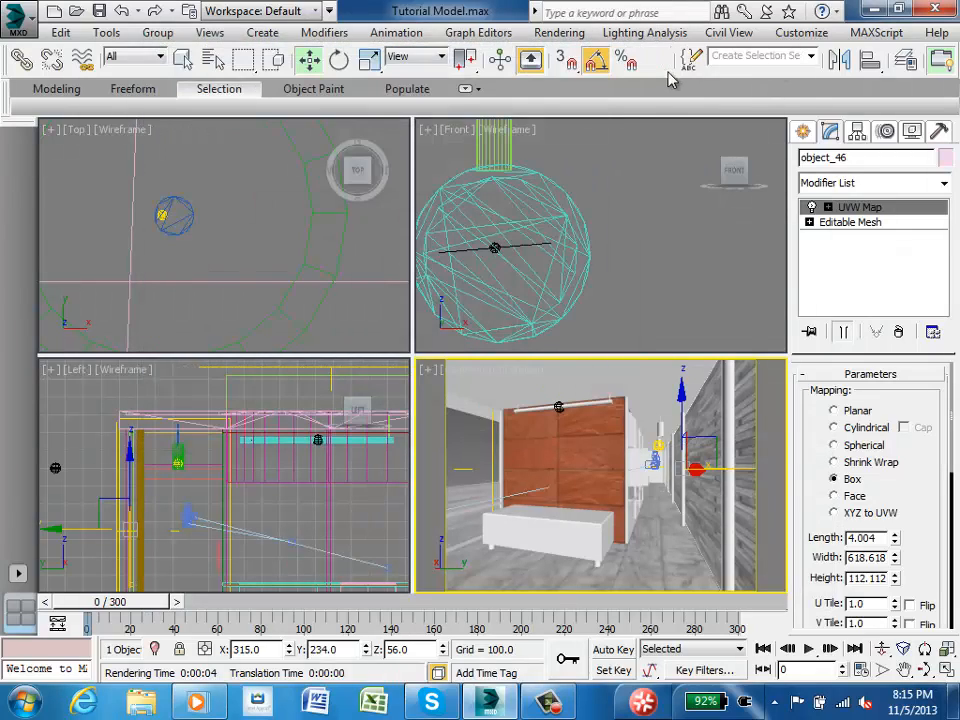
# Set the render output size to 800x600, render the camera view, and close the rendered image
pyautogui.click(559, 32)
pyautogui.press('Escape')
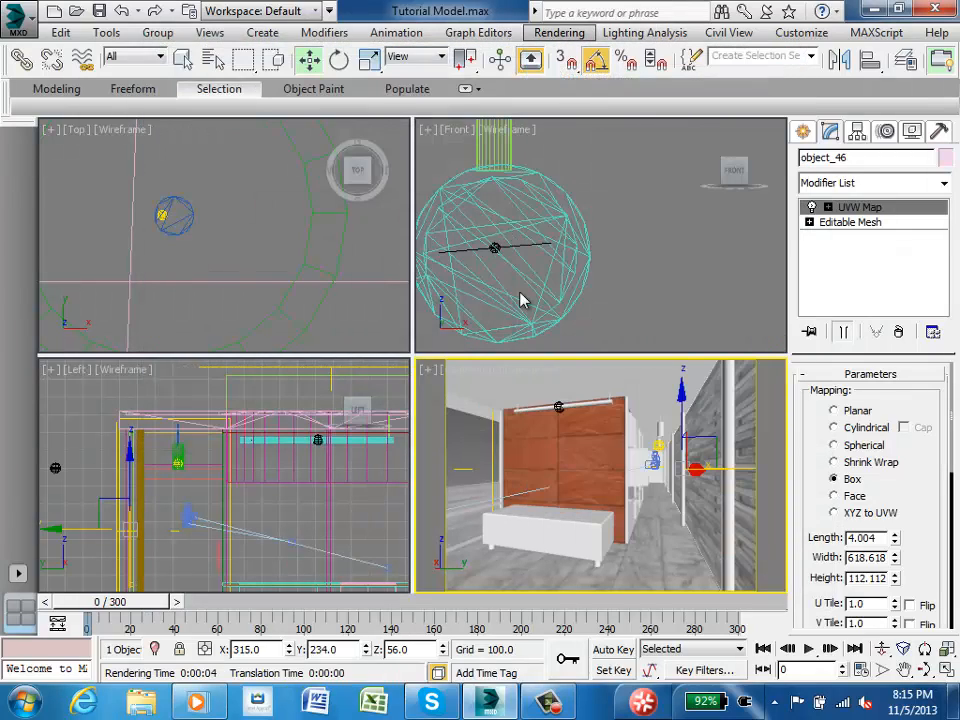
pyautogui.press('F10')
pyautogui.click(315, 371)
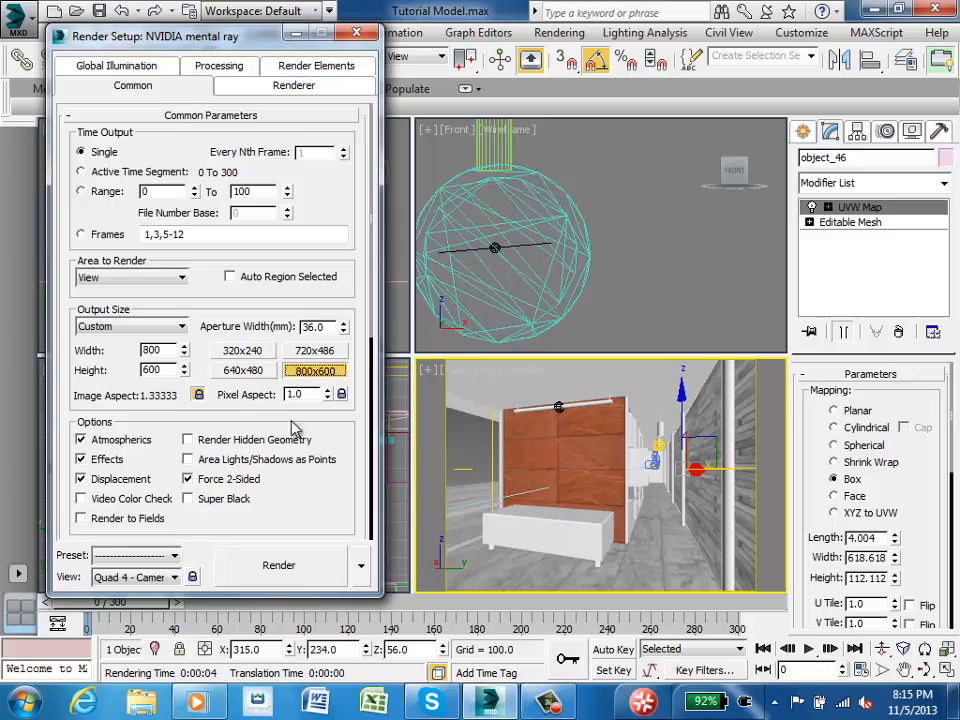
pyautogui.click(279, 565)
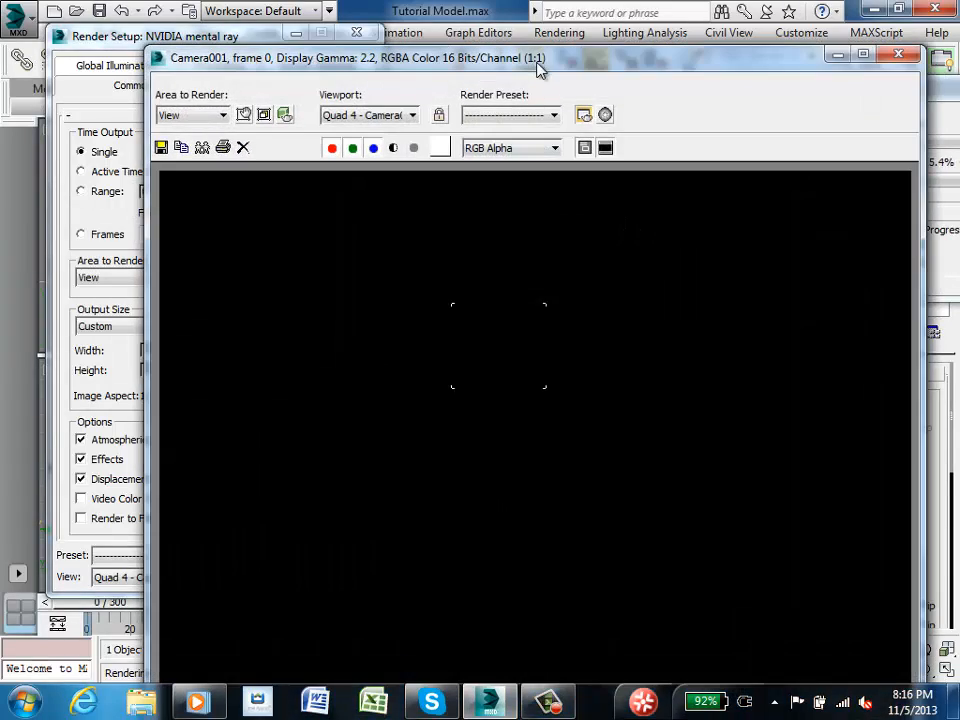
pyautogui.moveTo(538, 60); pyautogui.dragTo(411, 0)
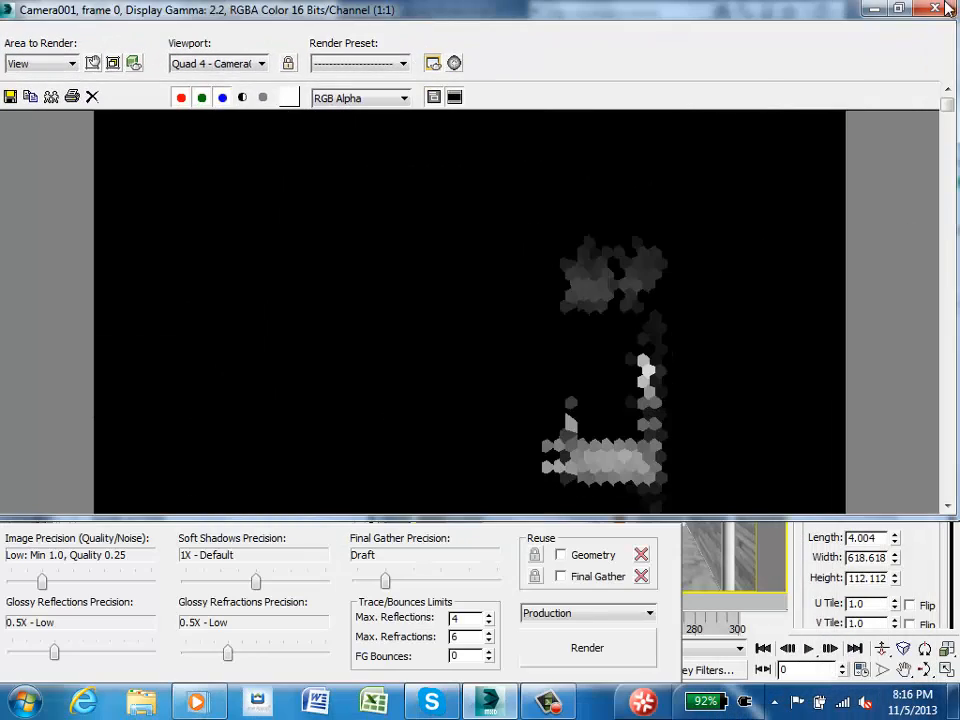
pyautogui.click(898, 8)
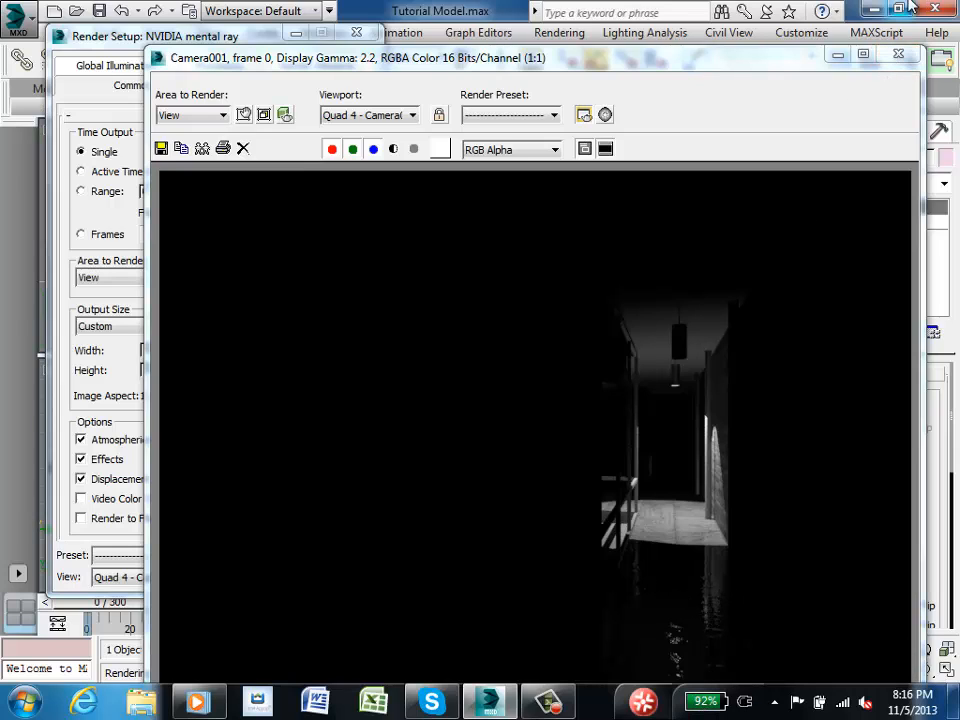
pyautogui.click(898, 54)
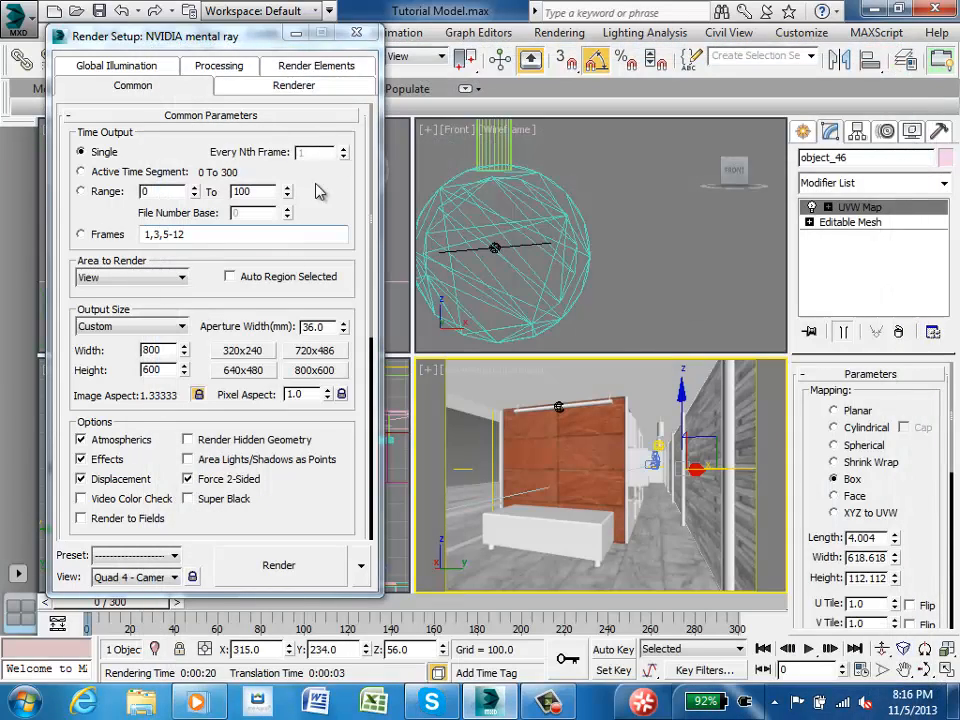
# Select PhotometricLight004 from the scene list and raise it inside the hanging cylinder to a Z of about 95.8, then clear the selection
pyautogui.click(296, 33)
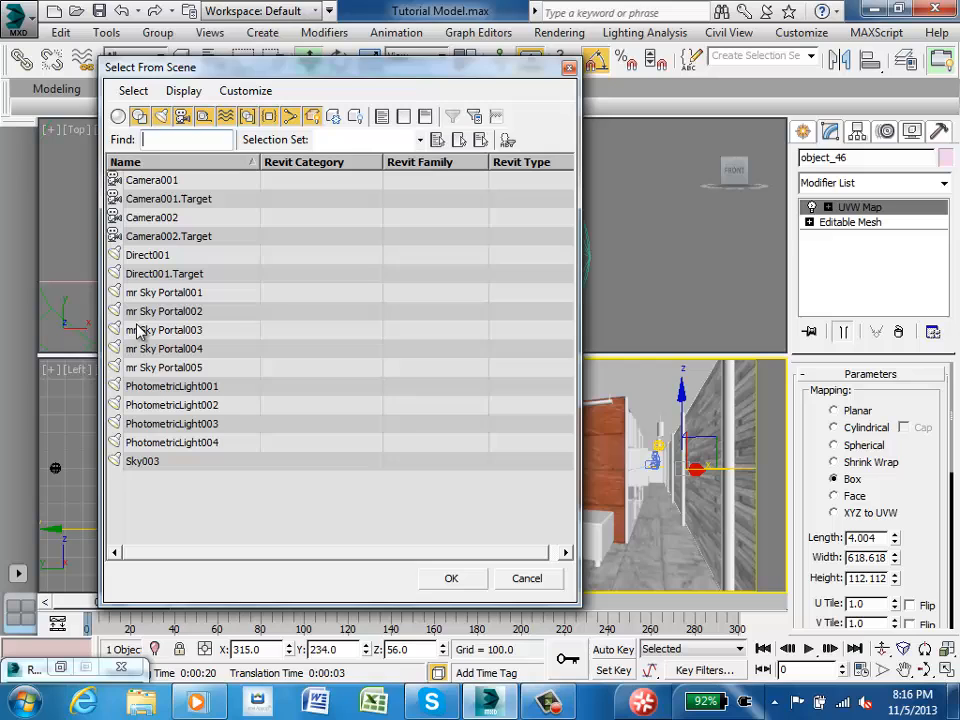
pyautogui.click(150, 442)
pyautogui.click(451, 578)
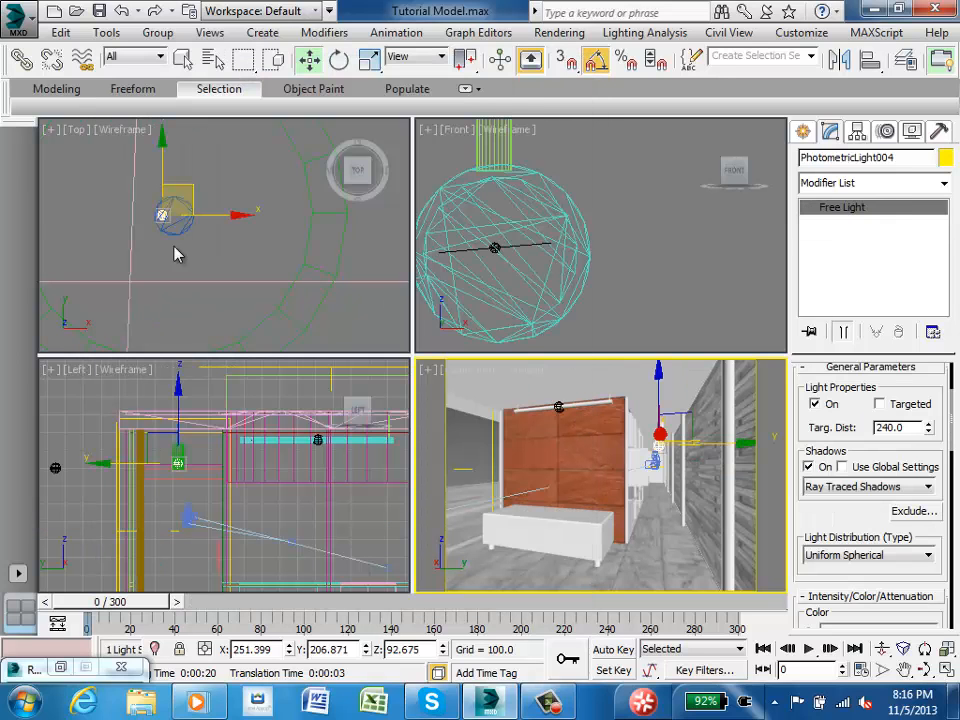
pyautogui.scroll(5, 222, 480)
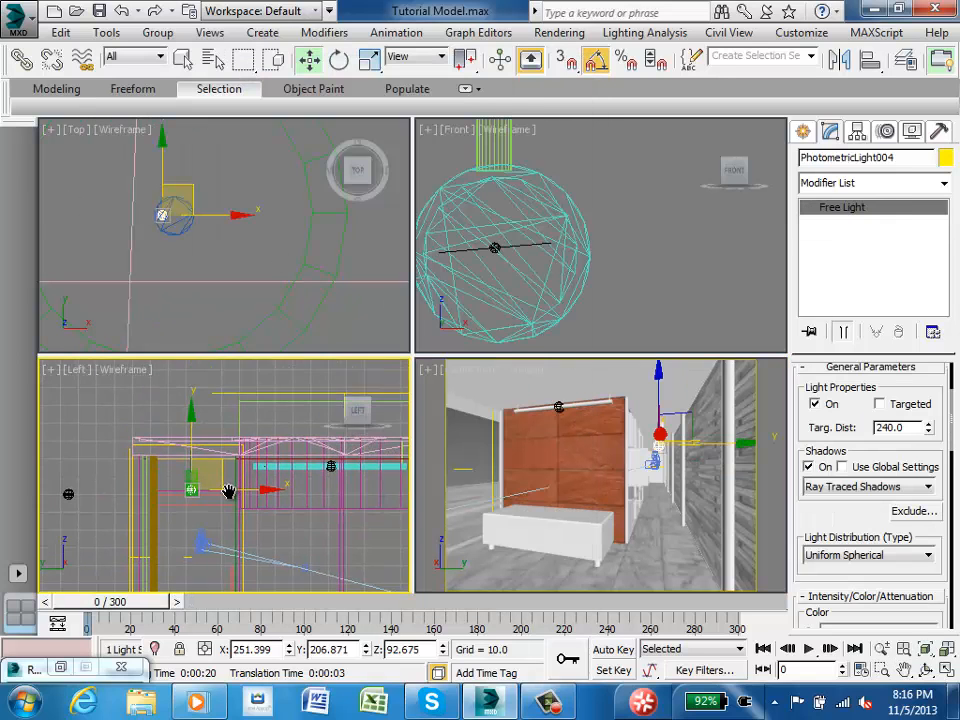
pyautogui.scroll(2, 168, 499)
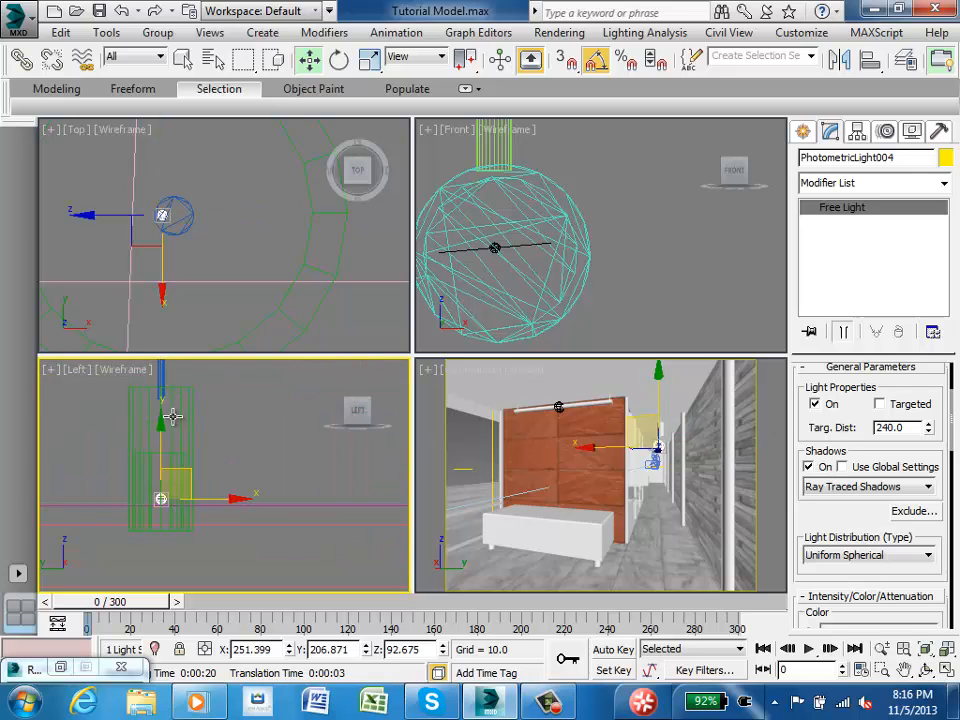
pyautogui.moveTo(161, 422); pyautogui.dragTo(161, 390)
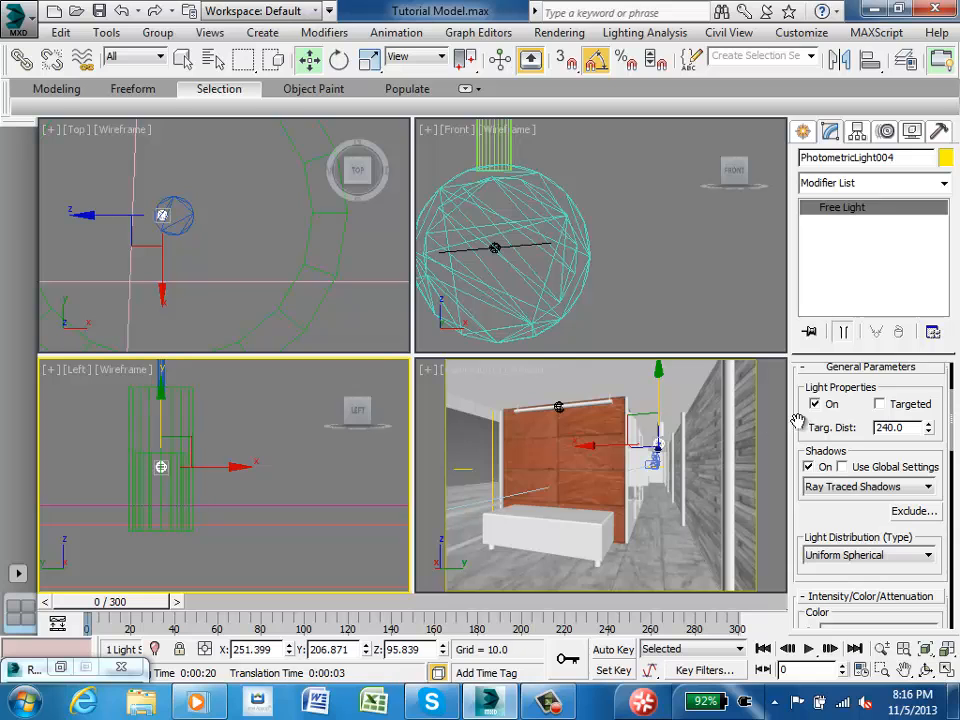
pyautogui.click(672, 455)
# Set the render output size to 640x480, render the camera view, and minimize the rendered image and the render settings
pyautogui.click(557, 32)
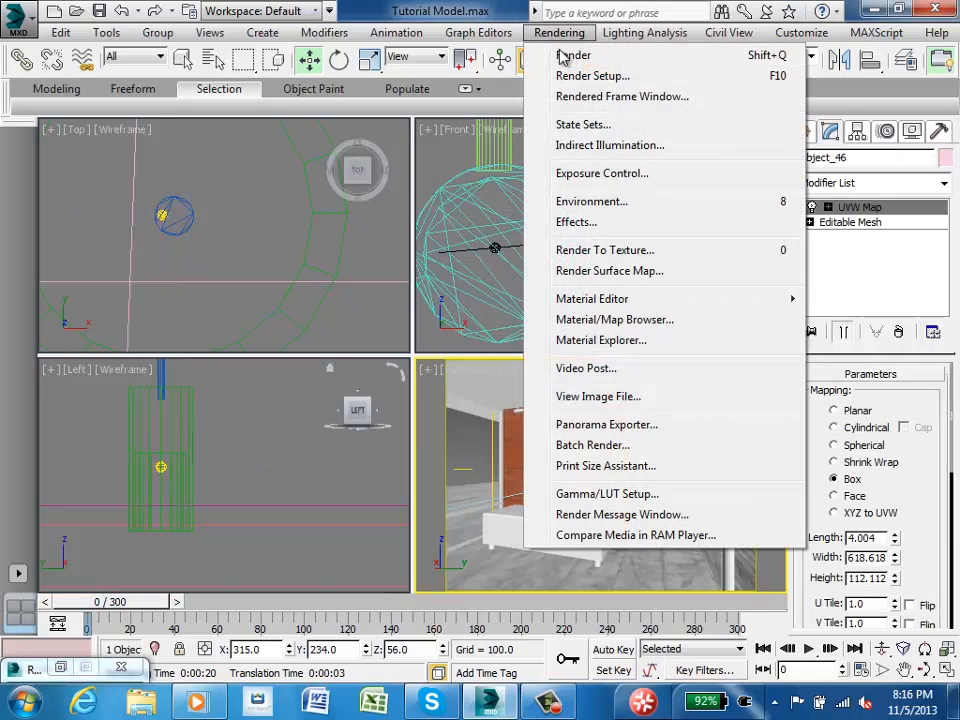
pyautogui.click(622, 79)
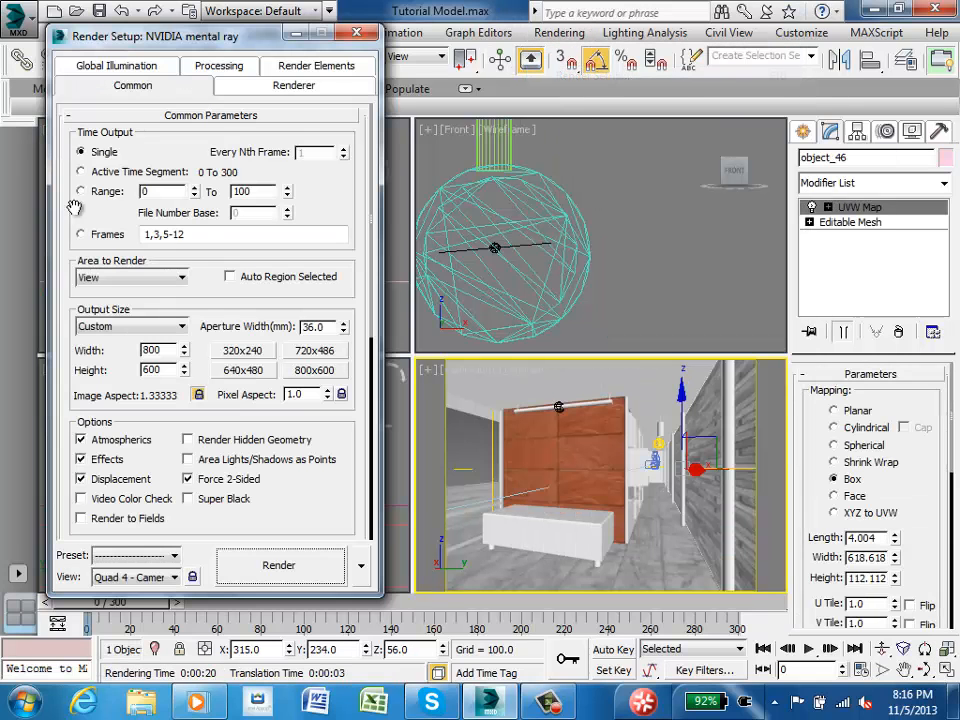
pyautogui.click(240, 370)
pyautogui.hotkey('shift', 'q')
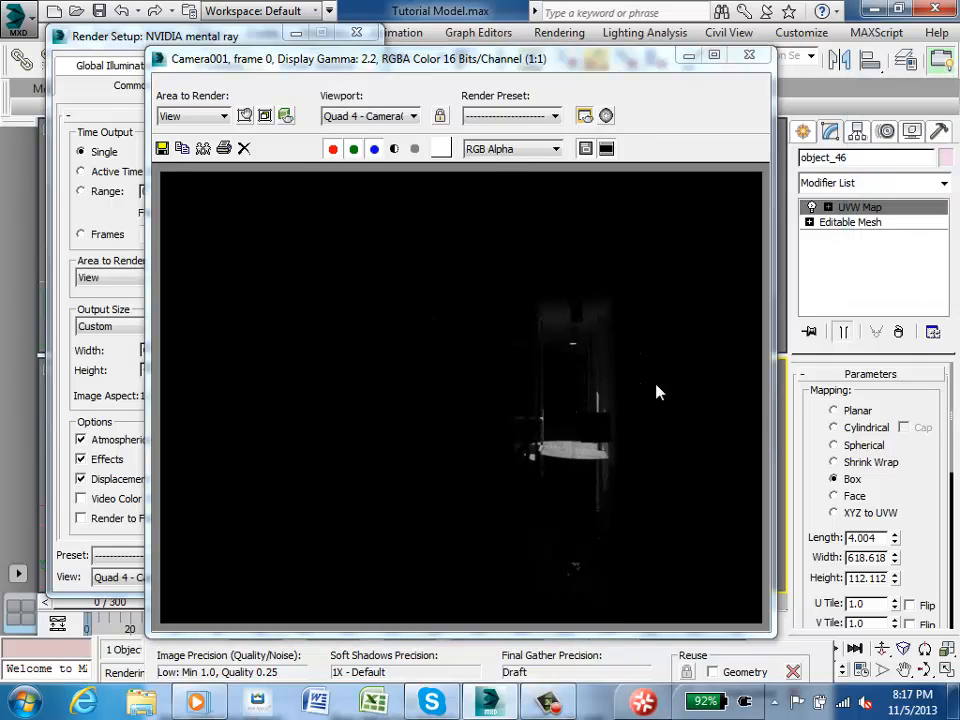
pyautogui.click(689, 56)
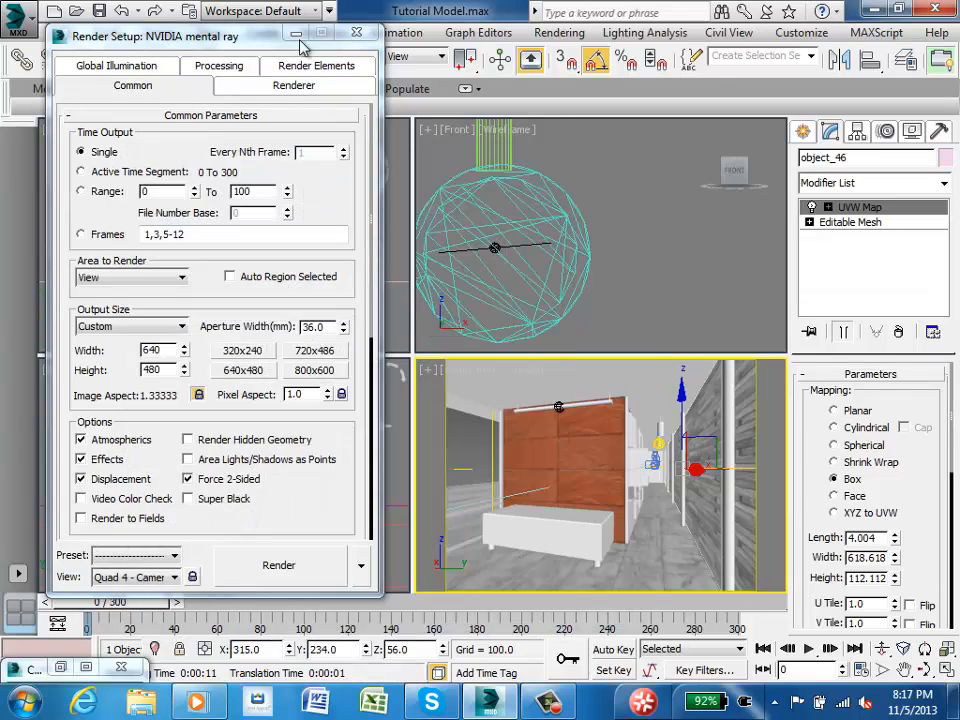
pyautogui.click(296, 35)
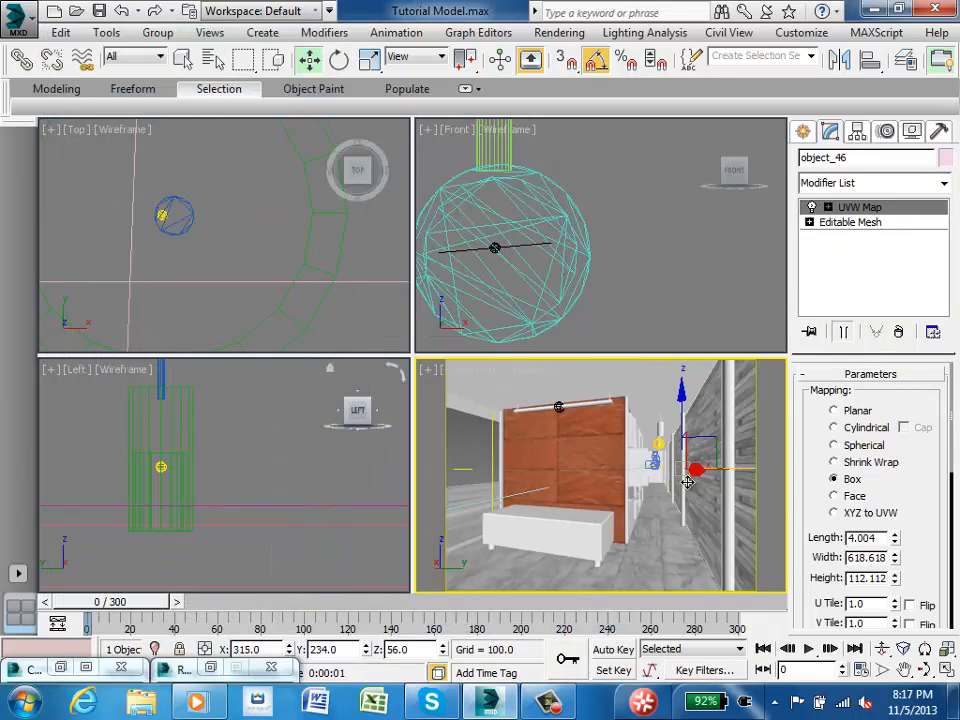
# Lower PhotometricLight004 in the Left view to a Z of about 91.4, near the cylinder's bottom opening, and clear the selection
pyautogui.scroll(5, 236, 450)
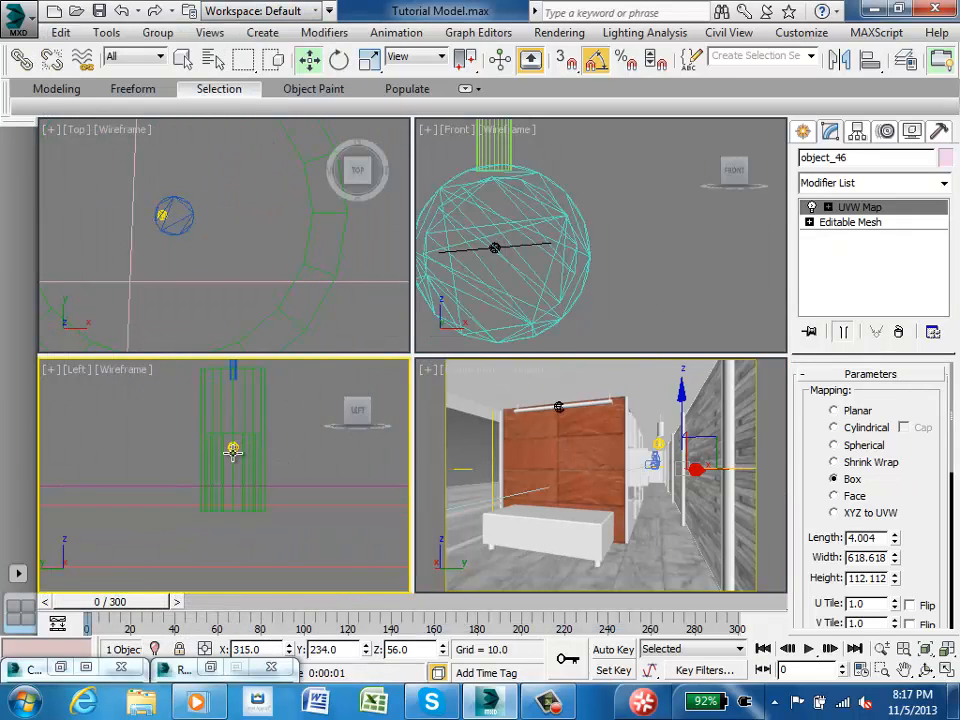
pyautogui.click(237, 436)
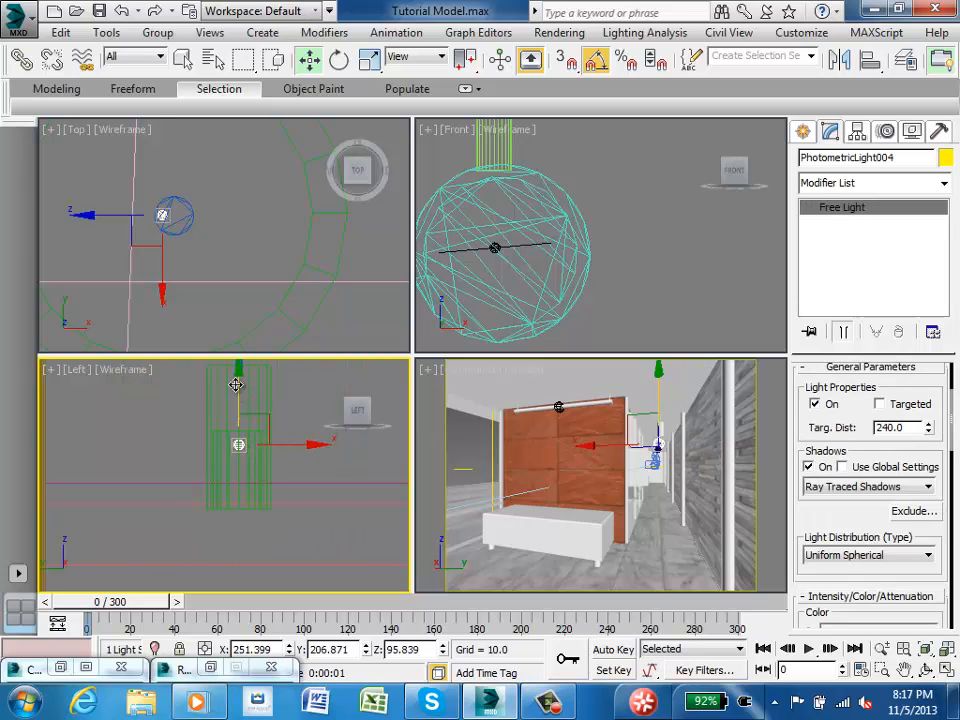
pyautogui.moveTo(238, 375); pyautogui.dragTo(251, 421)
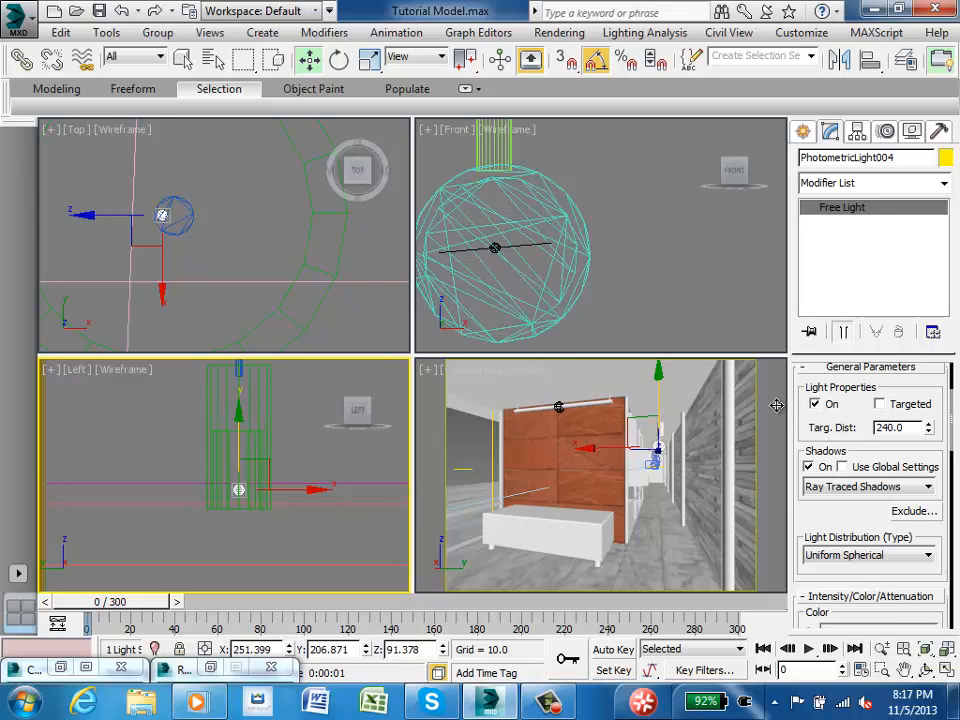
pyautogui.click(720, 440)
# Switch the camera viewport's shading from Shaded to Realistic
pyautogui.click(523, 371)
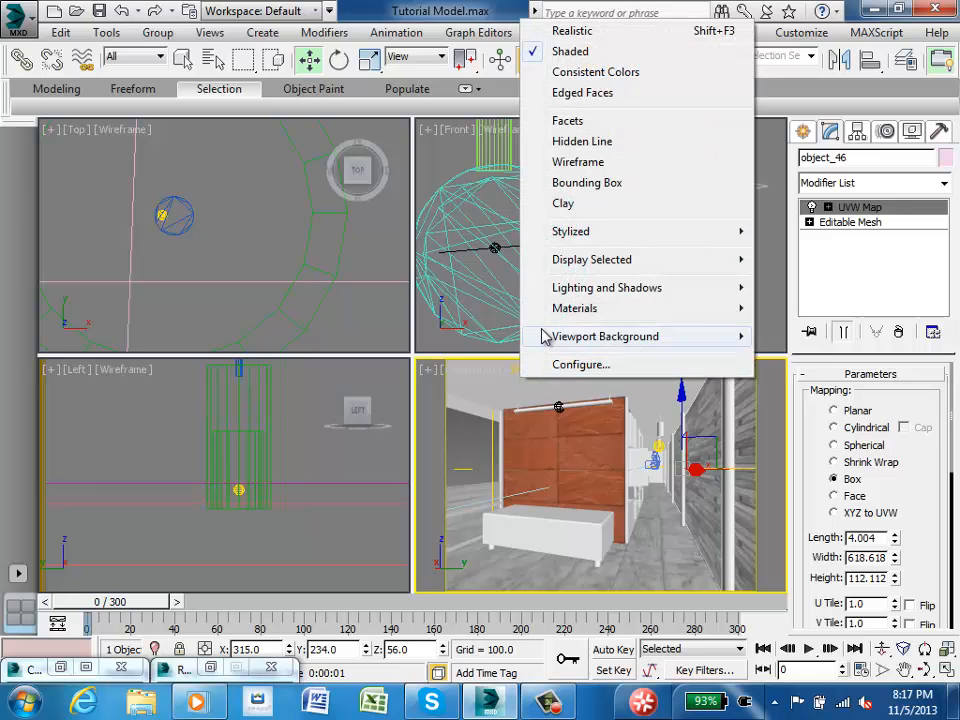
pyautogui.moveTo(644, 291)
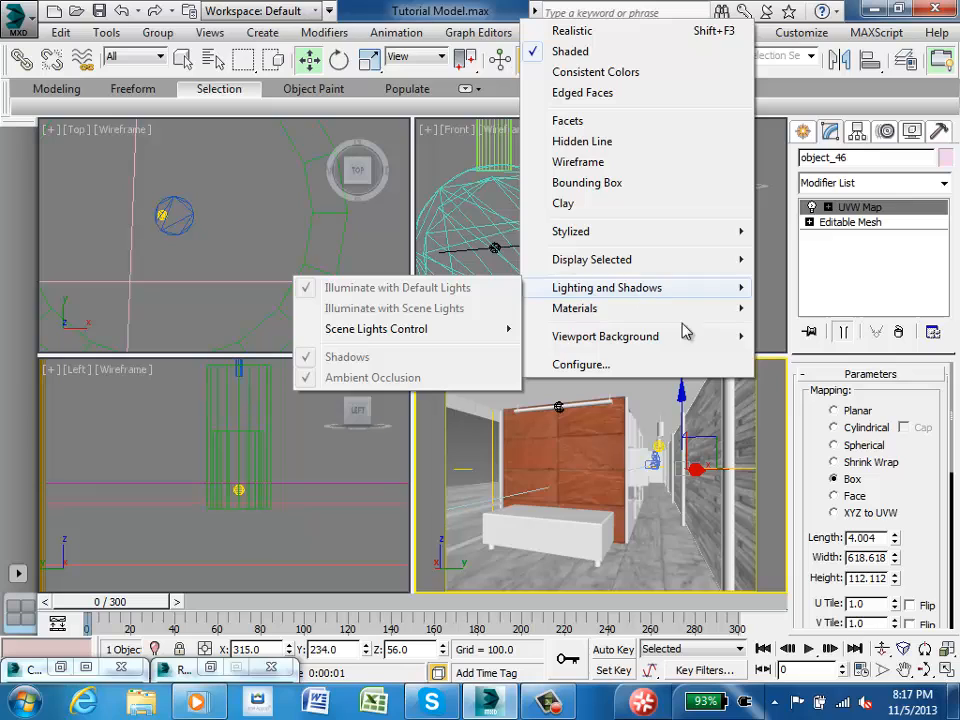
pyautogui.click(776, 396)
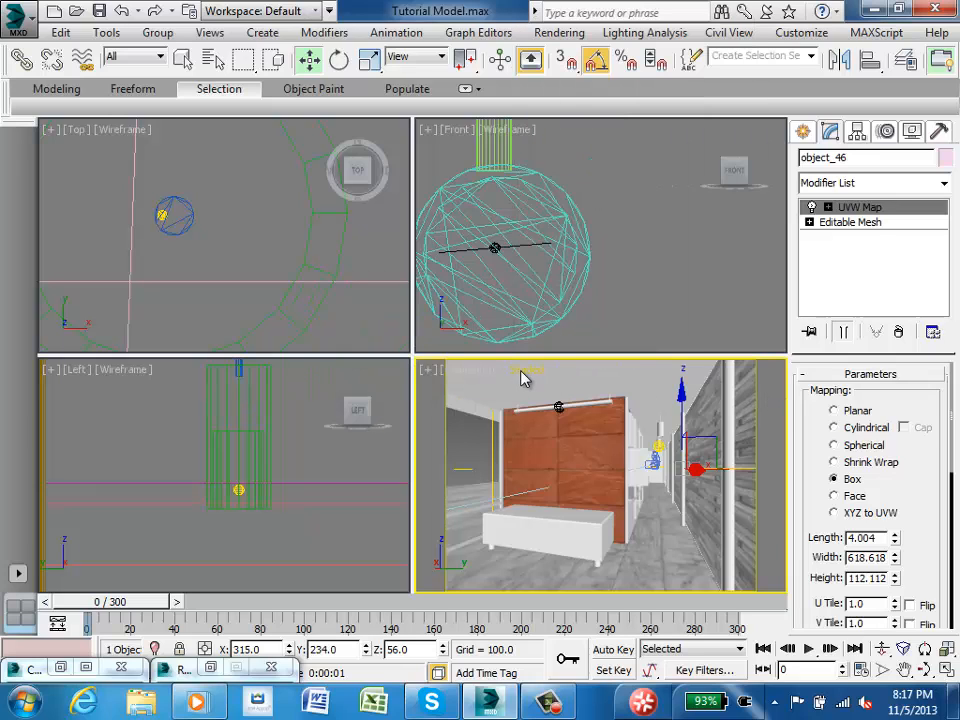
pyautogui.click(525, 376)
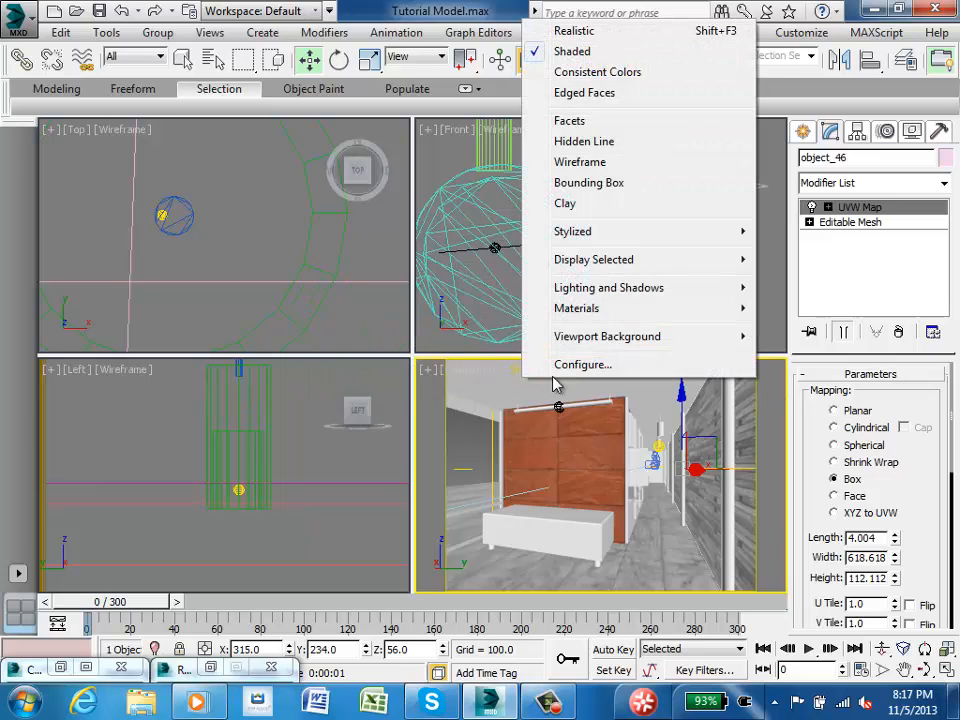
pyautogui.click(578, 31)
pyautogui.press('c')
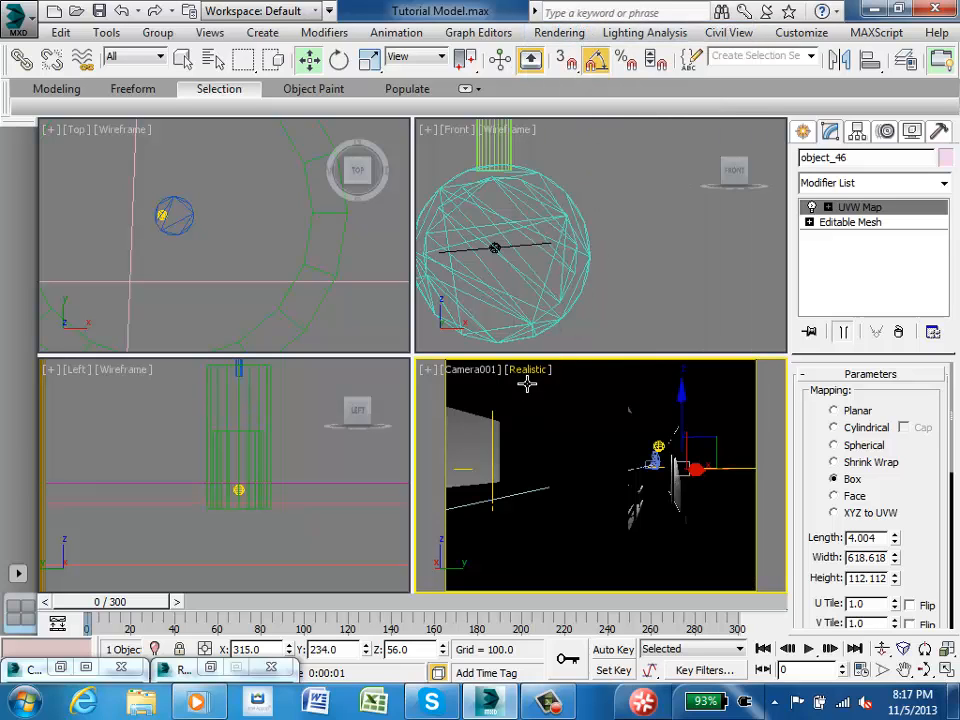
# Set the camera viewport's lighting to Illuminate with Scene Lights
pyautogui.click(538, 373)
pyautogui.moveTo(619, 292)
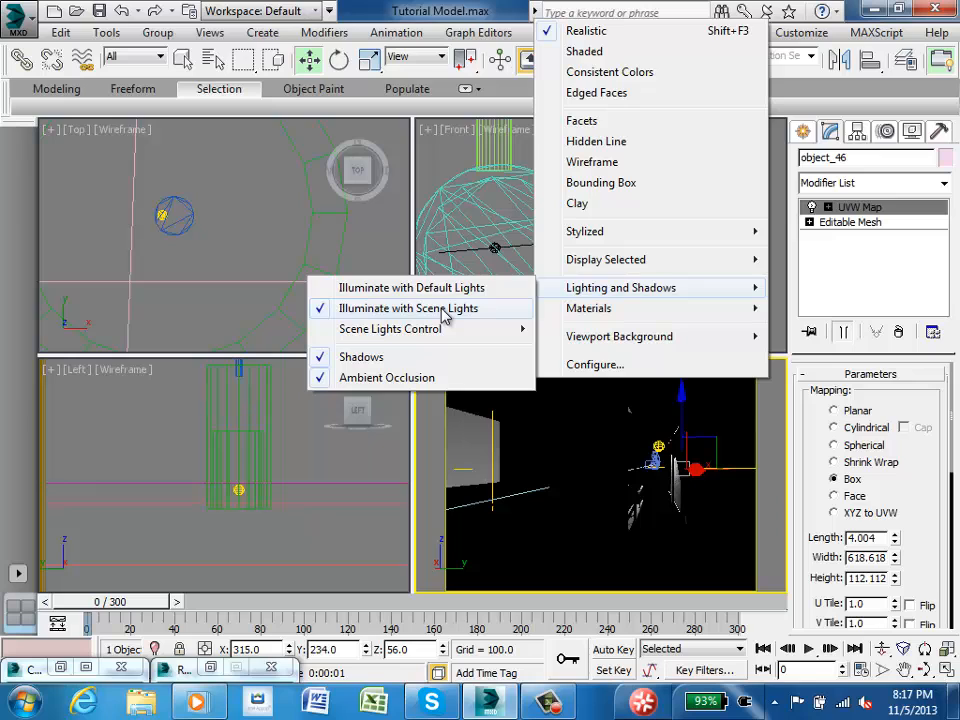
pyautogui.click(444, 312)
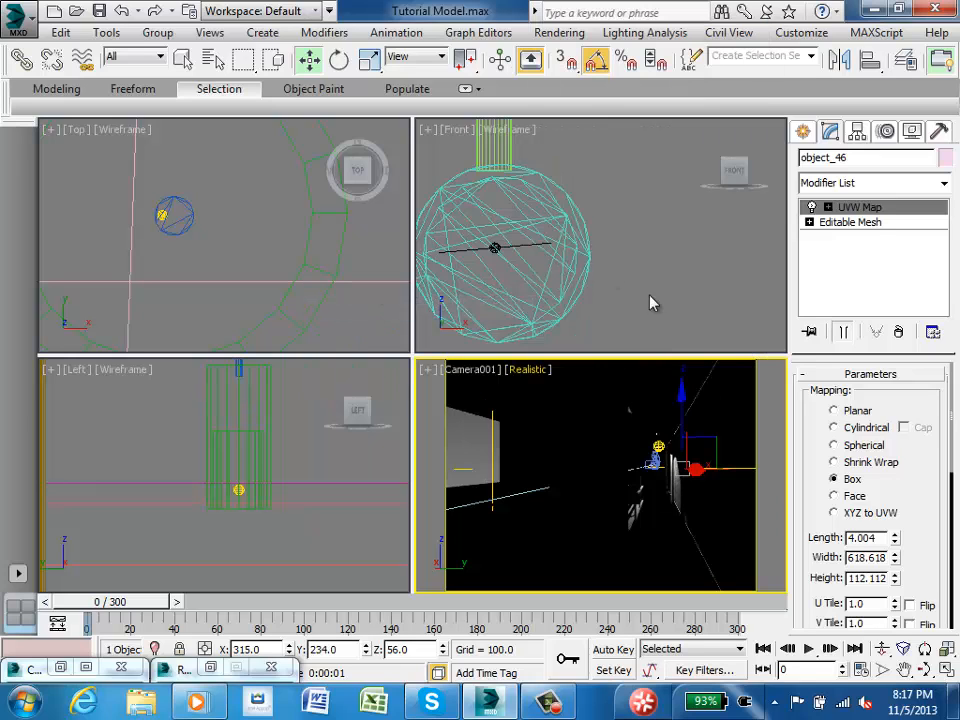
pyautogui.click(540, 374)
pyautogui.moveTo(639, 289)
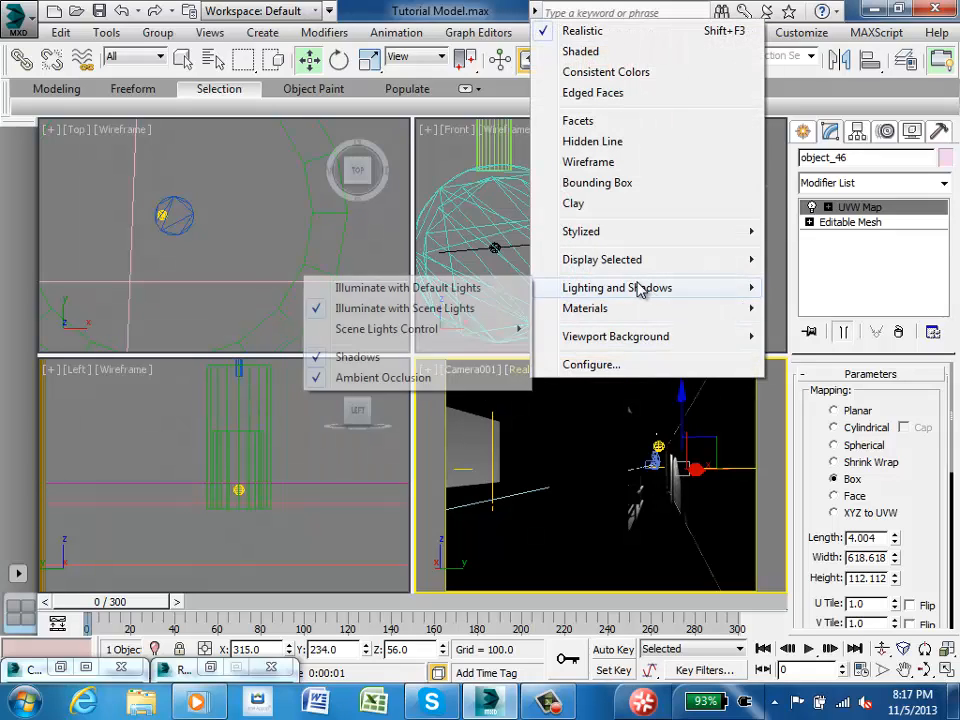
pyautogui.click(460, 306)
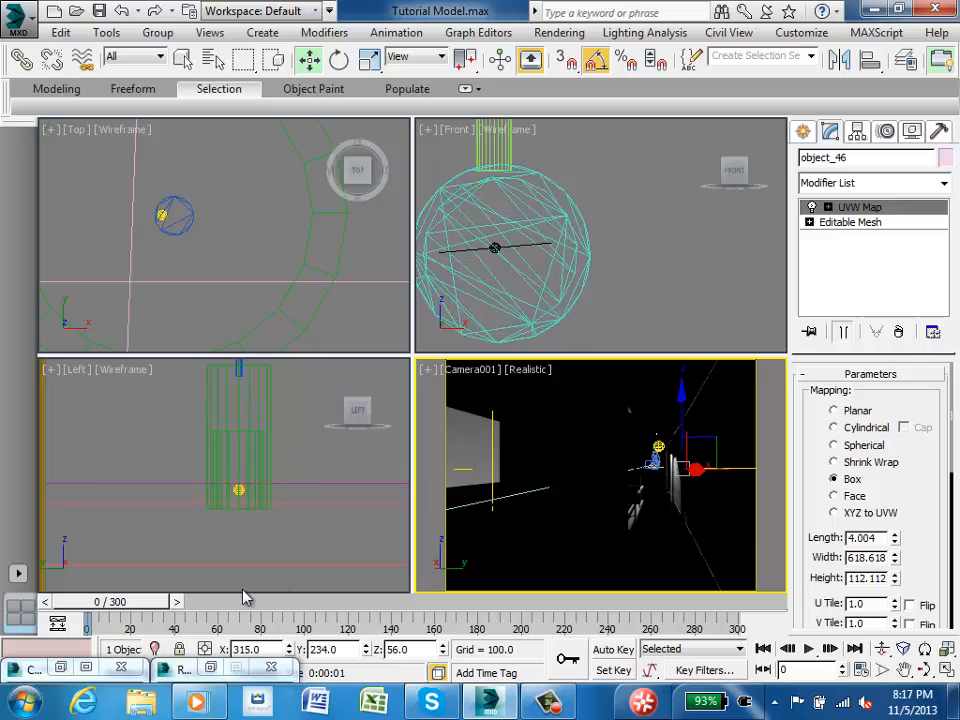
# Select PhotometricLight004 inside the hanging cylinder and nudge it up in the Left view to a Z of about 91.5
pyautogui.click(294, 461)
pyautogui.click(242, 489)
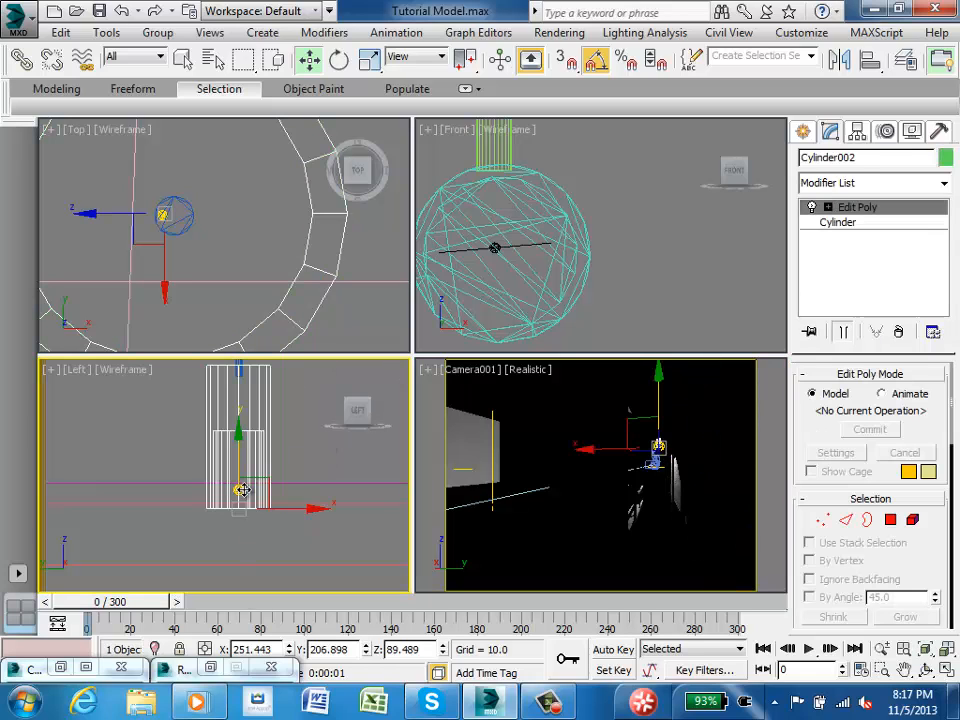
pyautogui.click(240, 491)
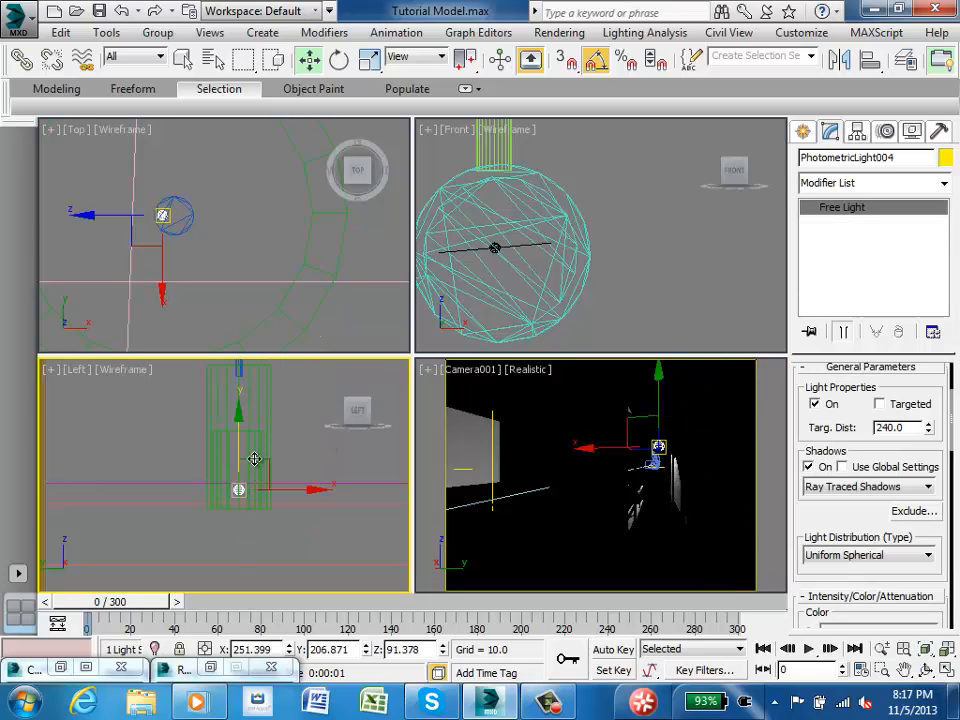
pyautogui.click(241, 405)
pyautogui.moveTo(241, 405)
pyautogui.mouseDown()
pyautogui.moveTo(241, 423)
pyautogui.moveTo(241, 377)
pyautogui.moveTo(243, 427)
pyautogui.moveTo(244, 398)
pyautogui.moveTo(246, 411)
pyautogui.mouseUp()
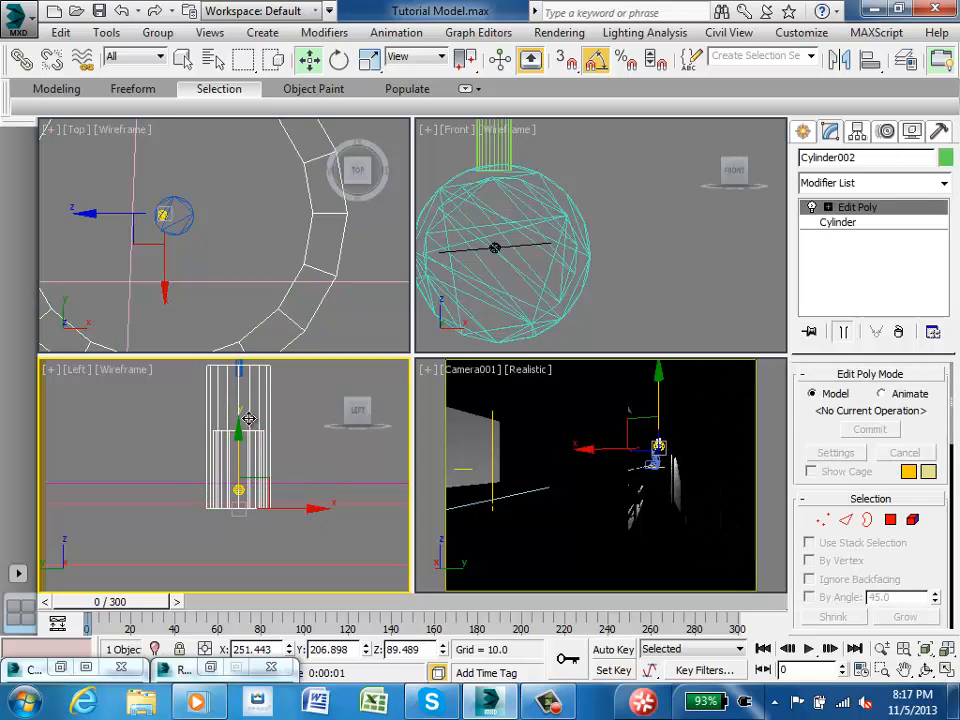
pyautogui.click(240, 491)
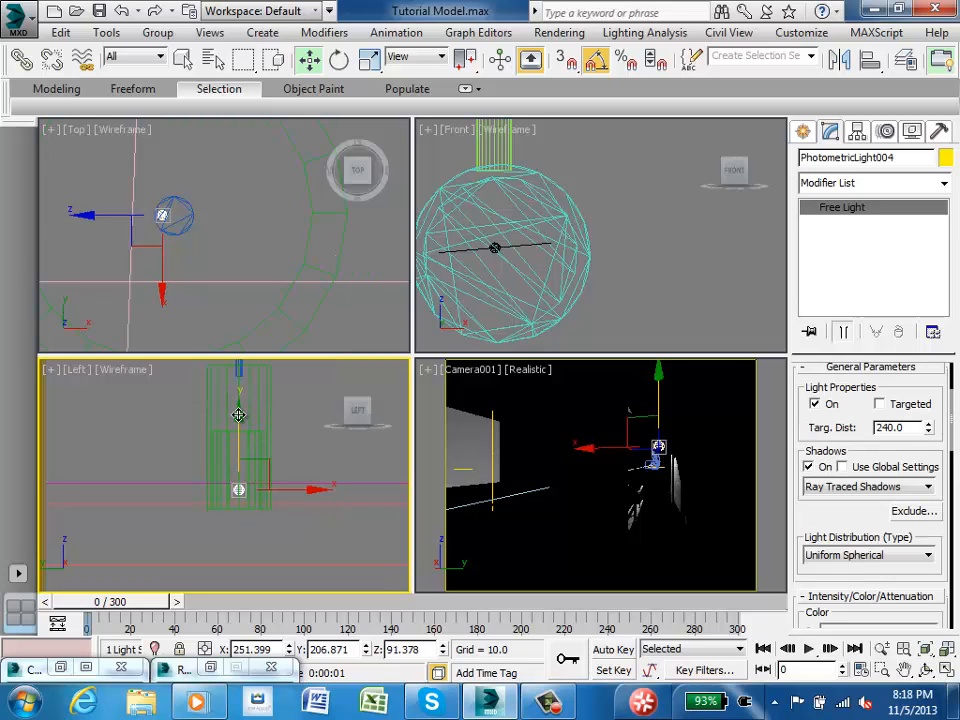
pyautogui.moveTo(238, 414)
pyautogui.mouseDown()
pyautogui.moveTo(243, 459)
pyautogui.moveTo(238, 414)
pyautogui.mouseUp()
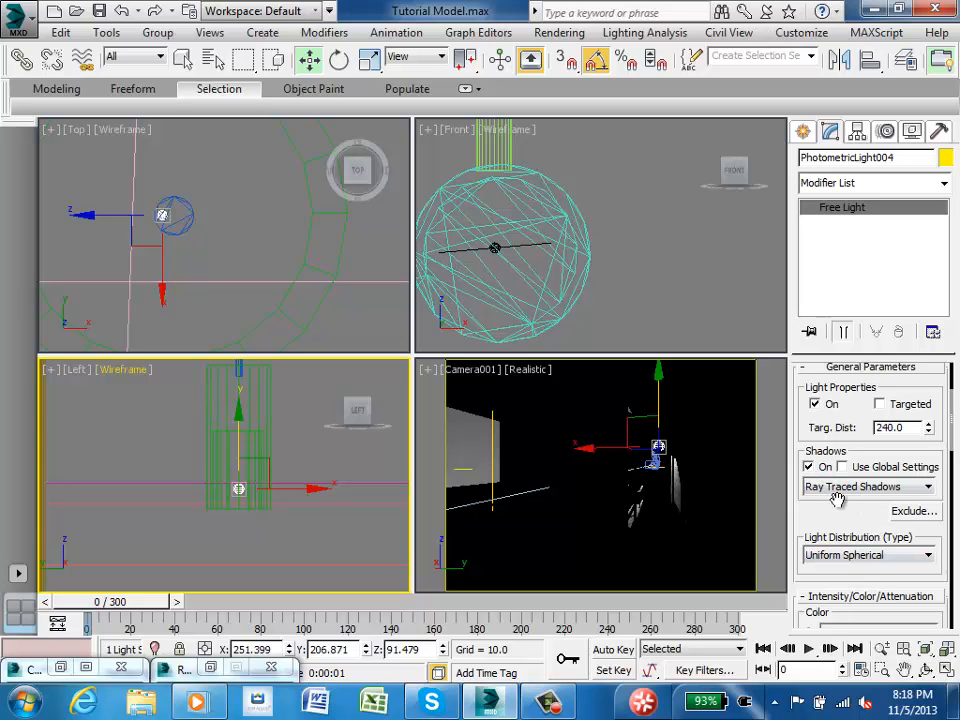
# Set PhotometricLight004 to emit light from a Disc shape
pyautogui.scroll(-3, 842, 519)
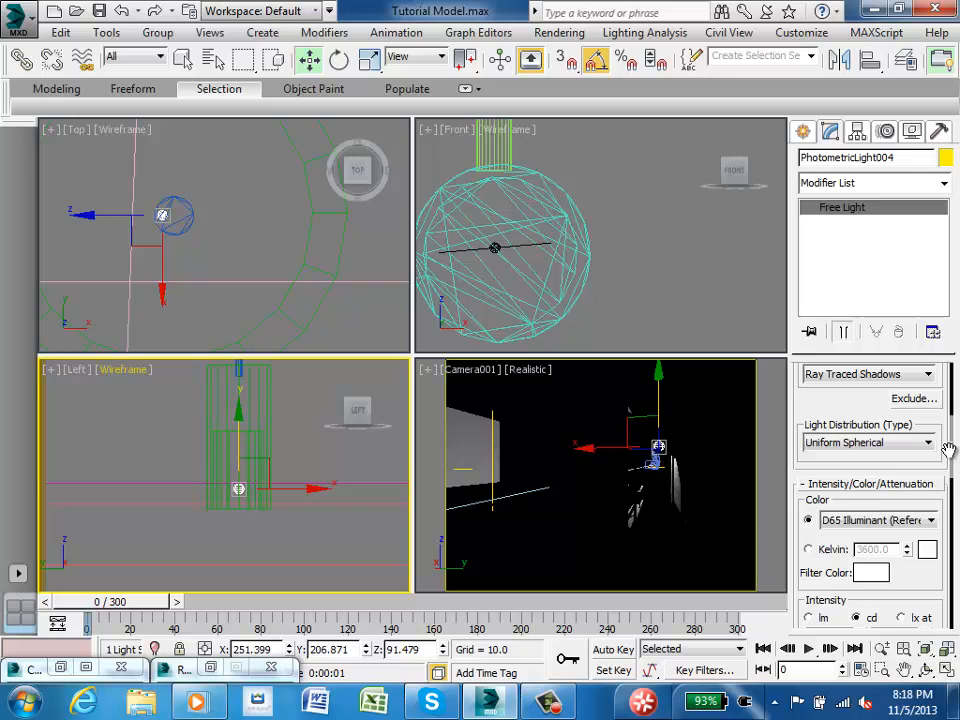
pyautogui.moveTo(953, 466); pyautogui.dragTo(953, 490)
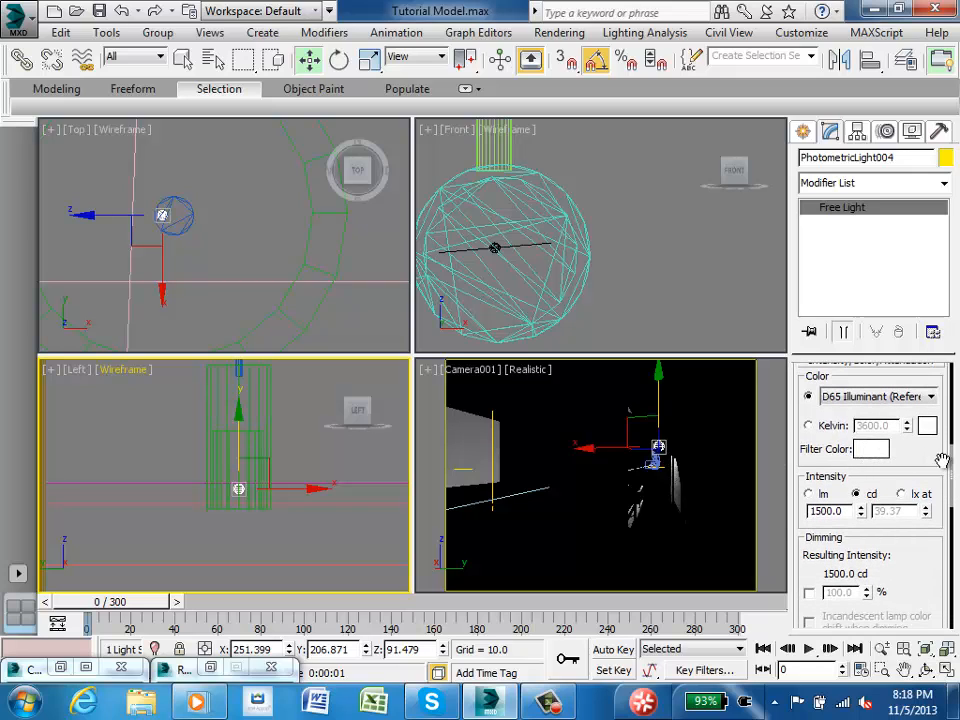
pyautogui.moveTo(951, 476); pyautogui.dragTo(951, 500)
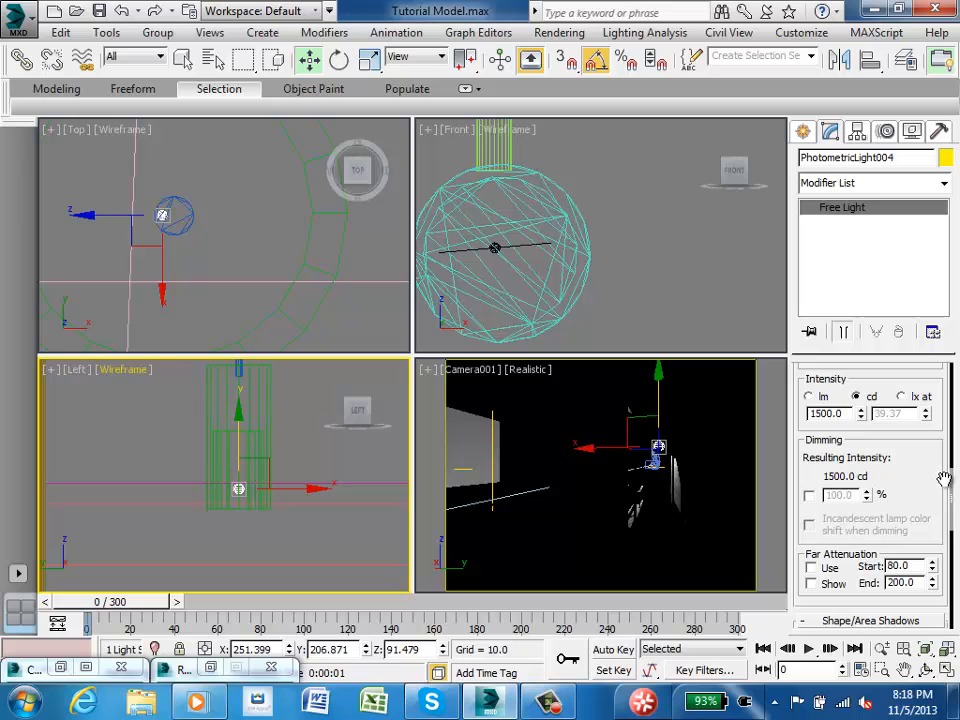
pyautogui.moveTo(951, 488); pyautogui.dragTo(953, 529)
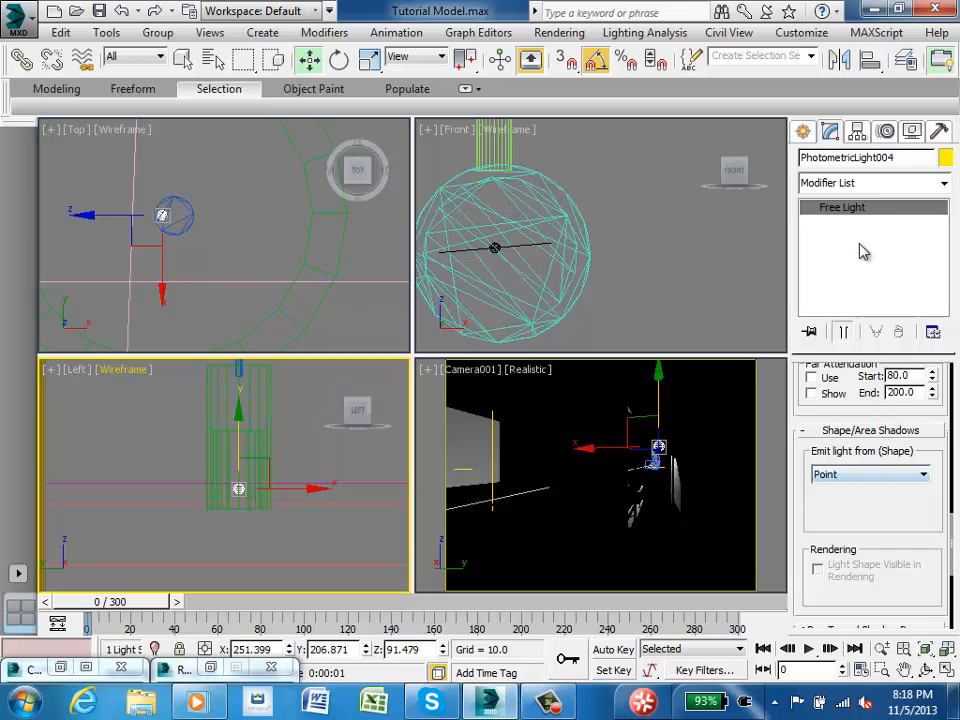
pyautogui.click(925, 476)
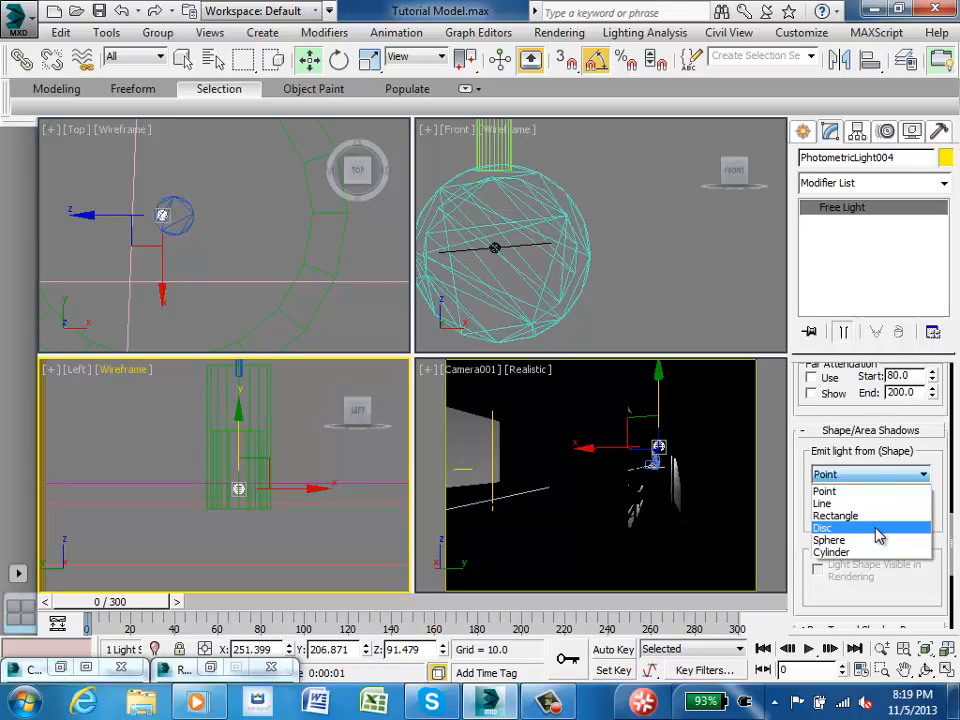
pyautogui.click(875, 528)
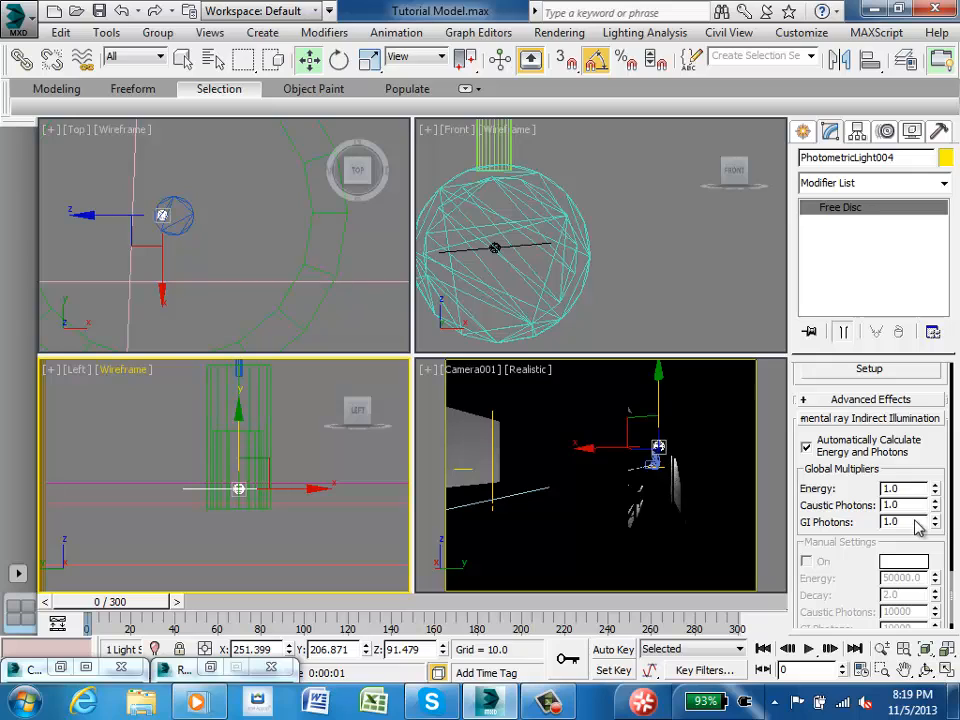
# Try the Cylinder and Sphere emission shapes on PhotometricLight004 and check the sphere's size against the cylinder in the Top view
pyautogui.scroll(-2, 926, 496)
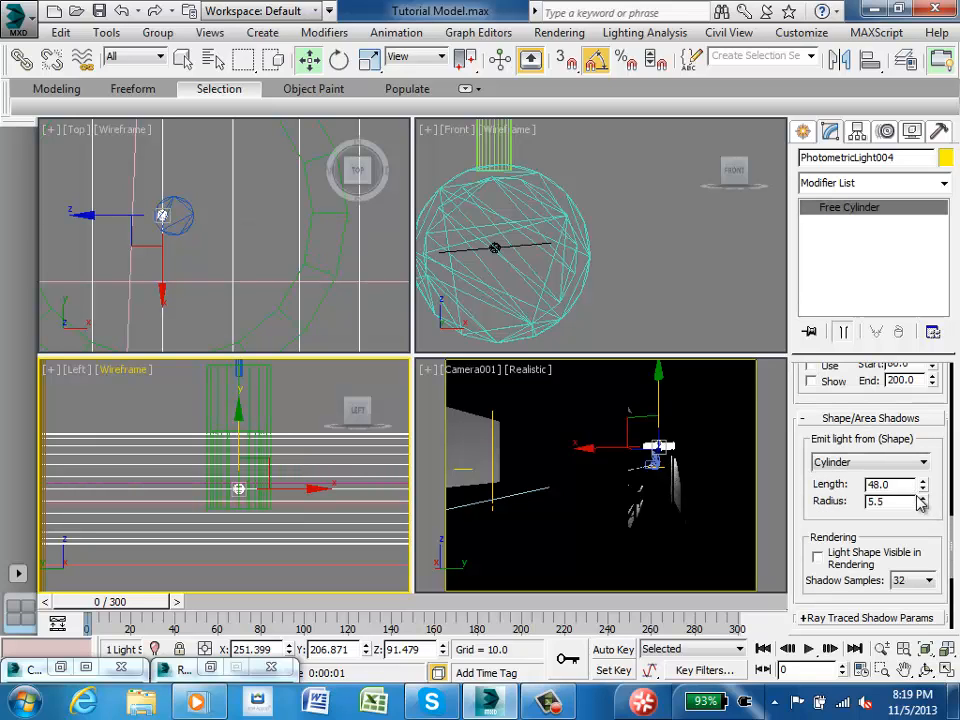
pyautogui.scroll(1, 919, 503)
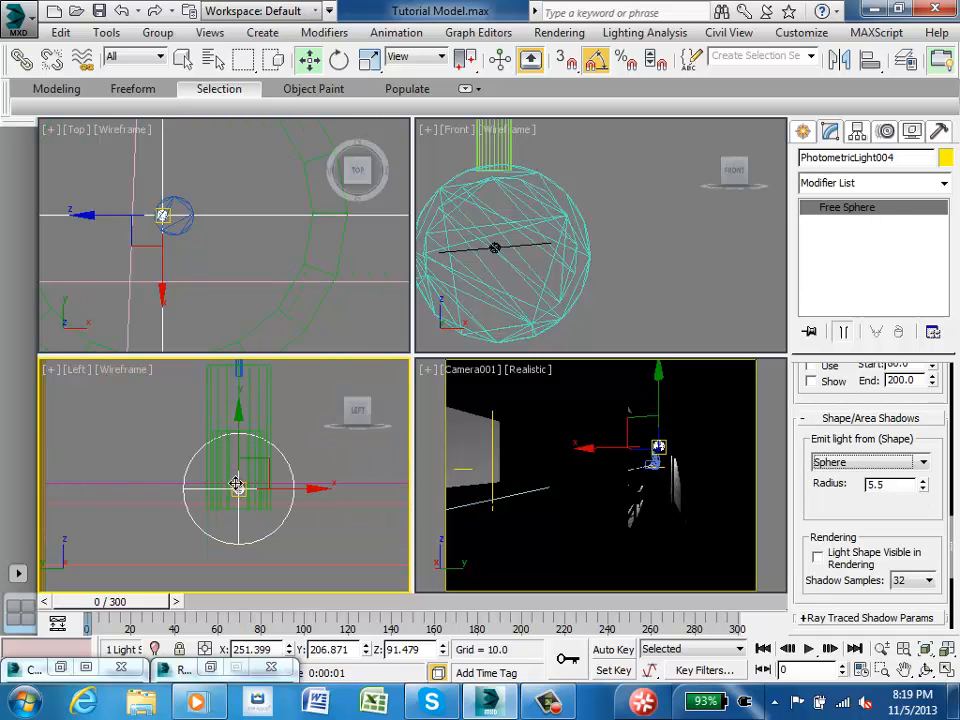
pyautogui.moveTo(244, 267)
pyautogui.mouseDown(button='middle')
pyautogui.moveTo(287, 300)
pyautogui.moveTo(255, 251)
pyautogui.mouseUp(button='middle')
pyautogui.scroll(-6, 286, 290)
pyautogui.scroll(4, 220, 252)
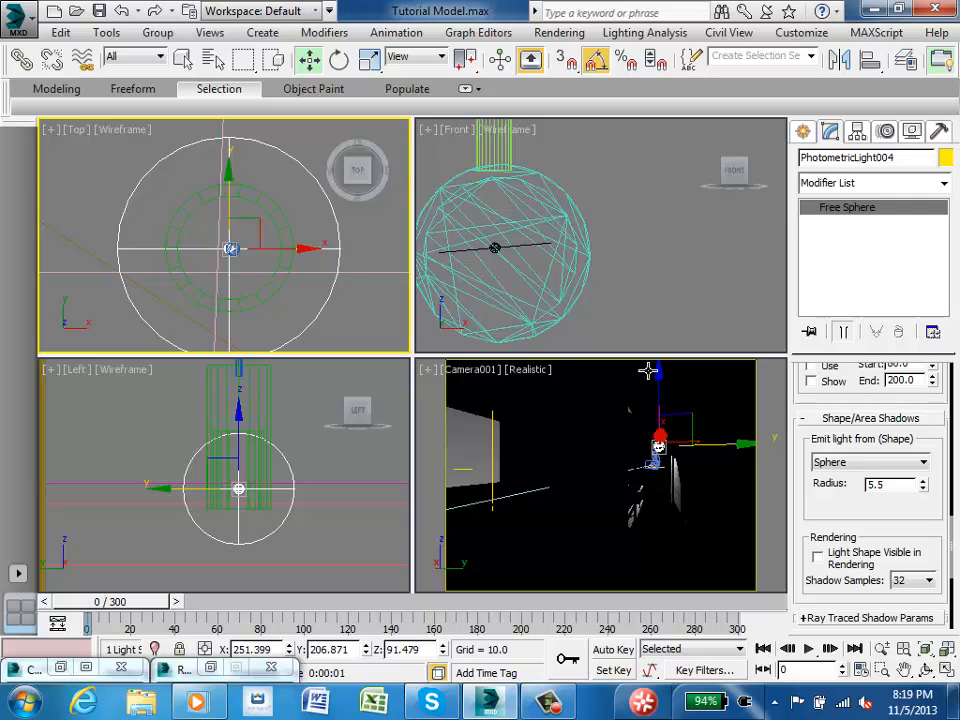
pyautogui.scroll(5, 866, 520)
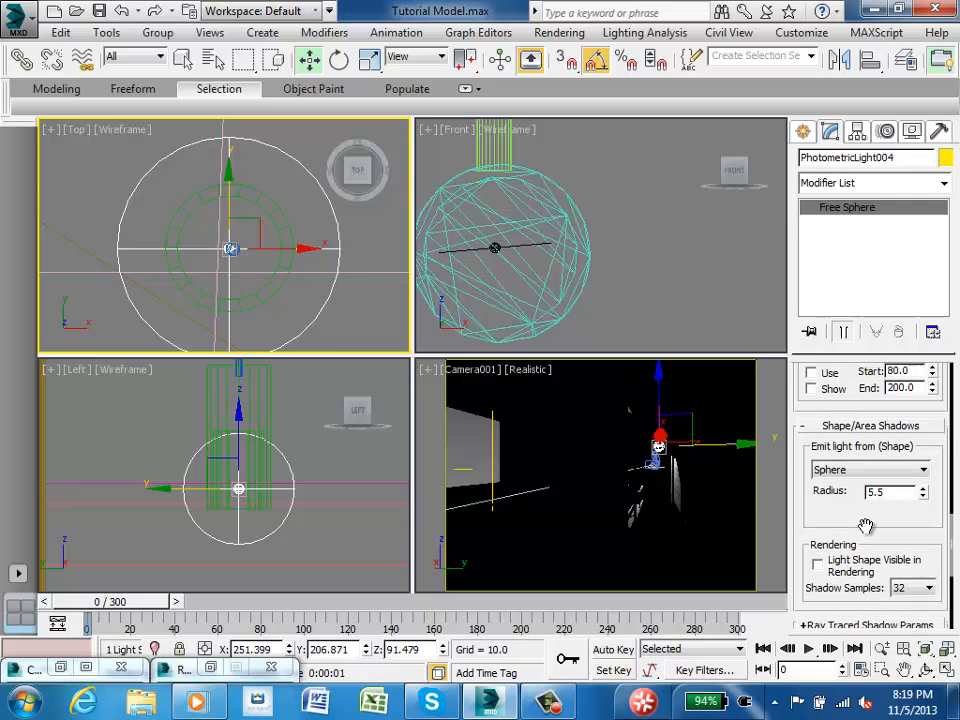
pyautogui.scroll(3, 864, 546)
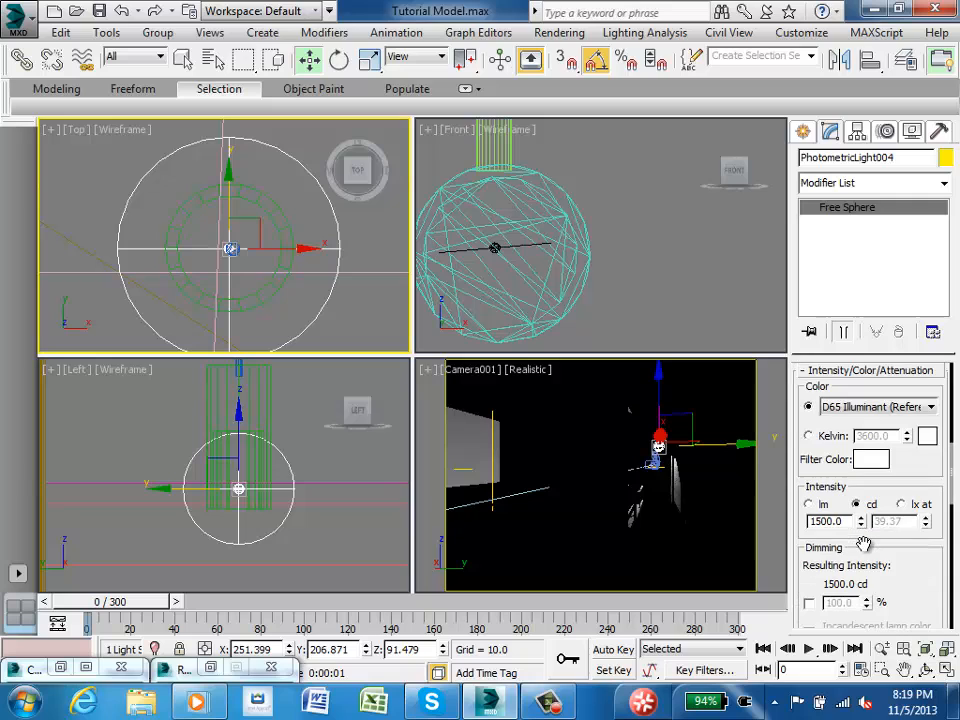
pyautogui.scroll(-8, 865, 547)
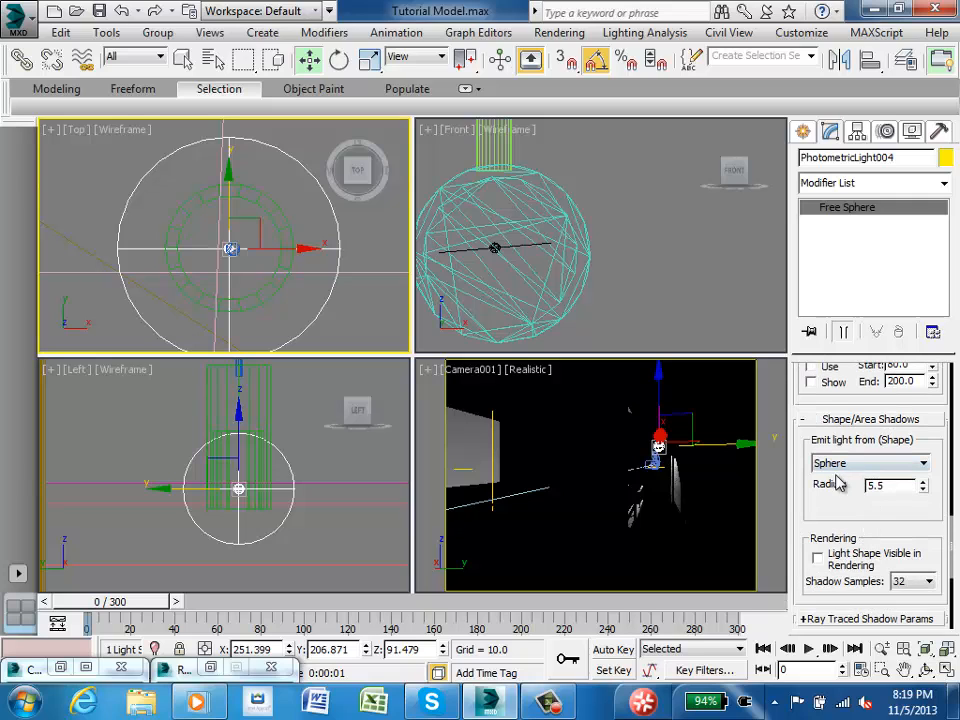
# Set PhotometricLight004's emission shape to Disc and reduce its radius to 2.42 so it fits within the cylinder
pyautogui.click(923, 463)
pyautogui.click(920, 517)
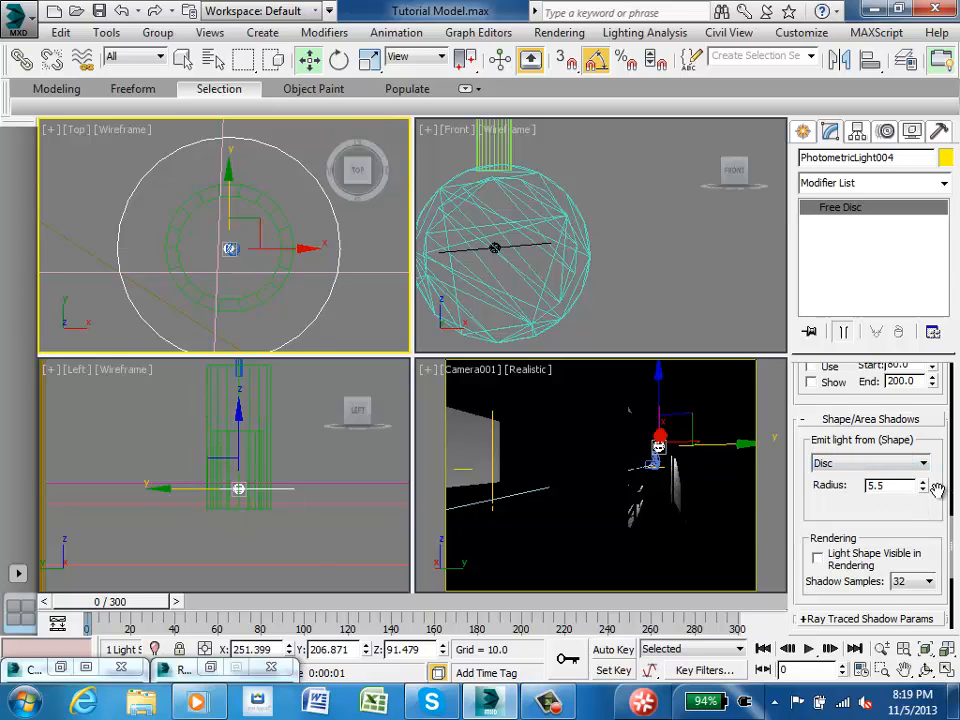
pyautogui.moveTo(923, 488); pyautogui.dragTo(927, 538)
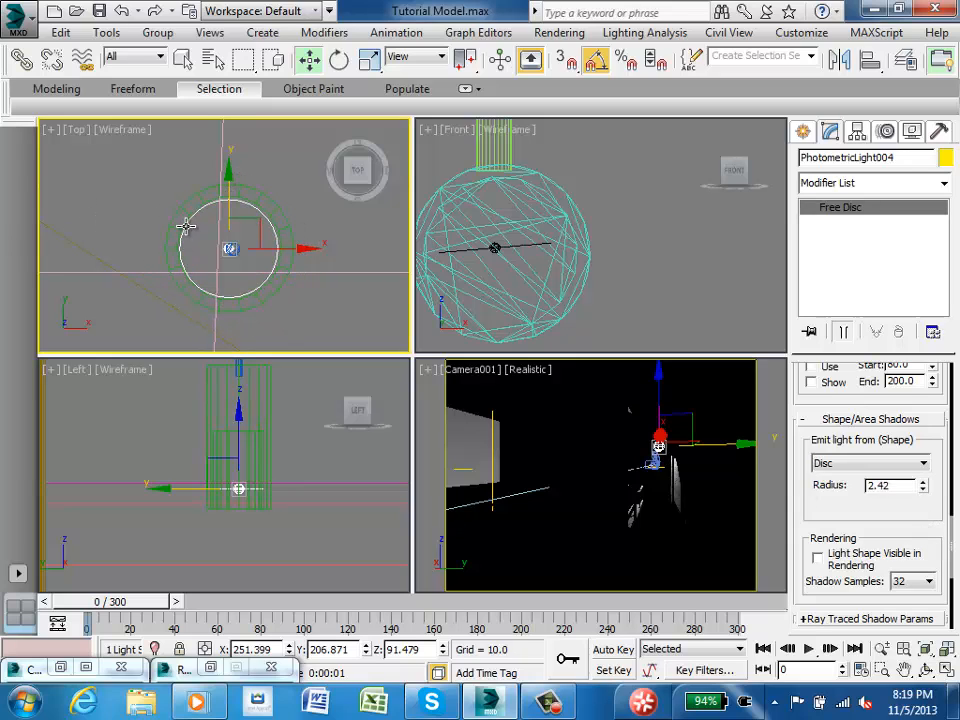
# Center the disc light at about X 251.42, Y 206.87 in the Top view, make its shape visible in rendering, and deselect it
pyautogui.scroll(3, 210, 231)
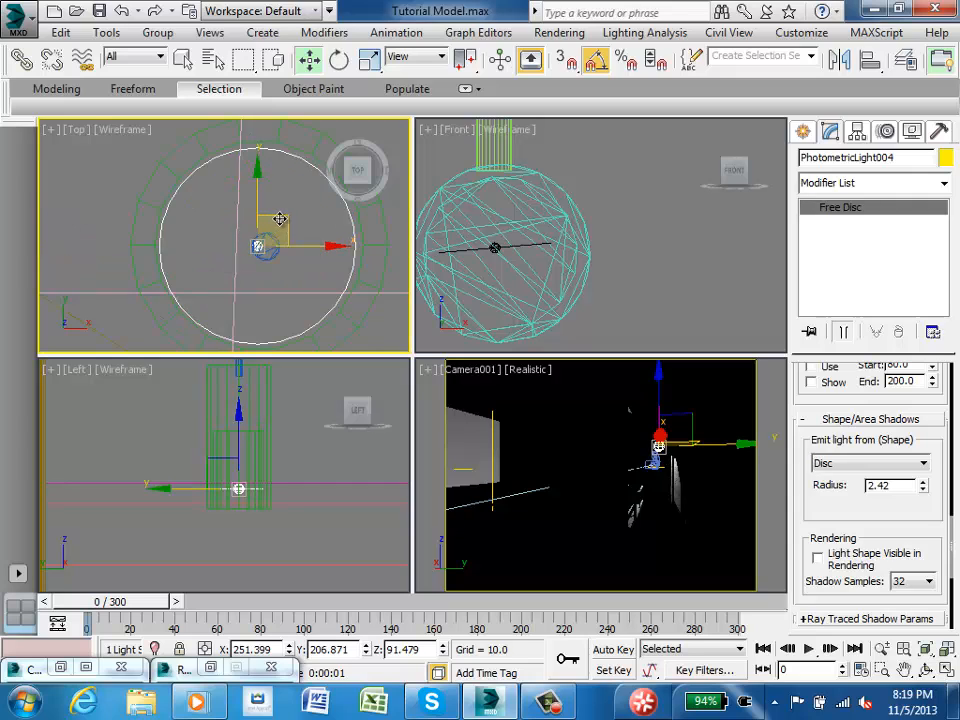
pyautogui.moveTo(281, 217); pyautogui.dragTo(275, 218)
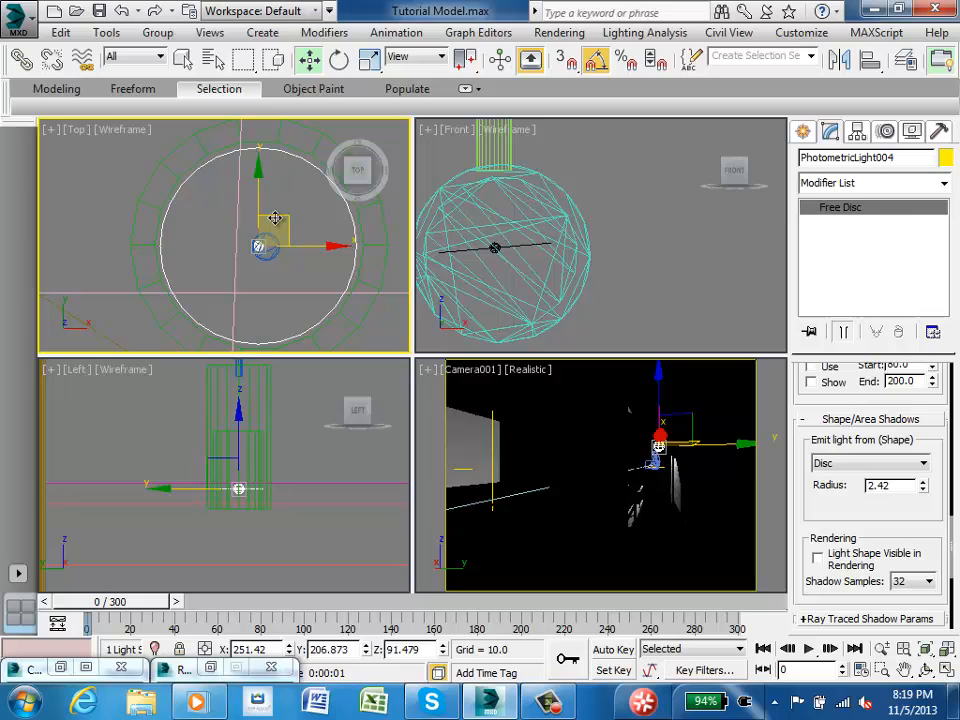
pyautogui.click(822, 561)
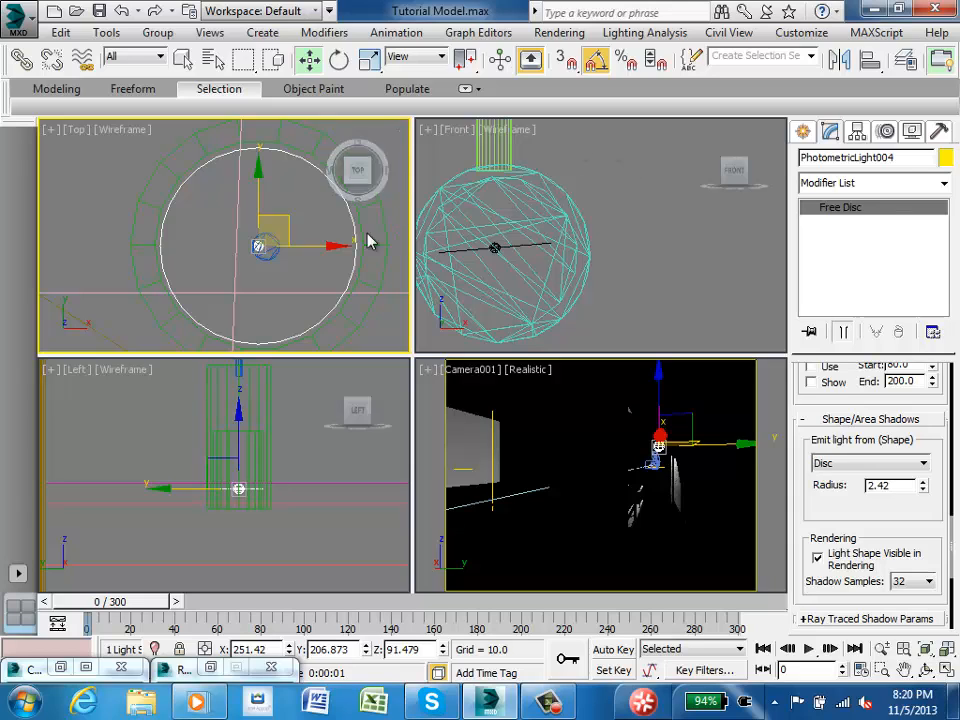
pyautogui.click(183, 62)
pyautogui.click(103, 197)
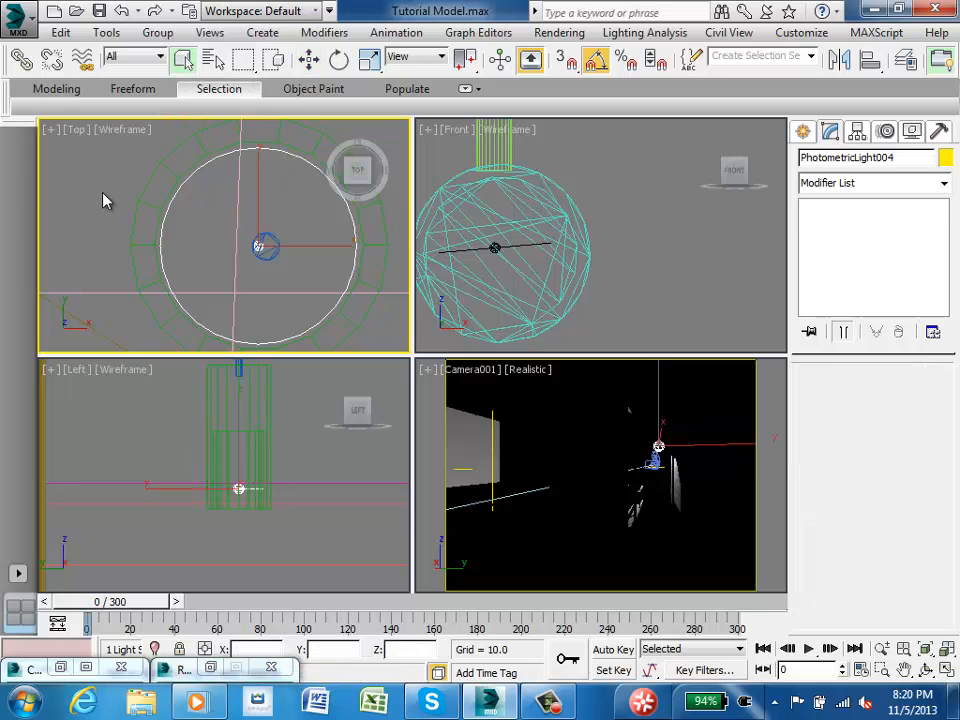
# Clone PhotometricLight004 as one instance along X in the Top view to the other hanging cylinder, at an X of about 371.4
pyautogui.scroll(-8, 168, 235)
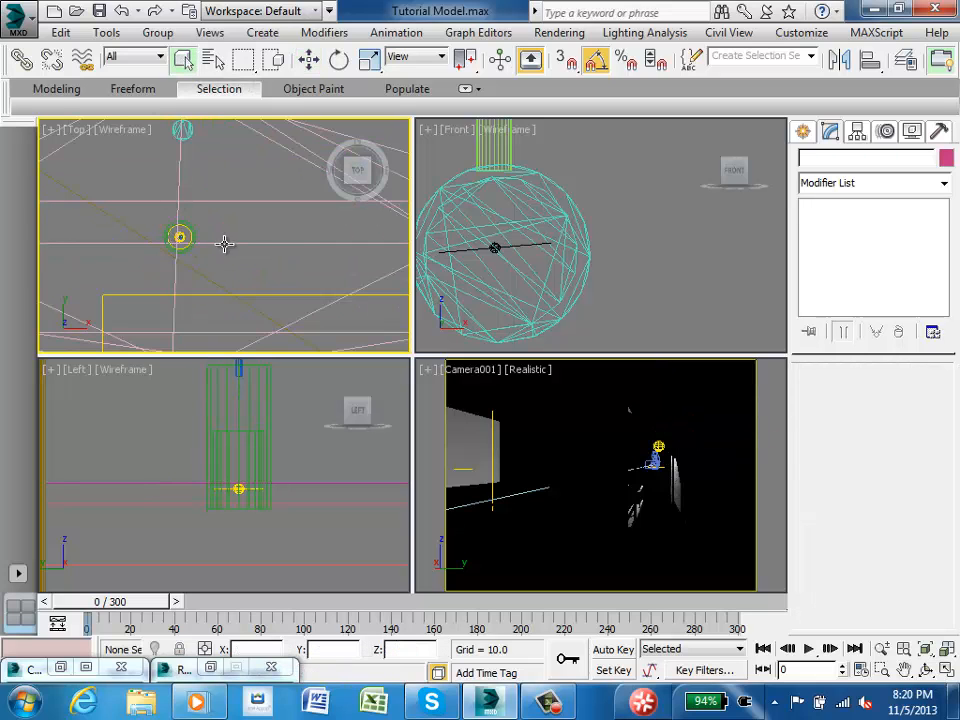
pyautogui.moveTo(360, 229); pyautogui.dragTo(320, 254, button='middle')
pyautogui.scroll(5, 130, 265)
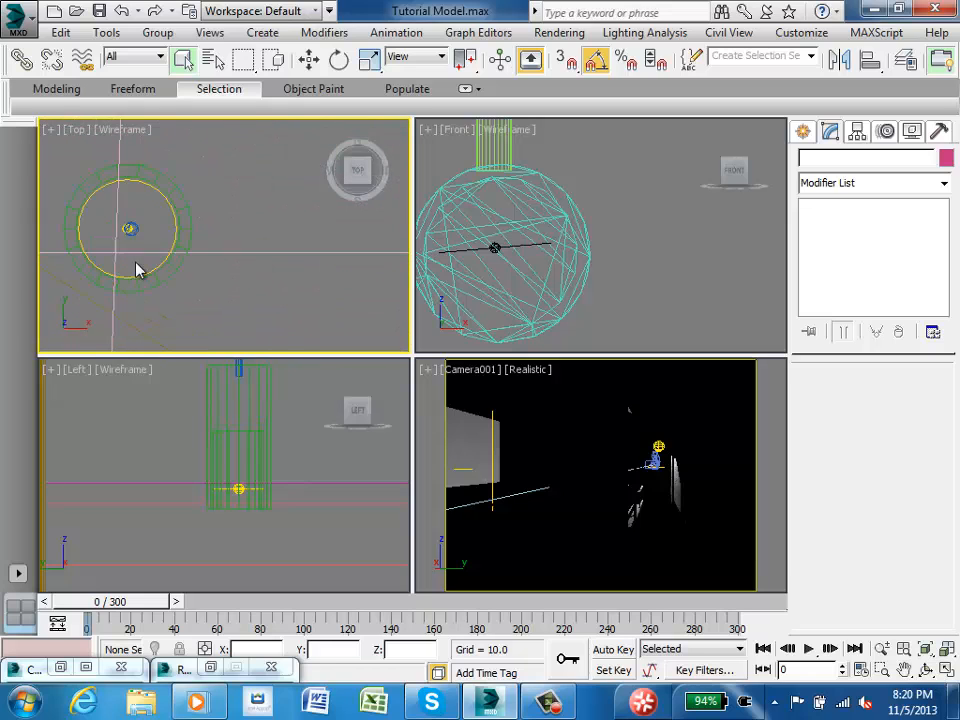
pyautogui.click(176, 251)
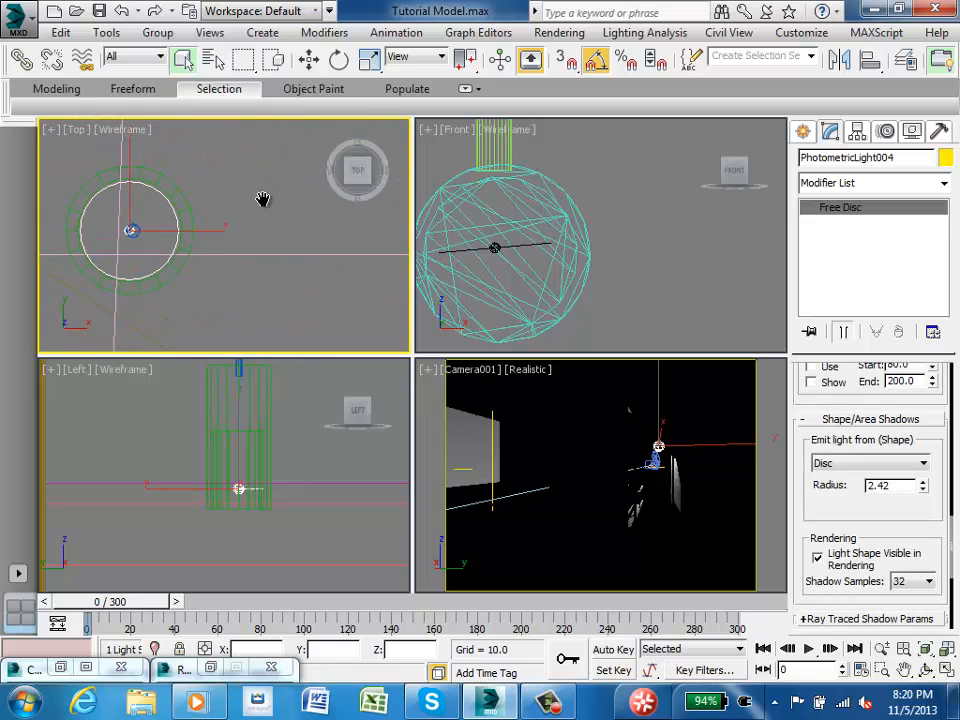
pyautogui.scroll(-6, 262, 268)
pyautogui.moveTo(280, 258); pyautogui.dragTo(113, 231, button='middle')
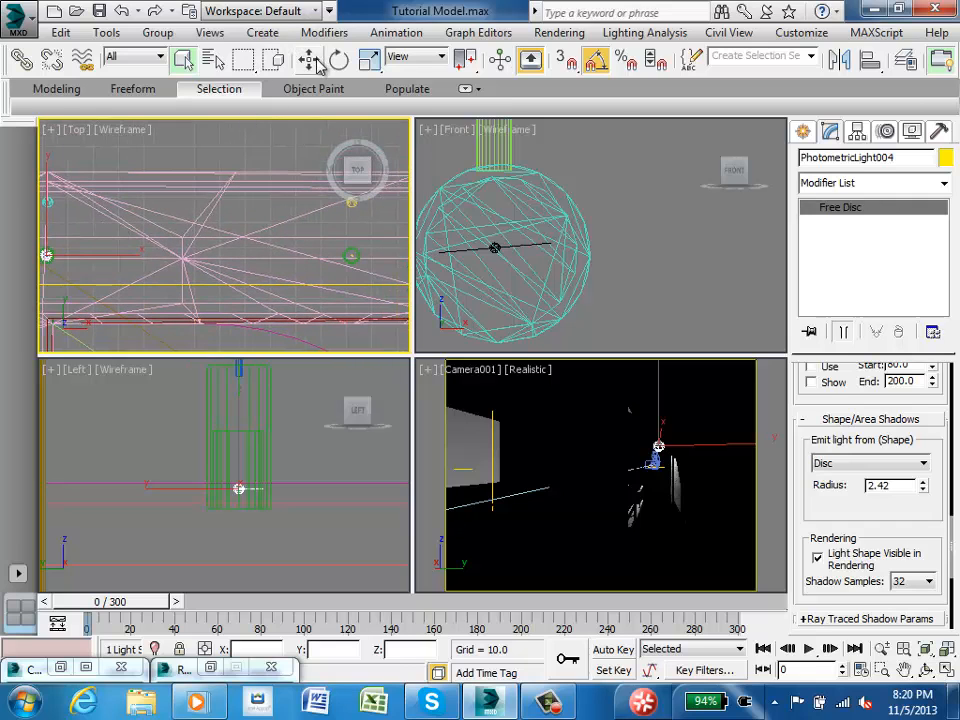
pyautogui.press('w')
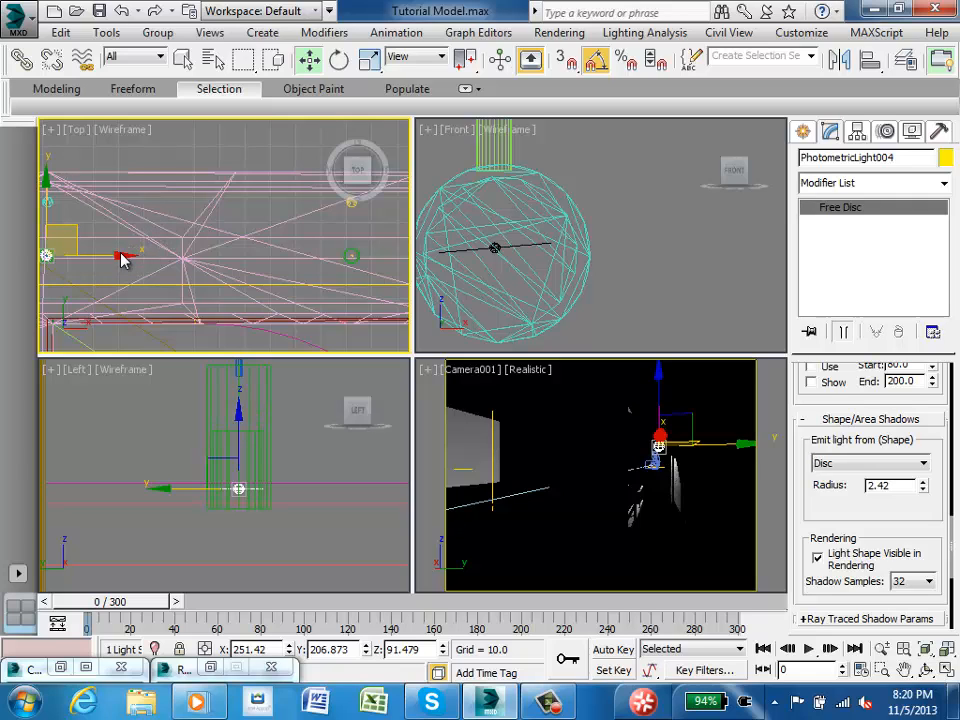
pyautogui.moveTo(124, 256)
pyautogui.keyDown('shift'); pyautogui.mouseDown()
pyautogui.moveTo(429, 271)
pyautogui.moveTo(420, 276)
pyautogui.mouseUp(); pyautogui.keyUp('shift')
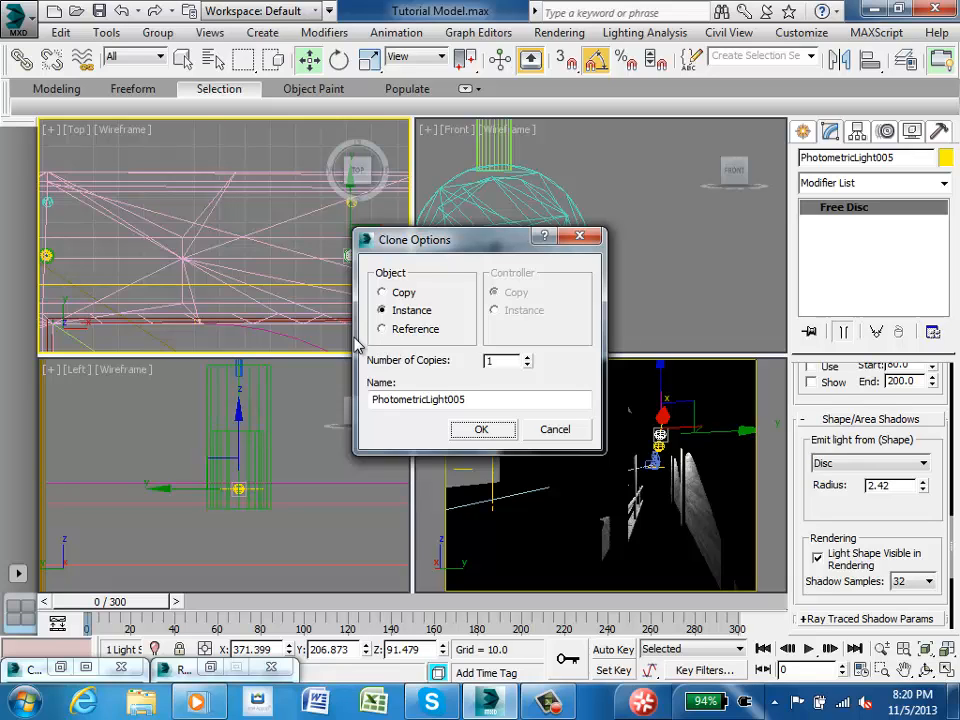
pyautogui.click(478, 430)
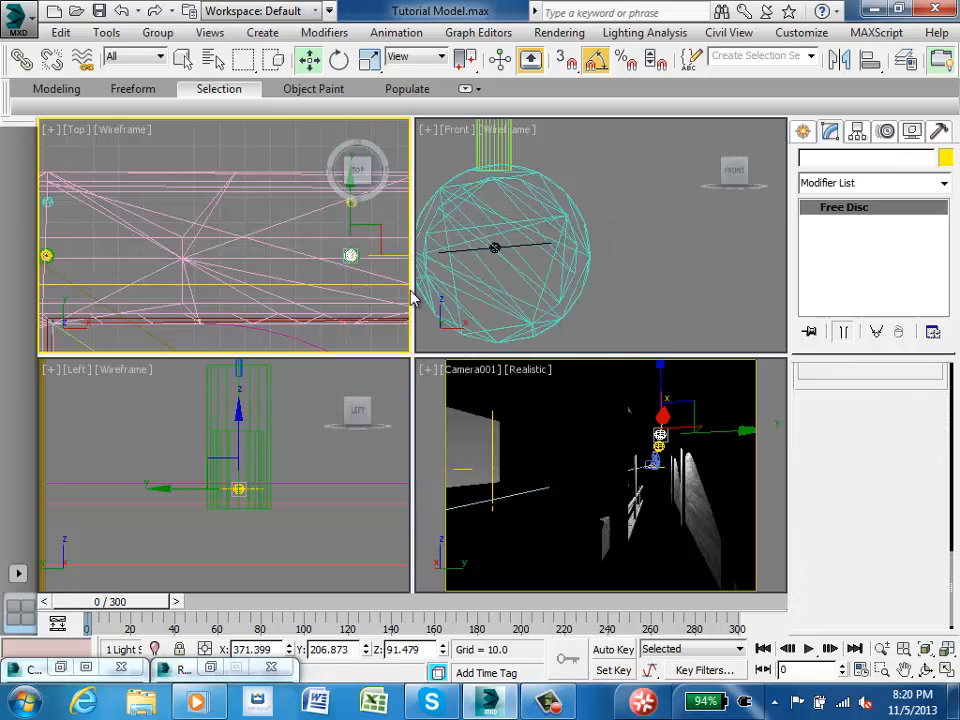
# Center the cloned light within its cylinder at an X of about 371.9 and clear the selection
pyautogui.scroll(4, 306, 261)
pyautogui.scroll(3, 259, 230)
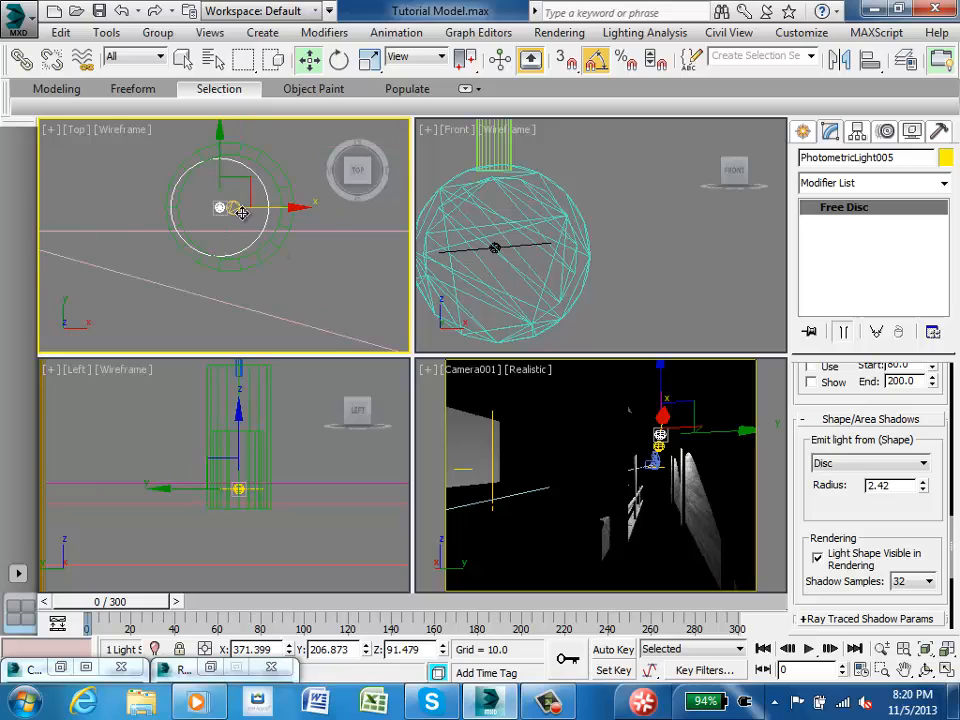
pyautogui.moveTo(300, 208); pyautogui.dragTo(311, 209)
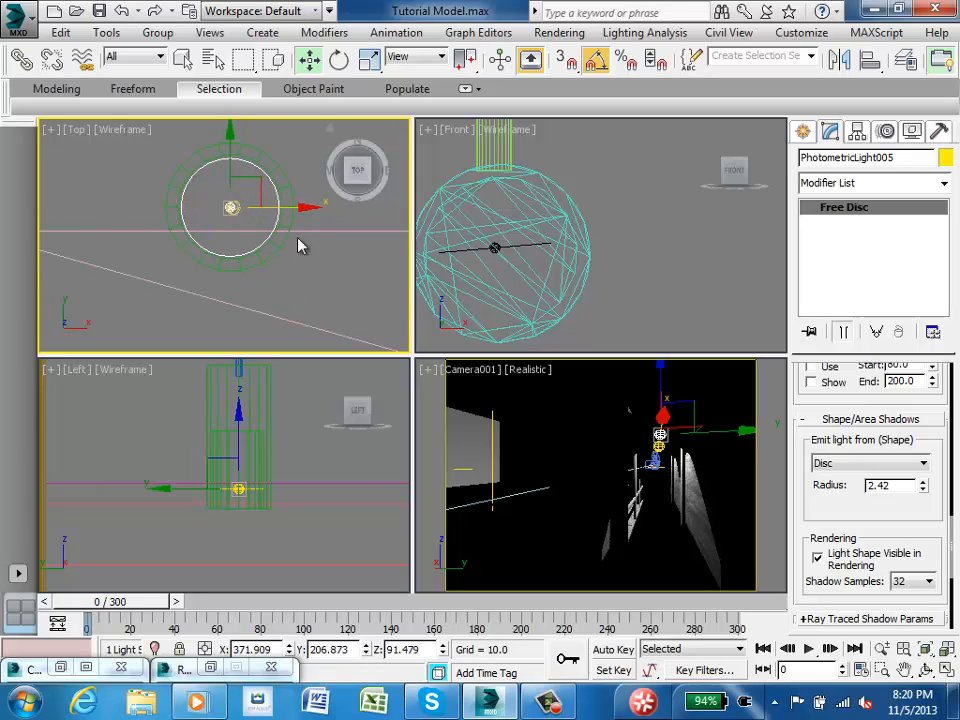
pyautogui.click(360, 302)
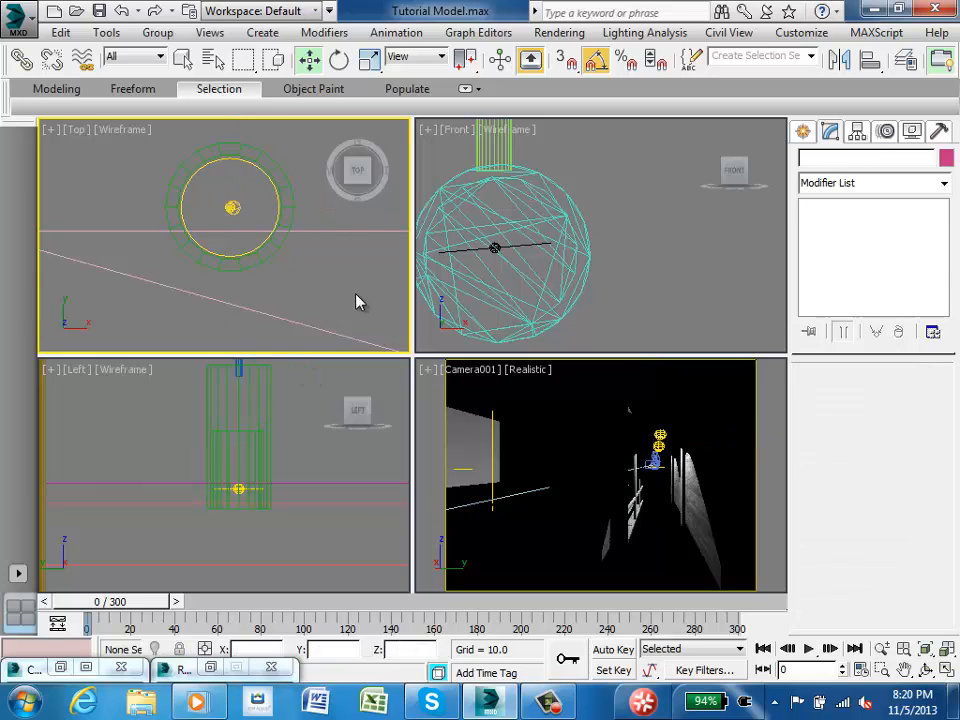
# Activate the Camera001 viewport and maximize it
pyautogui.click(777, 444)
pyautogui.click(692, 468)
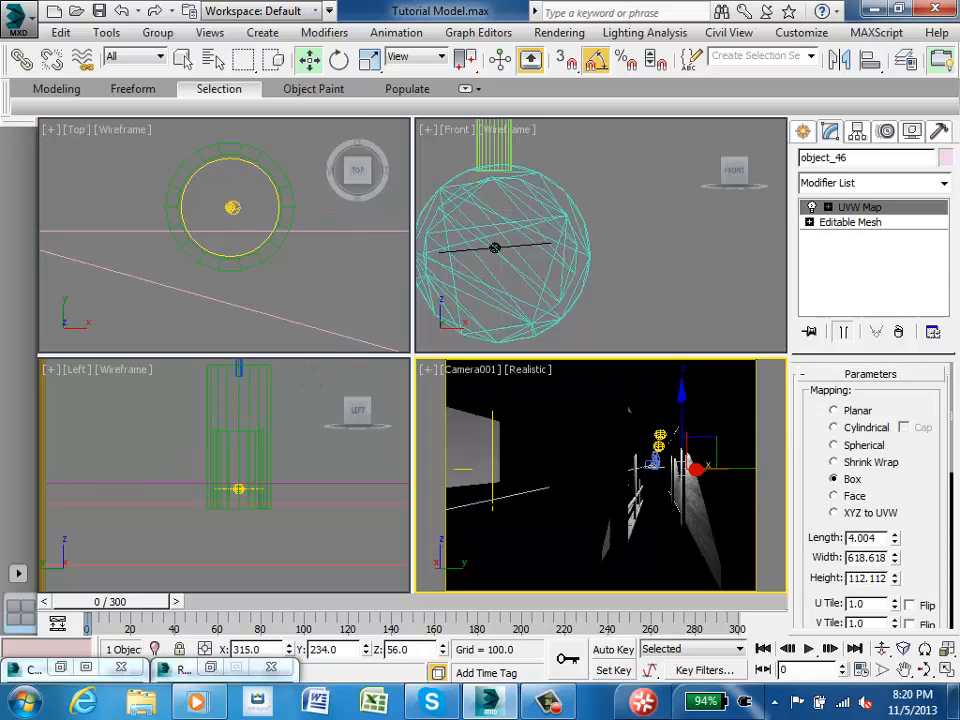
pyautogui.click(947, 671)
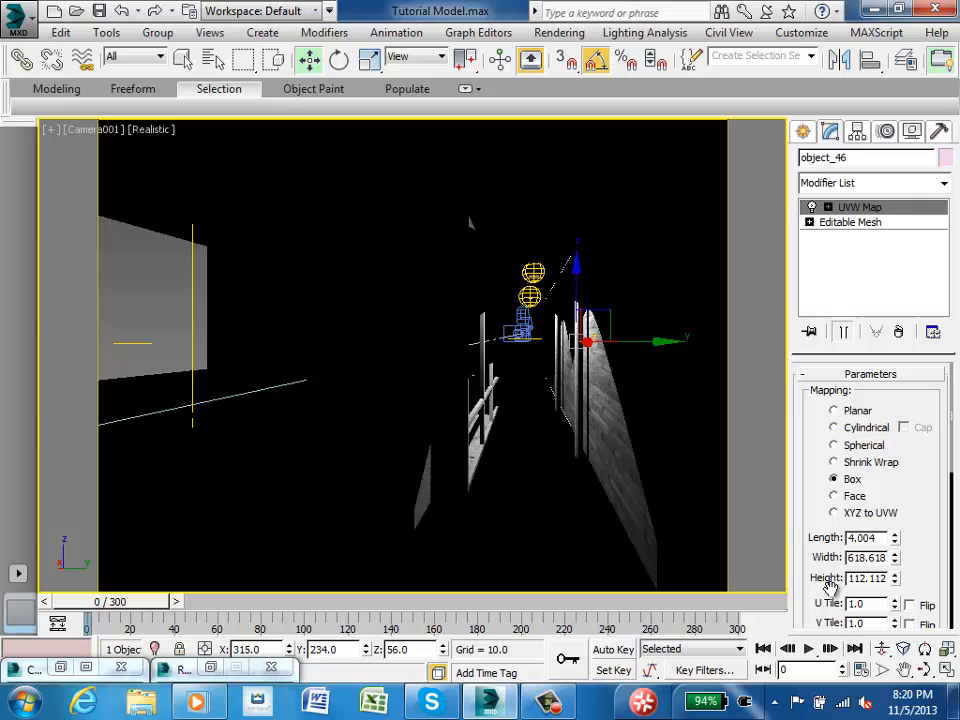
# Render the Camera001 view, minimize the rendered image, and restore the four-viewport layout
pyautogui.hotkey('shift', 'q')
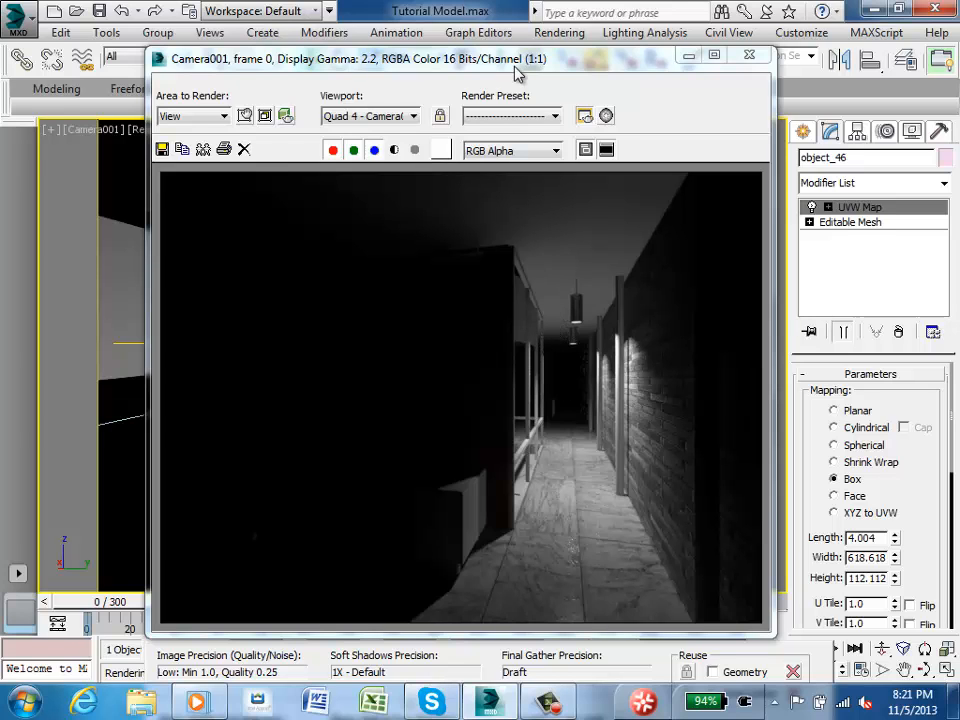
pyautogui.moveTo(515, 73); pyautogui.dragTo(472, 49)
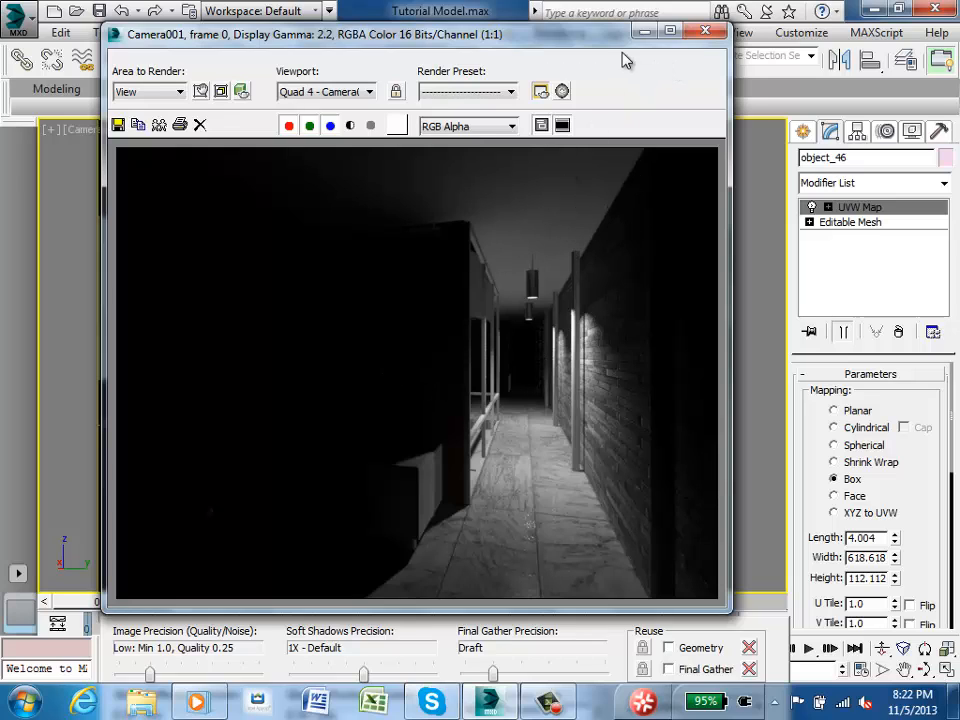
pyautogui.click(643, 33)
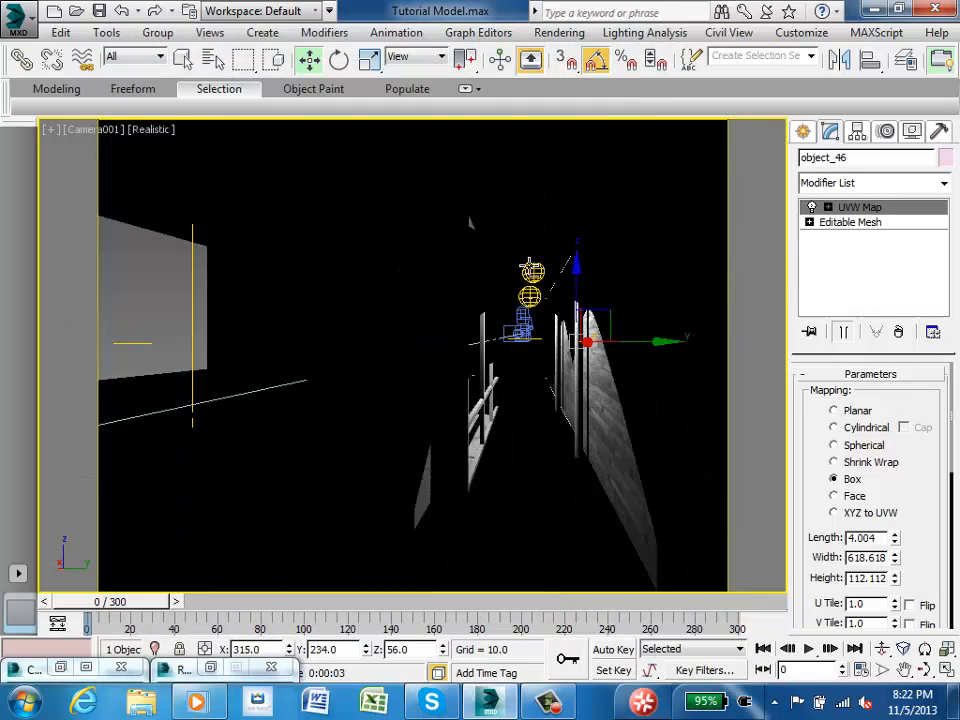
pyautogui.hotkey('alt', 'w')
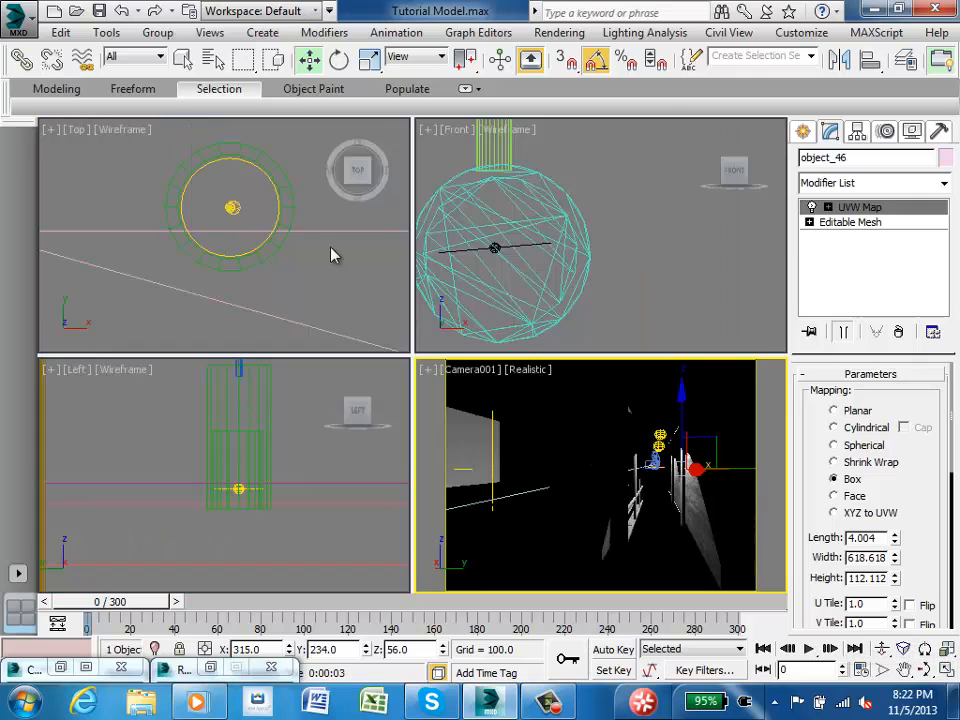
# Select the disc light PhotometricLight005 inside its cylinder in the Top view and set its shadow samples to 64
pyautogui.click(250, 214)
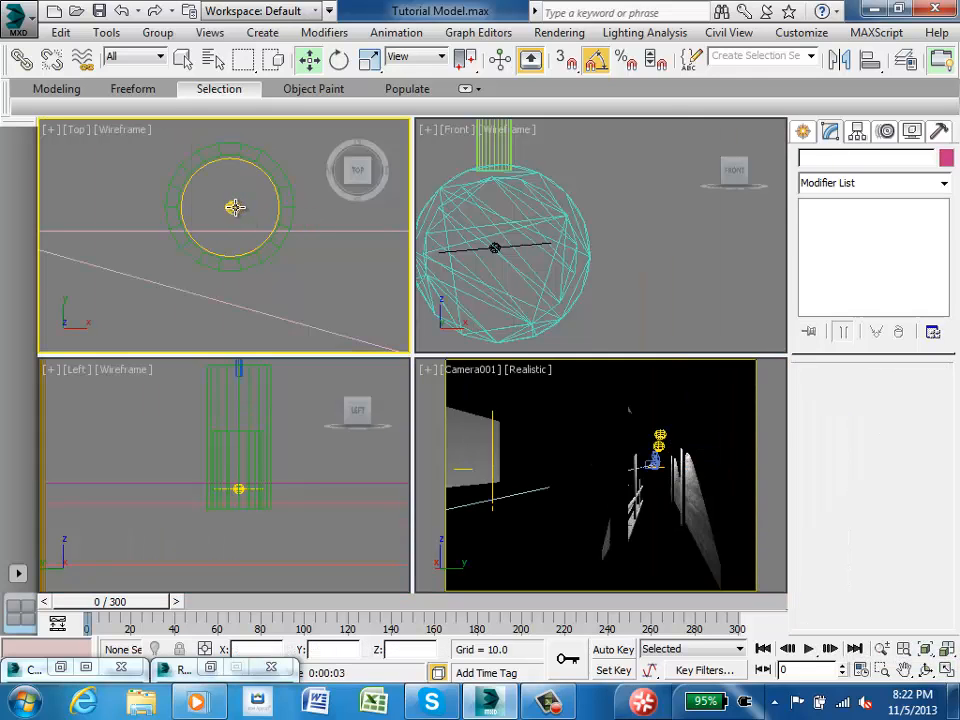
pyautogui.click(242, 210)
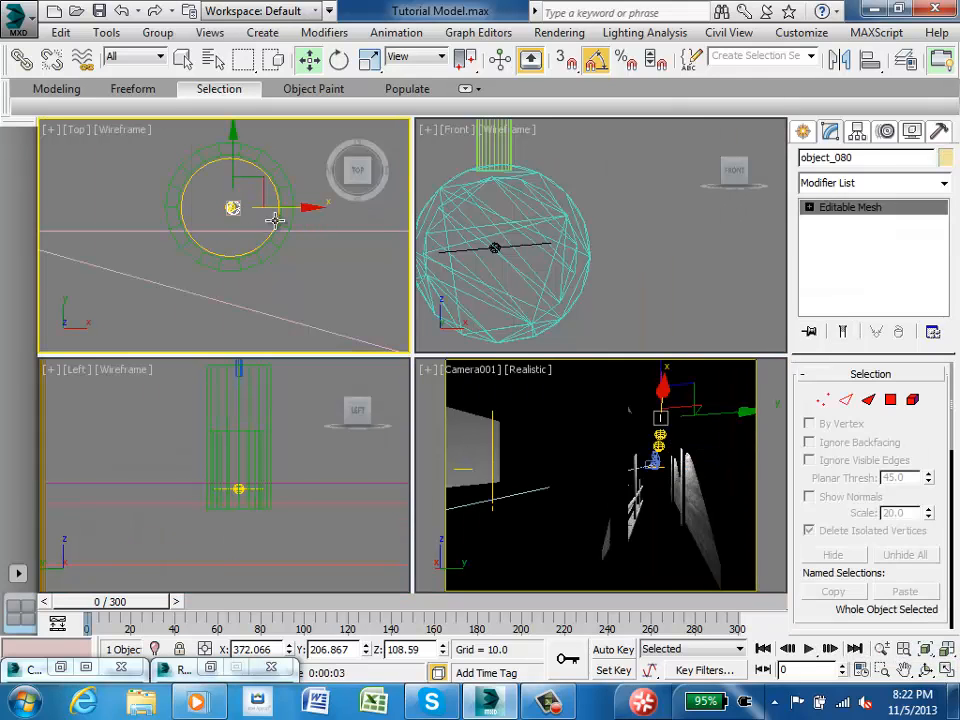
pyautogui.click(279, 214)
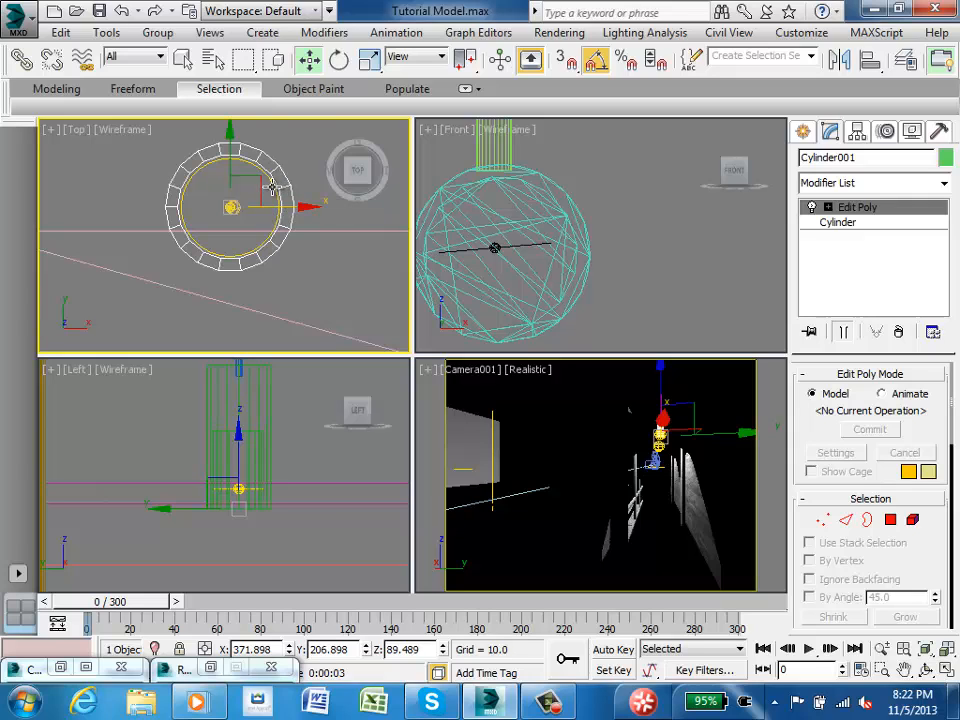
pyautogui.click(182, 61)
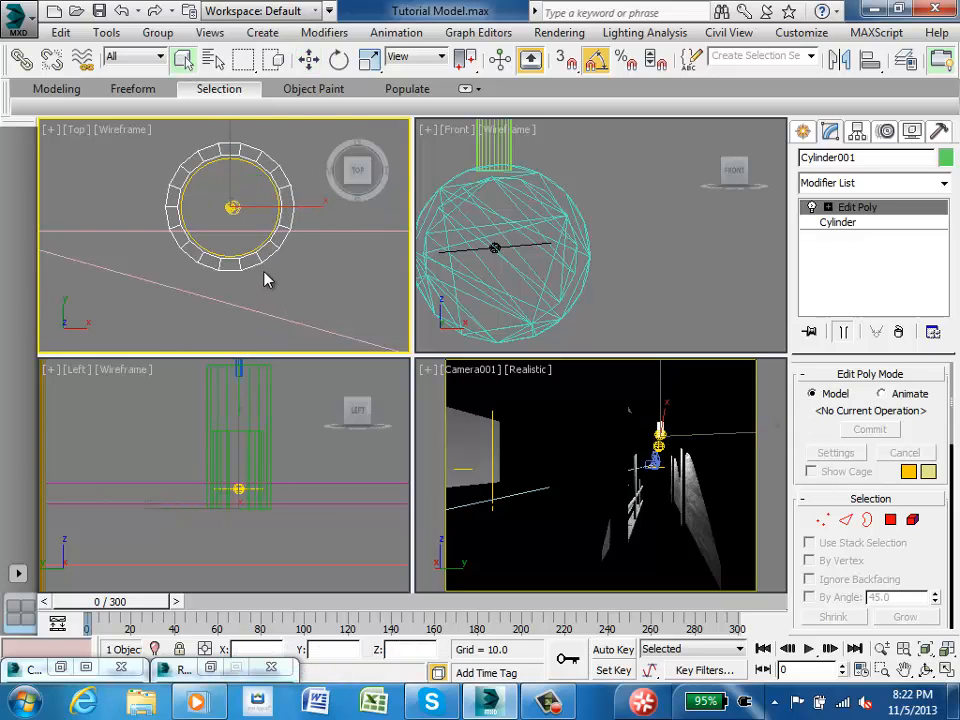
pyautogui.scroll(3, 265, 280)
pyautogui.click(281, 293)
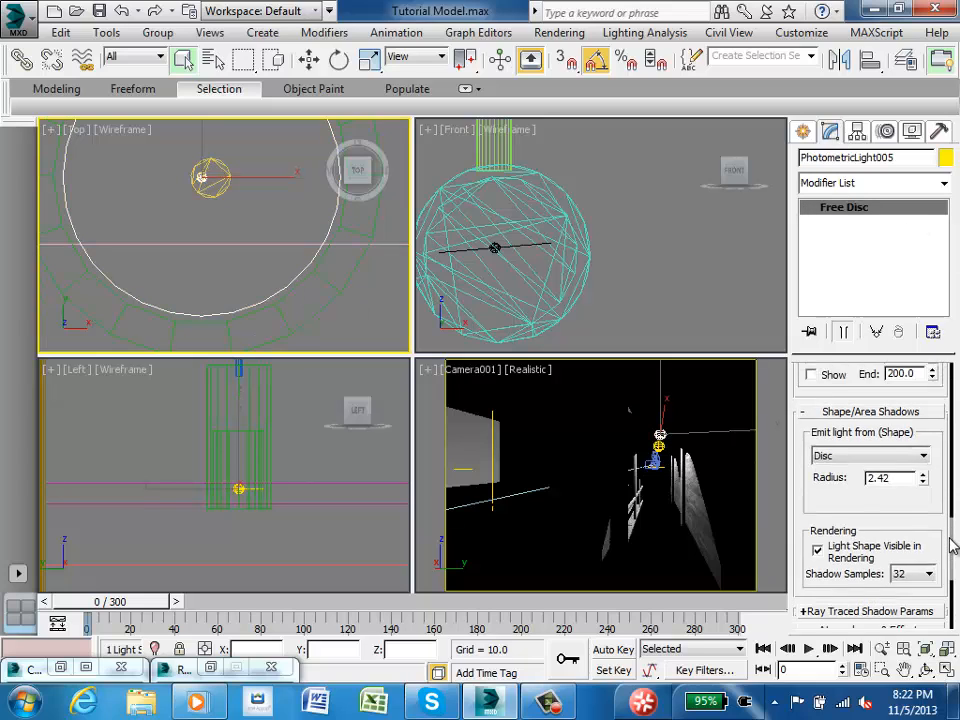
pyautogui.moveTo(951, 542); pyautogui.dragTo(951, 574)
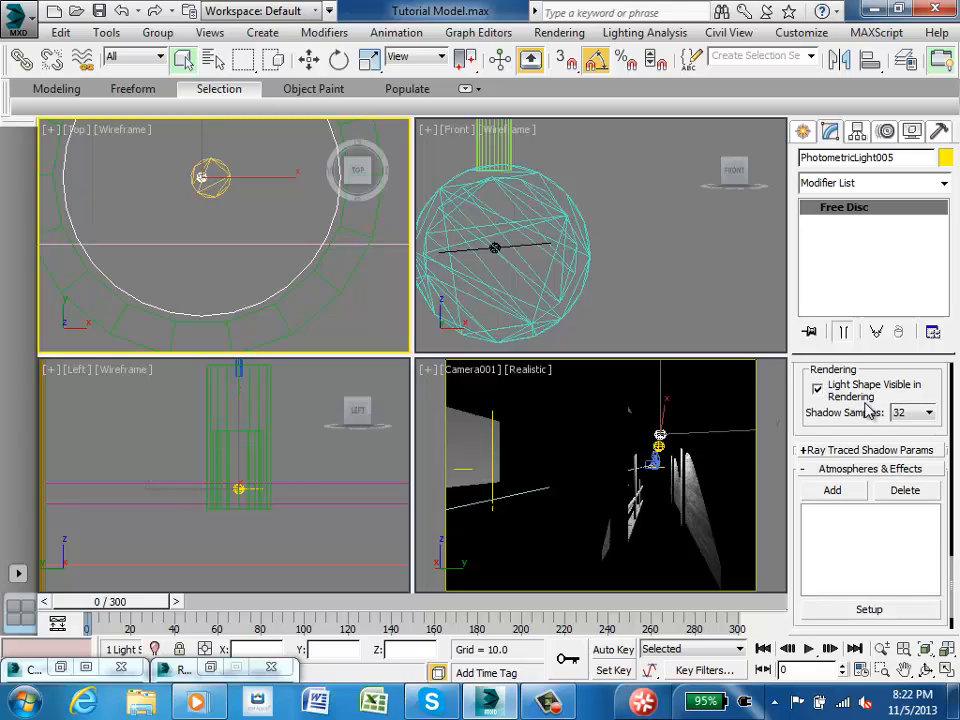
pyautogui.click(931, 412)
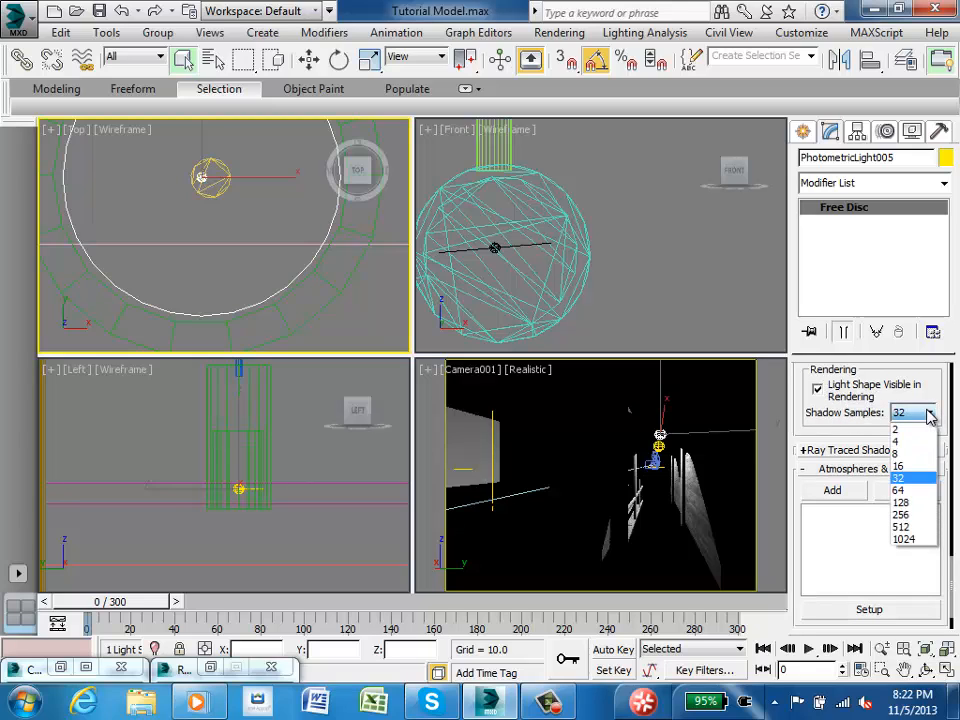
pyautogui.click(914, 491)
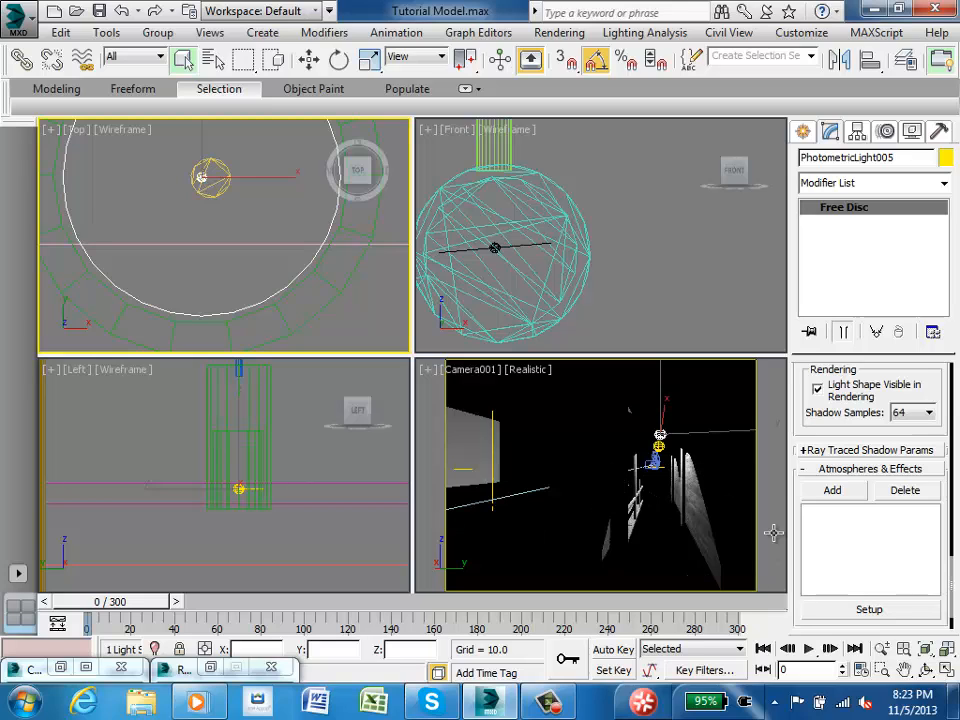
pyautogui.click(931, 418)
pyautogui.click(896, 487)
pyautogui.moveTo(951, 574); pyautogui.dragTo(952, 590)
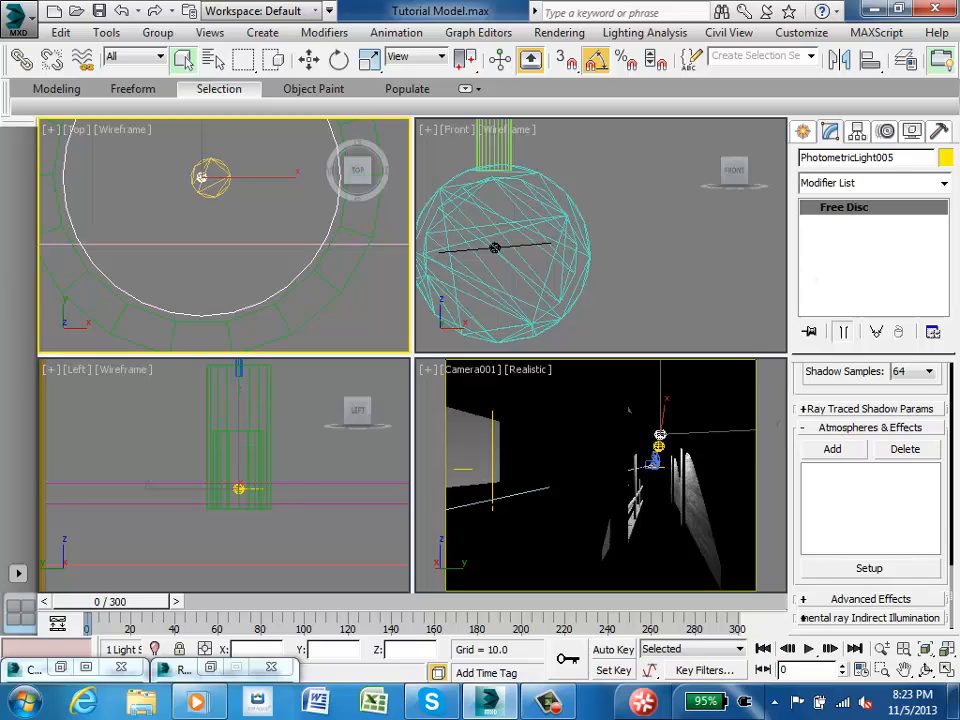
pyautogui.moveTo(950, 580); pyautogui.dragTo(944, 381)
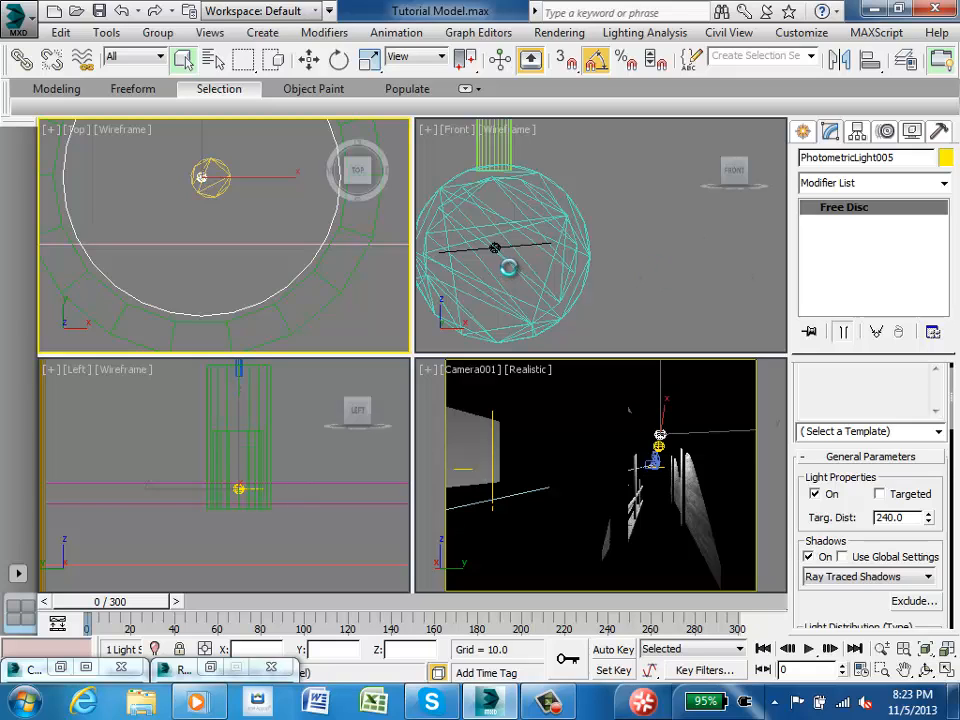
pyautogui.click(508, 274)
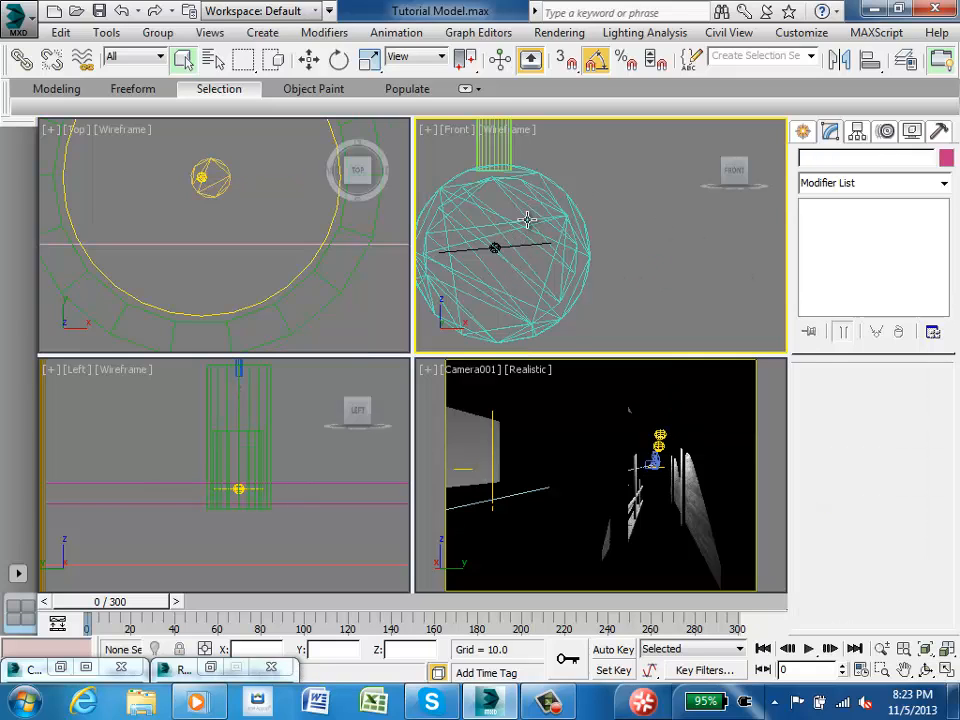
pyautogui.moveTo(527, 220); pyautogui.dragTo(530, 248, button='middle')
pyautogui.scroll(-5, 489, 246)
pyautogui.scroll(-3, 533, 248)
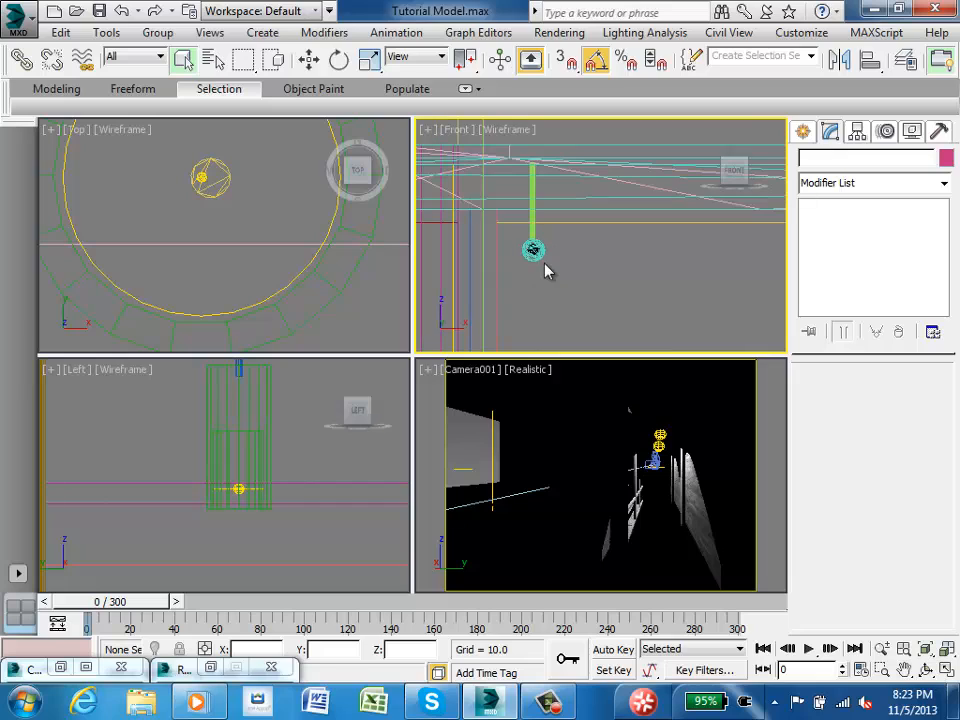
pyautogui.scroll(8, 510, 272)
pyautogui.scroll(1, 595, 212)
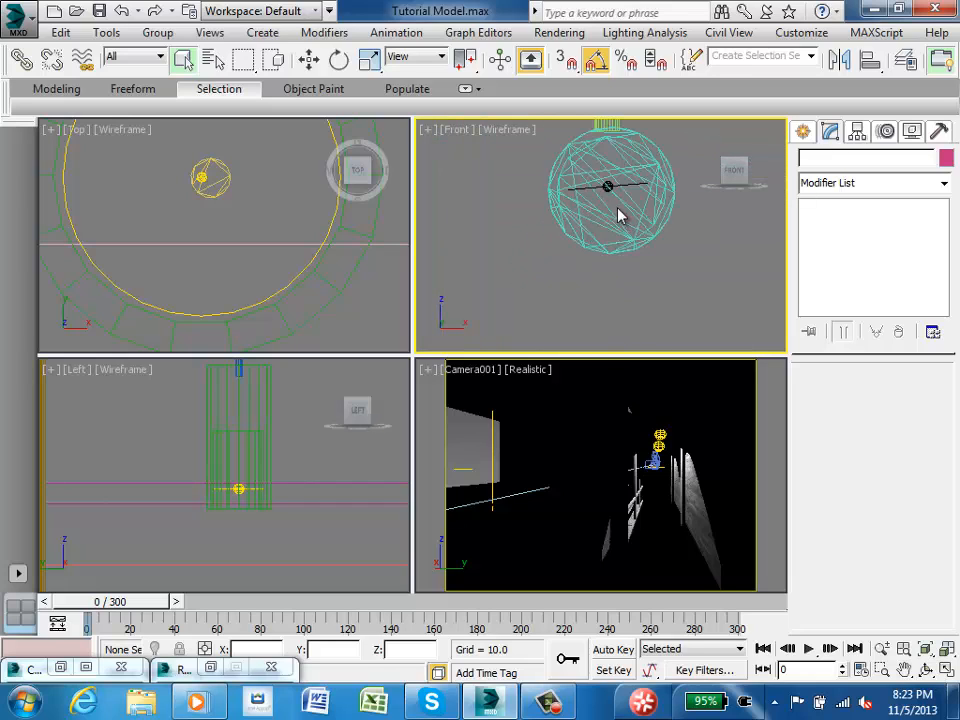
pyautogui.click(611, 187)
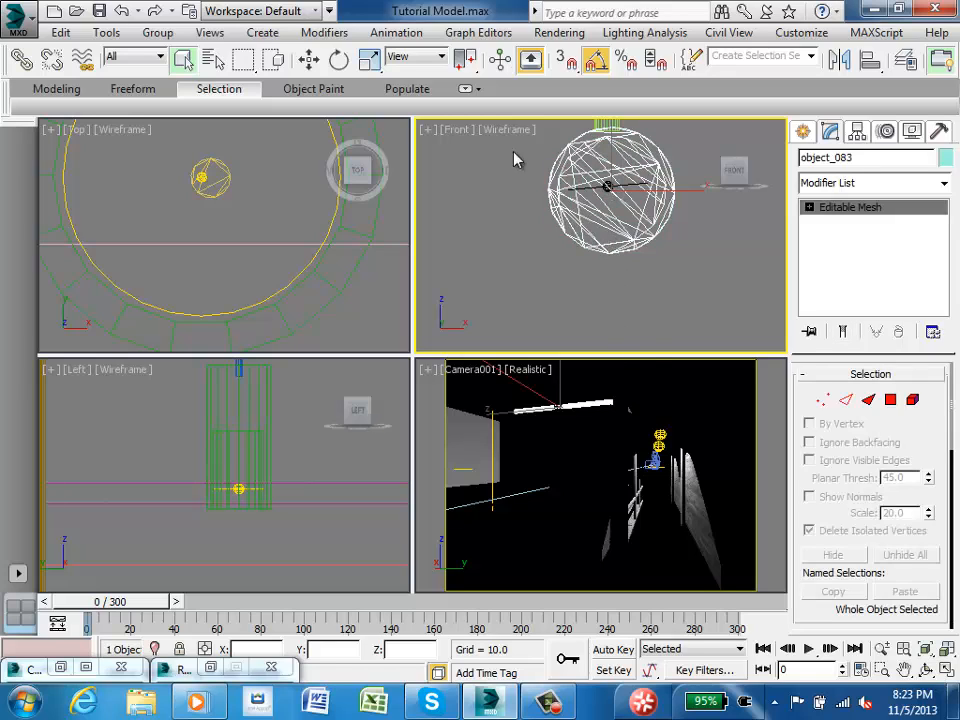
pyautogui.click(670, 268)
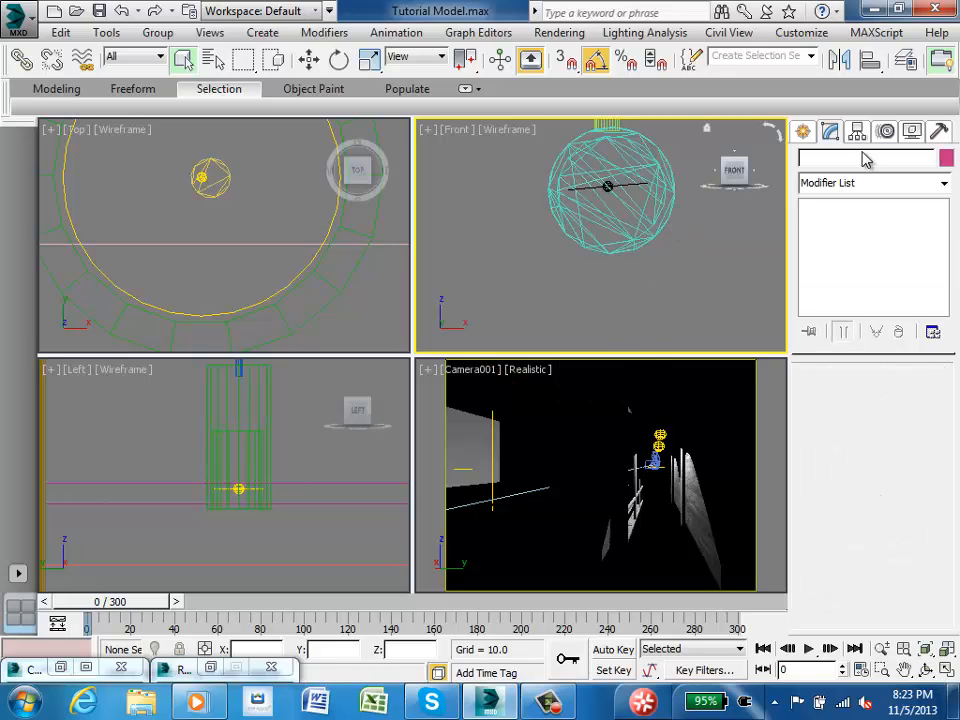
# Move PhotometricLight003 out of the hanging tube lamp along Y in the Top view, clear of the building, and deselect it
pyautogui.click(803, 134)
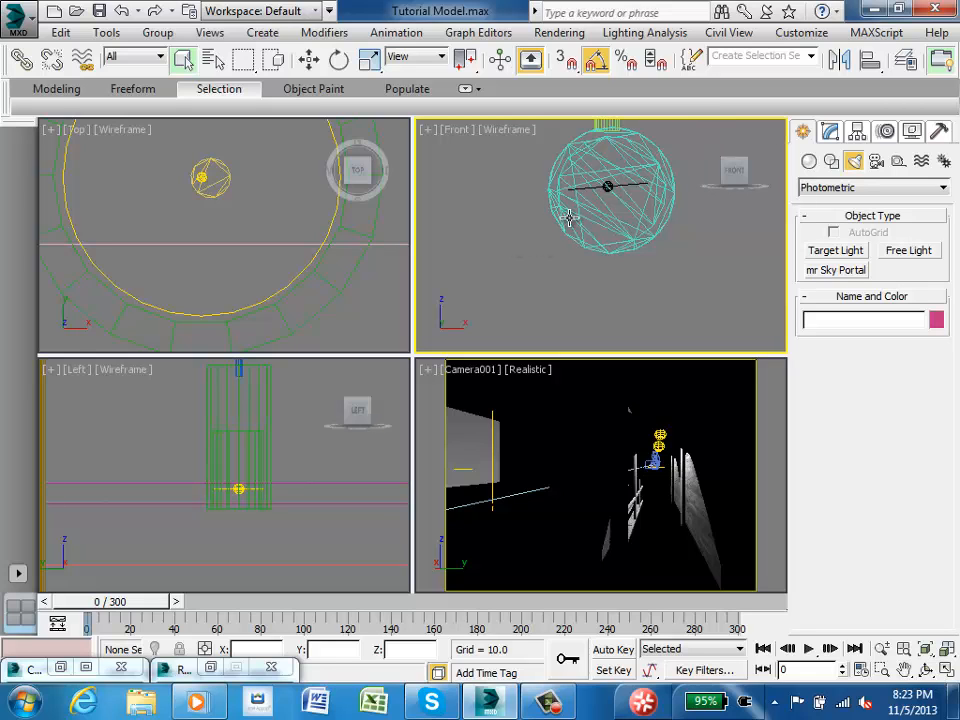
pyautogui.moveTo(366, 236); pyautogui.dragTo(155, 296, button='middle')
pyautogui.scroll(-12, 155, 296)
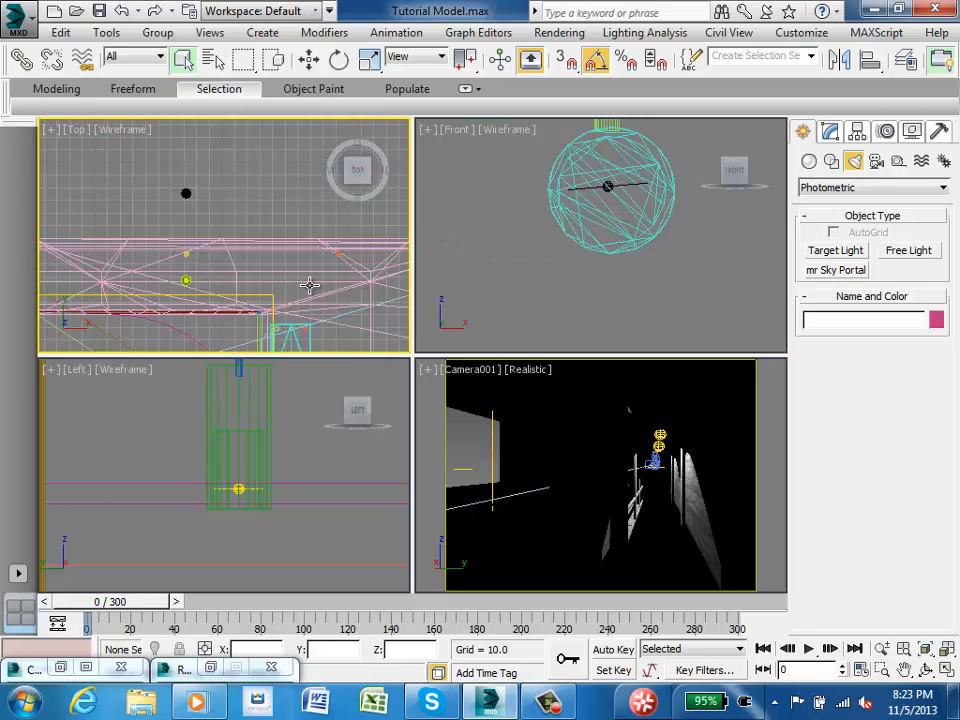
pyautogui.moveTo(309, 285); pyautogui.dragTo(268, 157, button='middle')
pyautogui.scroll(7, 234, 246)
pyautogui.moveTo(234, 246); pyautogui.dragTo(193, 246, button='middle')
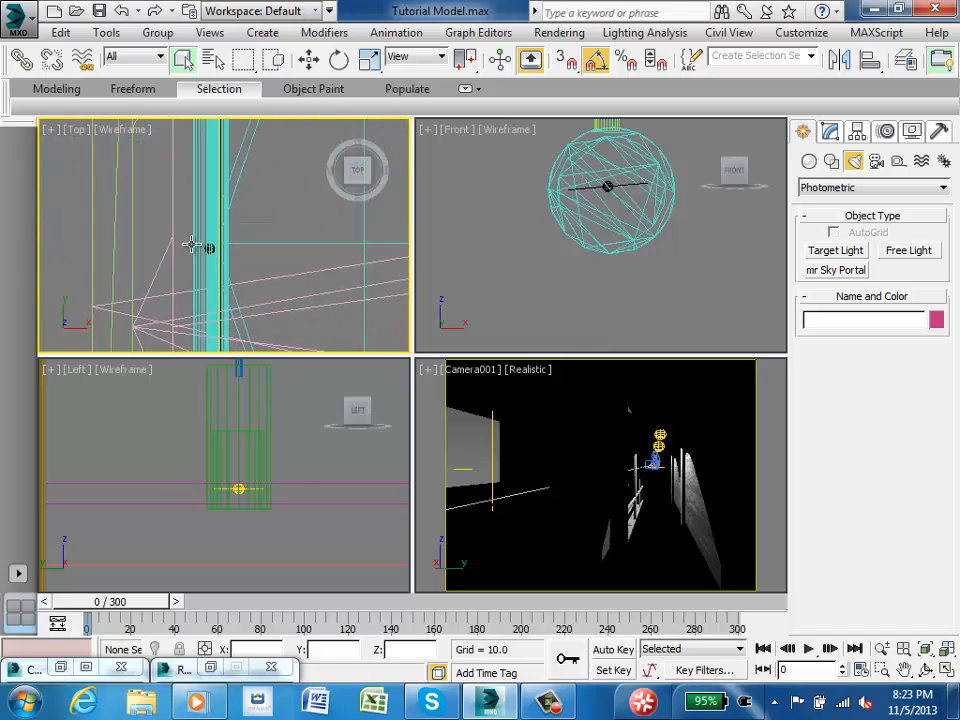
pyautogui.scroll(5, 240, 279)
pyautogui.click(262, 260)
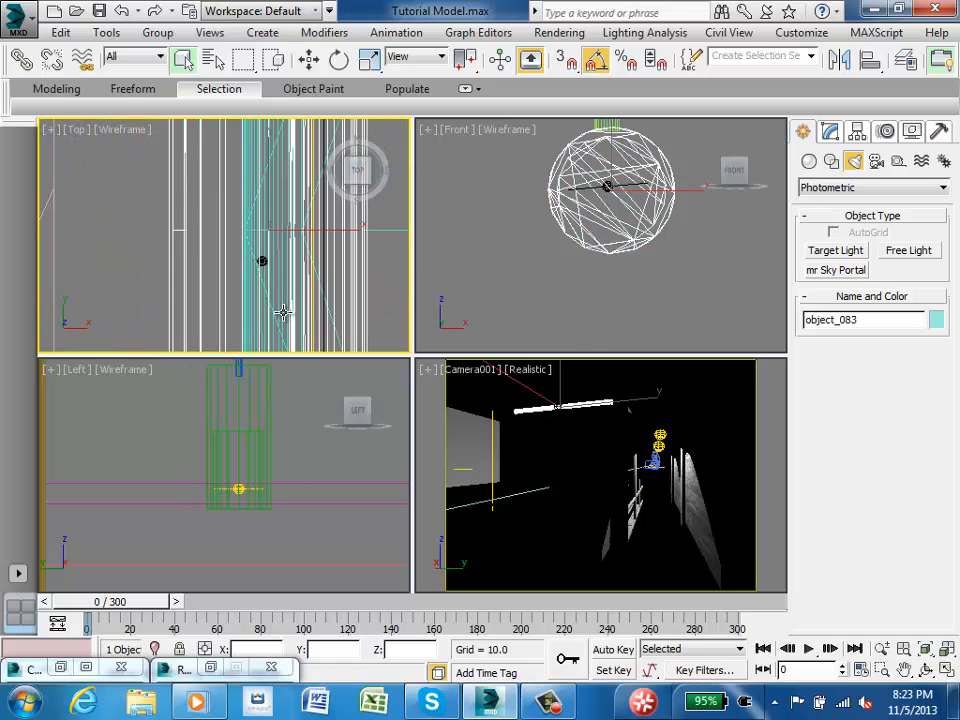
pyautogui.scroll(-8, 275, 275)
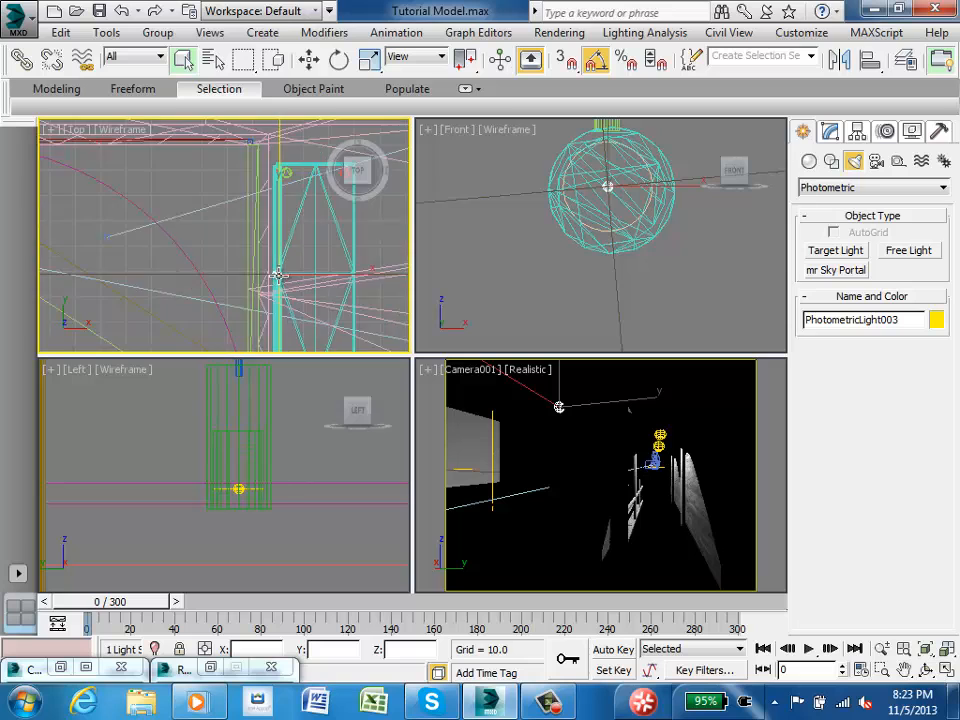
pyautogui.click(311, 60)
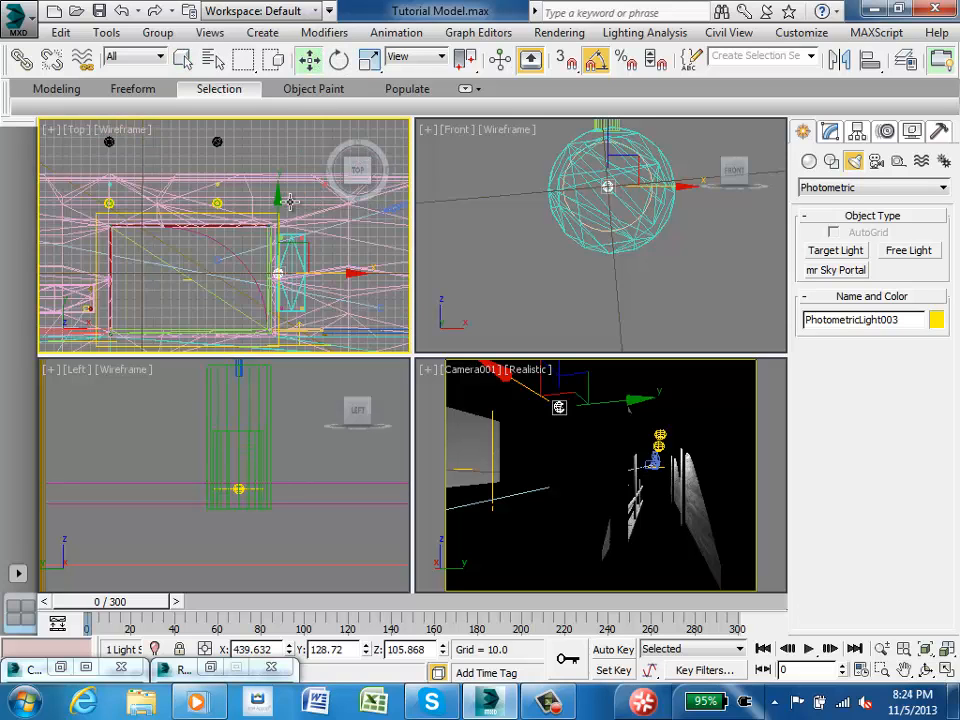
pyautogui.moveTo(283, 200); pyautogui.dragTo(270, 271, button='middle')
pyautogui.moveTo(269, 250); pyautogui.dragTo(269, 89)
pyautogui.click(289, 213)
# Create a photometric free light beside the tube lamp in the Top view at about X 491.18, Y 136.04
pyautogui.scroll(5, 289, 187)
pyautogui.moveTo(288, 185); pyautogui.dragTo(276, 242, button='middle')
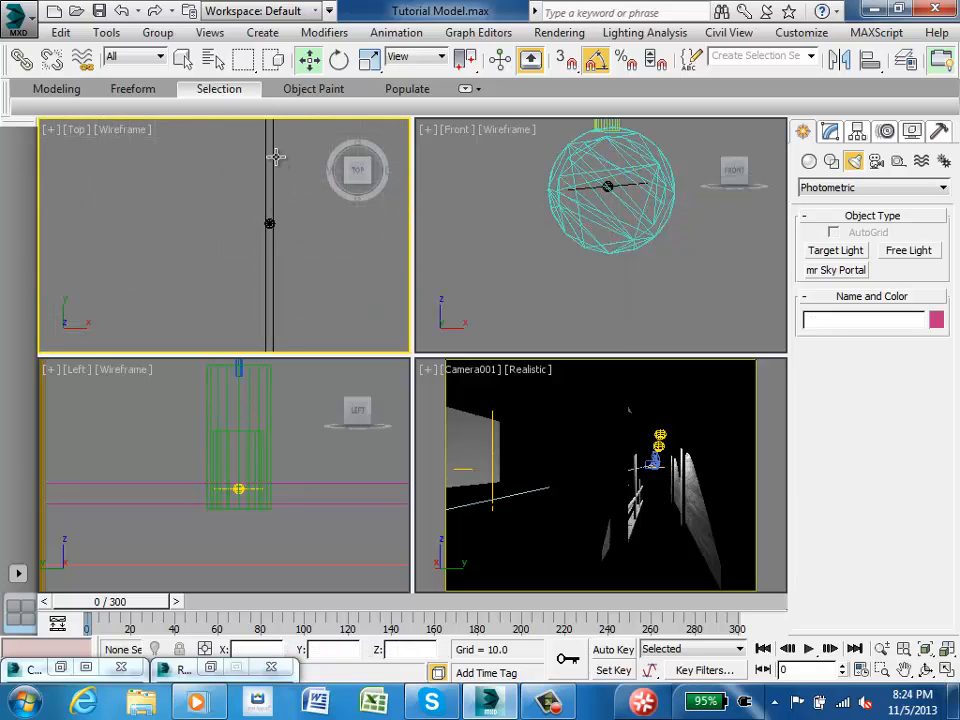
pyautogui.moveTo(276, 157); pyautogui.dragTo(257, 136, button='middle')
pyautogui.moveTo(246, 276); pyautogui.dragTo(252, 219, button='middle')
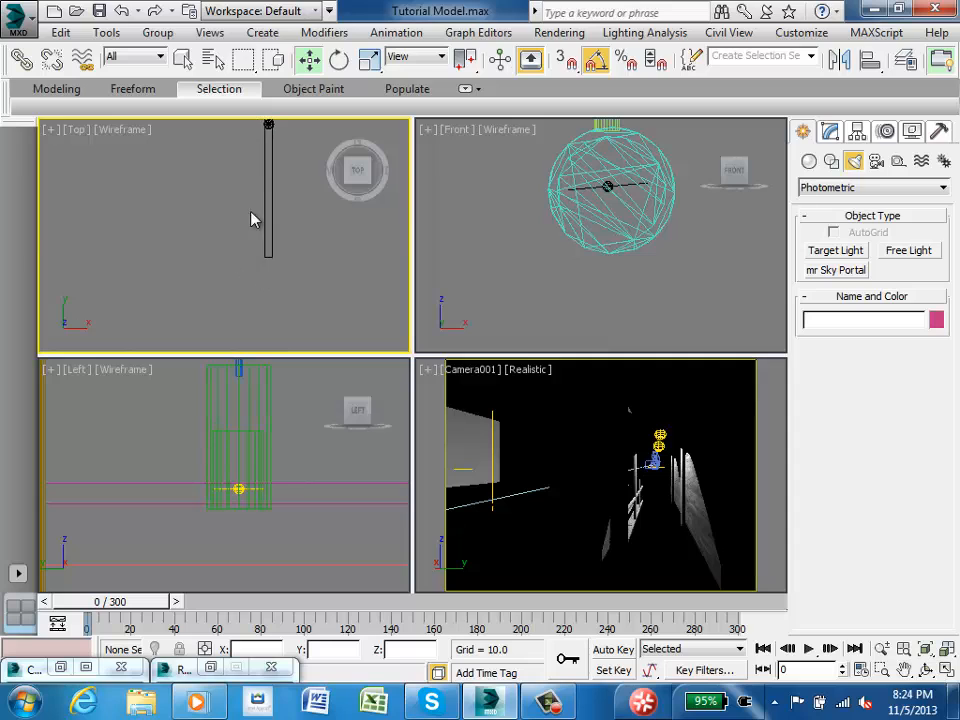
pyautogui.click(560, 273)
pyautogui.scroll(-5, 557, 268)
pyautogui.scroll(-6, 236, 216)
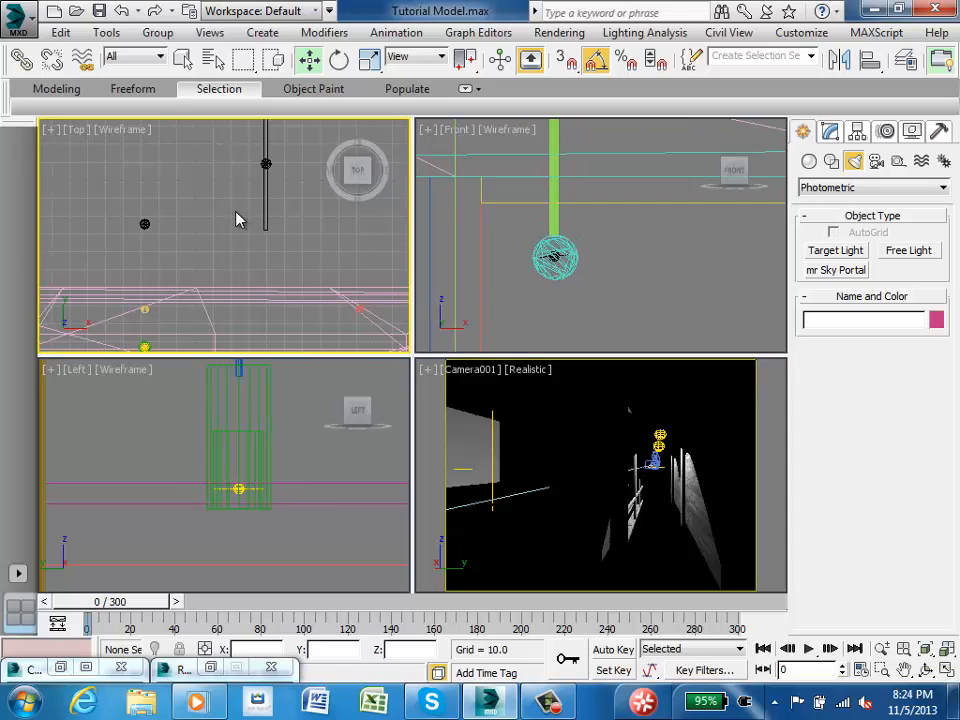
pyautogui.moveTo(236, 251); pyautogui.dragTo(225, 161, button='middle')
pyautogui.scroll(4, 259, 200)
pyautogui.scroll(3, 262, 196)
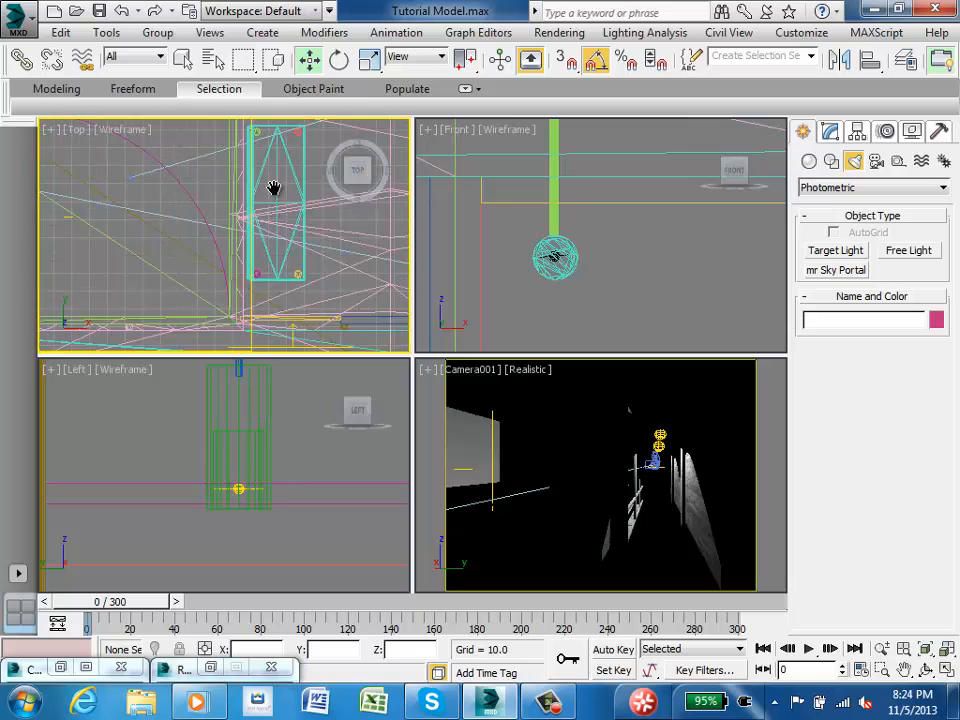
pyautogui.moveTo(270, 190); pyautogui.dragTo(227, 196, button='middle')
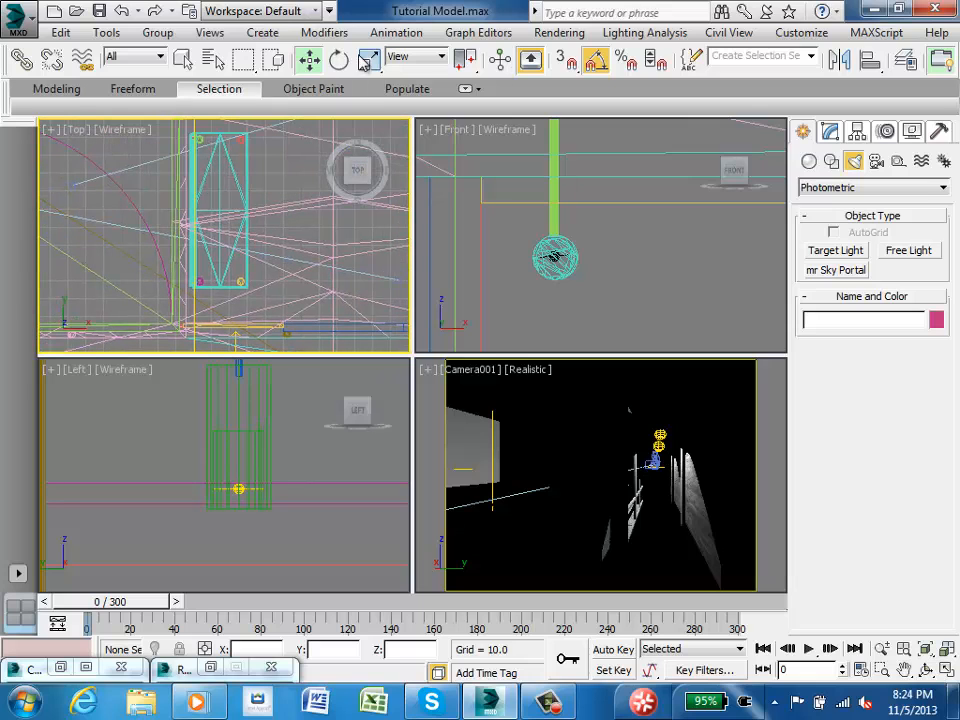
pyautogui.click(902, 251)
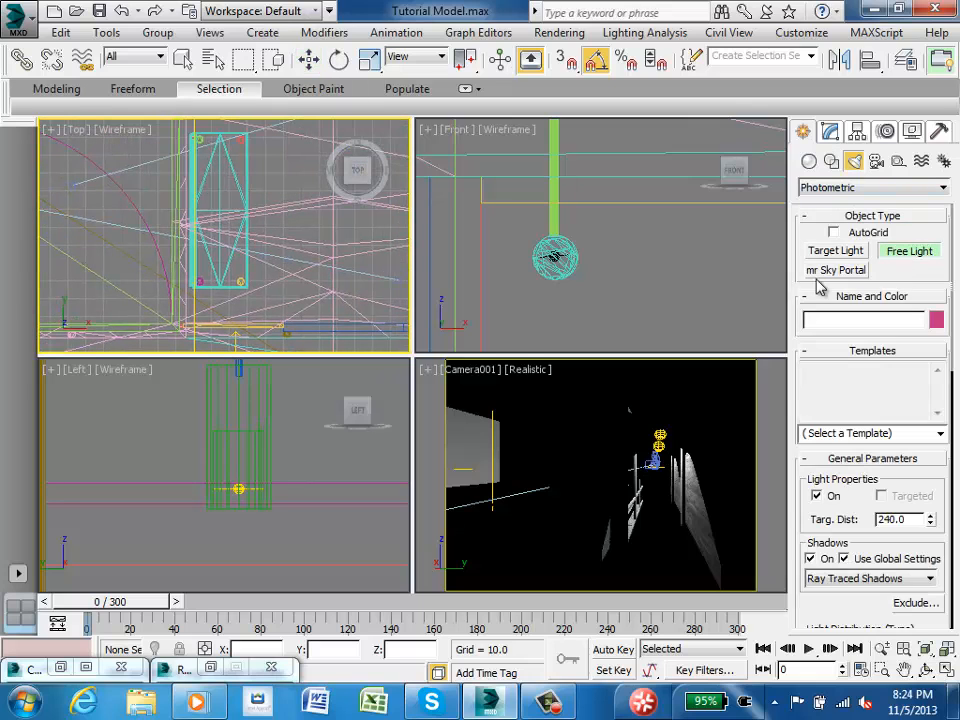
pyautogui.click(286, 199)
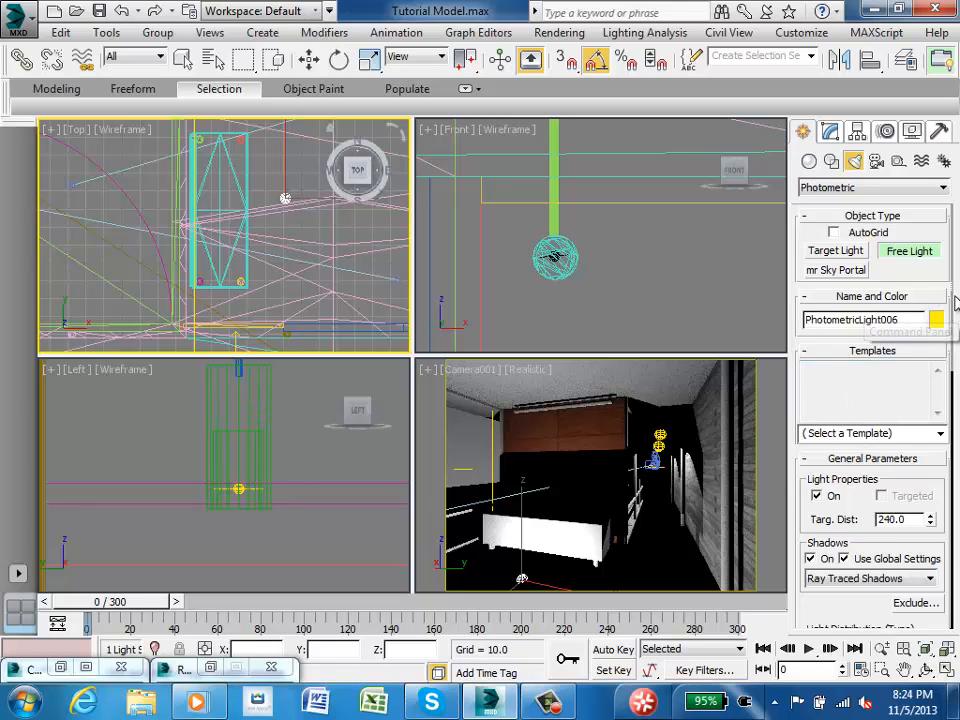
# Set the new free light PhotometricLight006 to emit light from a Rectangle shape
pyautogui.moveTo(953, 303)
pyautogui.mouseDown()
pyautogui.moveTo(954, 313)
pyautogui.moveTo(952, 298)
pyautogui.mouseUp()
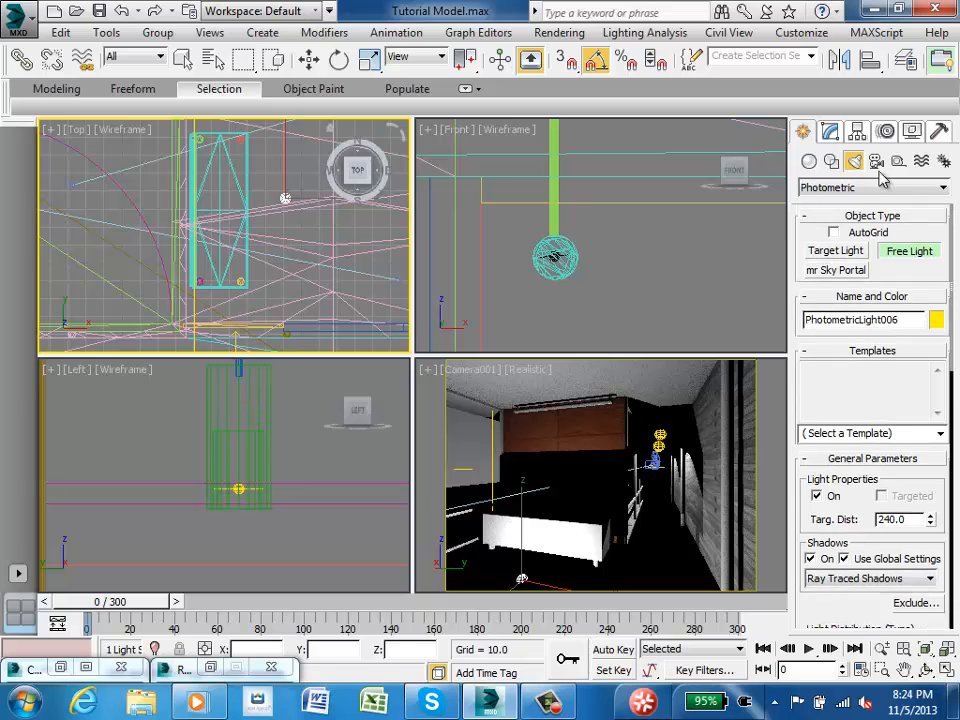
pyautogui.click(830, 132)
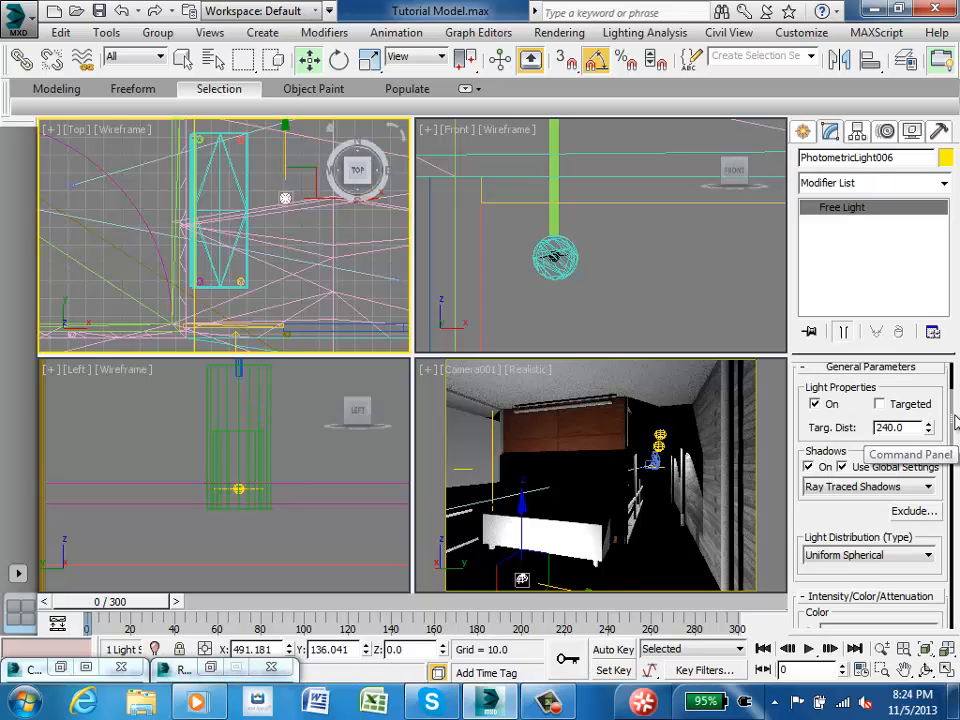
pyautogui.moveTo(953, 420); pyautogui.dragTo(953, 548)
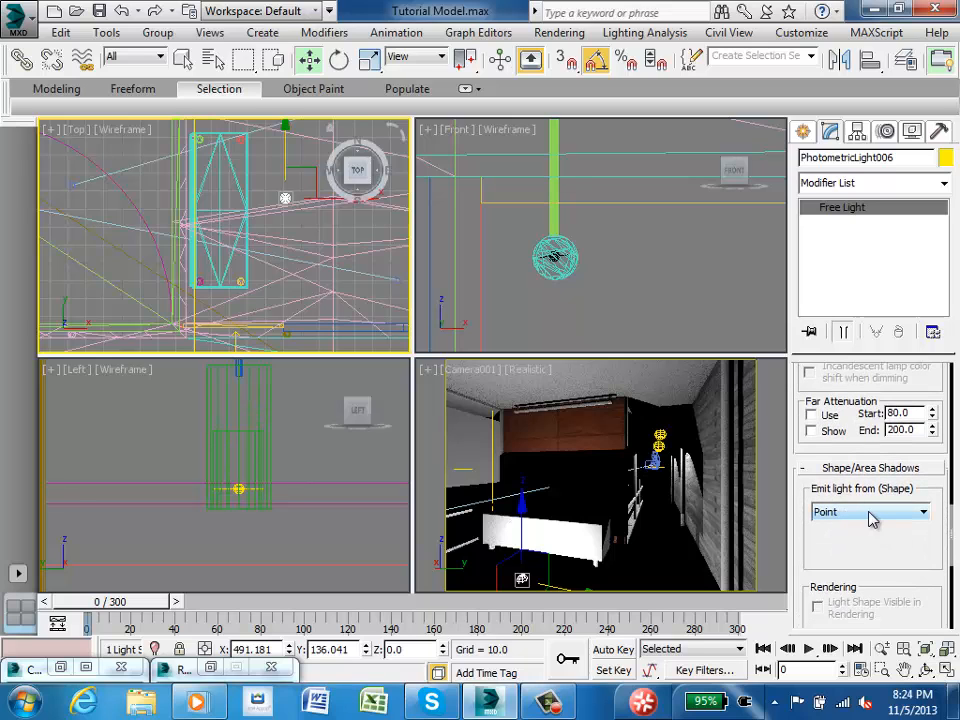
pyautogui.click(862, 519)
pyautogui.click(825, 551)
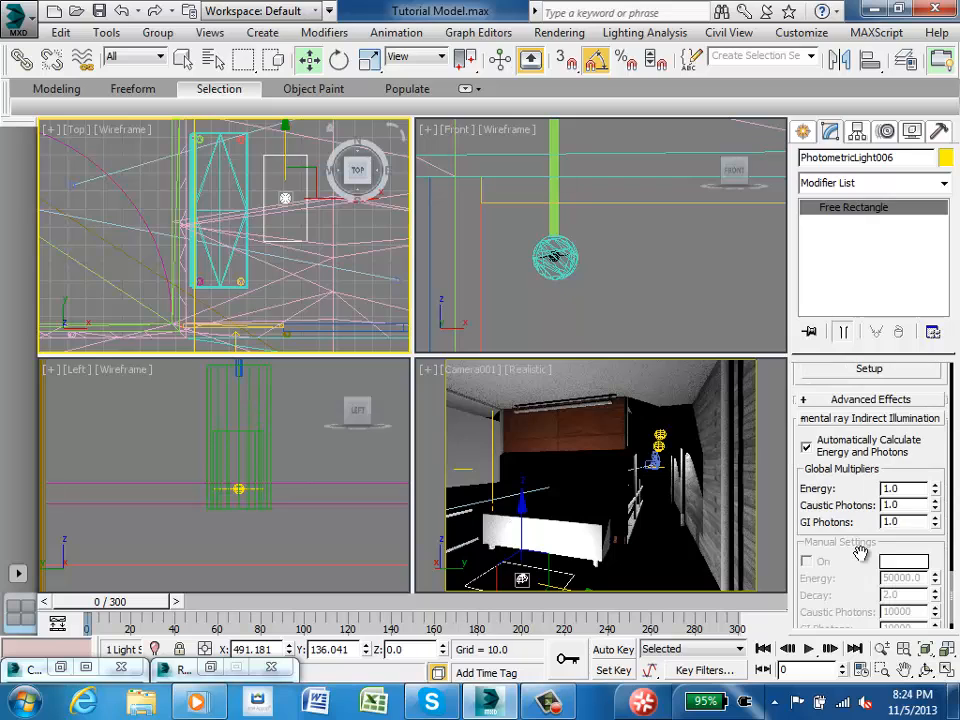
# Narrow the rectangle light's emitting shape to a width of 1.92
pyautogui.scroll(5, 278, 205)
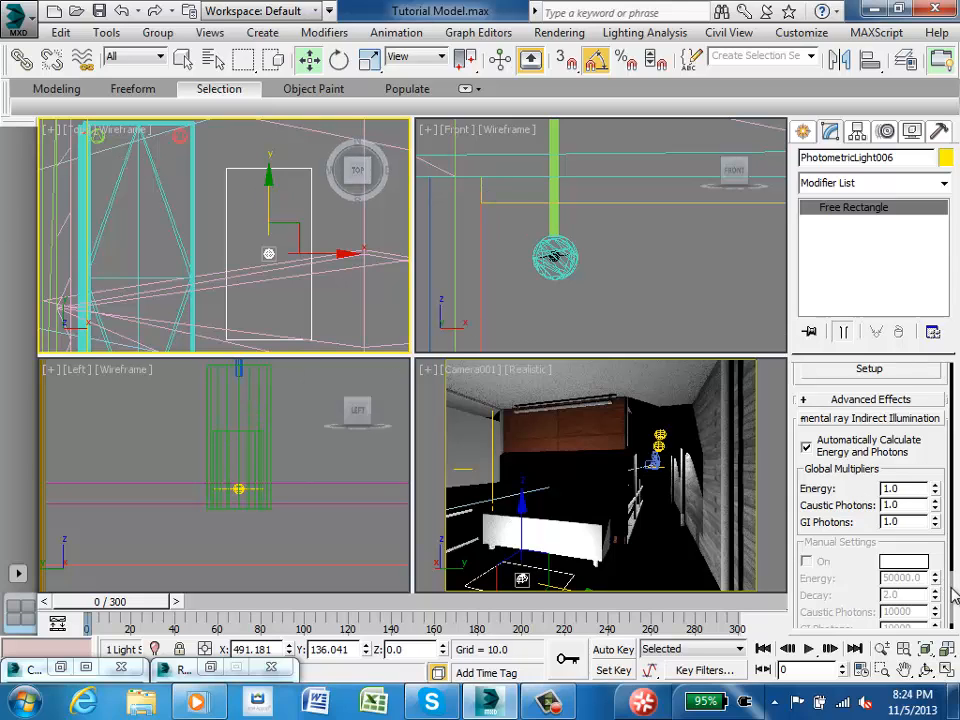
pyautogui.moveTo(953, 593); pyautogui.dragTo(954, 499)
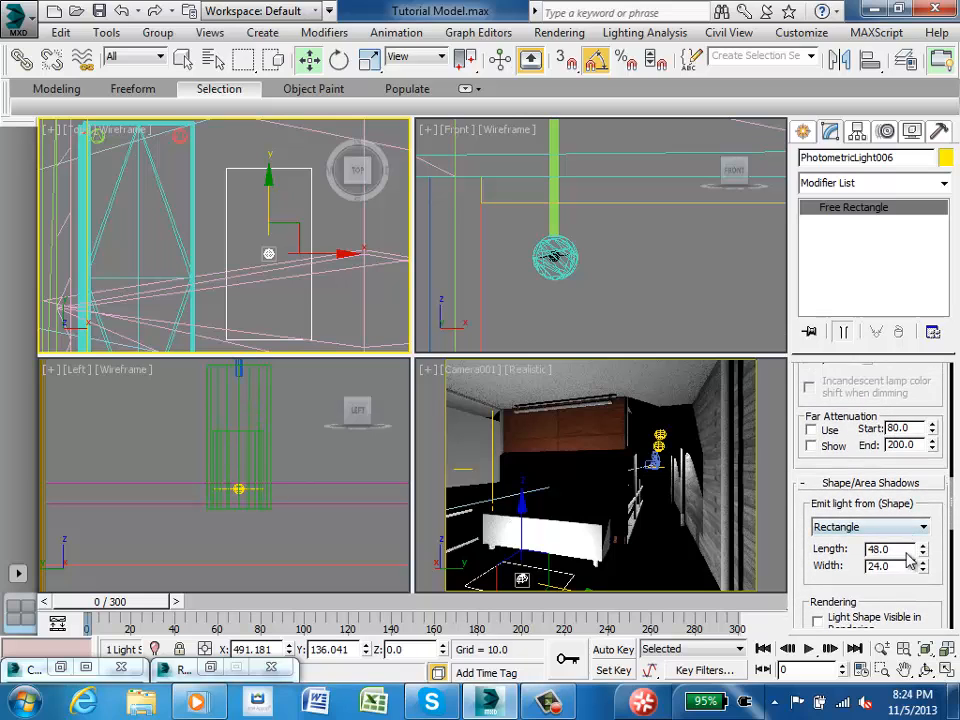
pyautogui.moveTo(922, 572); pyautogui.dragTo(919, 654)
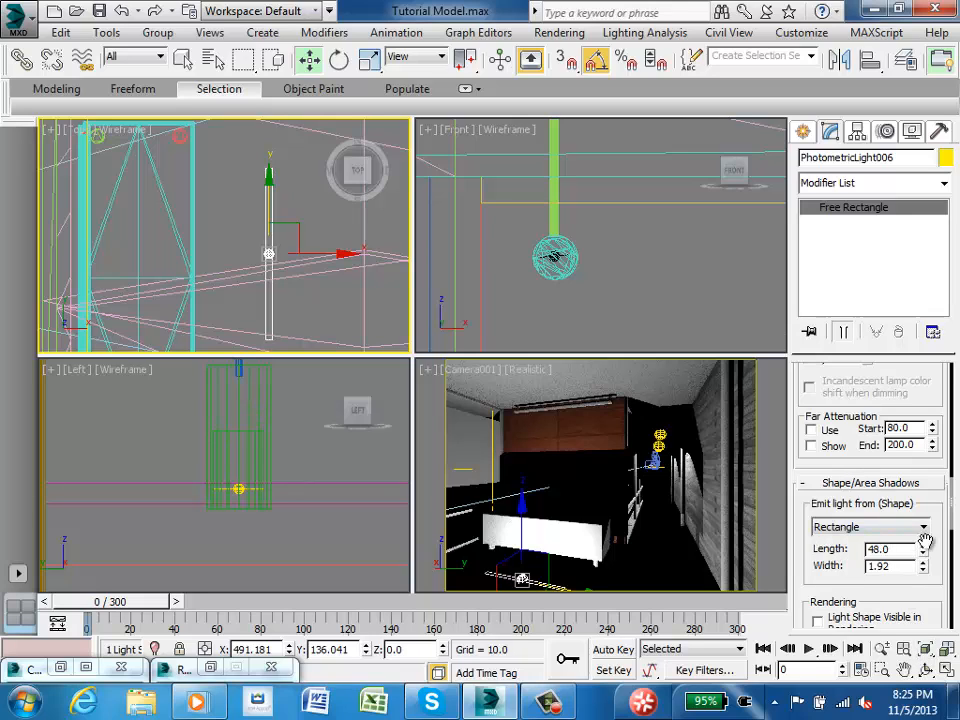
# Move the rectangle light toward the tube lamp in the Top view to about X 449.80, Y 128.15, and set its length to 74.88
pyautogui.scroll(-2, 219, 195)
pyautogui.moveTo(165, 204); pyautogui.dragTo(231, 182, button='middle')
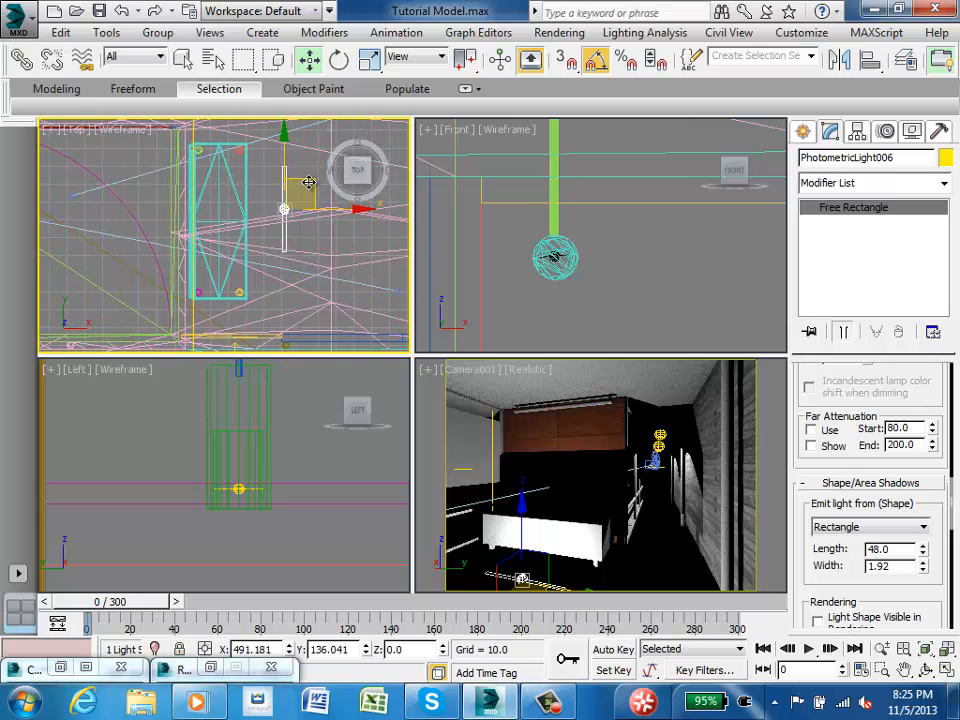
pyautogui.moveTo(305, 192); pyautogui.dragTo(234, 196)
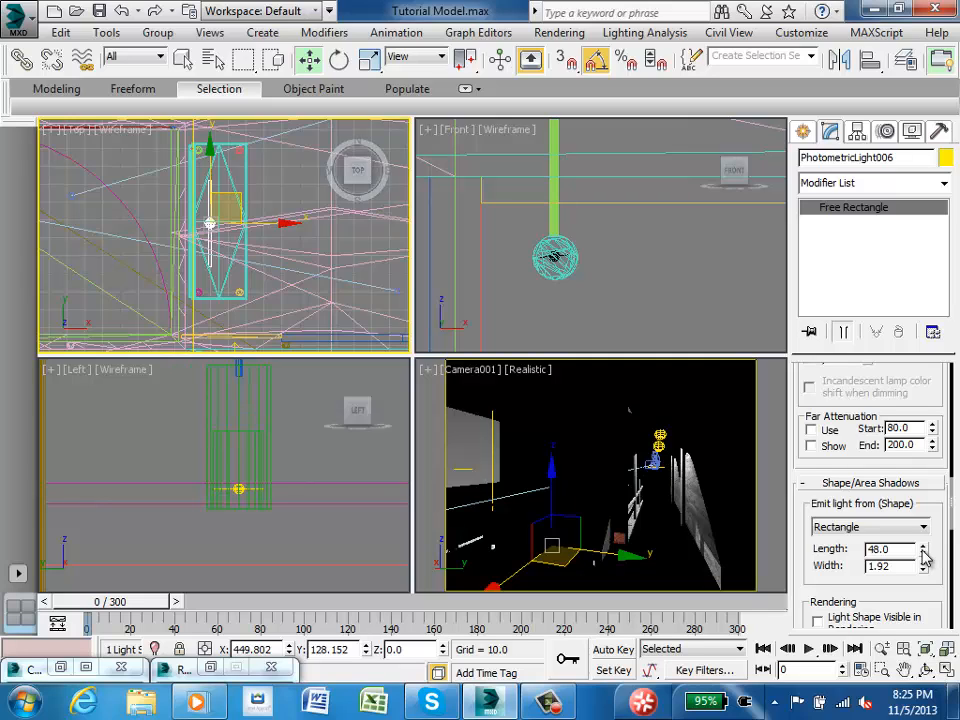
pyautogui.moveTo(924, 556); pyautogui.dragTo(928, 497)
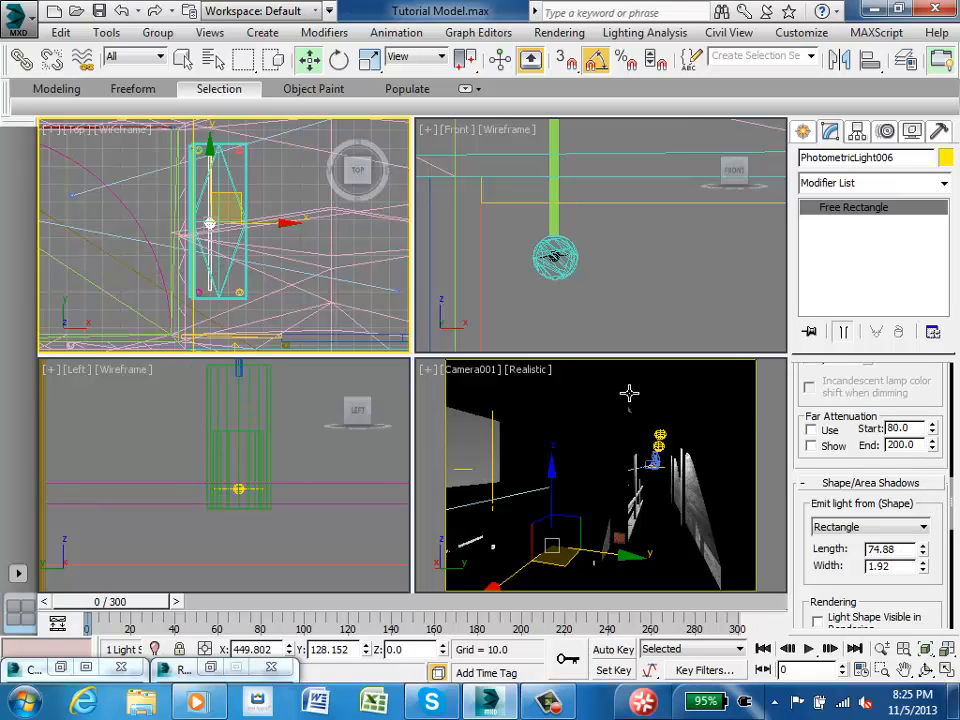
# Raise the rectangle light in the Front view to the tube lamp's height, at about Z 106.58
pyautogui.scroll(-2, 655, 301)
pyautogui.scroll(-3, 655, 296)
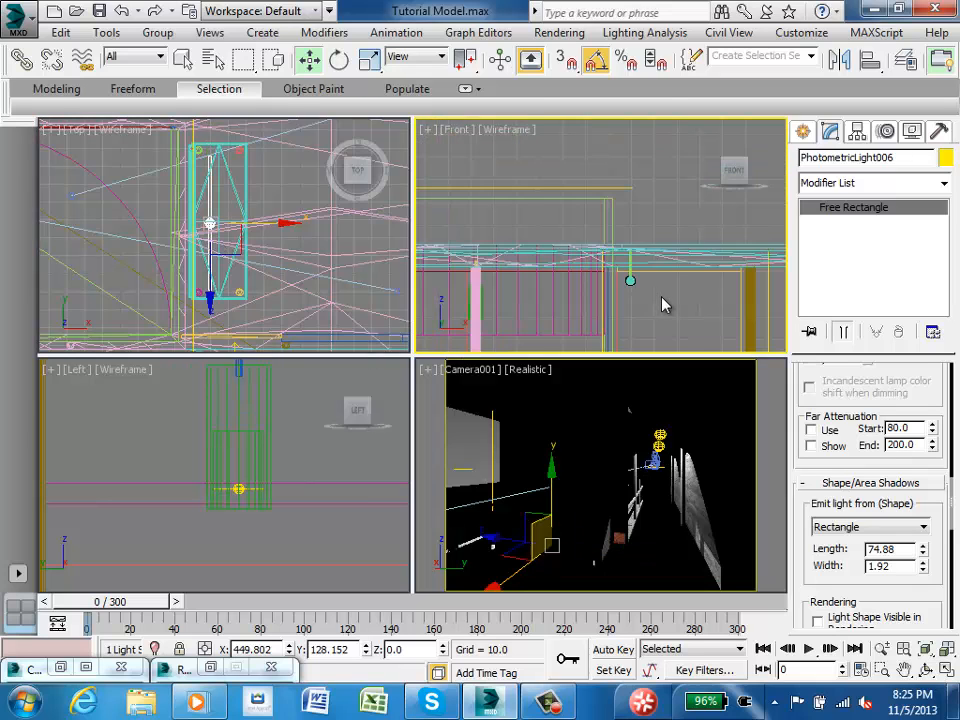
pyautogui.moveTo(661, 300); pyautogui.dragTo(601, 163, button='middle')
pyautogui.scroll(-4, 616, 275)
pyautogui.scroll(4, 621, 293)
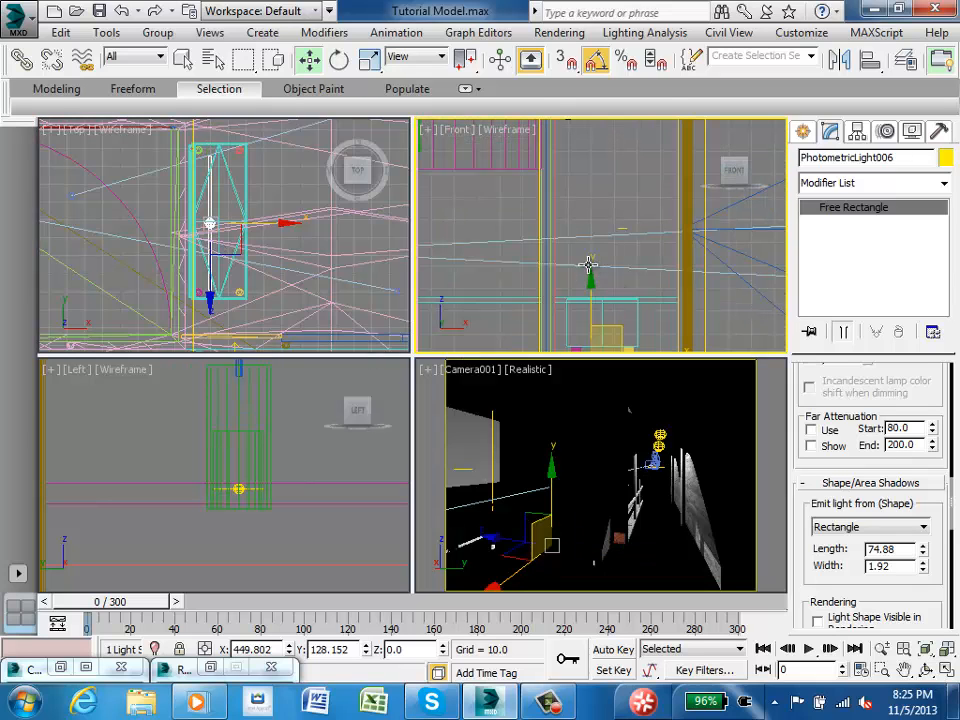
pyautogui.moveTo(588, 265); pyautogui.dragTo(606, 224)
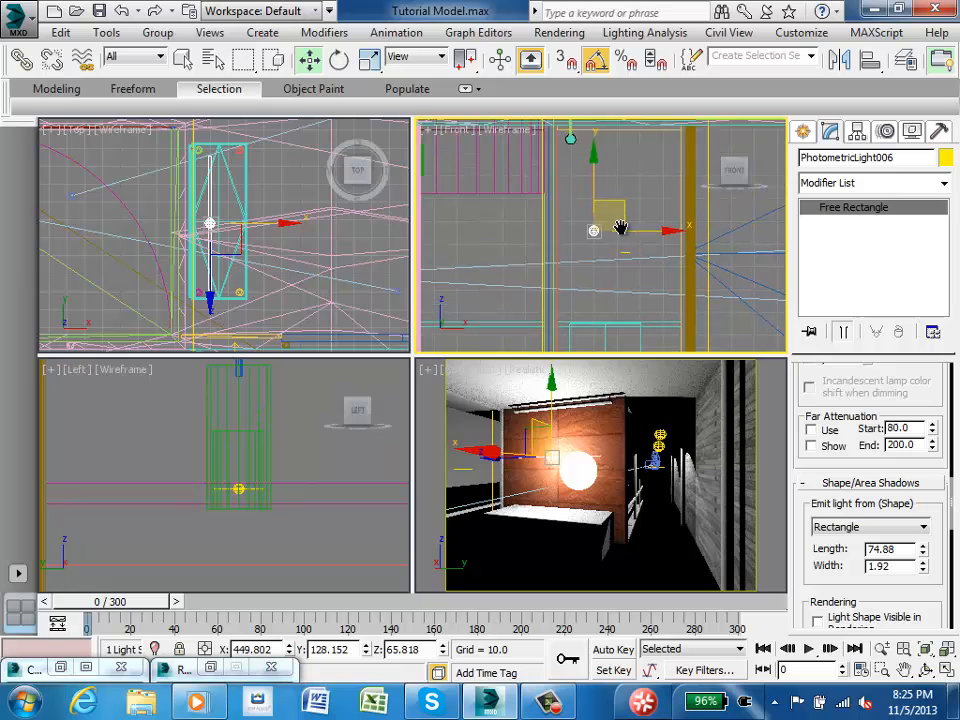
pyautogui.moveTo(620, 228); pyautogui.dragTo(619, 319, button='middle')
pyautogui.moveTo(594, 259); pyautogui.dragTo(597, 166)
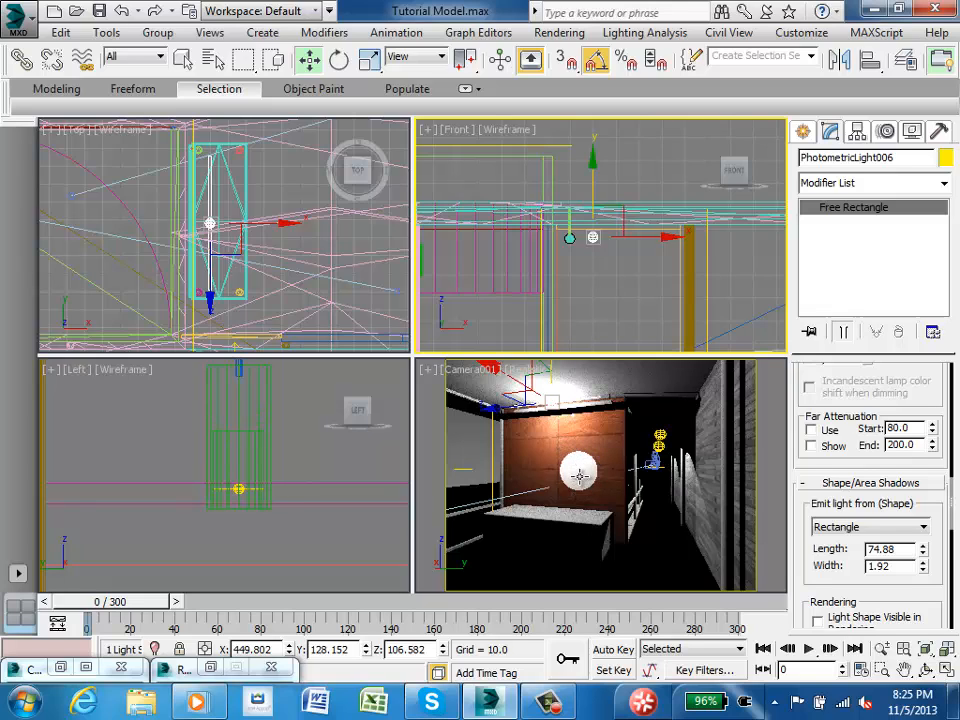
# Center the rectangle light inside the round tube lamp in the Front view at about X 439.60, Z 105.94
pyautogui.scroll(3, 634, 231)
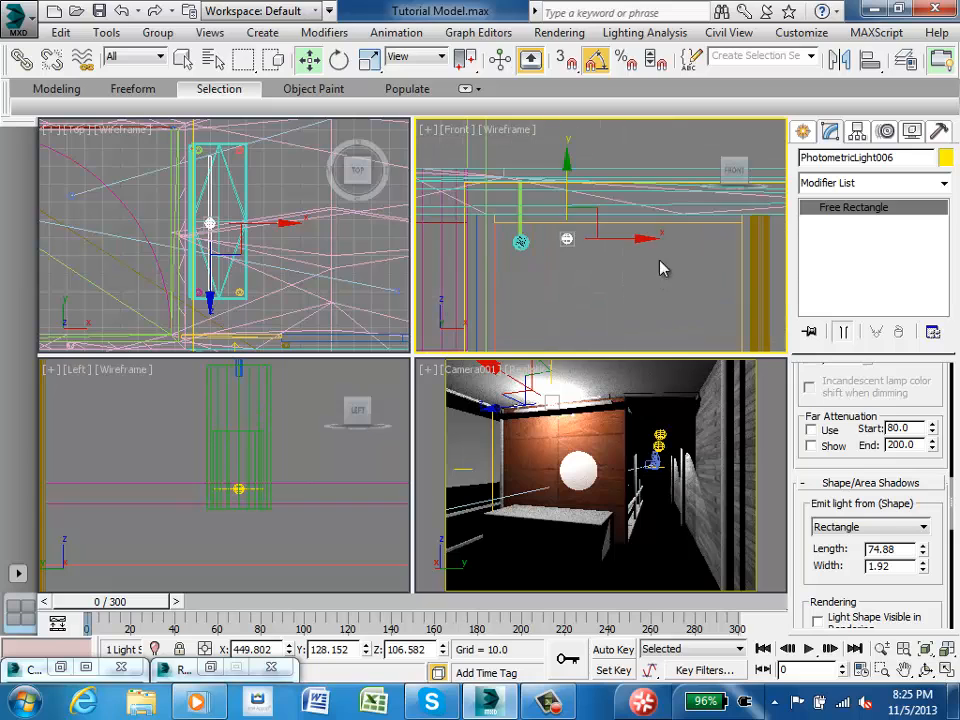
pyautogui.moveTo(645, 241); pyautogui.dragTo(615, 241)
pyautogui.moveTo(559, 255); pyautogui.dragTo(593, 271, button='middle')
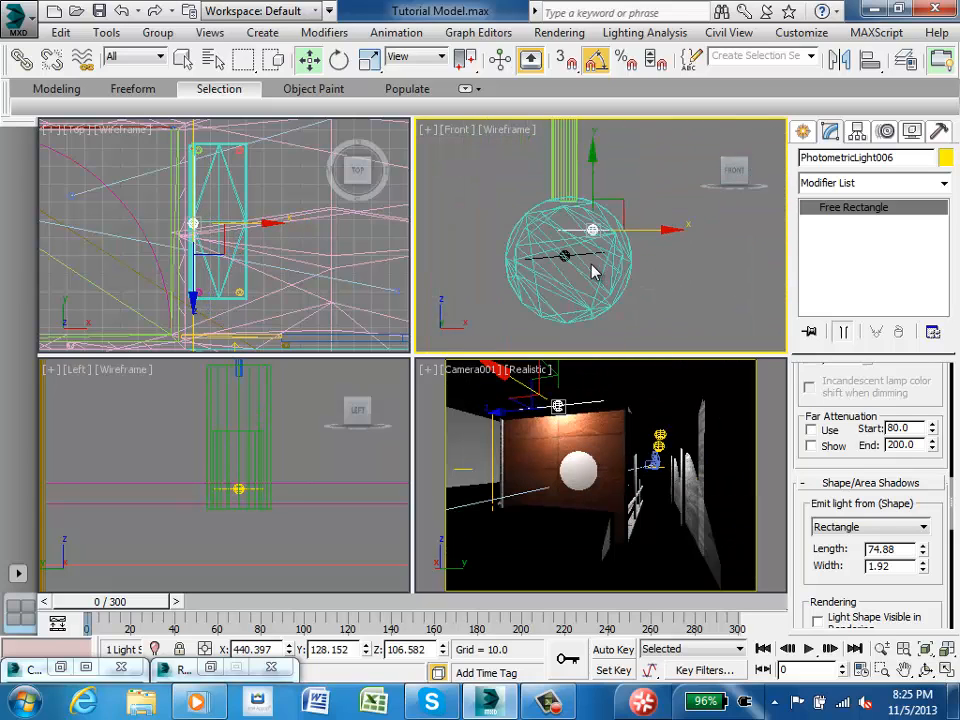
pyautogui.moveTo(619, 196); pyautogui.dragTo(590, 220)
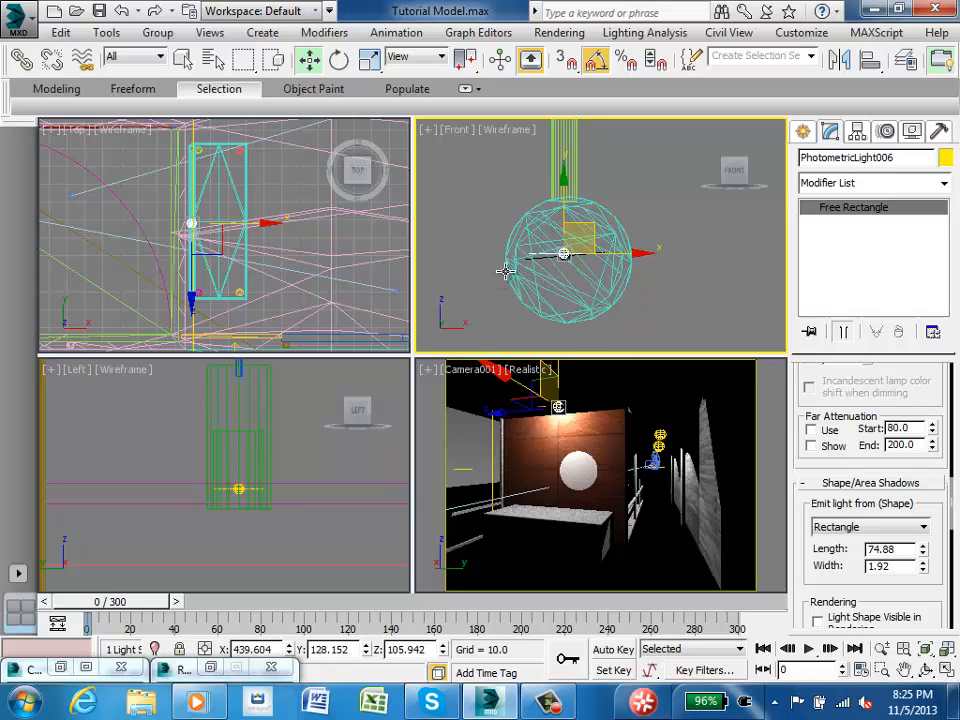
# Rotate the rectangle light -10 degrees about Y in the Front view, and select the surrounding tube mesh object_083
pyautogui.click(339, 59)
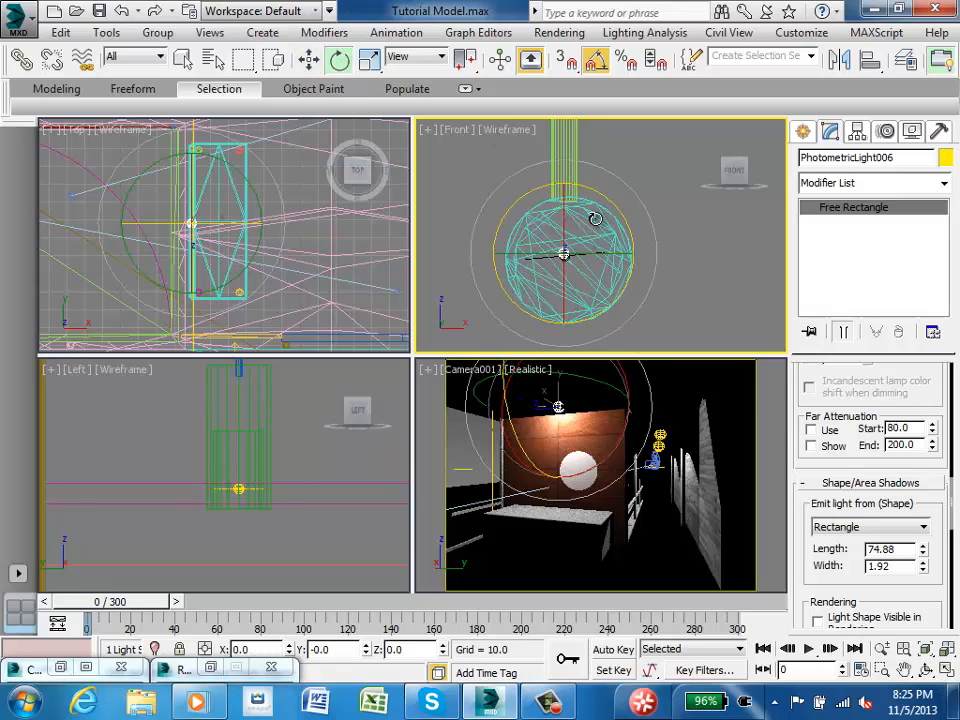
pyautogui.moveTo(617, 204); pyautogui.dragTo(620, 190)
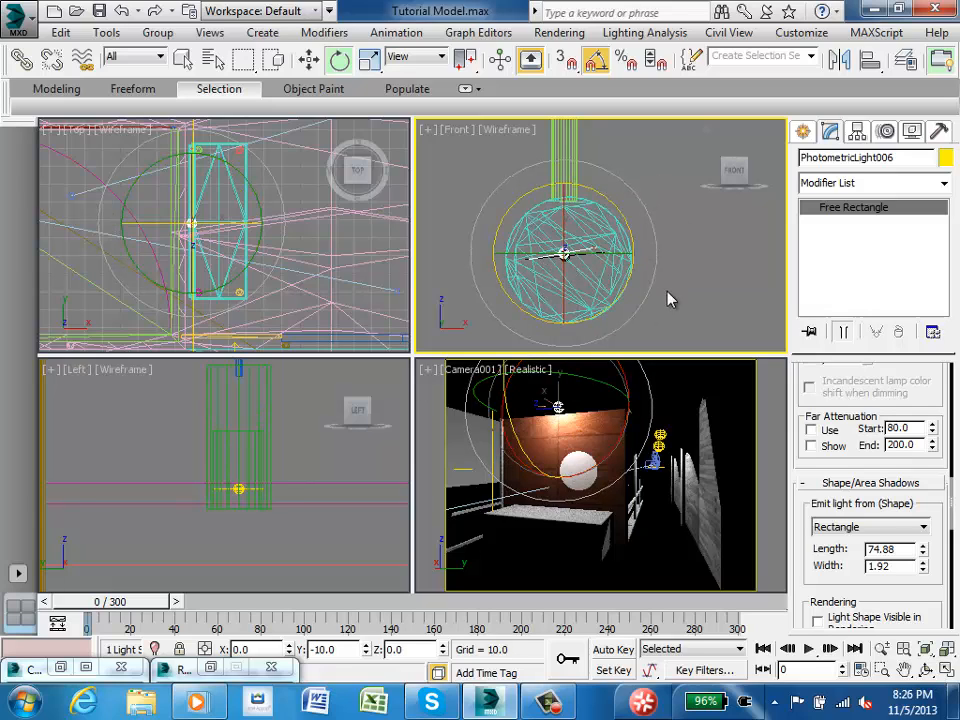
pyautogui.click(182, 58)
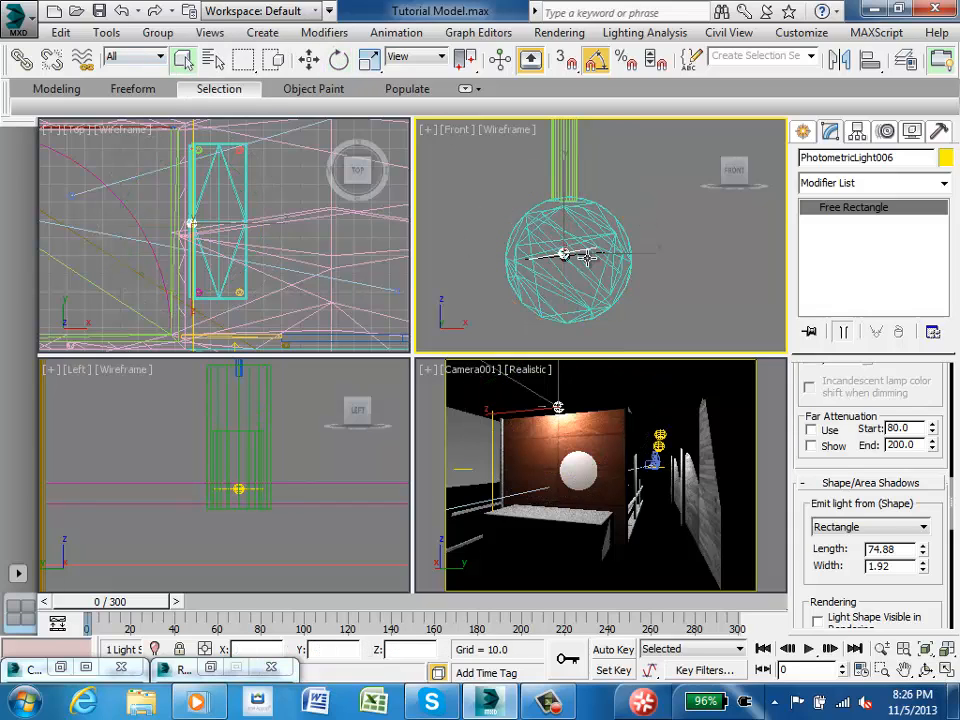
pyautogui.click(500, 272)
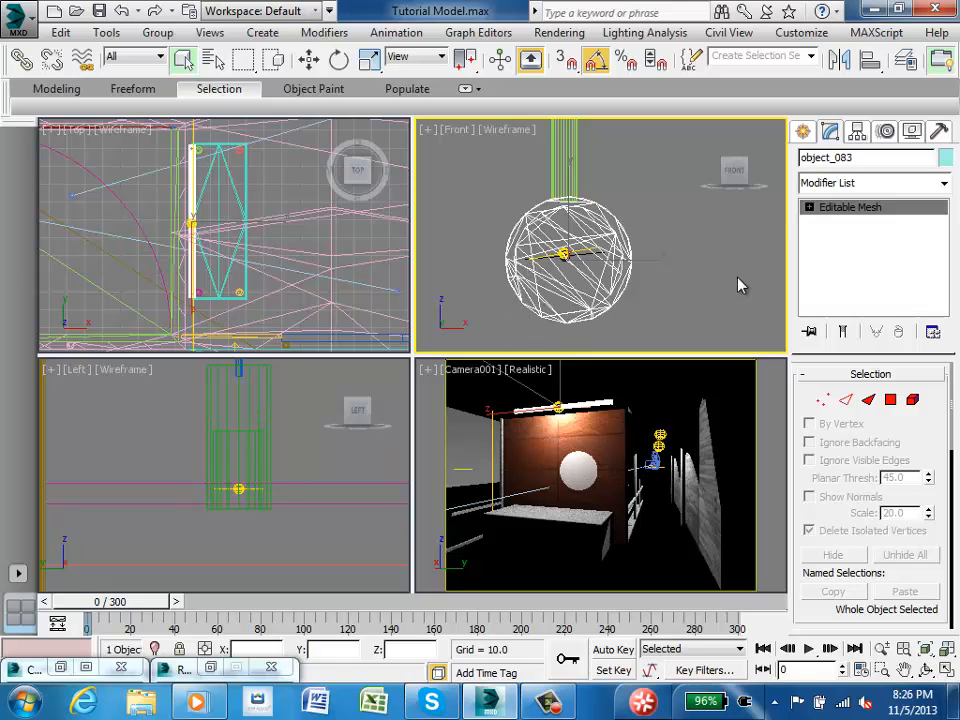
# Switch the Camera001 viewport from Realistic to Shaded display
pyautogui.click(567, 476)
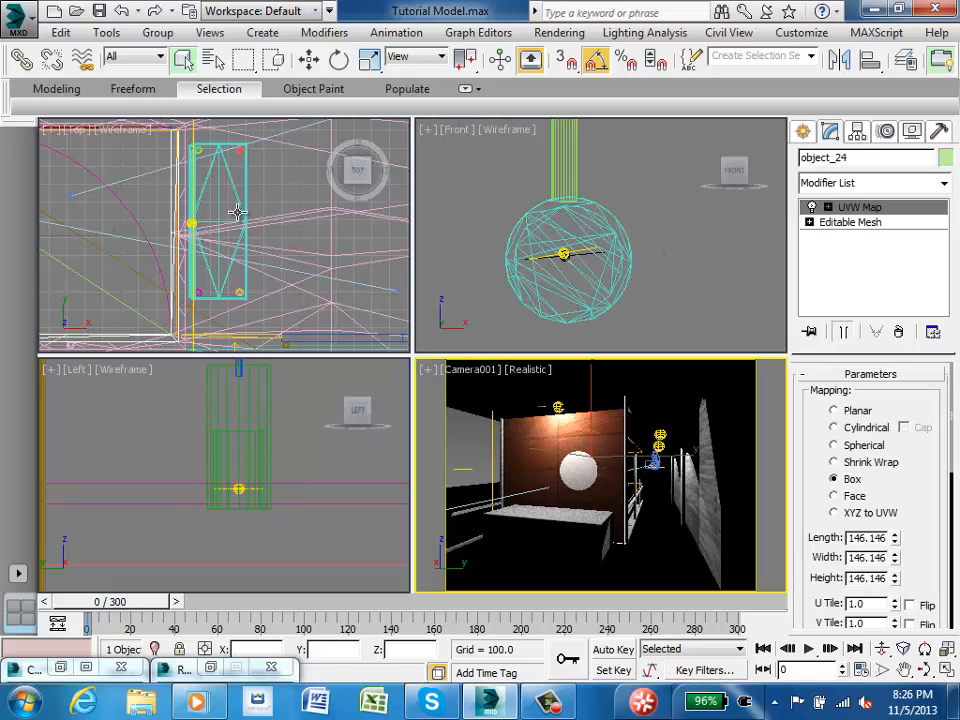
pyautogui.scroll(6, 237, 211)
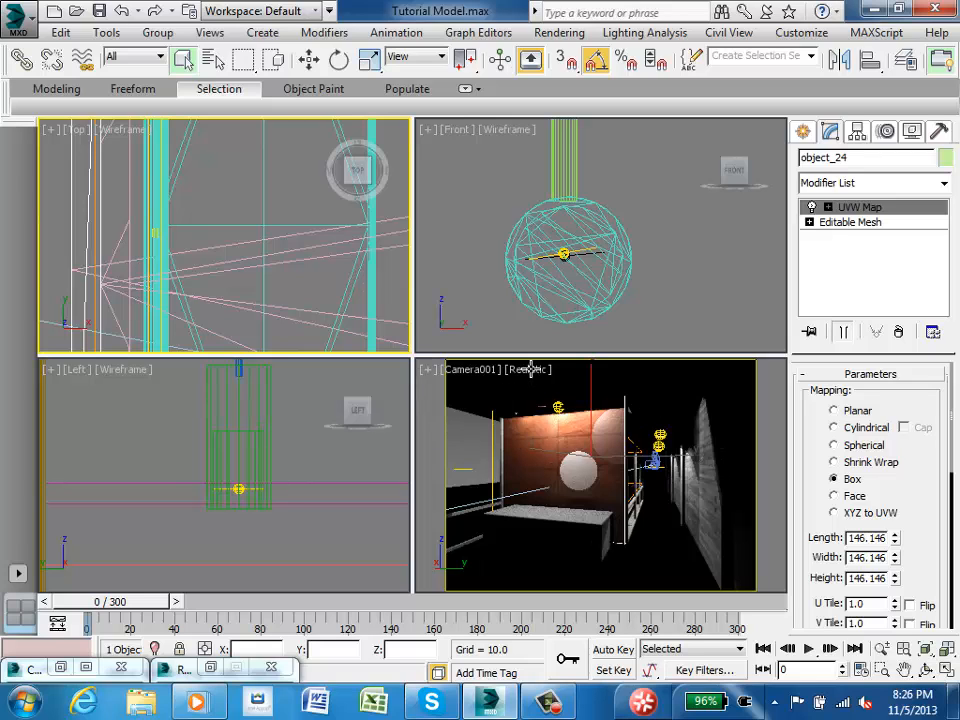
pyautogui.click(780, 405)
pyautogui.click(530, 373)
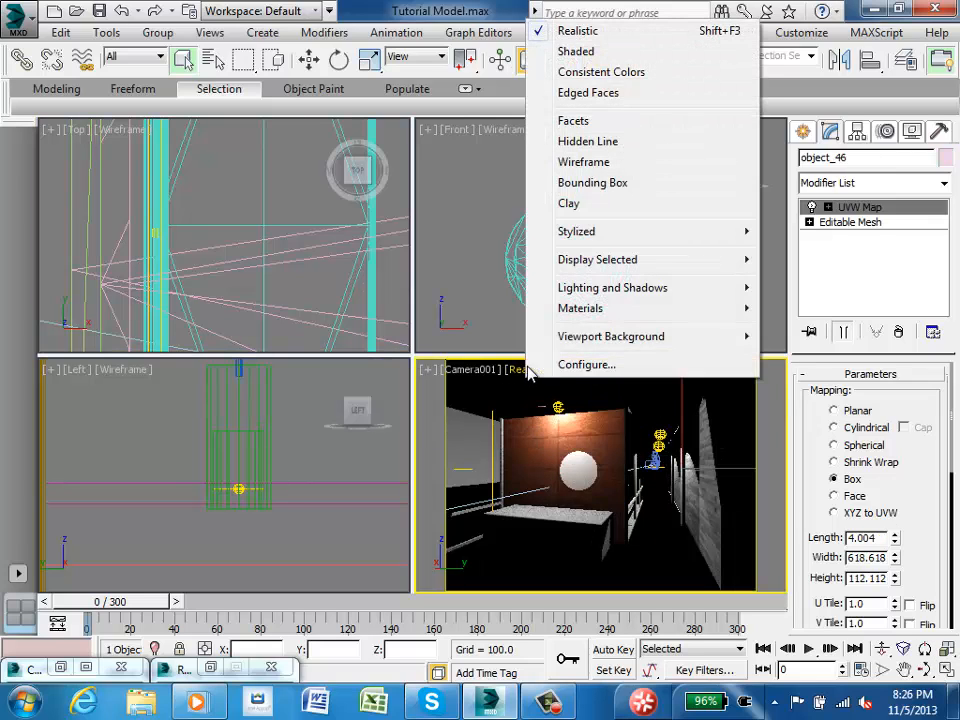
pyautogui.click(585, 50)
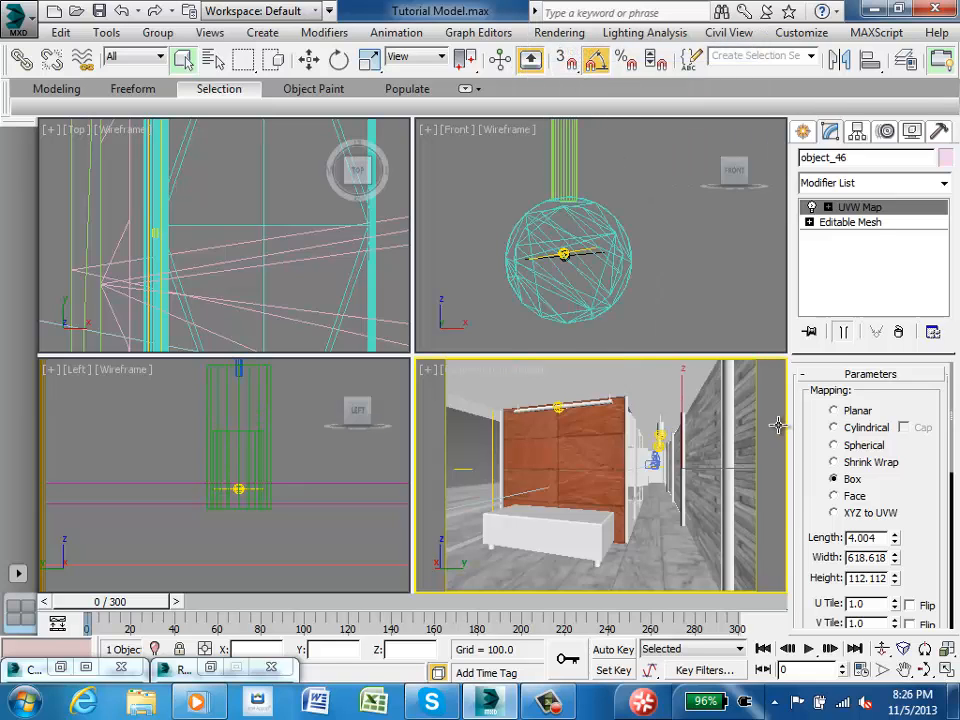
# Test-render the Camera001 view in the maximized viewport, cancel it partway and close the rendered frame
pyautogui.hotkey('alt', 'w')
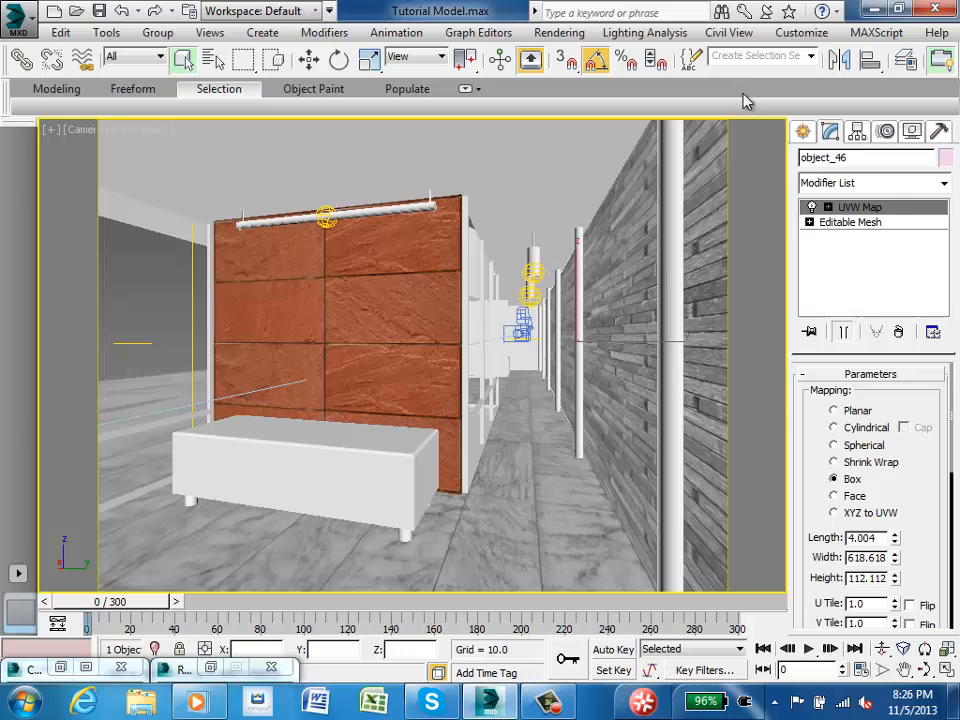
pyautogui.hotkey('shift', 'q')
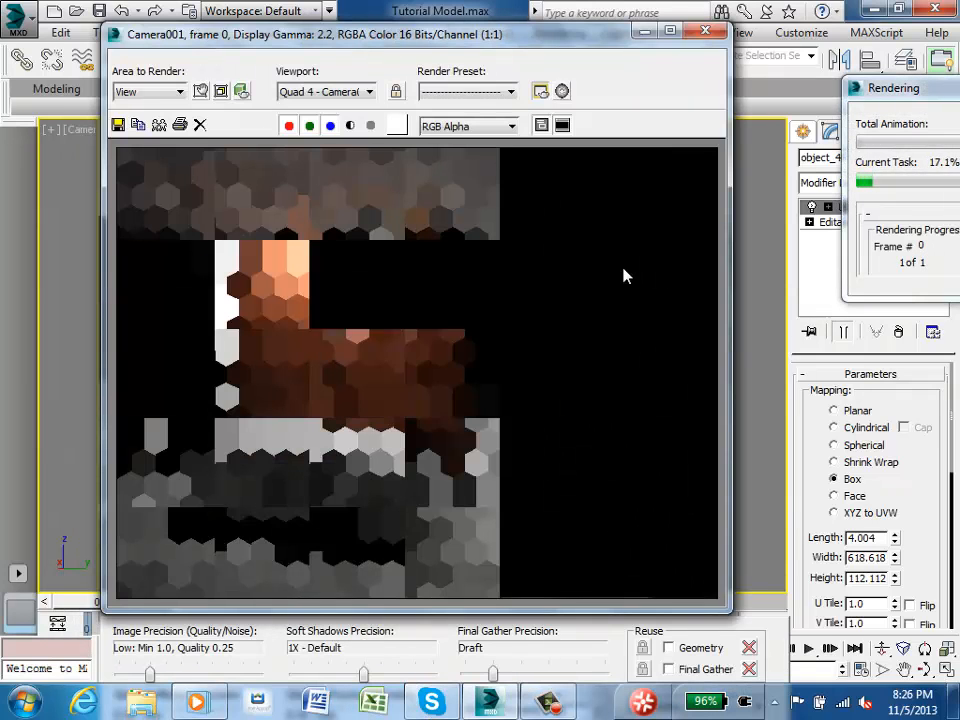
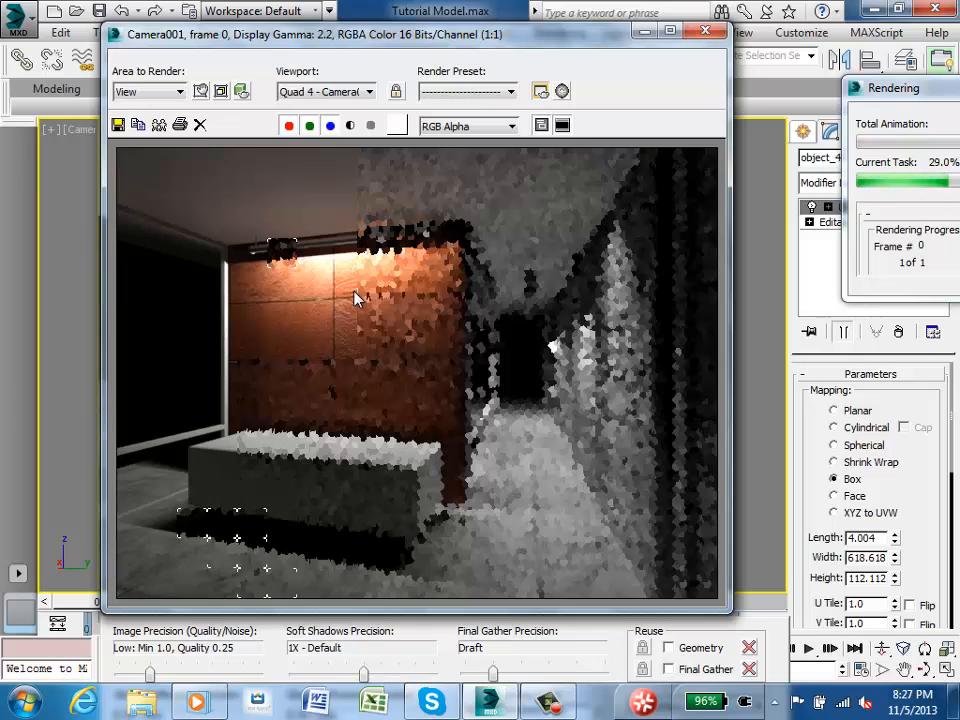
pyautogui.press('Escape')
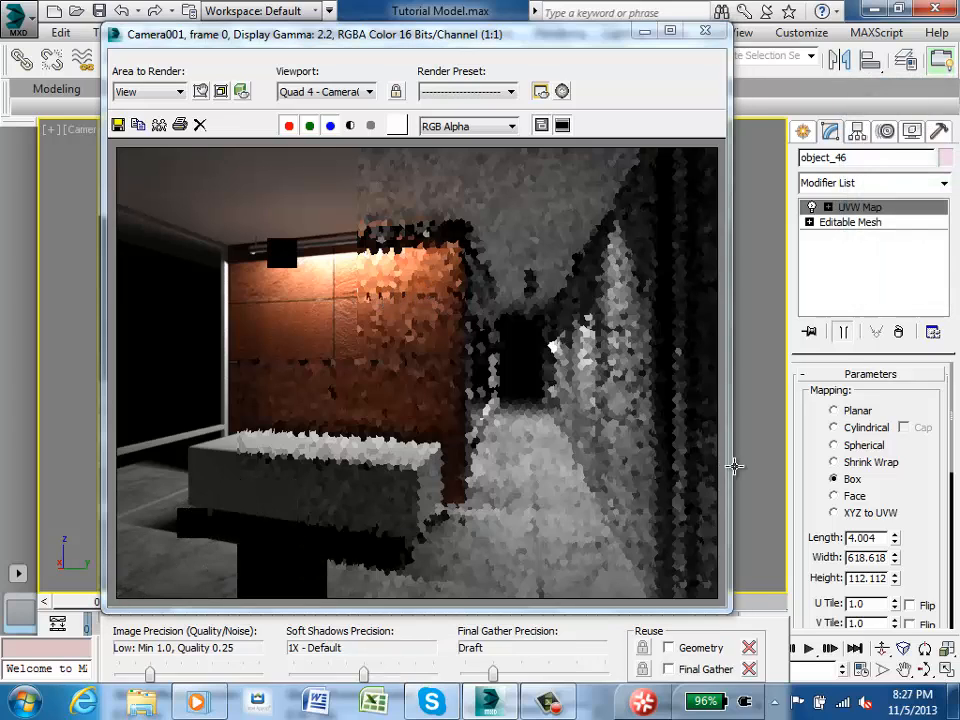
pyautogui.click(705, 32)
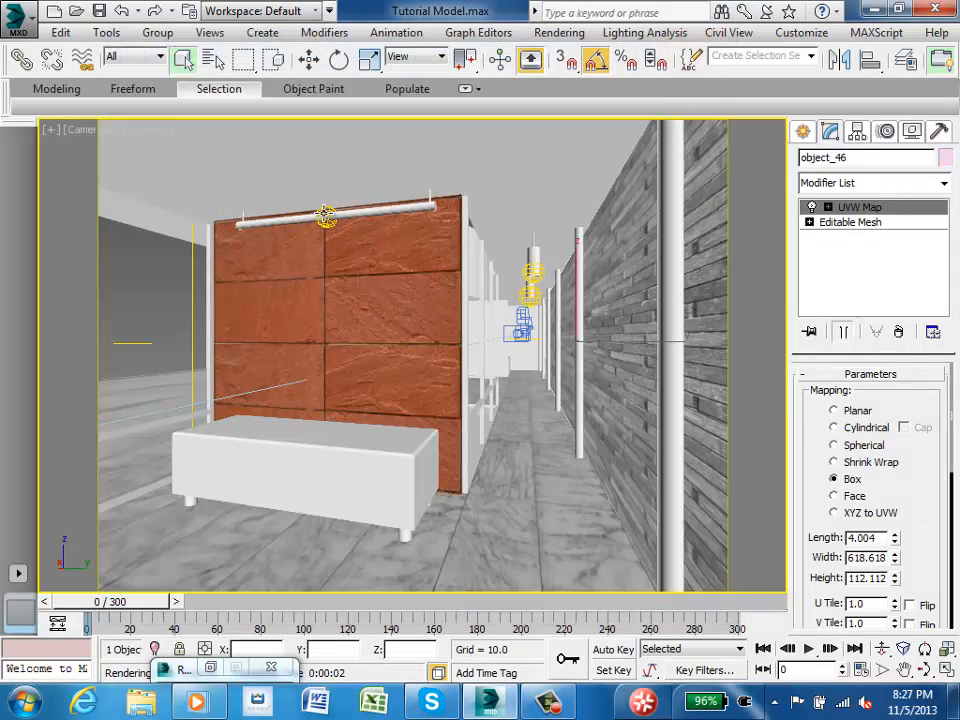
# Set the intensity of the photometric light above the red tile wall to 500 cd and test-render the Camera001 view
pyautogui.click(326, 216)
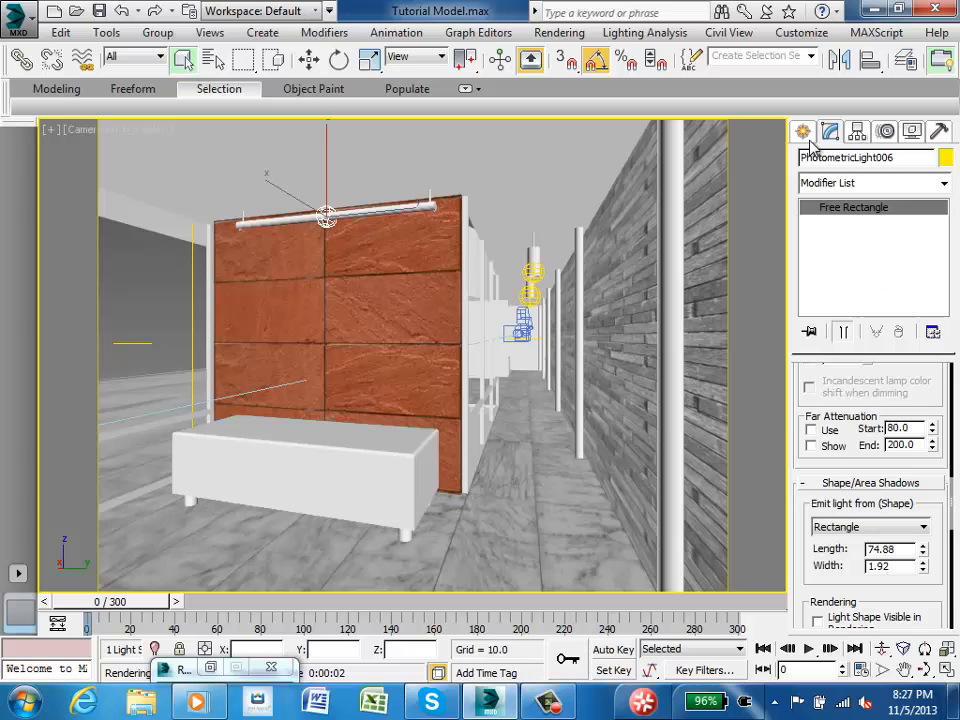
pyautogui.moveTo(953, 510); pyautogui.dragTo(947, 467)
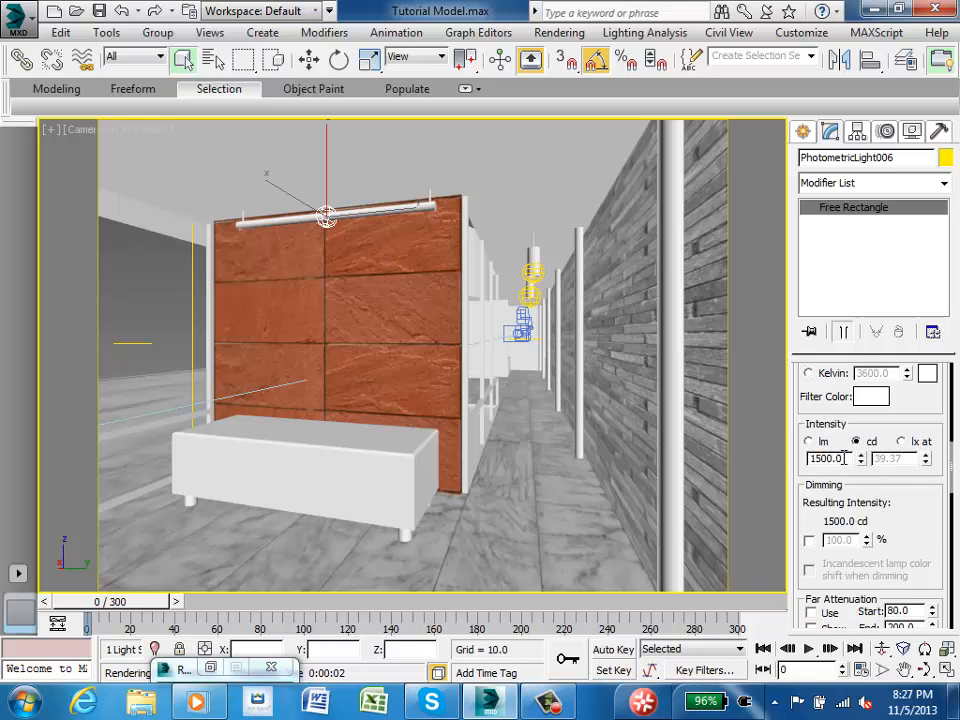
pyautogui.doubleClick(843, 458)
pyautogui.write('500')
pyautogui.press('Return')
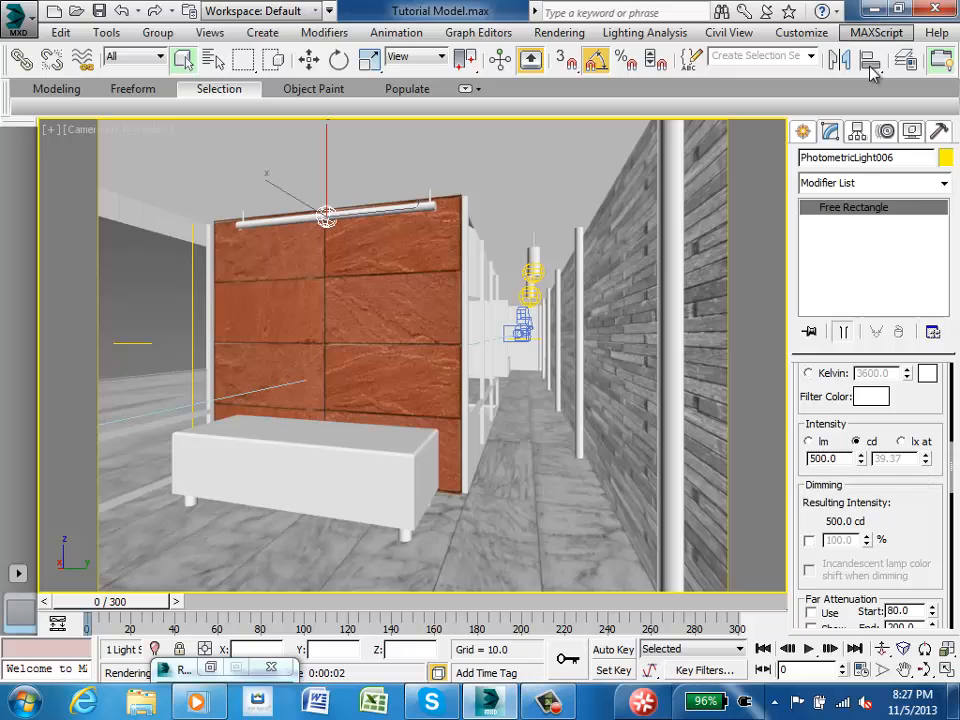
pyautogui.hotkey('shift', 'q')
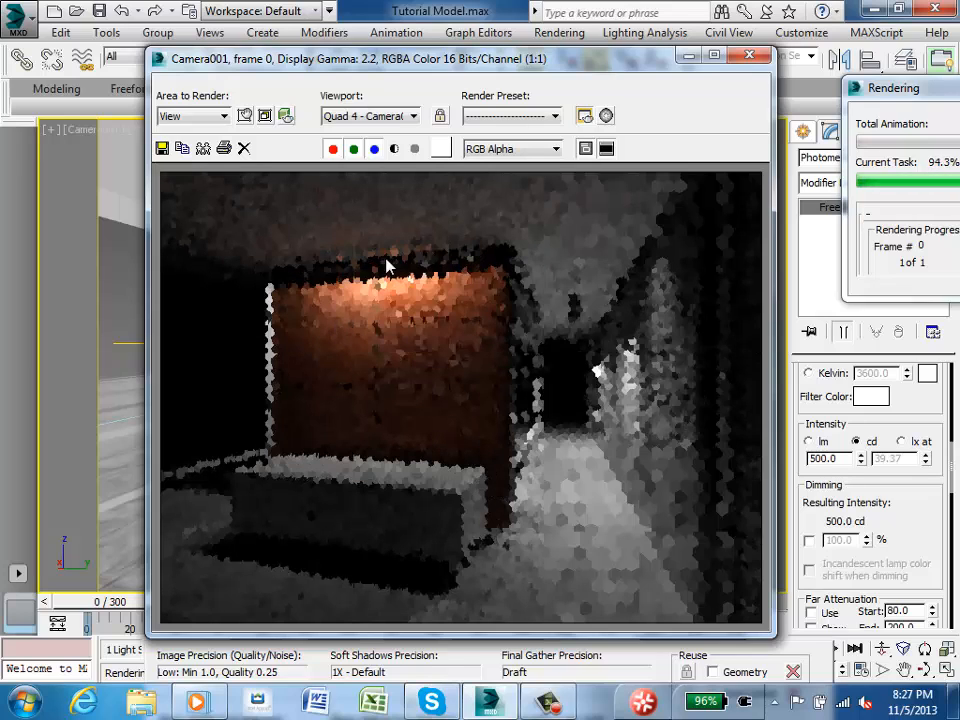
pyautogui.click(749, 56)
# Enable the use of far attenuation for the photometric light above the red tile wall
pyautogui.scroll(-4, 893, 470)
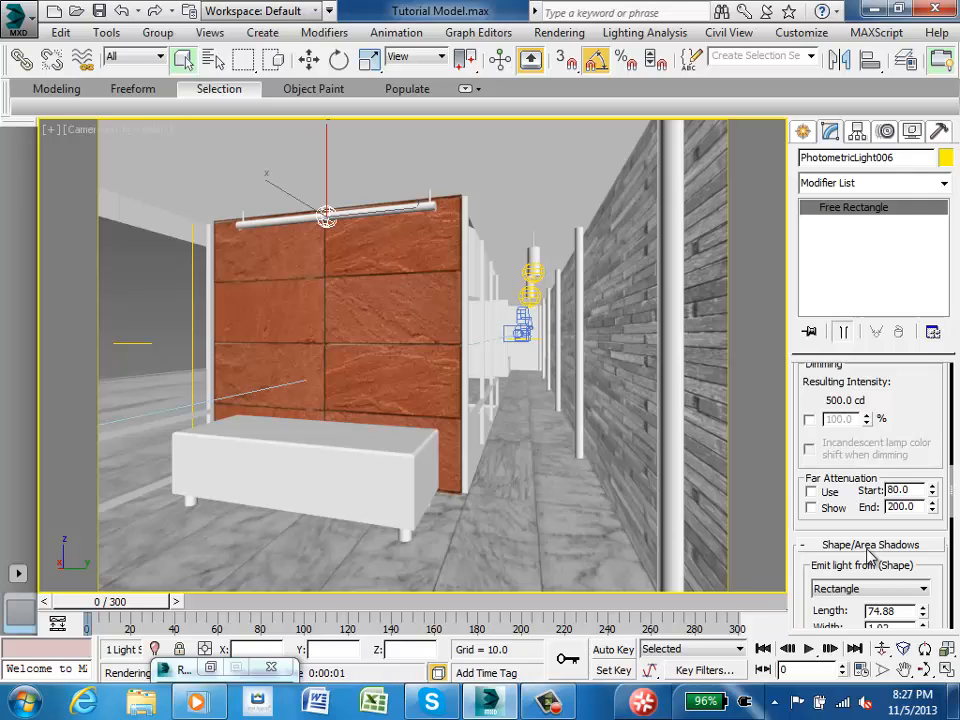
pyautogui.click(826, 496)
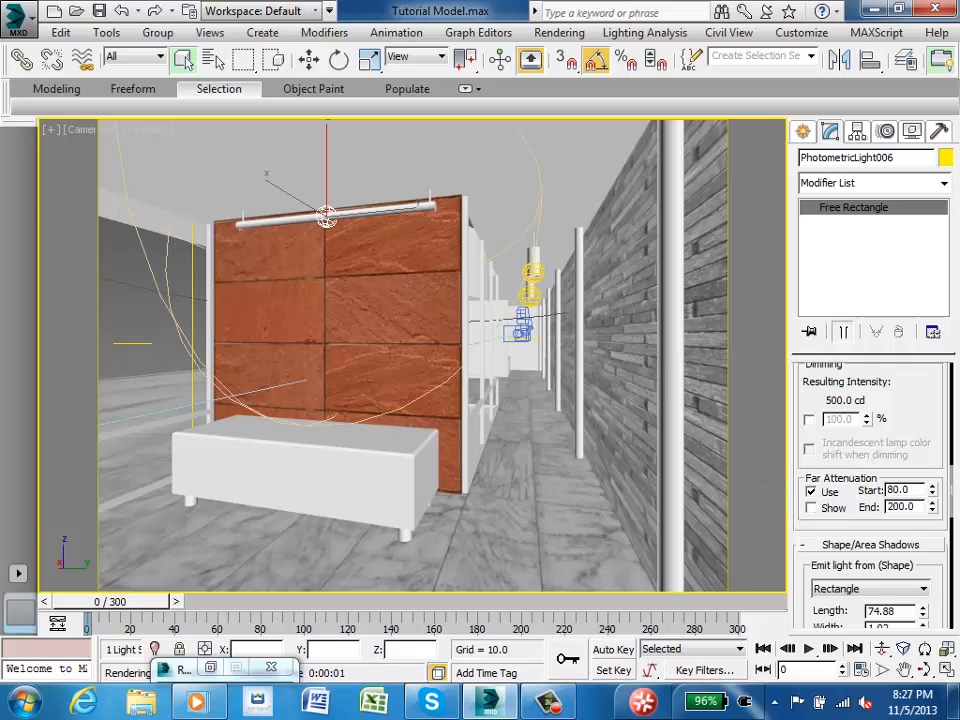
pyautogui.hotkey('alt', 'w')
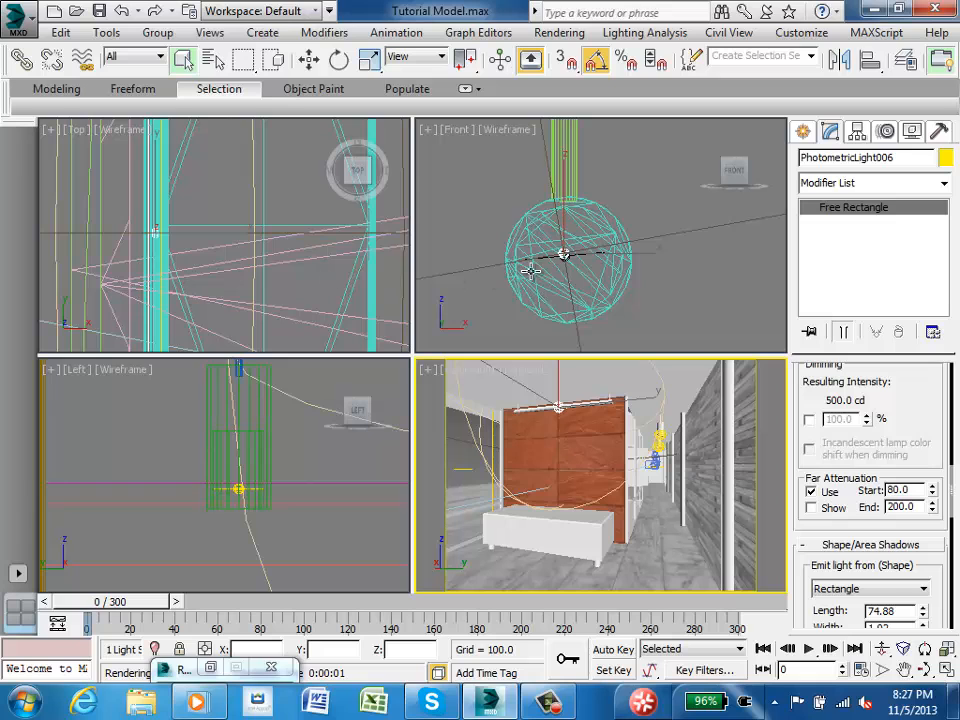
pyautogui.middleClick(260, 232)
pyautogui.moveTo(260, 232); pyautogui.dragTo(274, 253, button='middle')
pyautogui.scroll(-9, 274, 253)
pyautogui.moveTo(672, 273); pyautogui.dragTo(623, 269, button='middle')
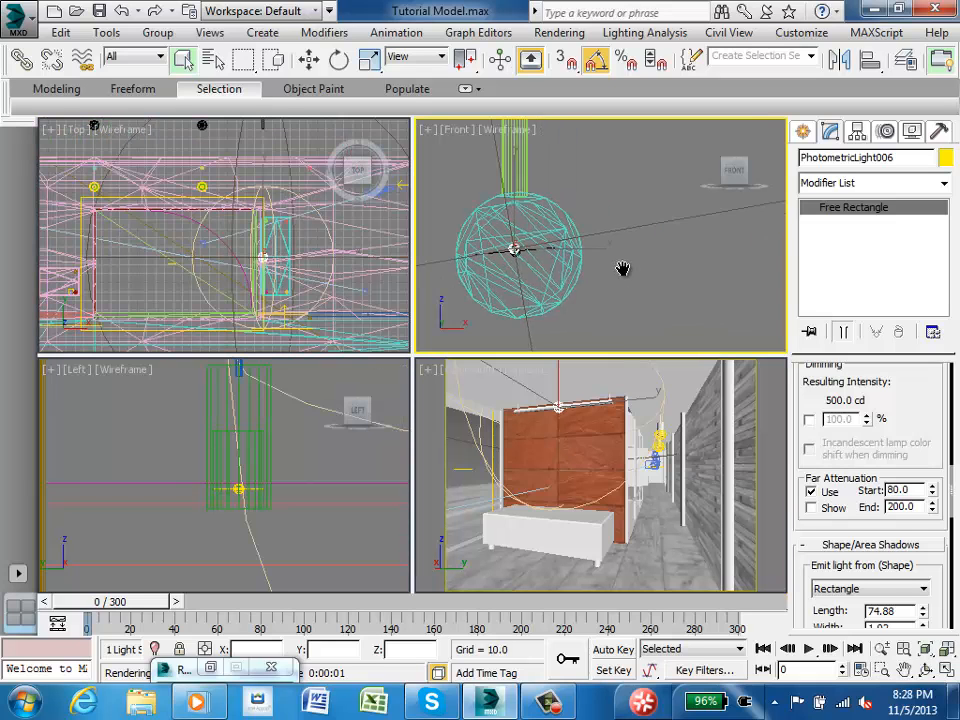
pyautogui.scroll(-9, 627, 271)
pyautogui.scroll(-8, 624, 272)
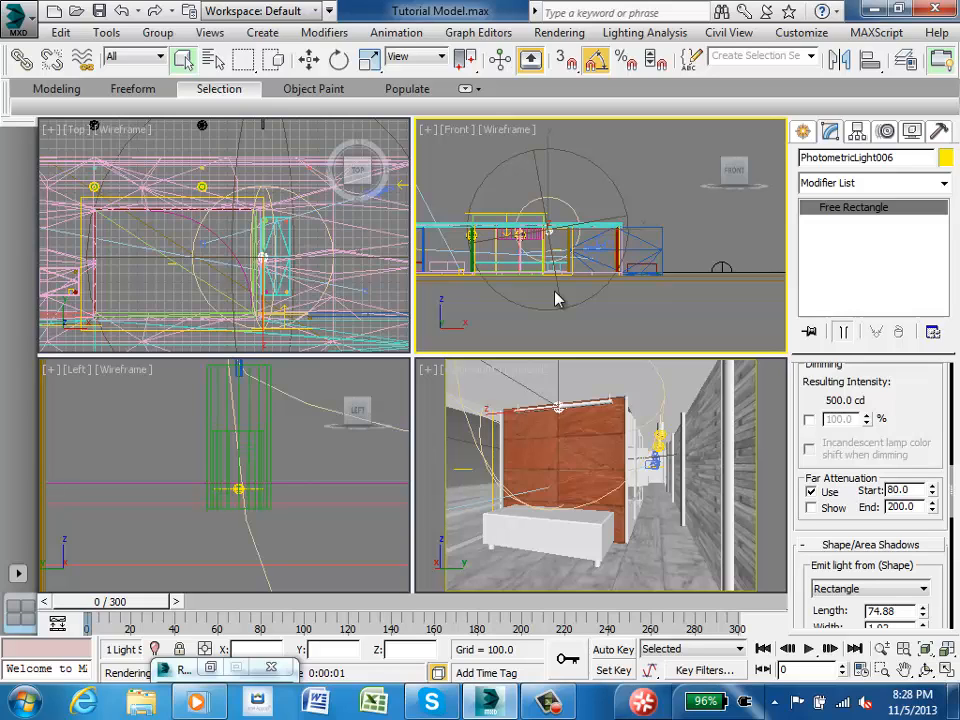
# Reselect PhotometricLight006 by name and reduce its far attenuation to a start of 12.42 and an end of 30.27
pyautogui.click(568, 160)
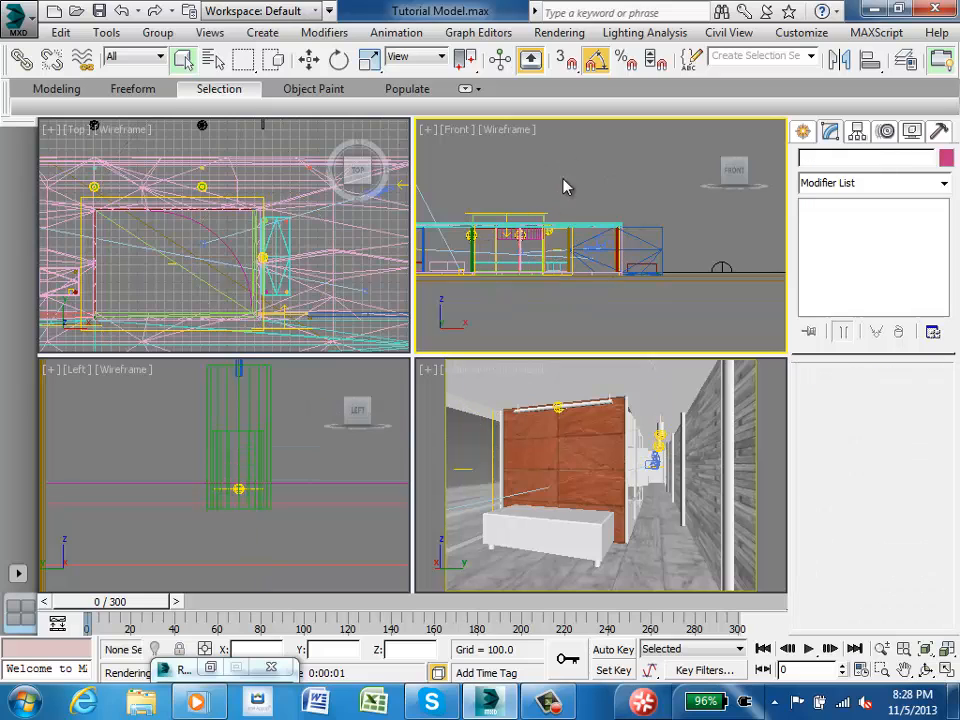
pyautogui.press('h')
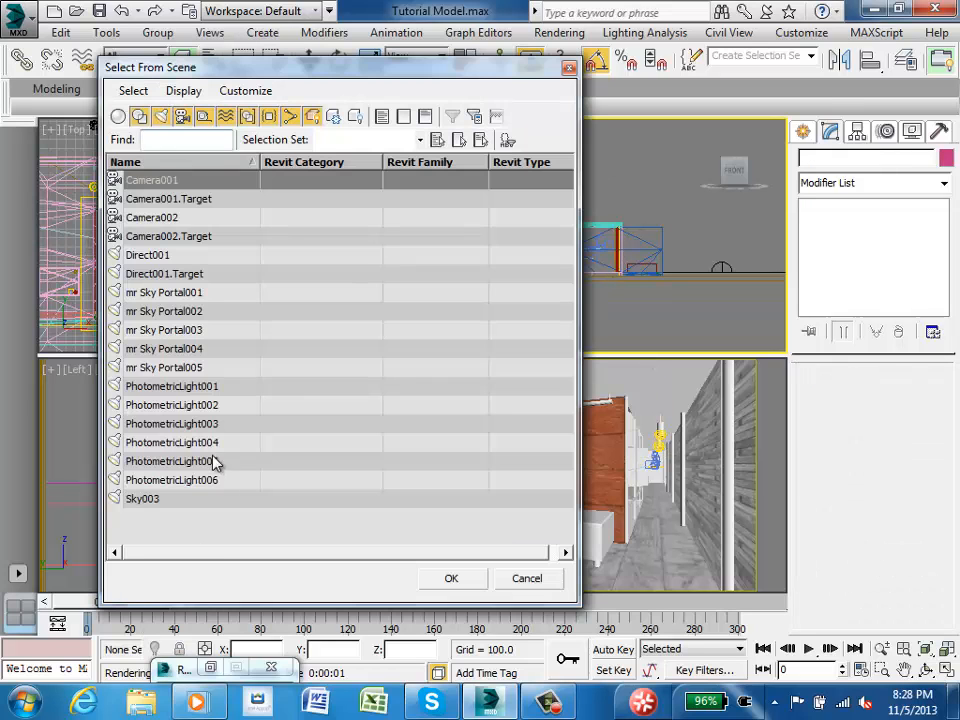
pyautogui.click(208, 480)
pyautogui.click(463, 580)
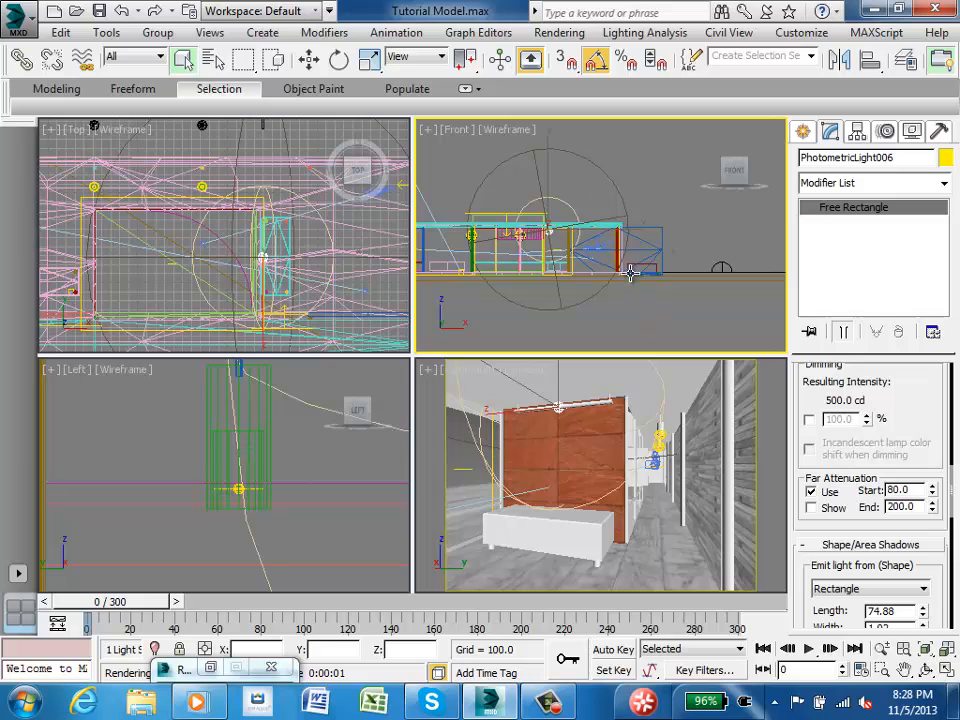
pyautogui.moveTo(933, 510); pyautogui.dragTo(933, 587)
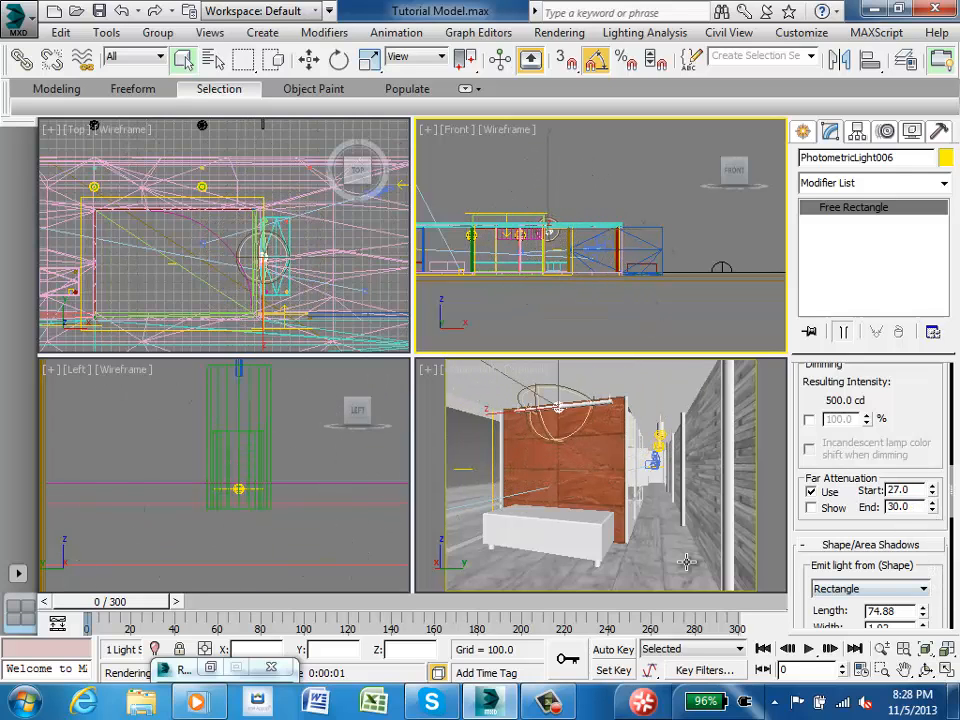
pyautogui.moveTo(933, 492); pyautogui.dragTo(933, 537)
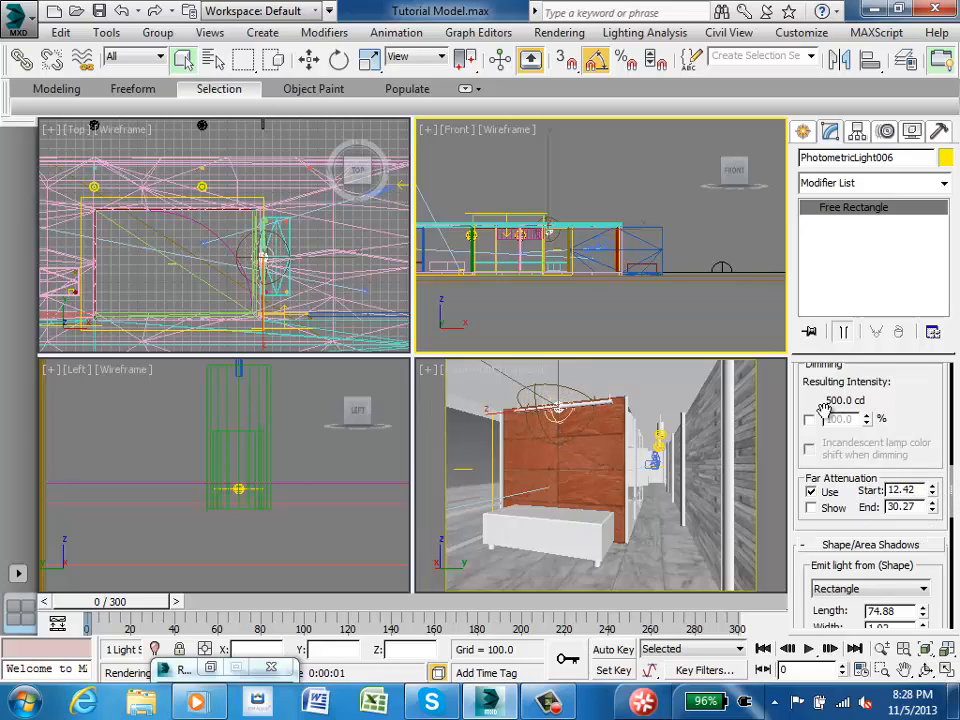
# Test-render the Camera001 view with the shortened attenuation range and close the rendered frame
pyautogui.click(772, 416)
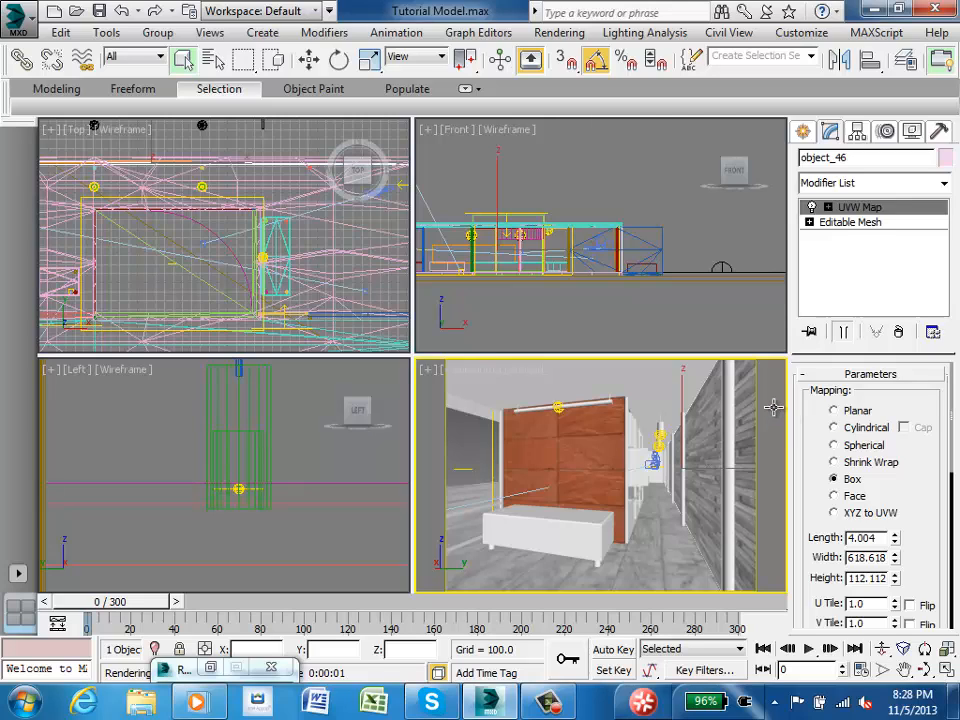
pyautogui.rightClick(776, 183)
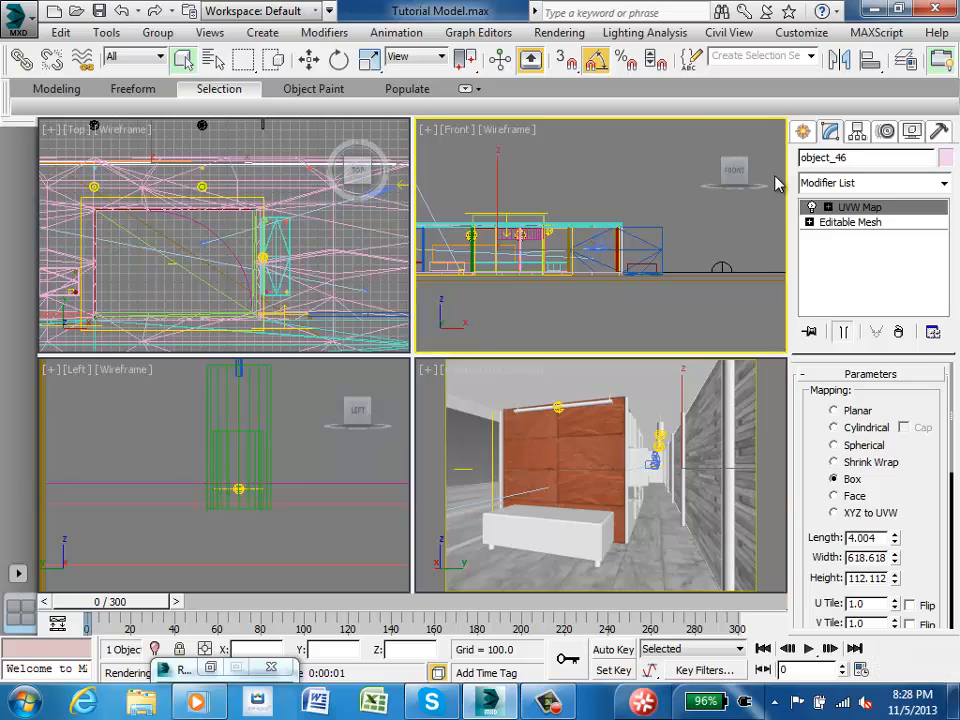
pyautogui.hotkey('shift', 'q')
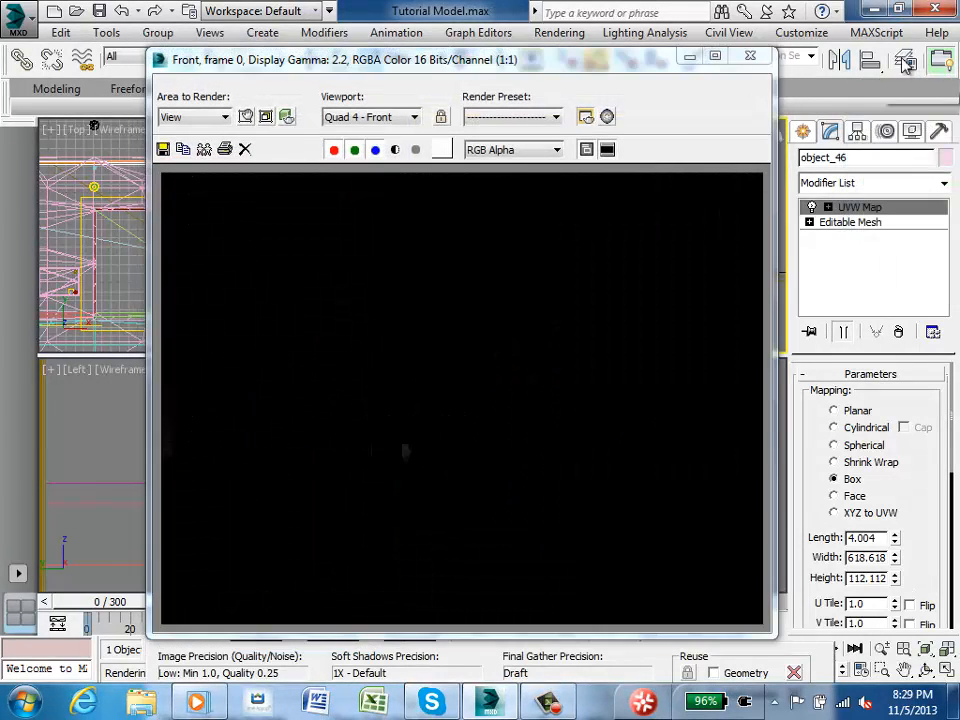
pyautogui.moveTo(588, 62); pyautogui.dragTo(380, 312)
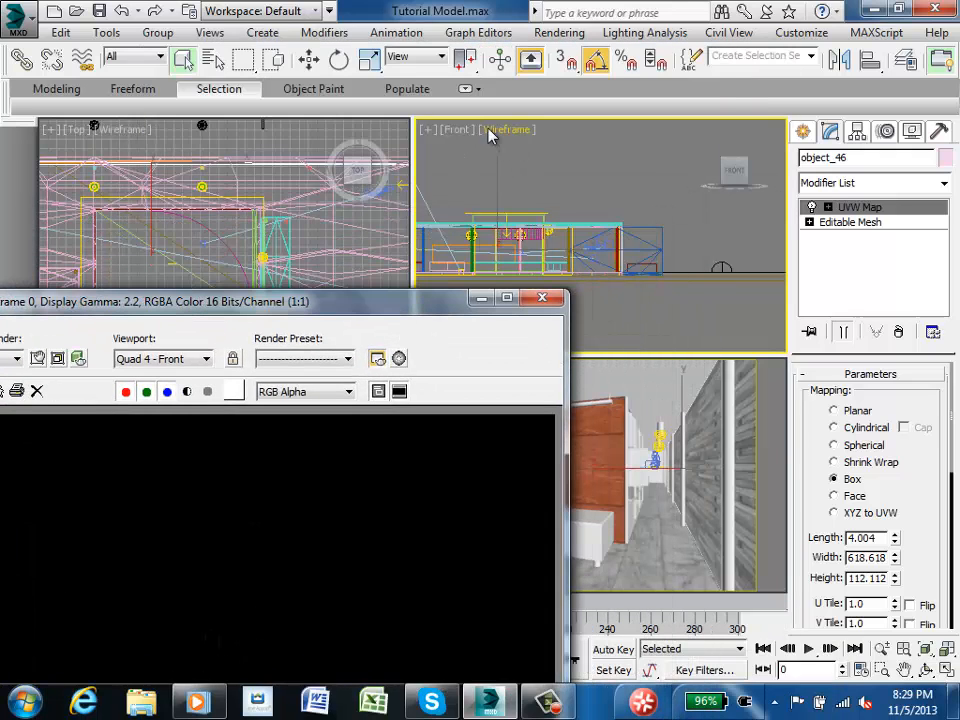
pyautogui.click(716, 395)
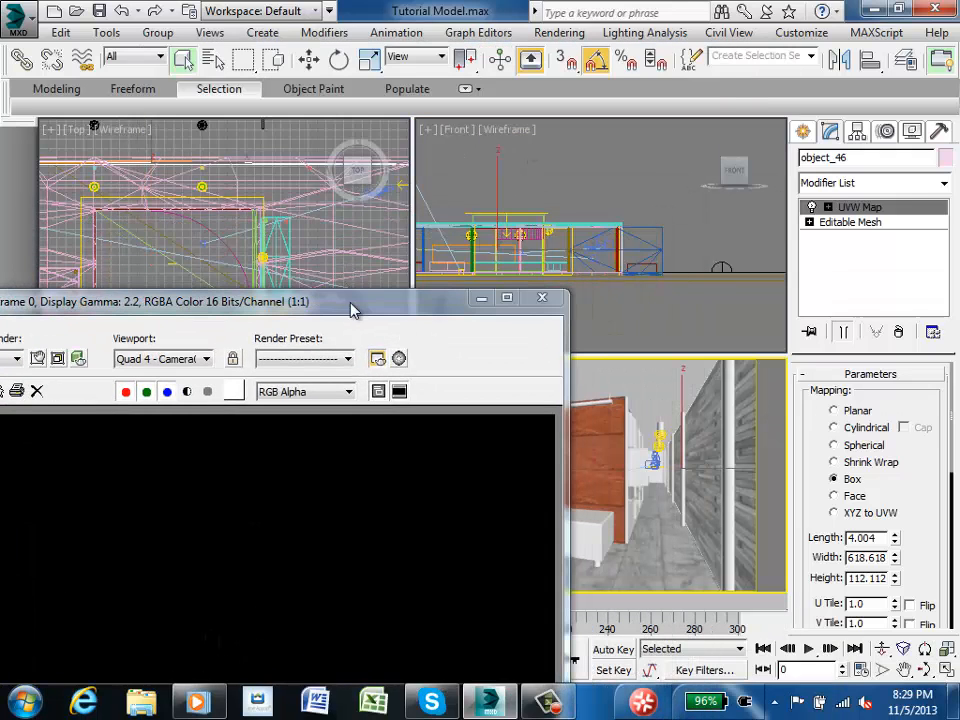
pyautogui.hotkey('shift', 'q')
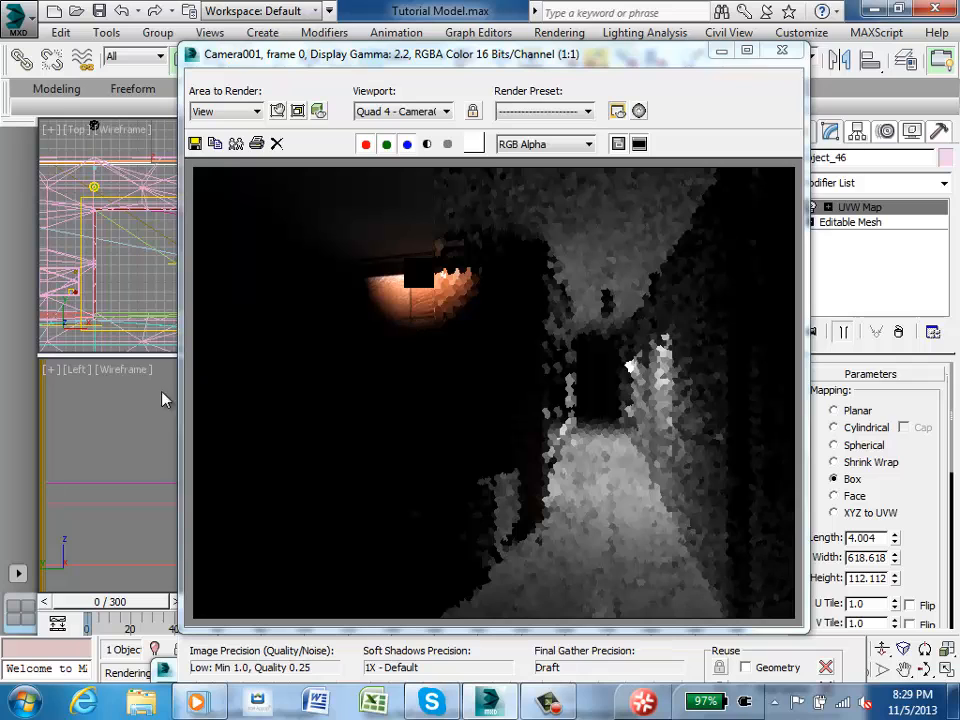
pyautogui.click(782, 50)
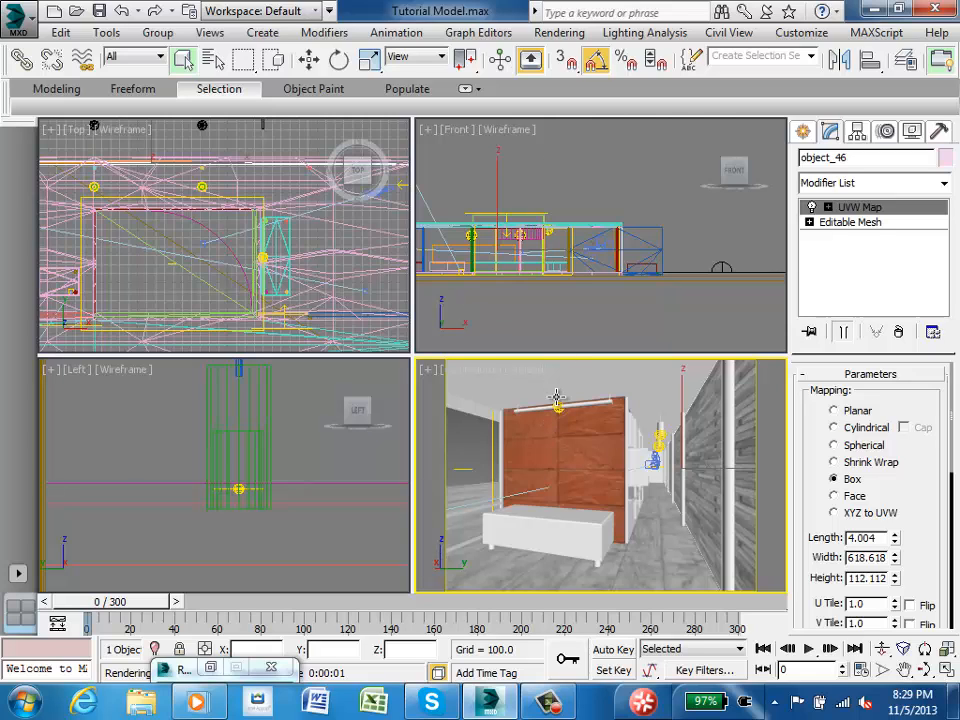
# Select PhotometricLight006 by name and raise its far attenuation to a start of 61.976 and an end of 674.372
pyautogui.click(946, 673)
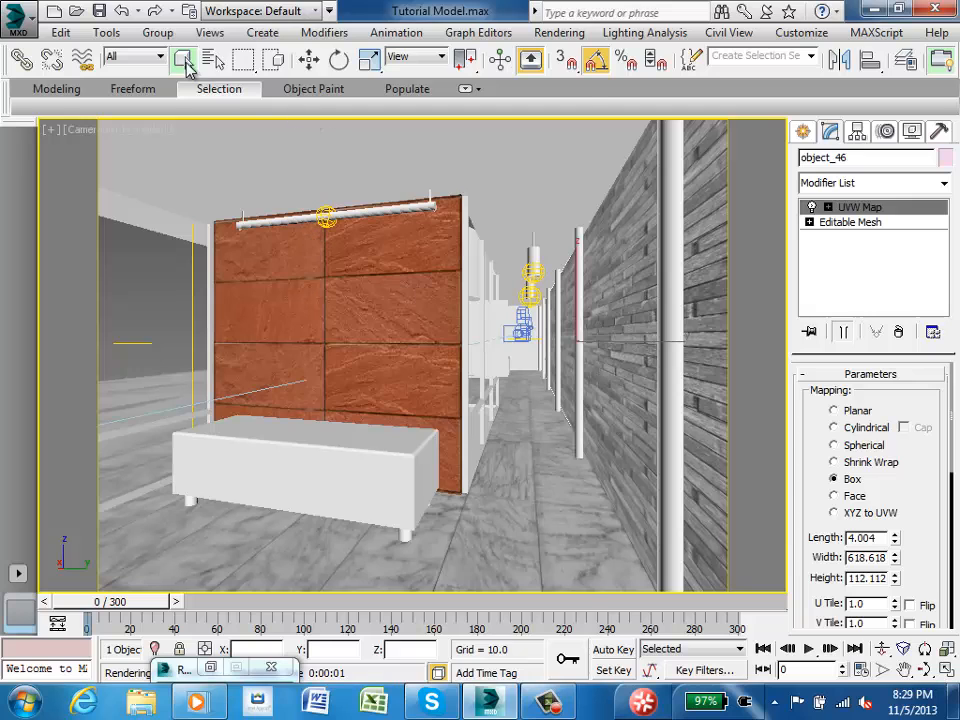
pyautogui.click(210, 59)
pyautogui.click(197, 486)
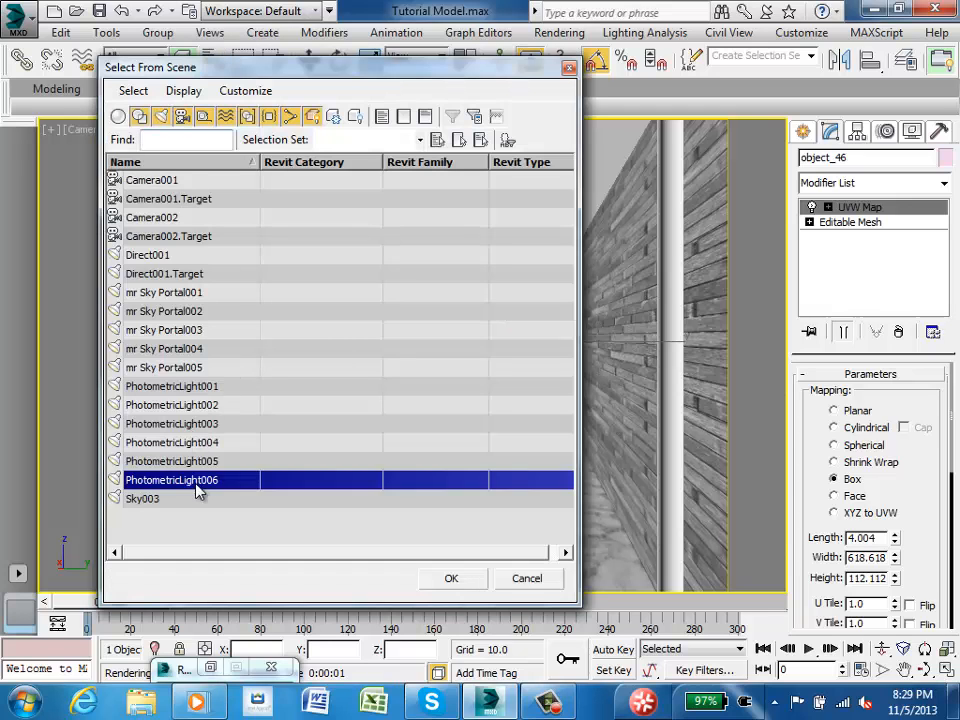
pyautogui.click(455, 579)
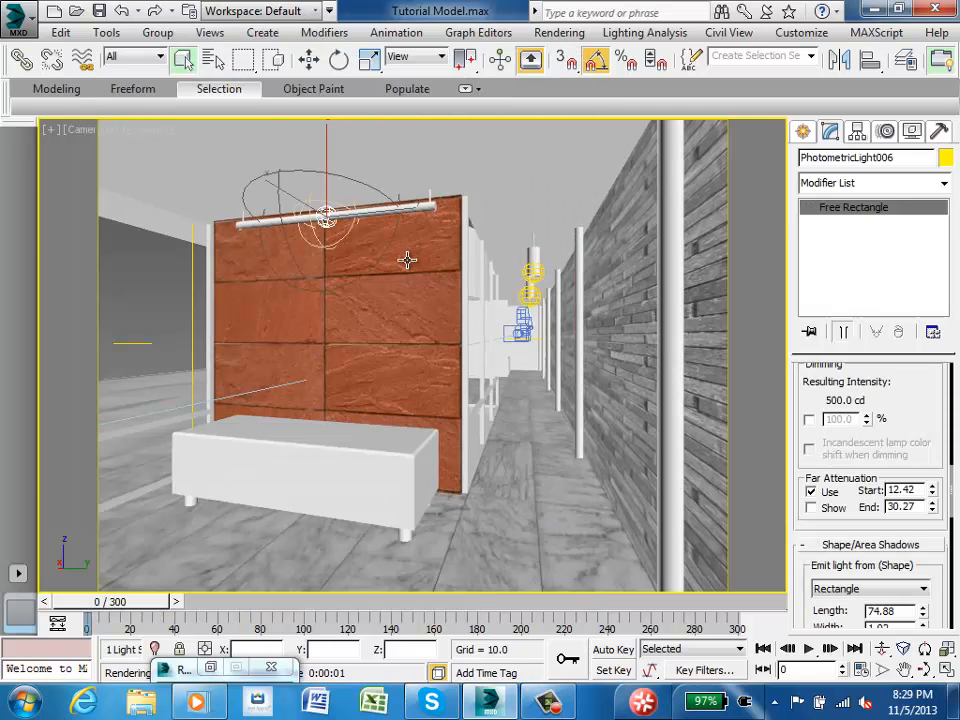
pyautogui.moveTo(938, 514); pyautogui.dragTo(893, 716)
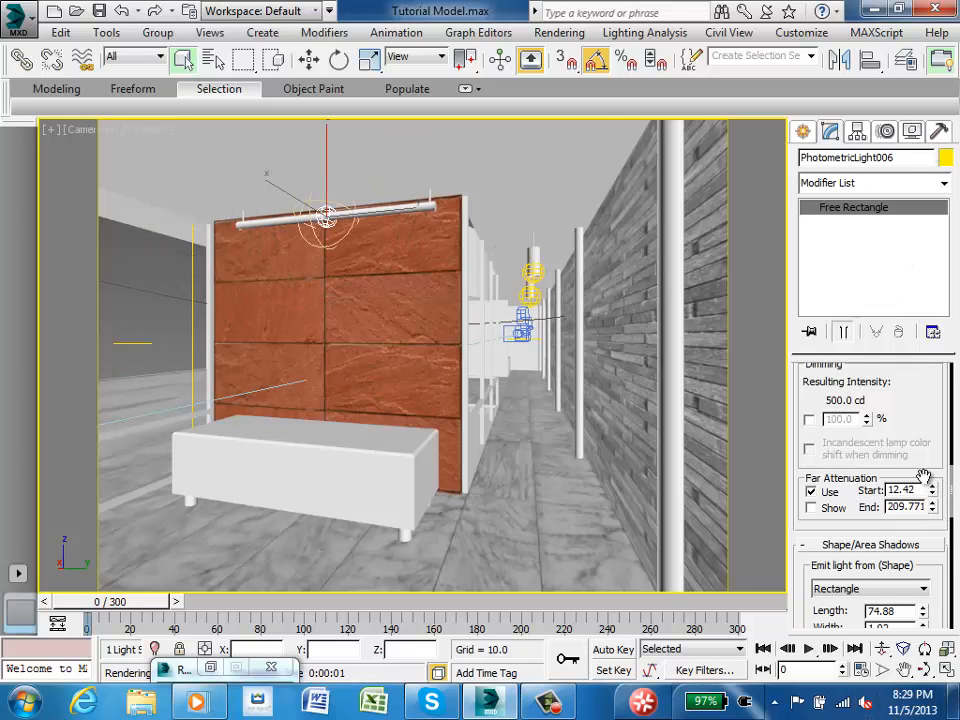
pyautogui.moveTo(932, 489); pyautogui.dragTo(899, 135)
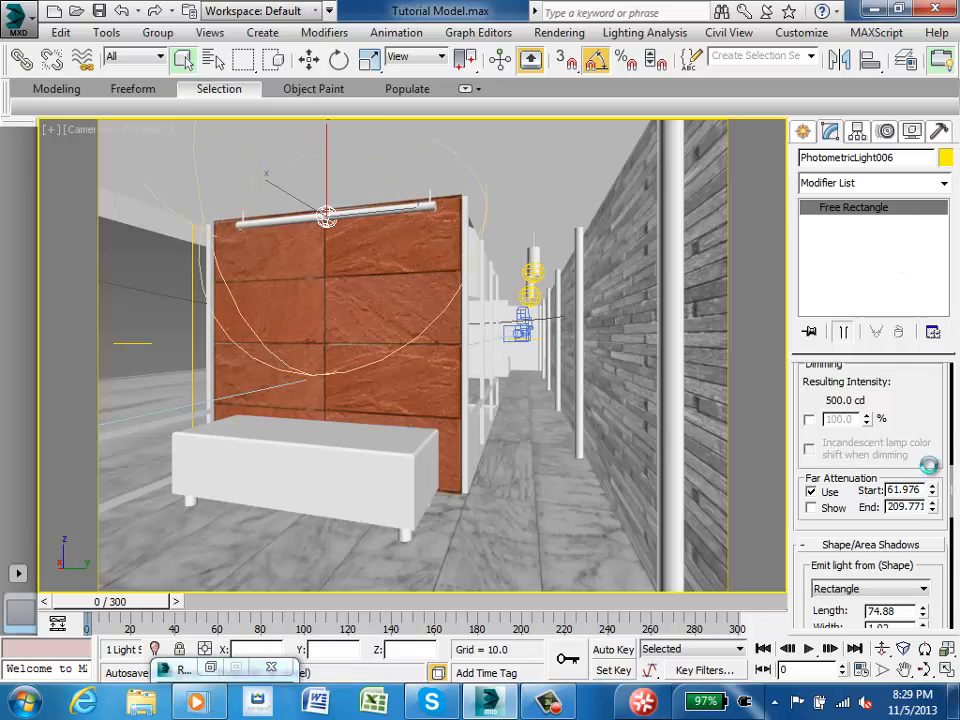
pyautogui.moveTo(933, 511); pyautogui.dragTo(930, 440)
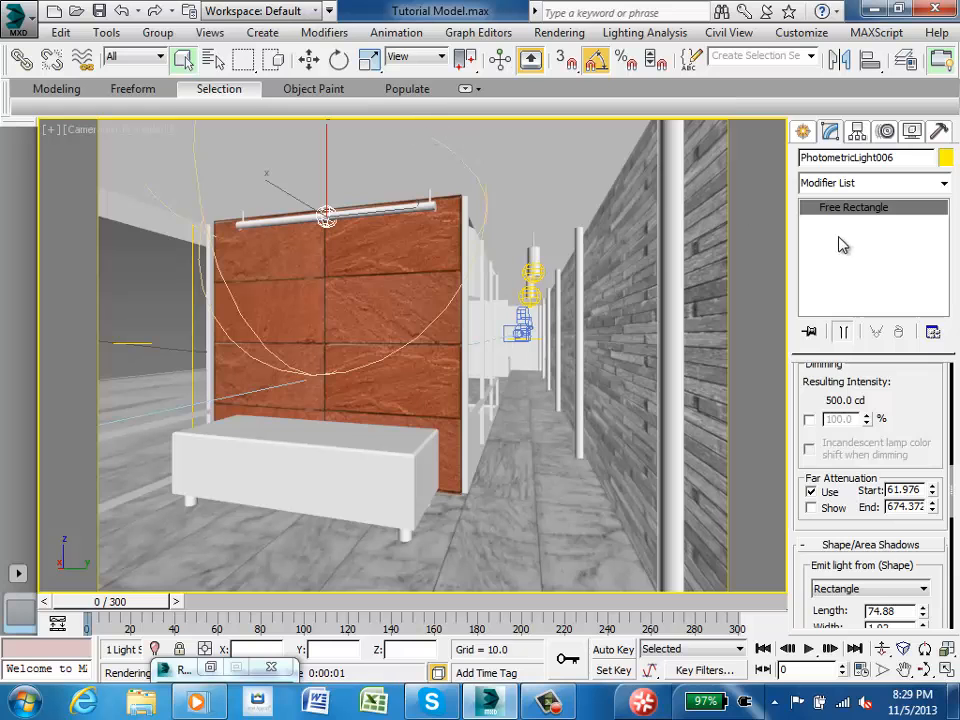
# Deselect the light, test-render the Camera001 view with the widened attenuation range, and stop the render before completion
pyautogui.click(725, 242)
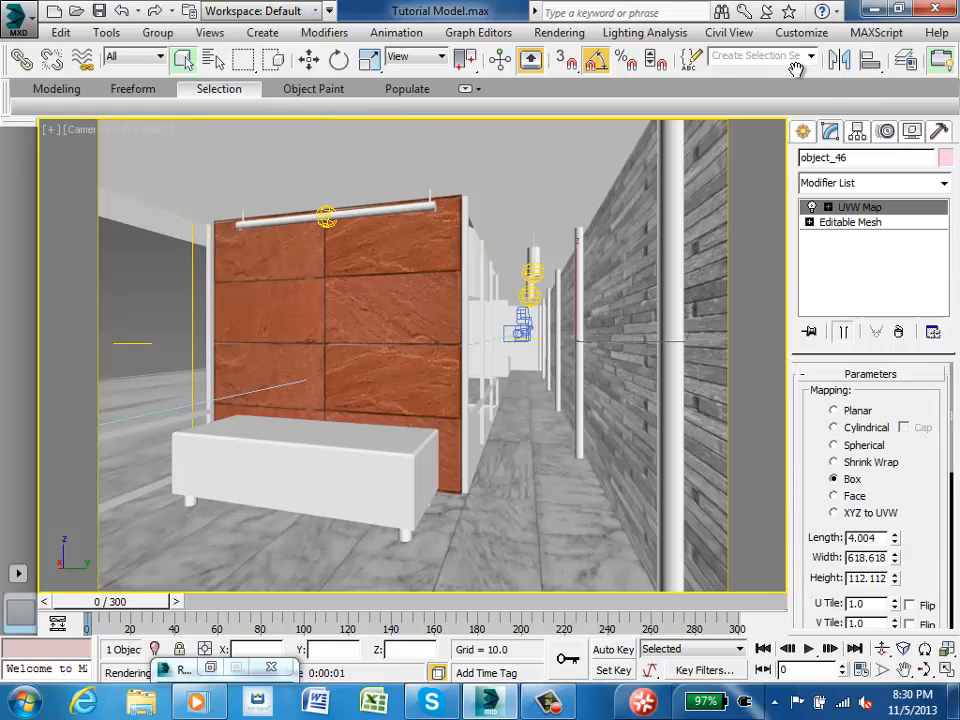
pyautogui.hotkey('shift', 'q')
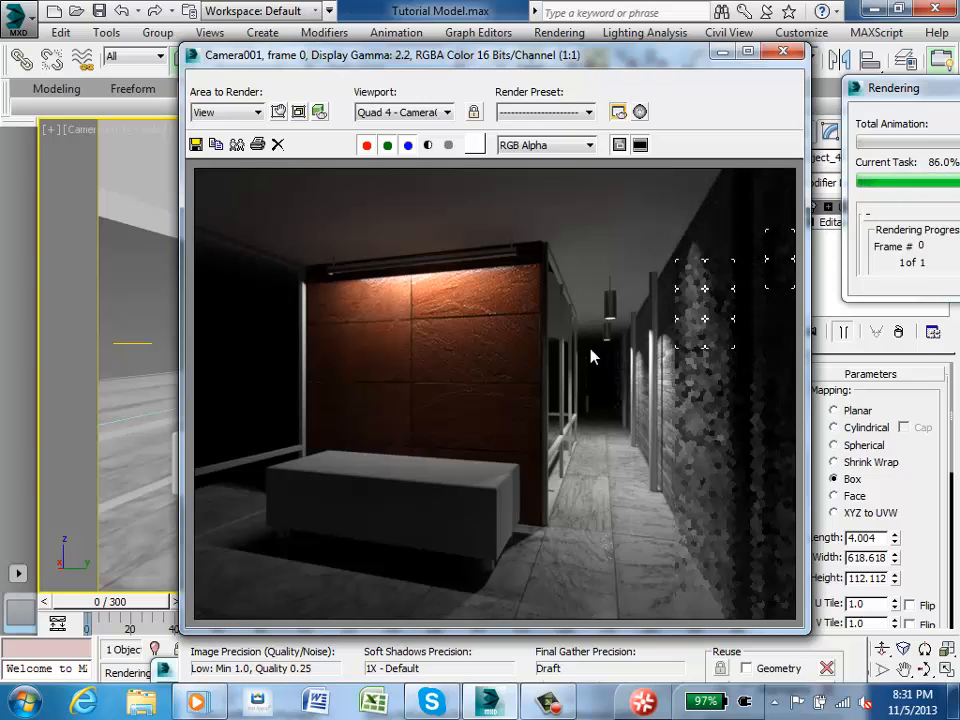
pyautogui.press('Escape')
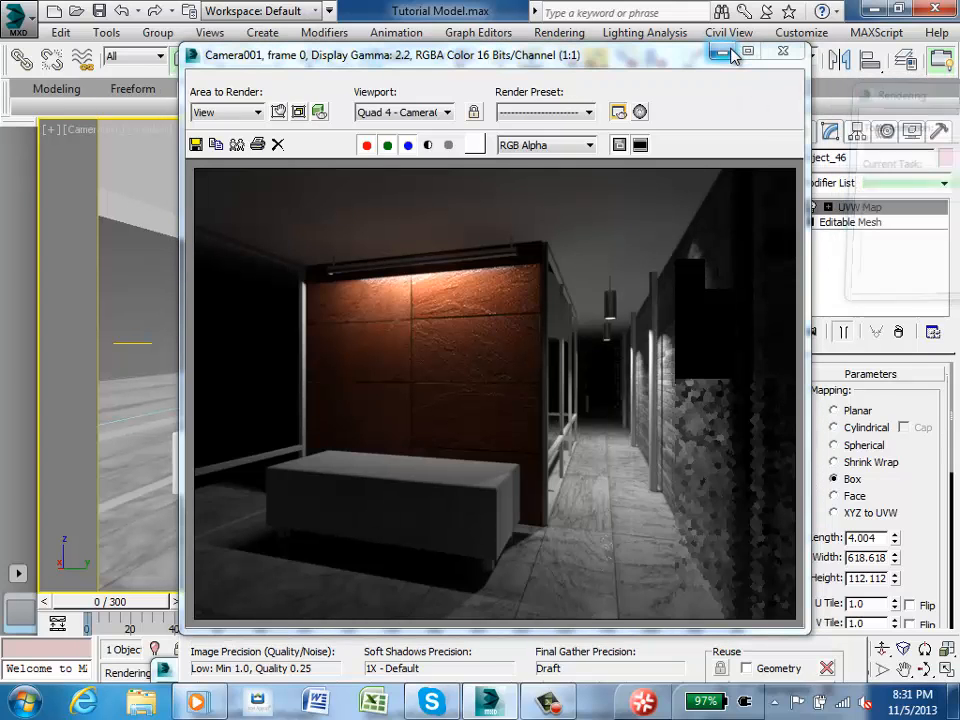
# Set PhotometricLight005's filter color to a saturated purple with hue 196, saturation 253 and value 255
pyautogui.click(722, 53)
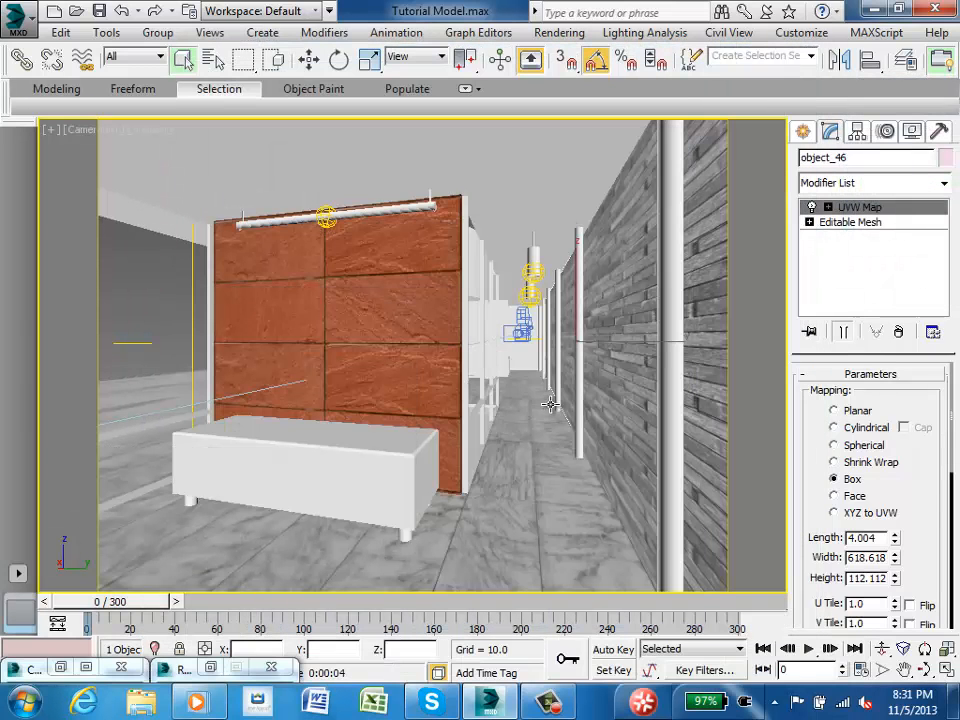
pyautogui.click(529, 270)
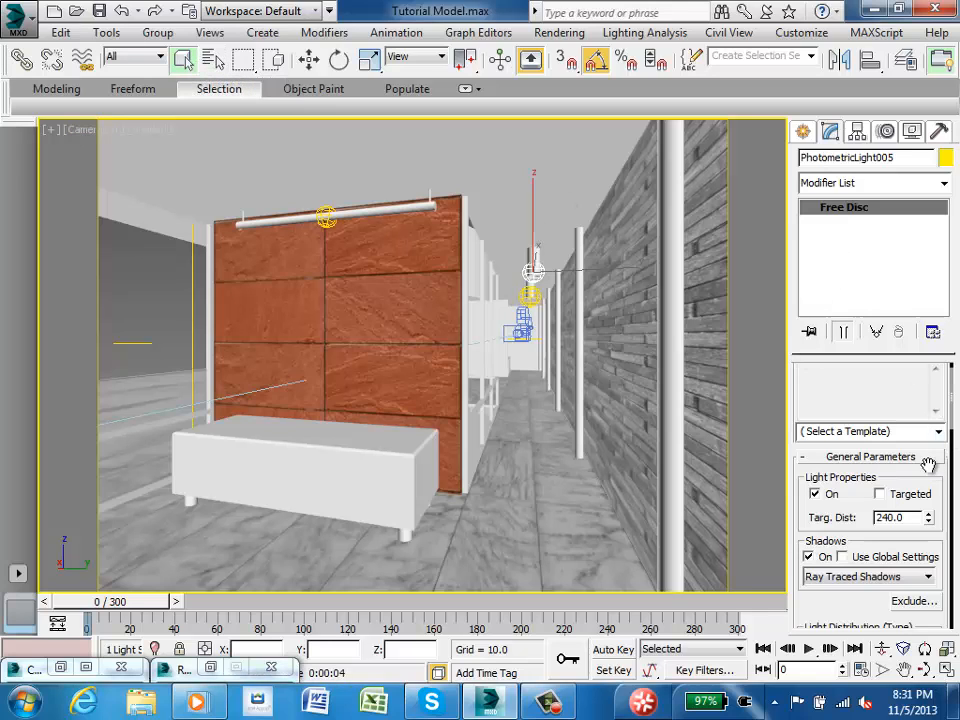
pyautogui.scroll(1, 936, 461)
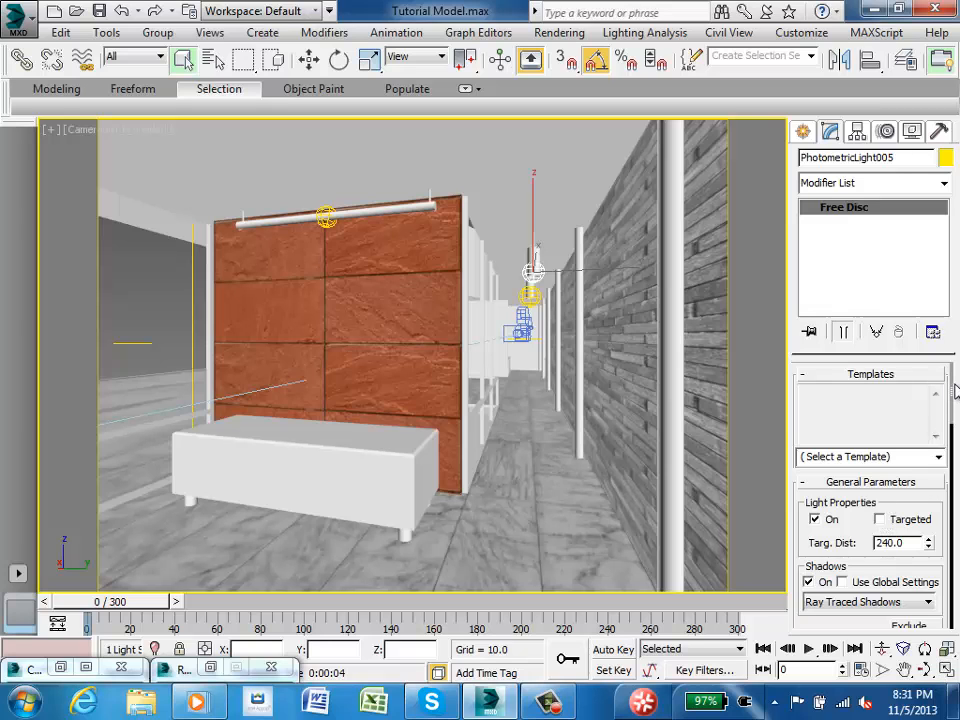
pyautogui.scroll(-2, 955, 405)
pyautogui.moveTo(953, 401); pyautogui.dragTo(953, 455)
pyautogui.click(862, 530)
pyautogui.moveTo(429, 184)
pyautogui.mouseDown()
pyautogui.moveTo(458, 110)
pyautogui.moveTo(477, 160)
pyautogui.moveTo(461, 167)
pyautogui.moveTo(474, 140)
pyautogui.moveTo(499, 144)
pyautogui.moveTo(492, 133)
pyautogui.mouseUp()
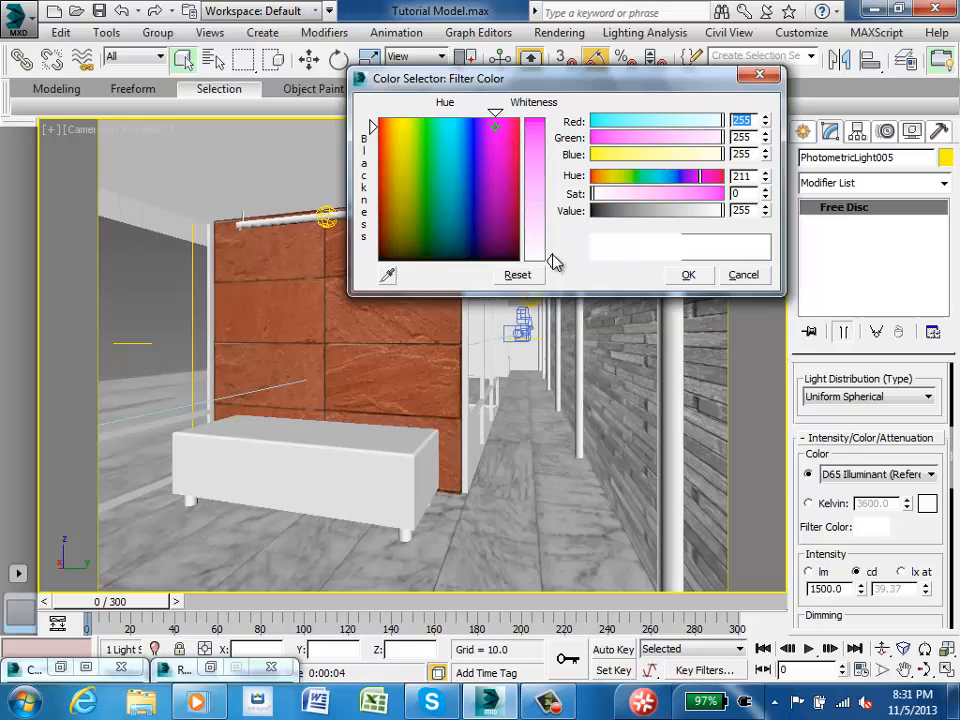
pyautogui.moveTo(492, 136); pyautogui.dragTo(486, 118)
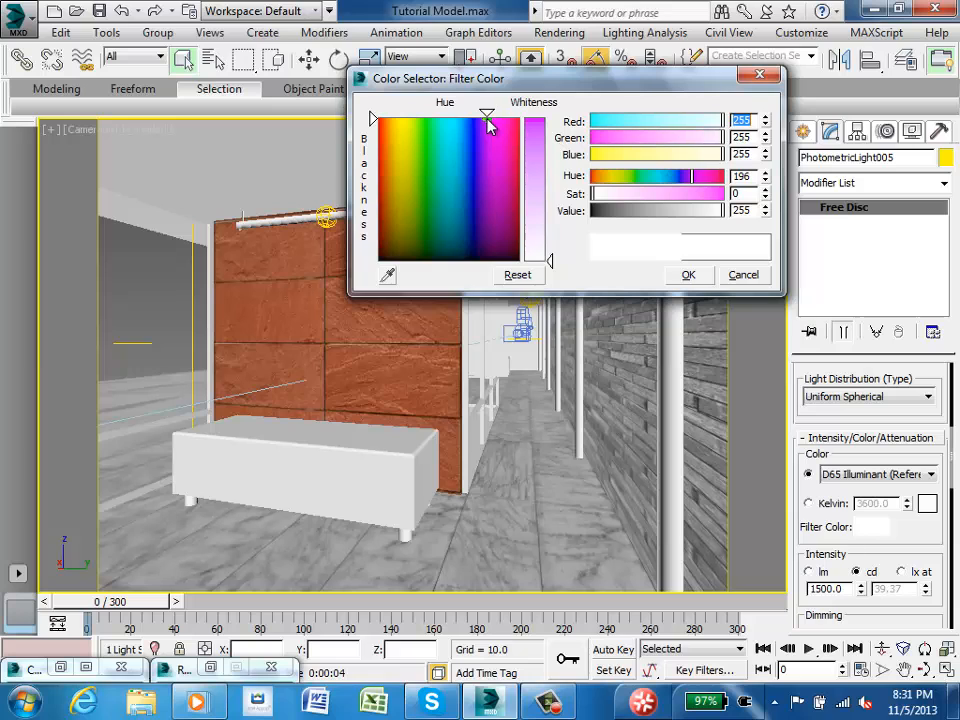
pyautogui.moveTo(554, 262); pyautogui.dragTo(552, 120)
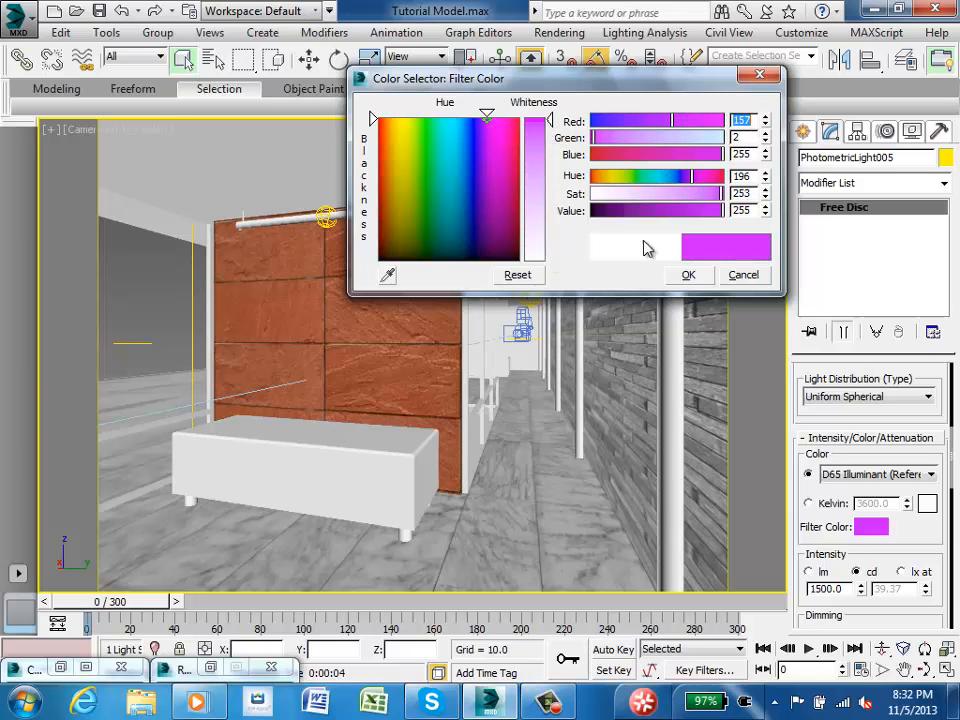
pyautogui.click(688, 275)
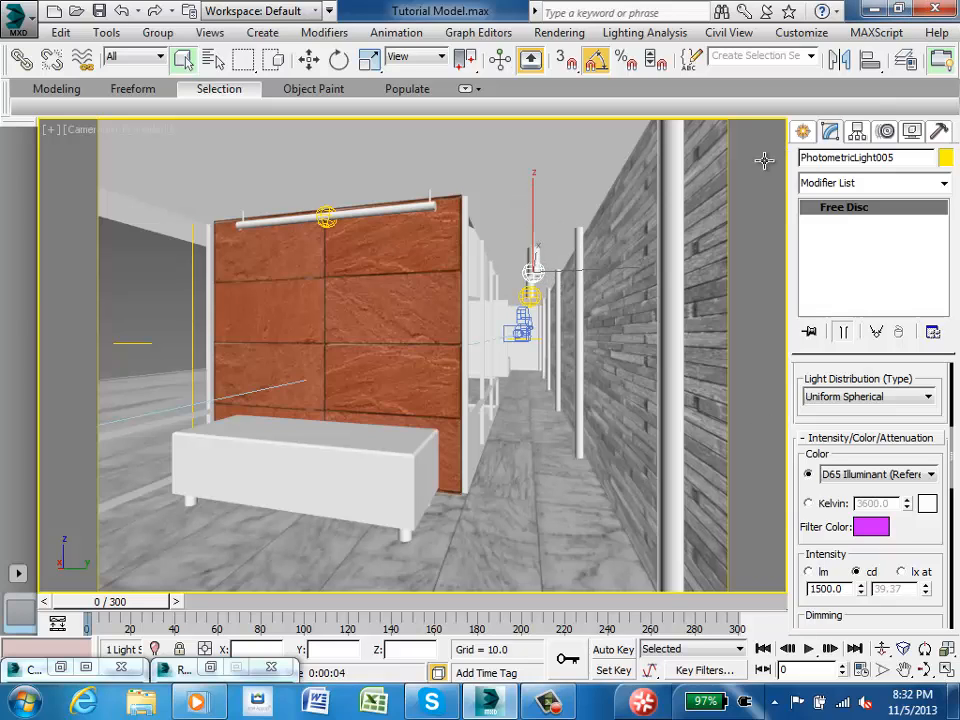
# Test-render the Camera001 view with the purple filter color, stop the render early and minimize the rendered frame
pyautogui.hotkey('shift', 'q')
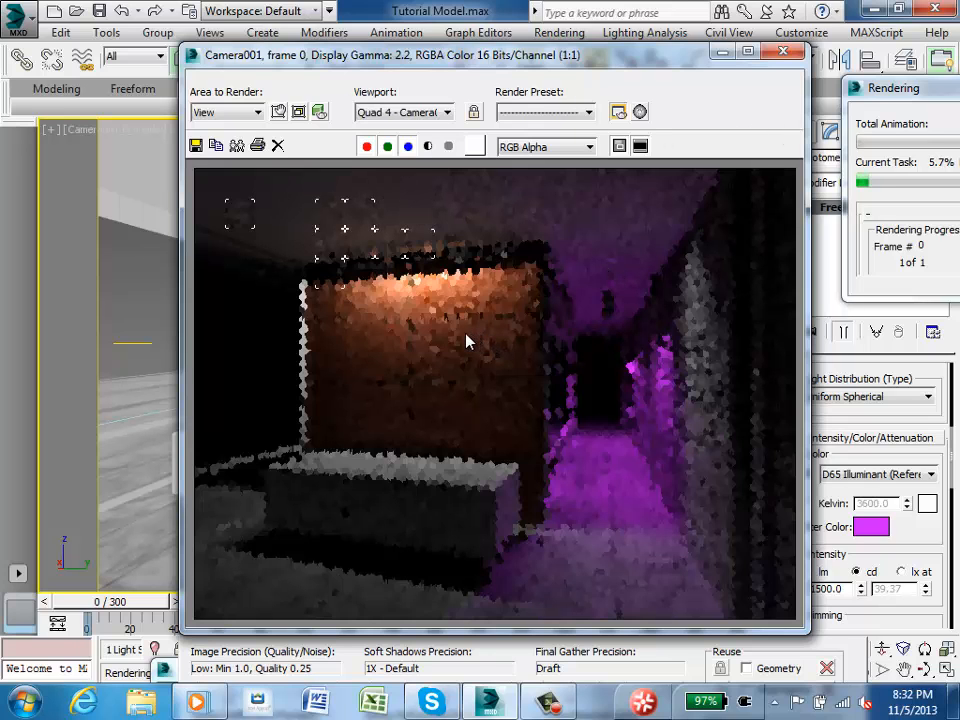
pyautogui.press('Escape')
pyautogui.click(722, 53)
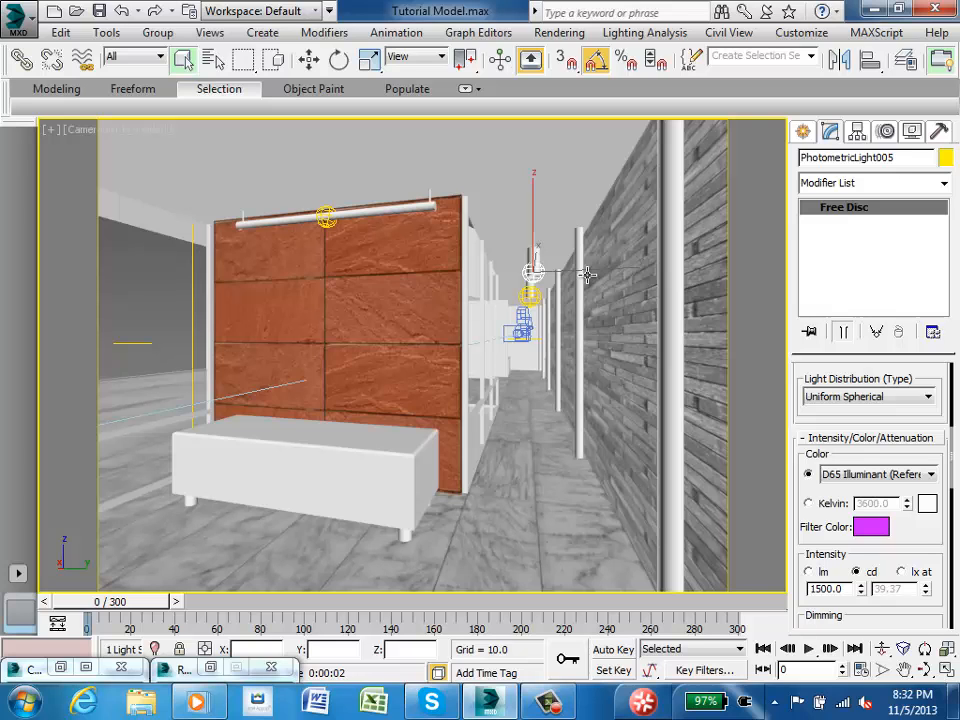
# Change PhotometricLight005's filter color to a pale warm cream of red 255, green 236 and blue 205
pyautogui.click(870, 527)
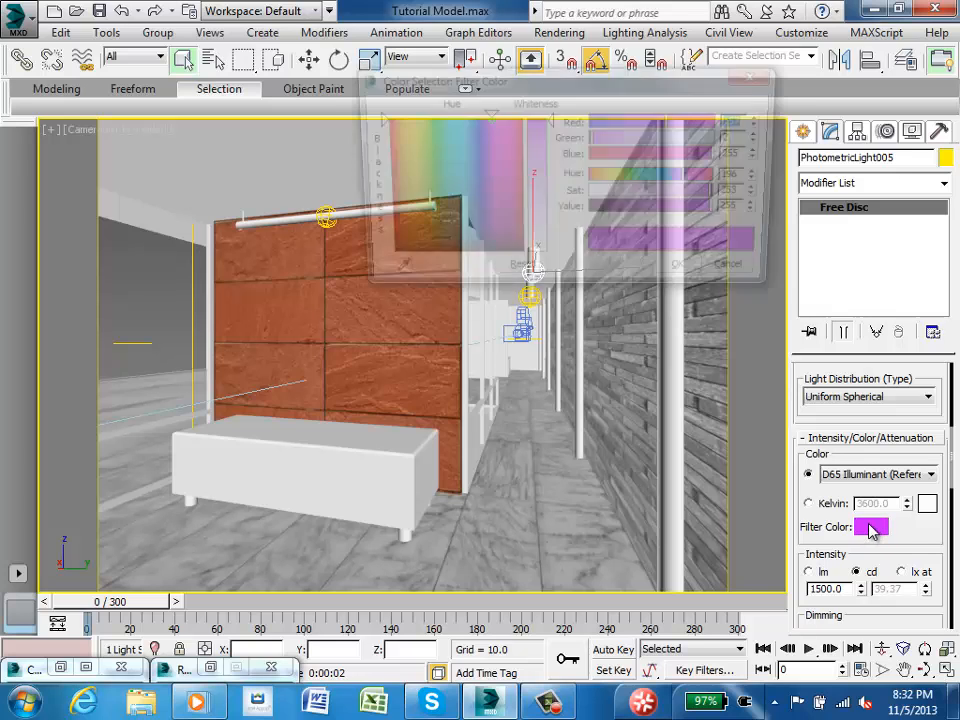
pyautogui.moveTo(486, 114); pyautogui.dragTo(392, 114)
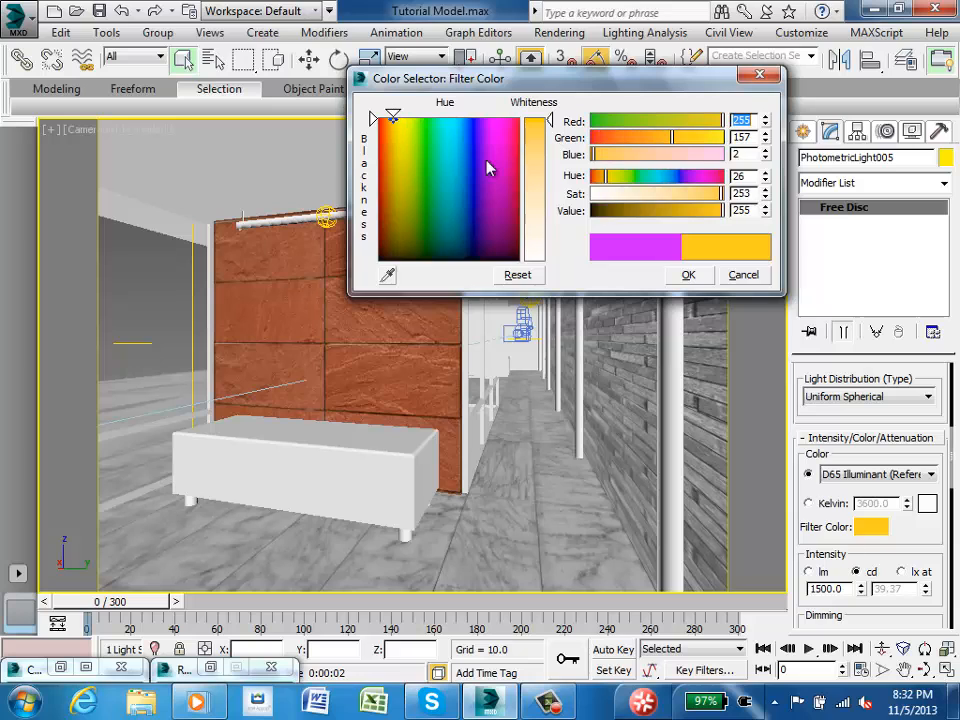
pyautogui.moveTo(563, 130); pyautogui.dragTo(556, 246)
pyautogui.click(688, 275)
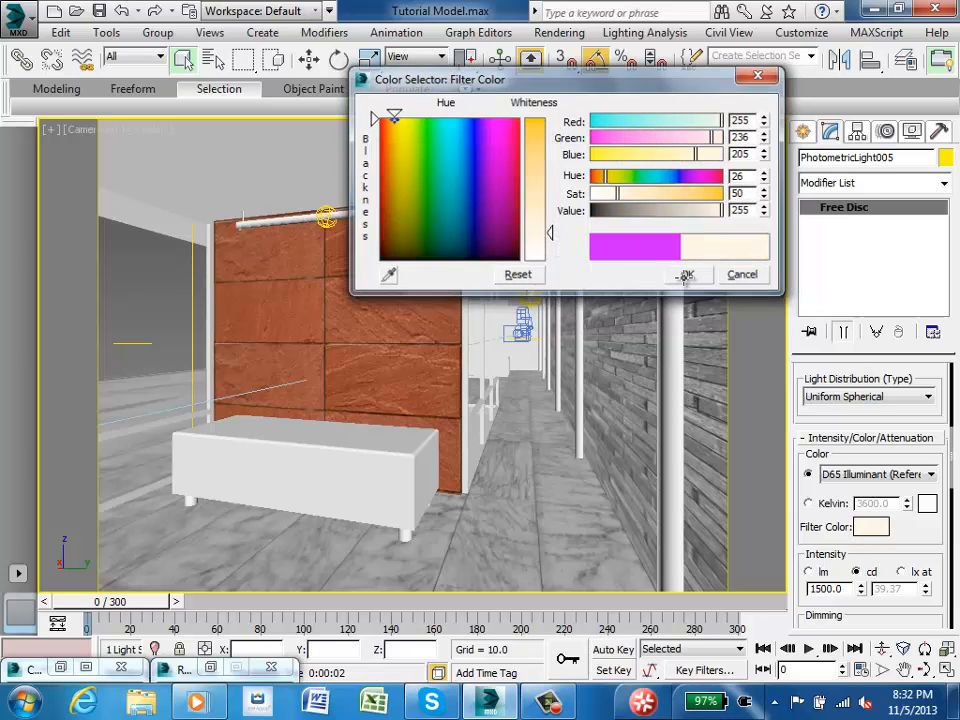
# Select PhotometricLight006 above the red tile wall and give its filter color a very faint orange tint with hue 20
pyautogui.click(327, 216)
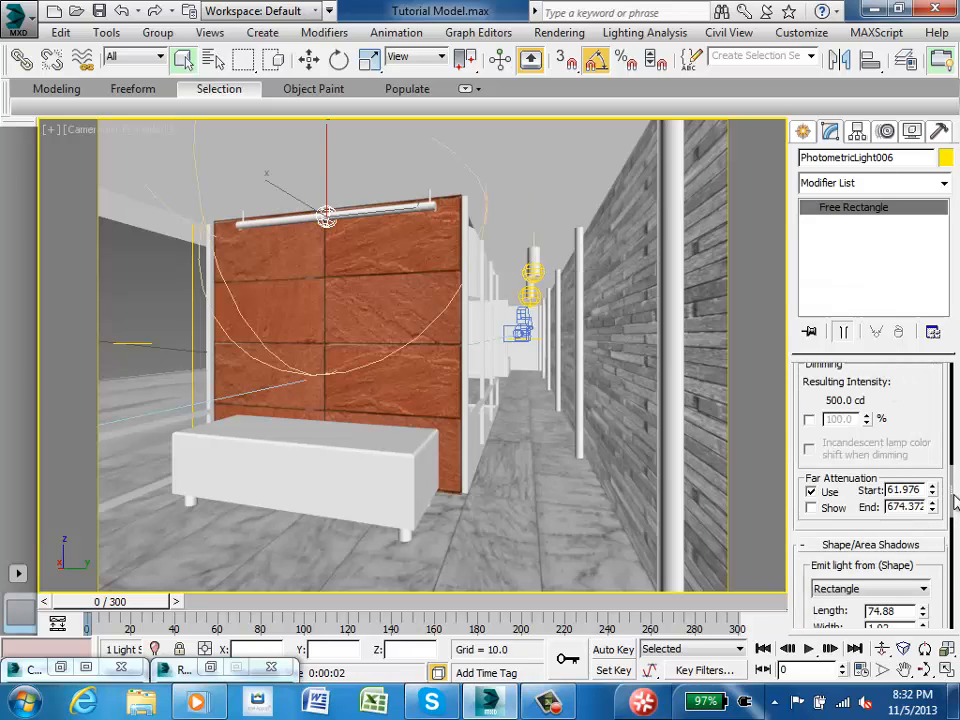
pyautogui.moveTo(953, 508); pyautogui.dragTo(953, 453)
pyautogui.click(870, 542)
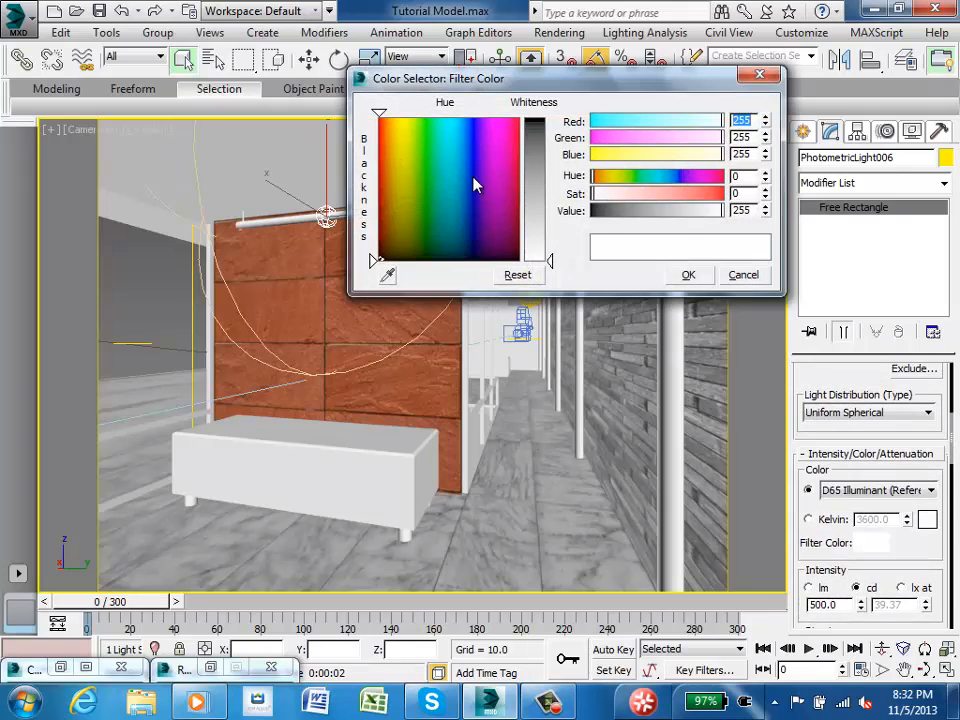
pyautogui.moveTo(390, 118); pyautogui.dragTo(391, 118)
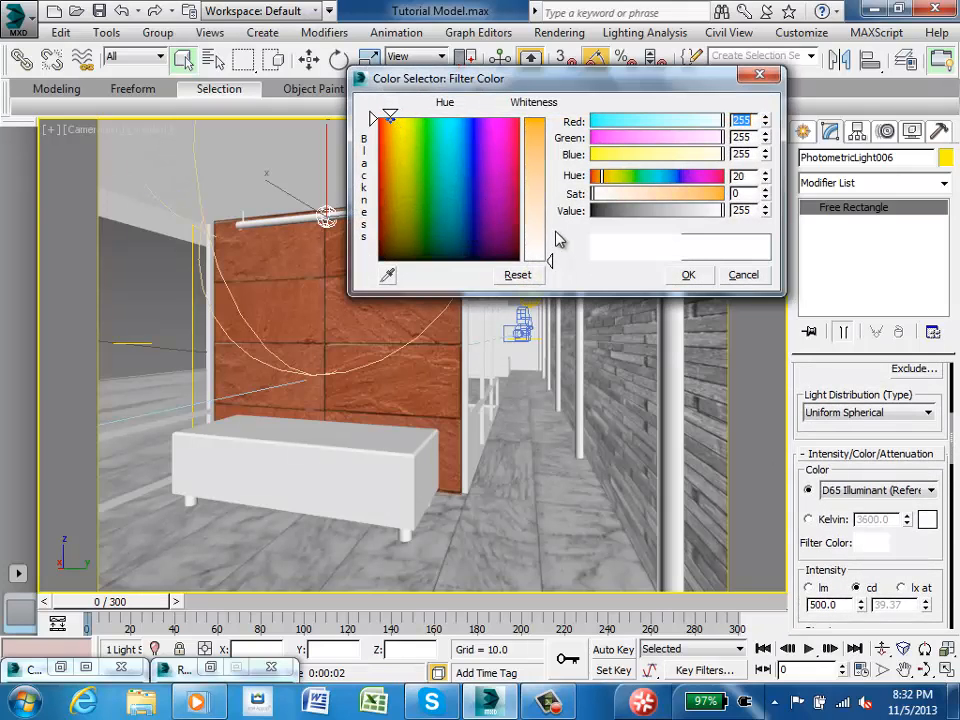
pyautogui.moveTo(552, 261); pyautogui.dragTo(553, 251)
pyautogui.click(688, 274)
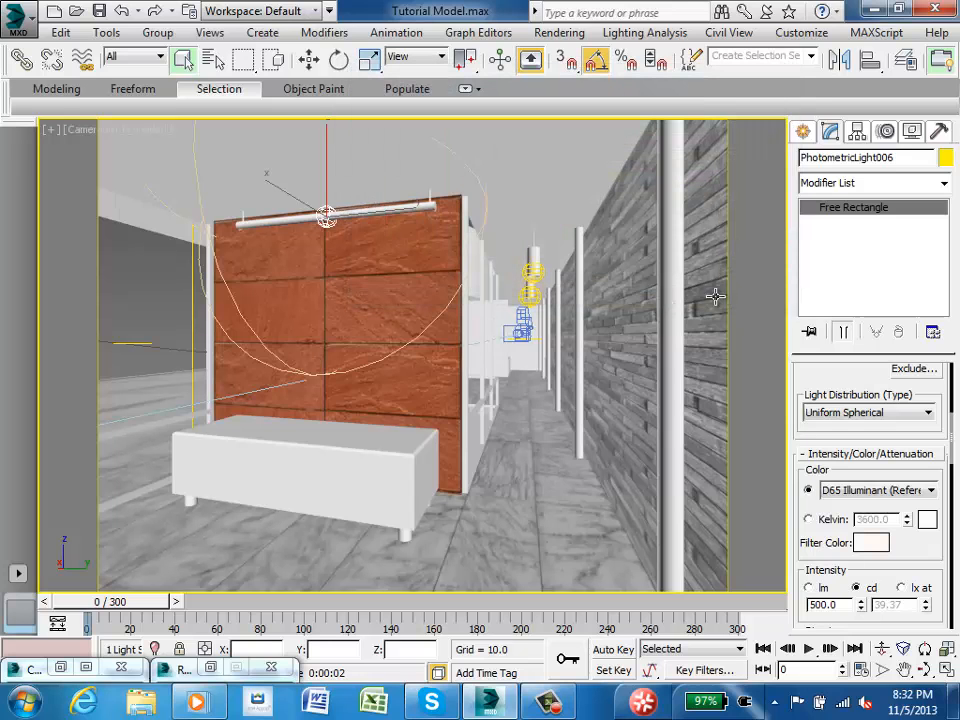
# Deselect the light, test-render the Camera001 view with the warm filter colors, and minimize the rendered frame
pyautogui.click(762, 296)
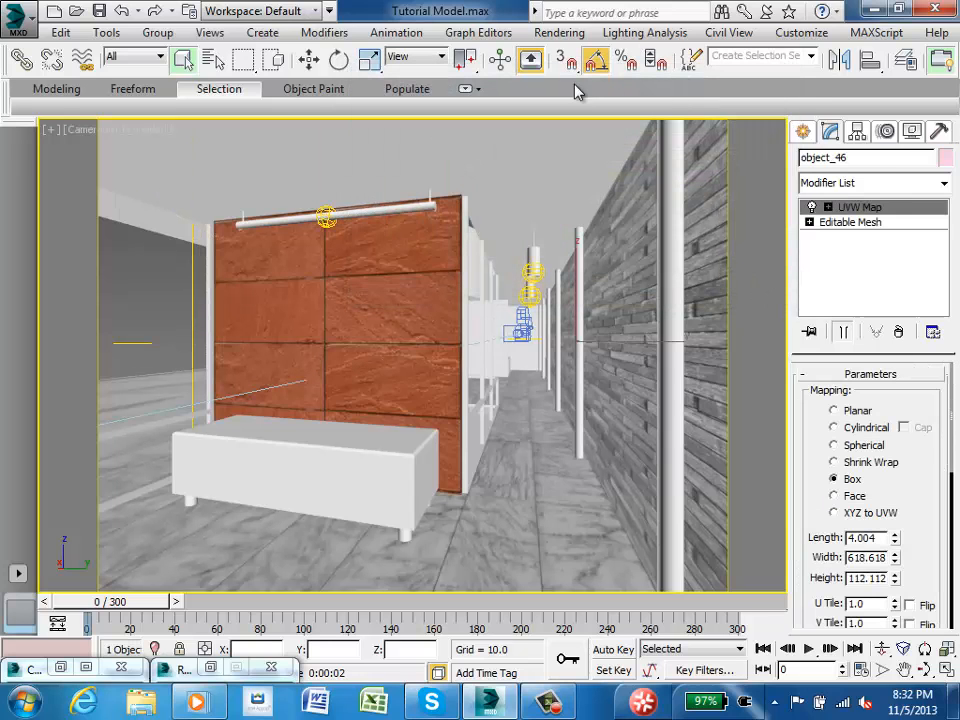
pyautogui.hotkey('shift', 'q')
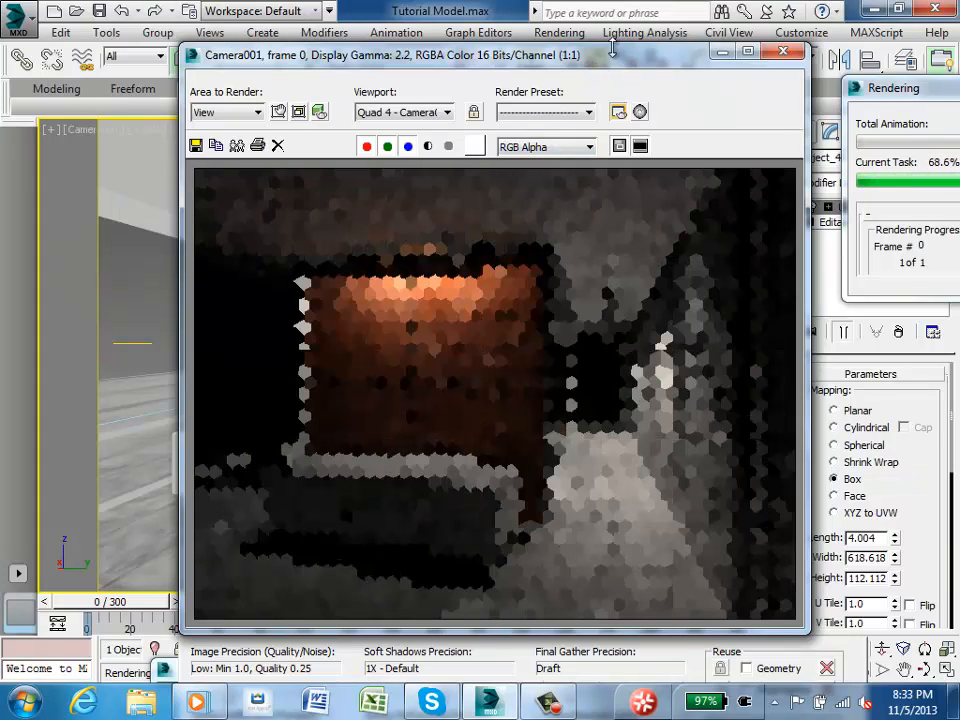
pyautogui.click(724, 51)
# Select PhotometricLight005 by name and make its warm filter color slightly more saturated by lowering the whiteness
pyautogui.click(212, 60)
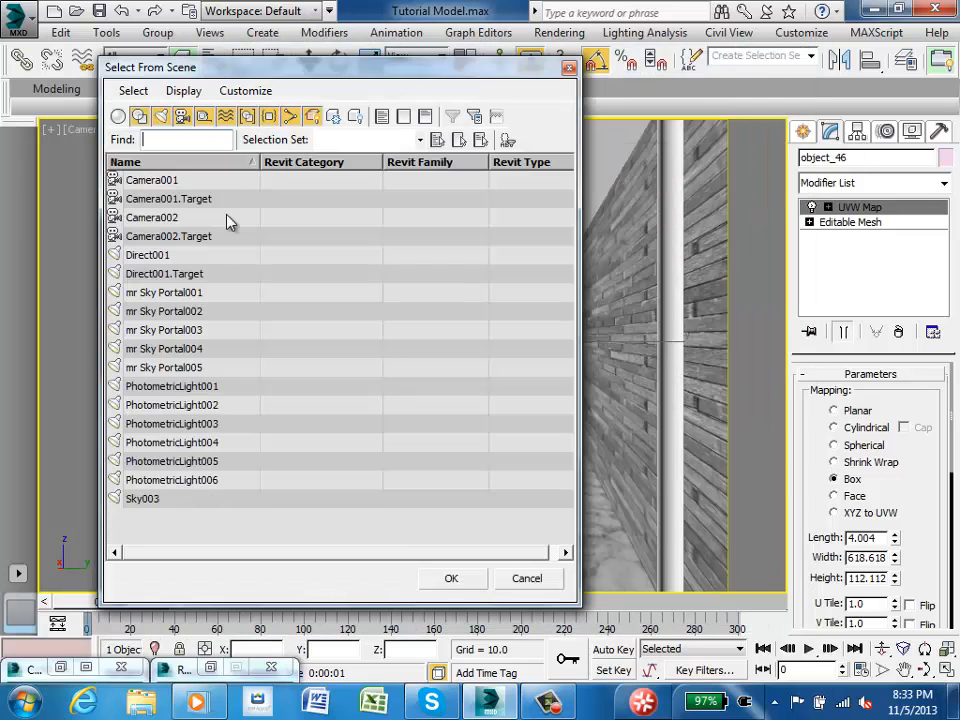
pyautogui.click(140, 462)
pyautogui.click(460, 578)
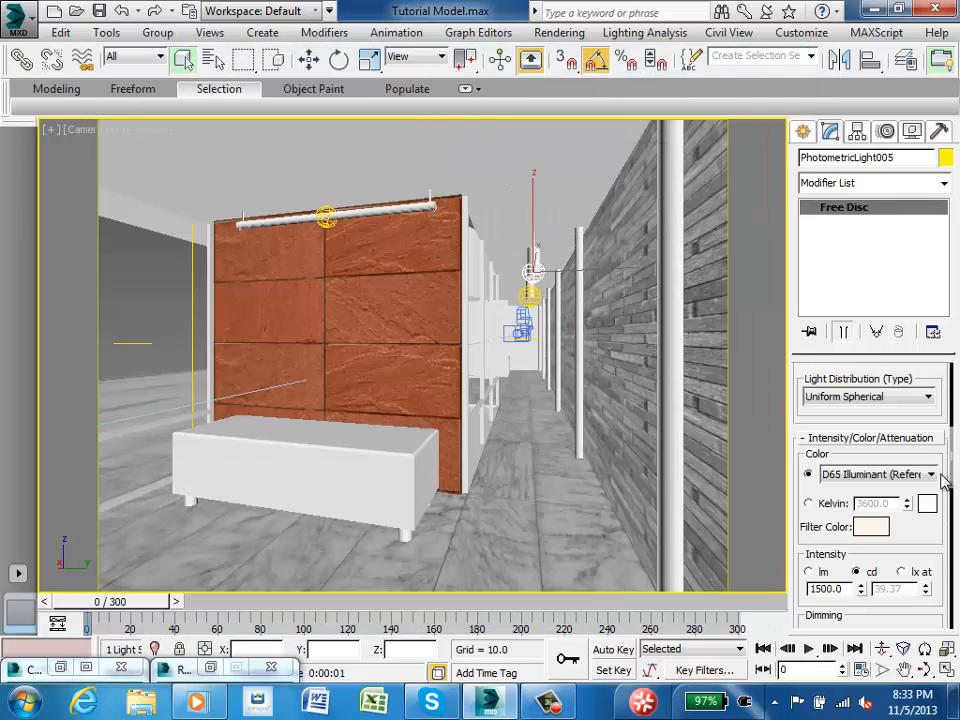
pyautogui.click(863, 525)
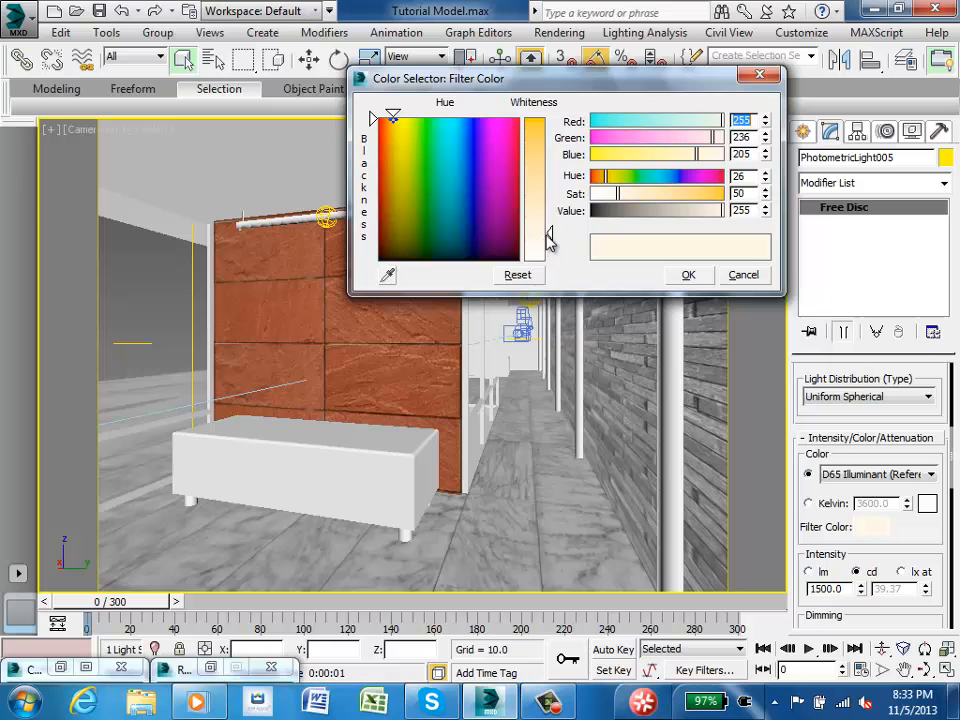
pyautogui.moveTo(547, 234); pyautogui.dragTo(550, 218)
pyautogui.click(687, 274)
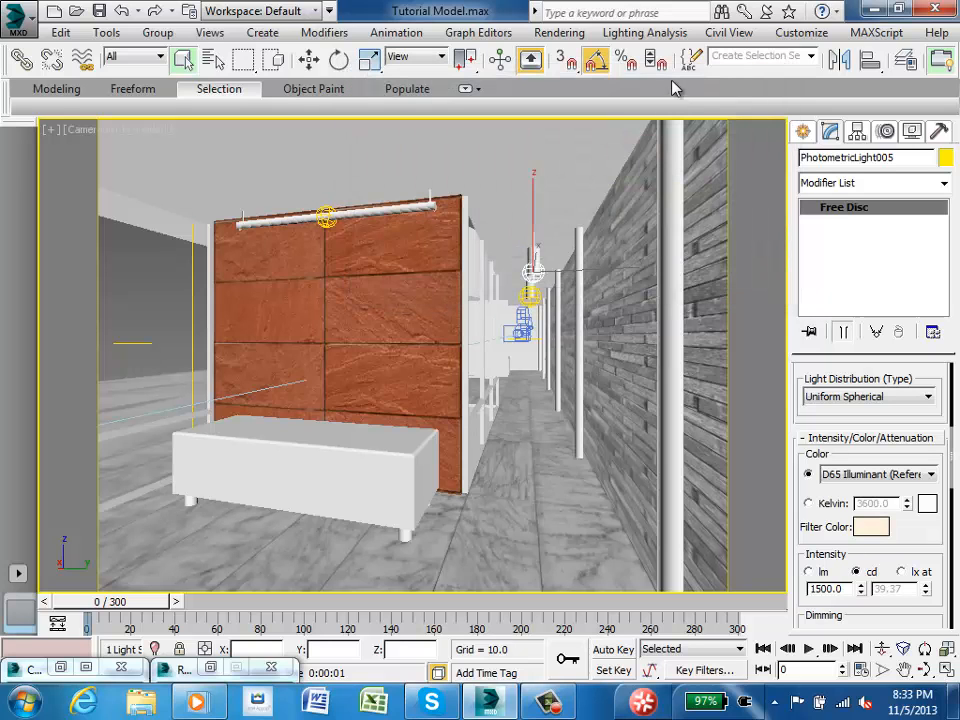
# Test-render the Camera001 view with the deeper warm tint, stop the render and close the rendered frame
pyautogui.hotkey('shift', 'q')
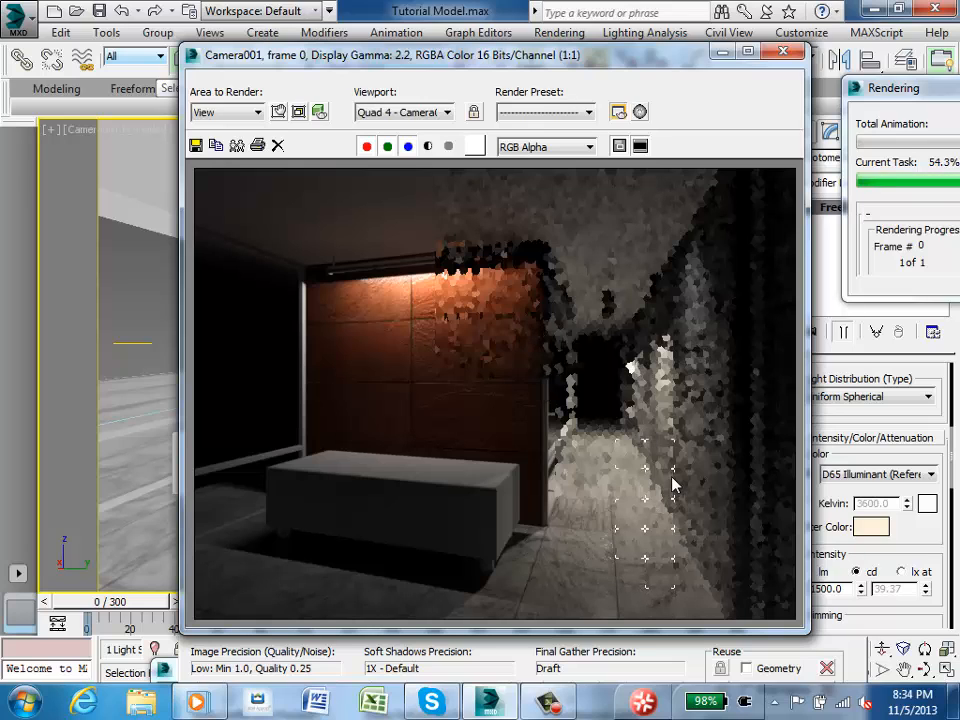
pyautogui.press('Escape')
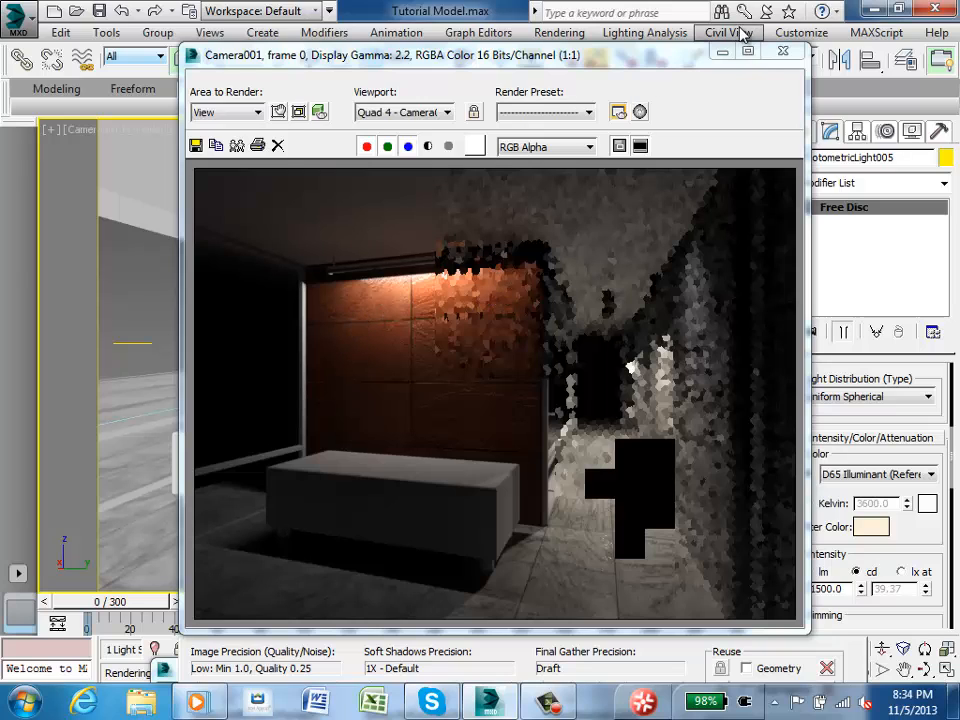
pyautogui.click(783, 51)
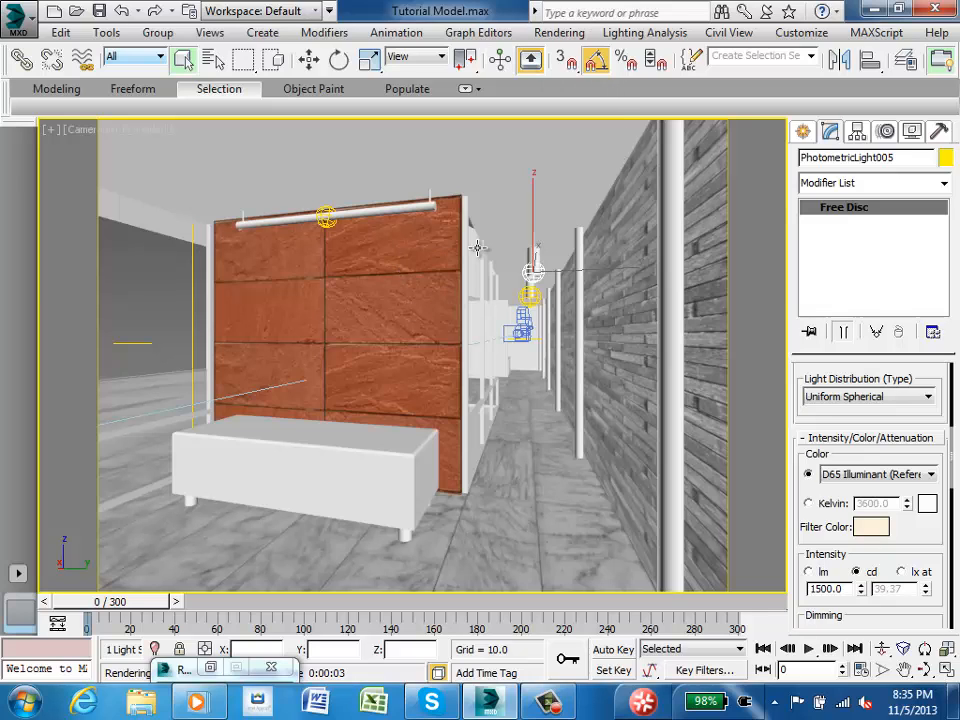
# Select PhotometricLight004 by name and switch the light off
pyautogui.press('h')
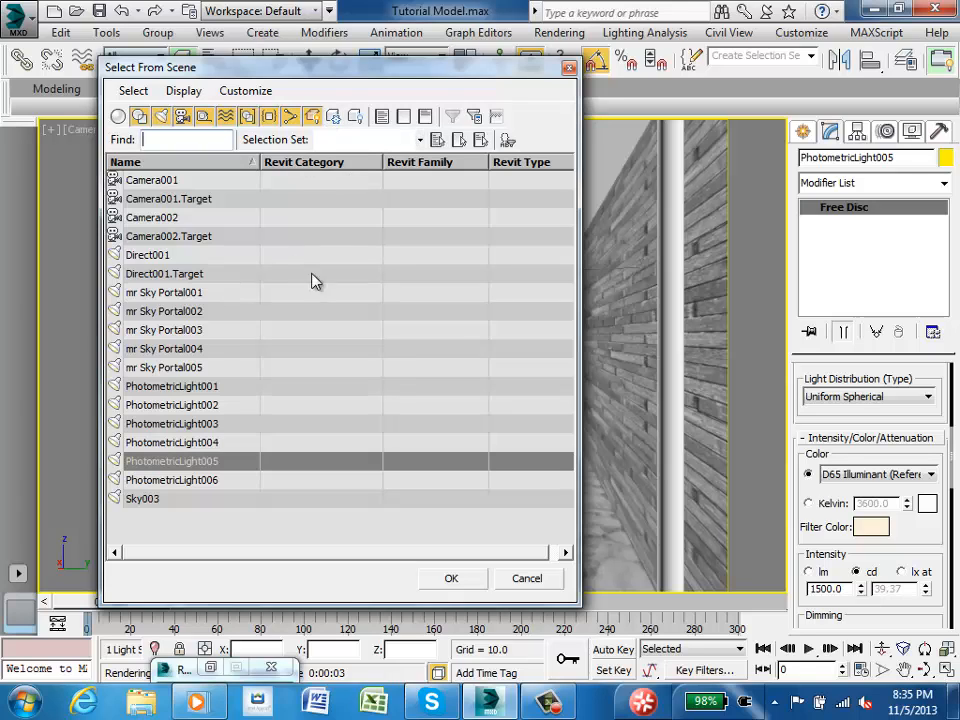
pyautogui.click(240, 387)
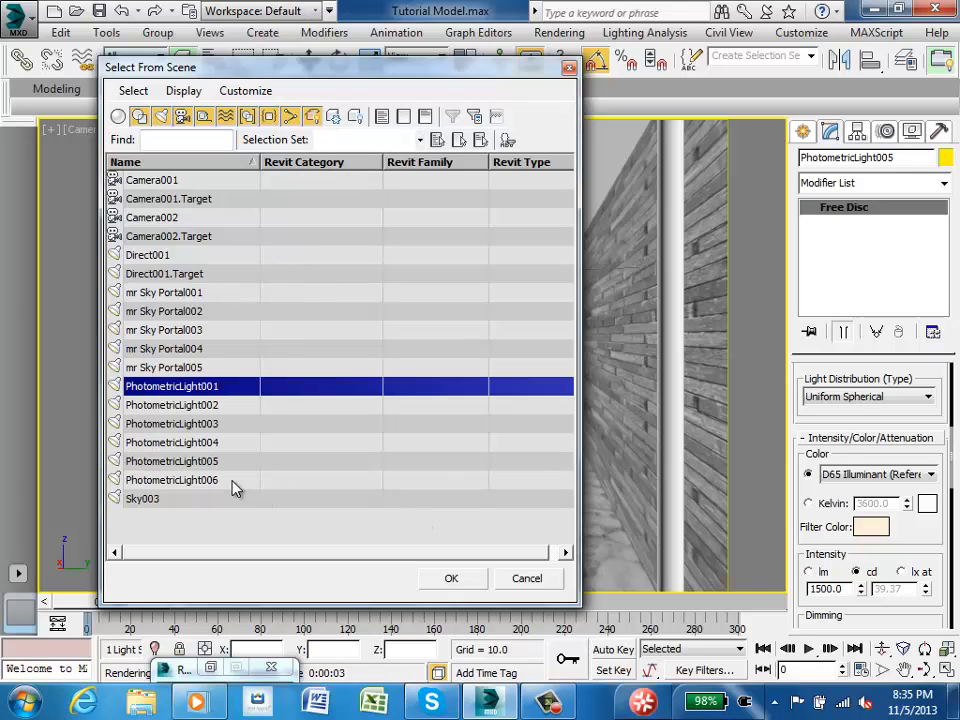
pyautogui.click(232, 481)
pyautogui.click(231, 443)
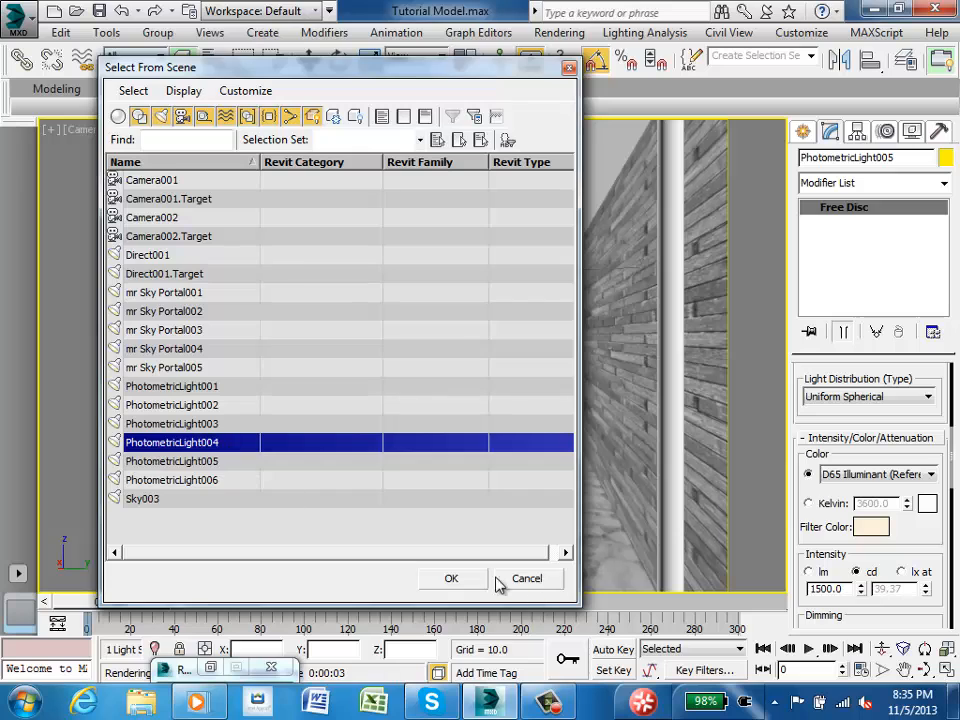
pyautogui.click(465, 579)
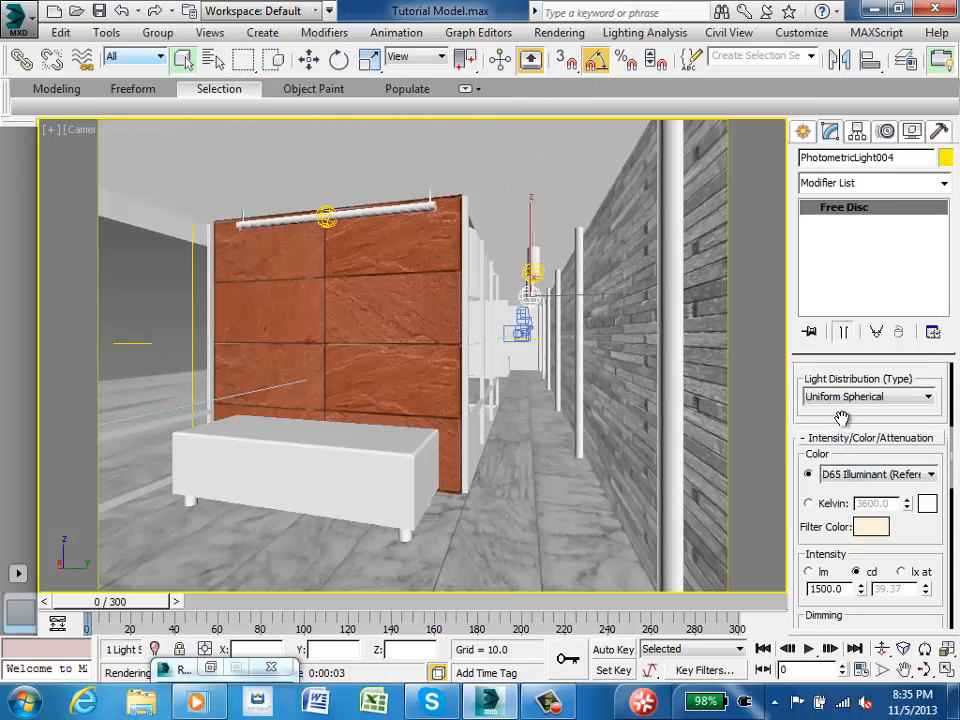
pyautogui.scroll(5, 840, 450)
pyautogui.click(814, 519)
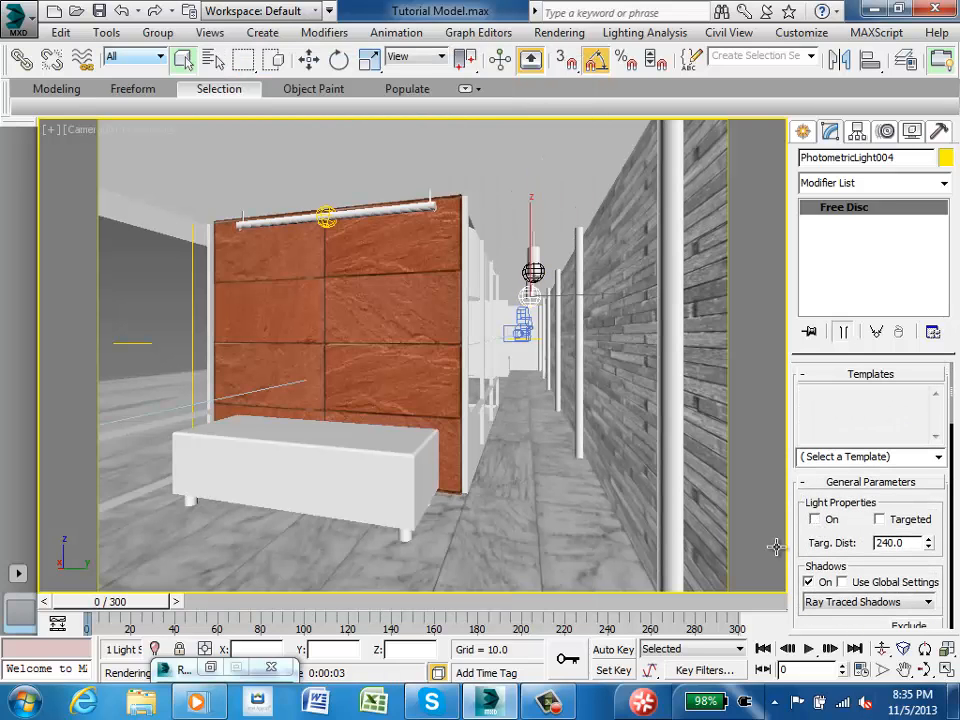
# Select PhotometricLight006 by name and switch the light off
pyautogui.press('h')
pyautogui.click(171, 480)
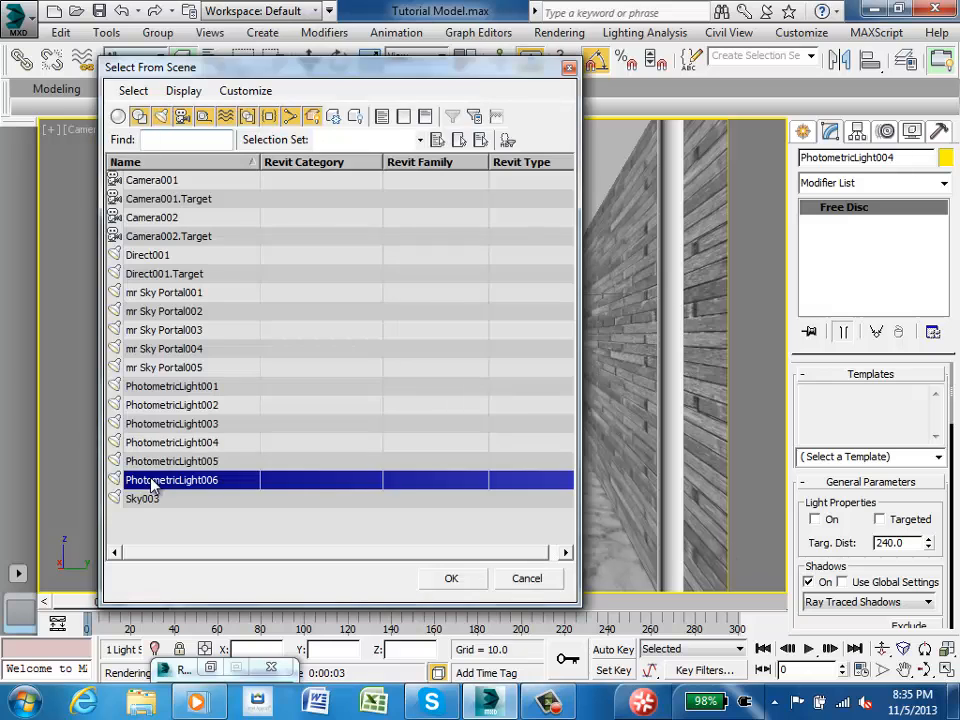
pyautogui.click(451, 578)
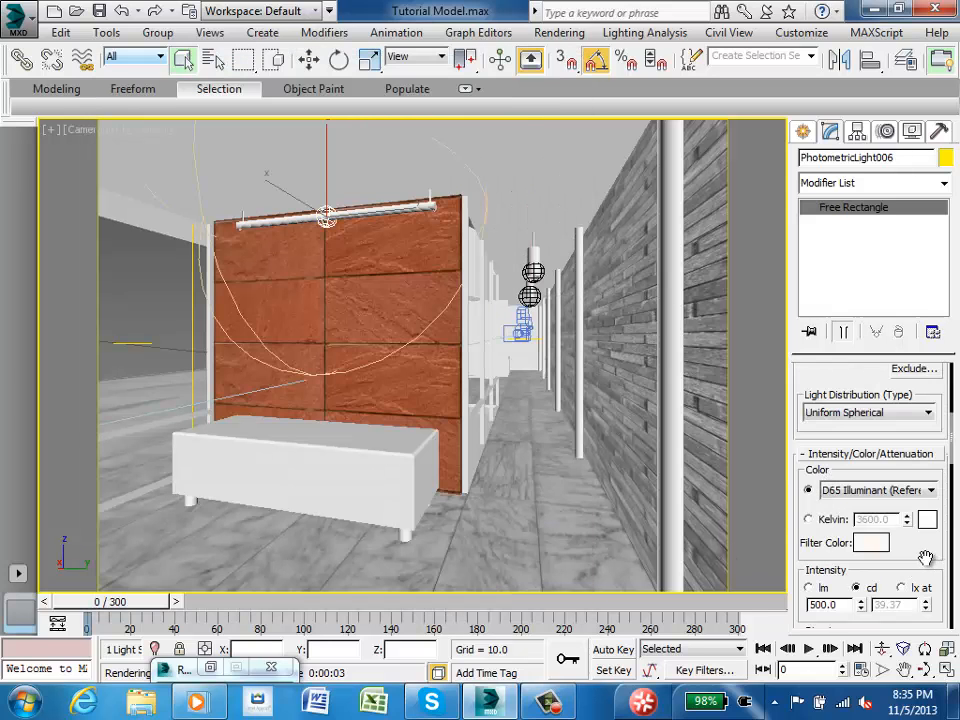
pyautogui.scroll(5, 846, 514)
pyautogui.click(826, 468)
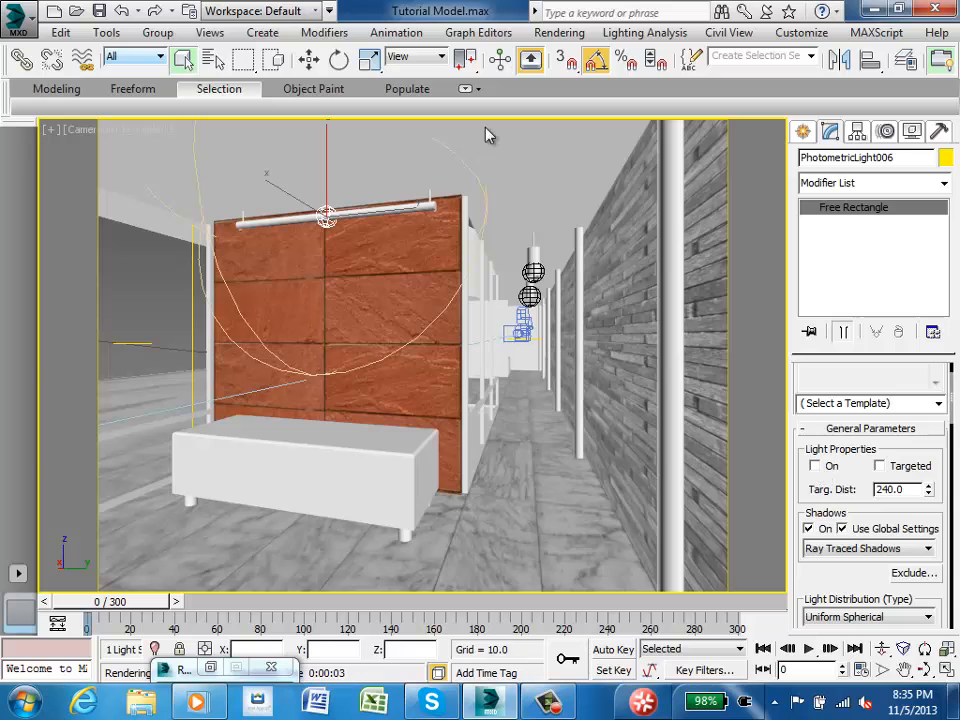
# Select the skylight Sky003 by name and switch it on
pyautogui.press('h')
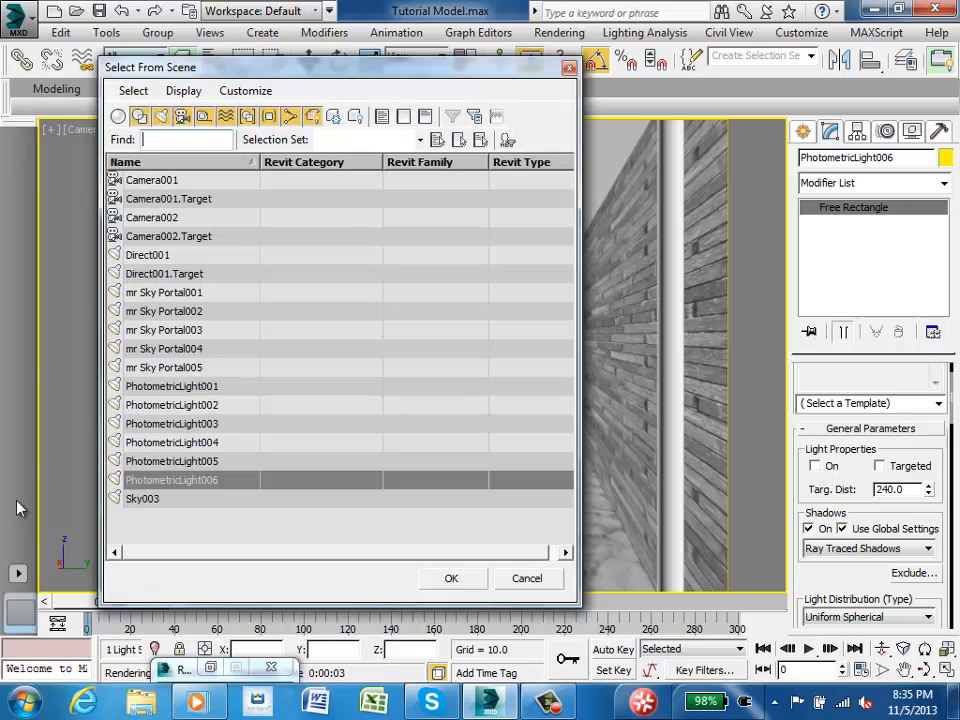
pyautogui.click(142, 498)
pyautogui.click(451, 578)
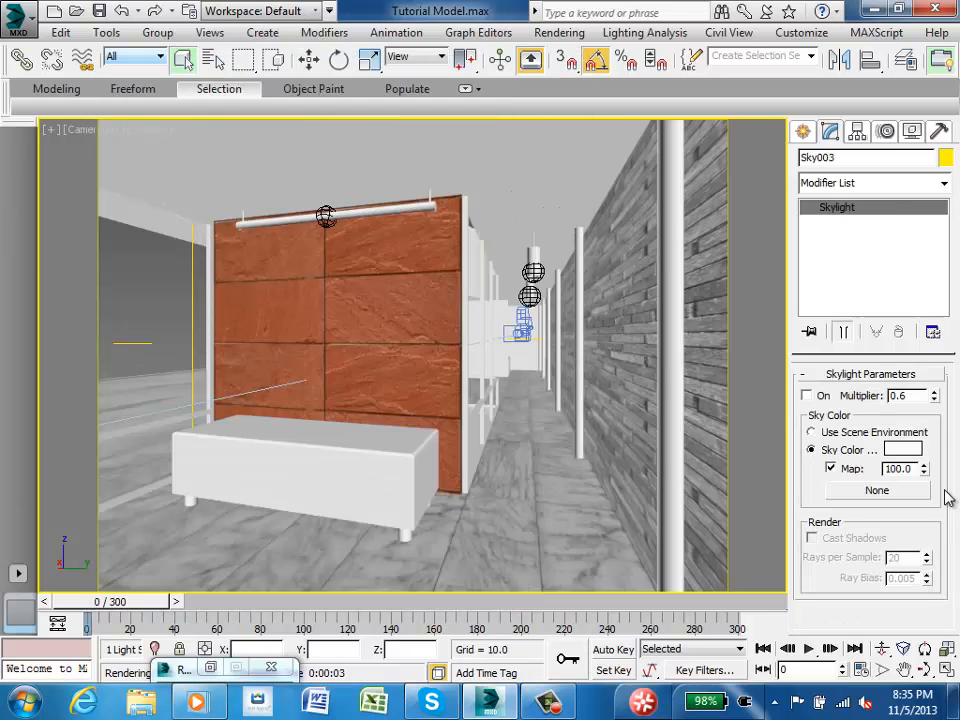
pyautogui.click(806, 395)
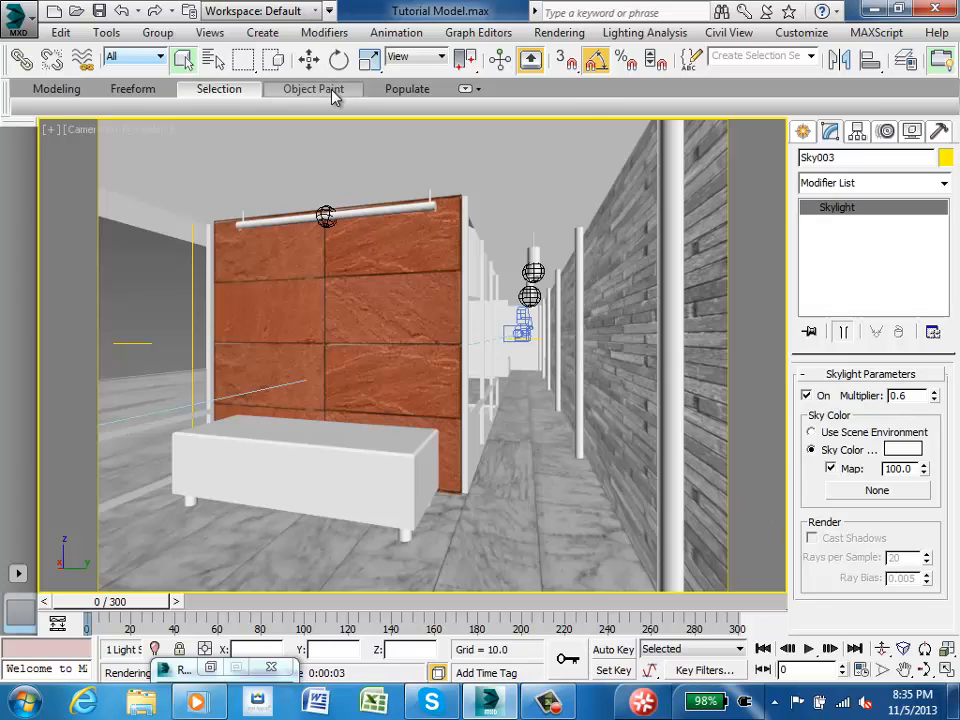
# Select the directional light Direct001 by name and switch it on
pyautogui.press('h')
pyautogui.click(150, 255)
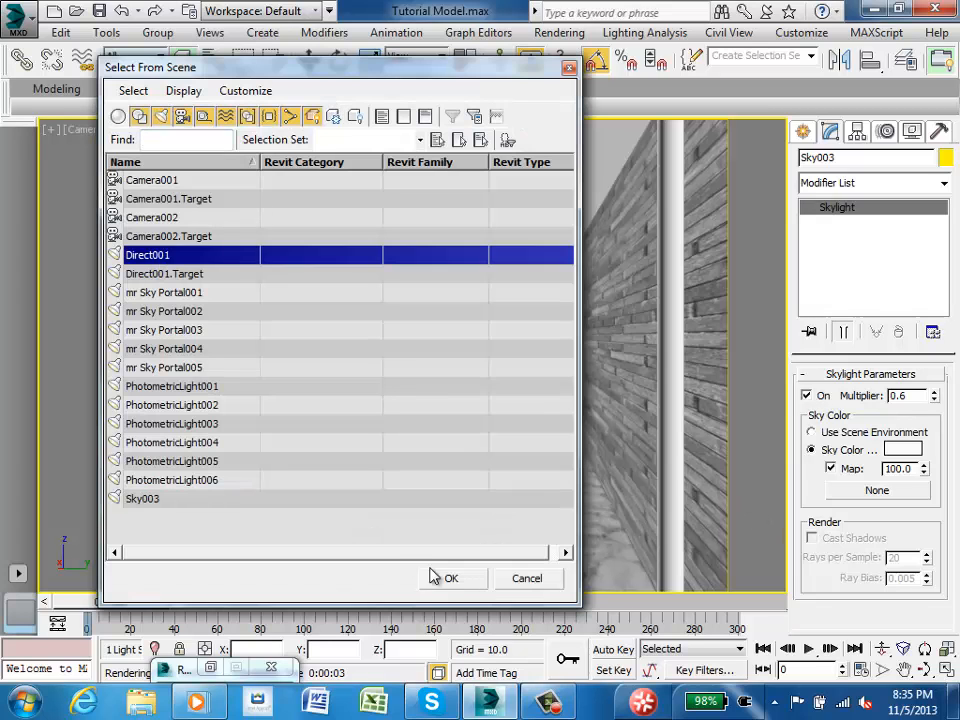
pyautogui.click(443, 578)
pyautogui.click(809, 411)
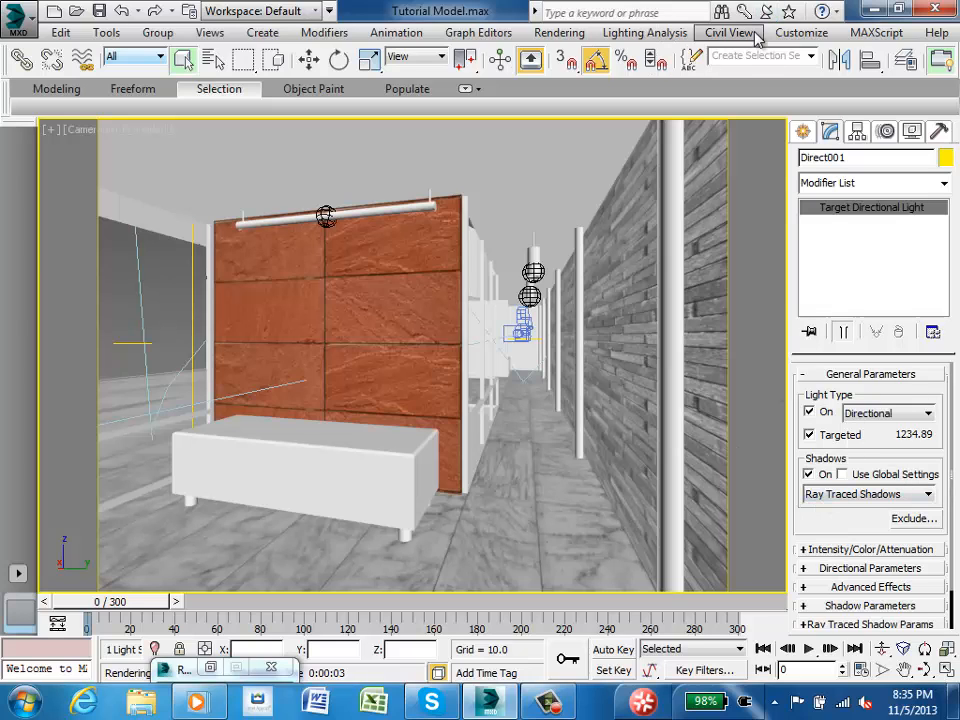
pyautogui.click(570, 32)
pyautogui.click(577, 76)
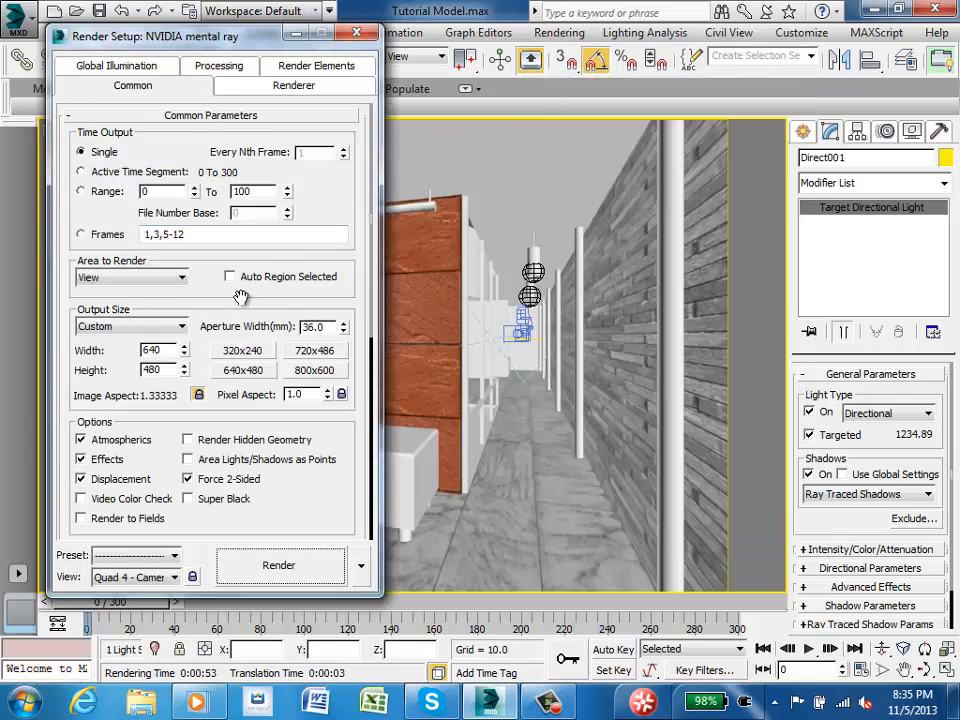
pyautogui.click(352, 36)
# Set the environment's exposure control to no exposure control and close the environment settings
pyautogui.press('8')
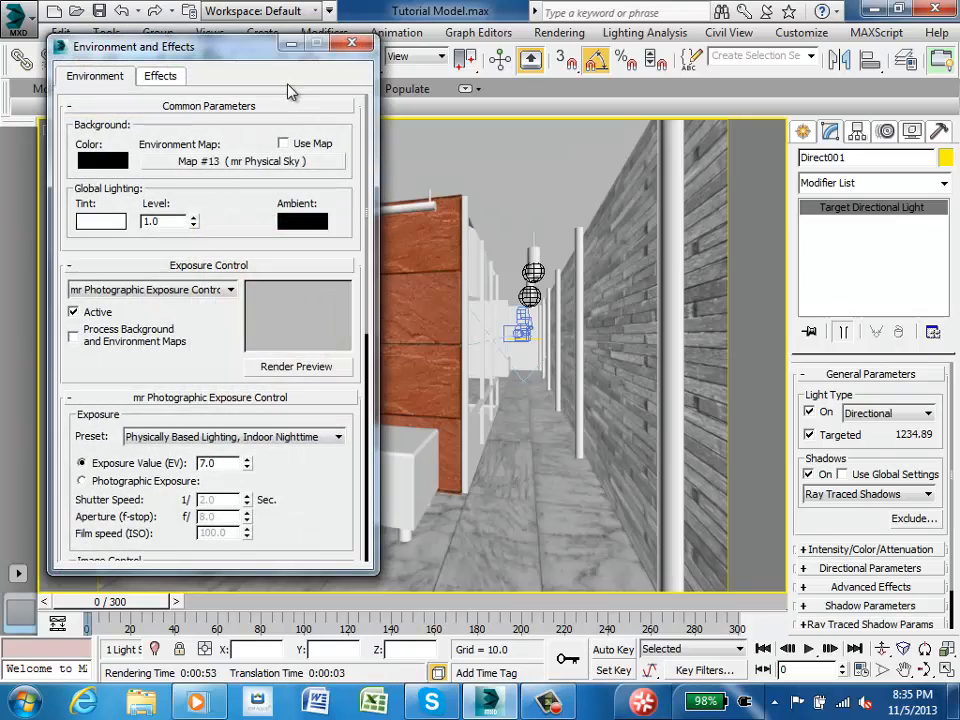
pyautogui.click(197, 290)
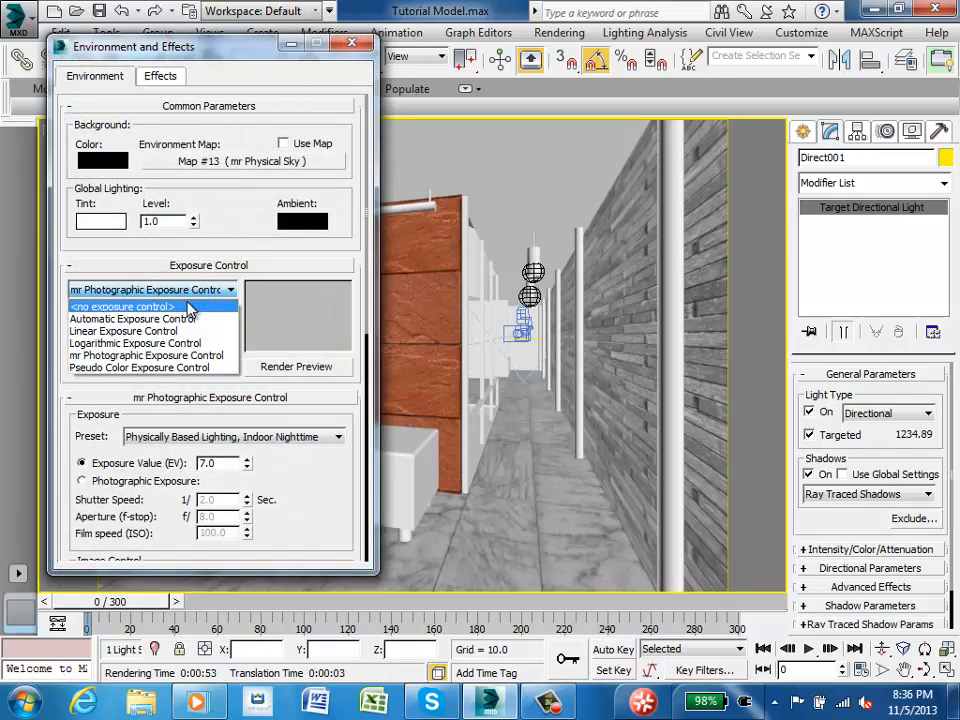
pyautogui.click(150, 303)
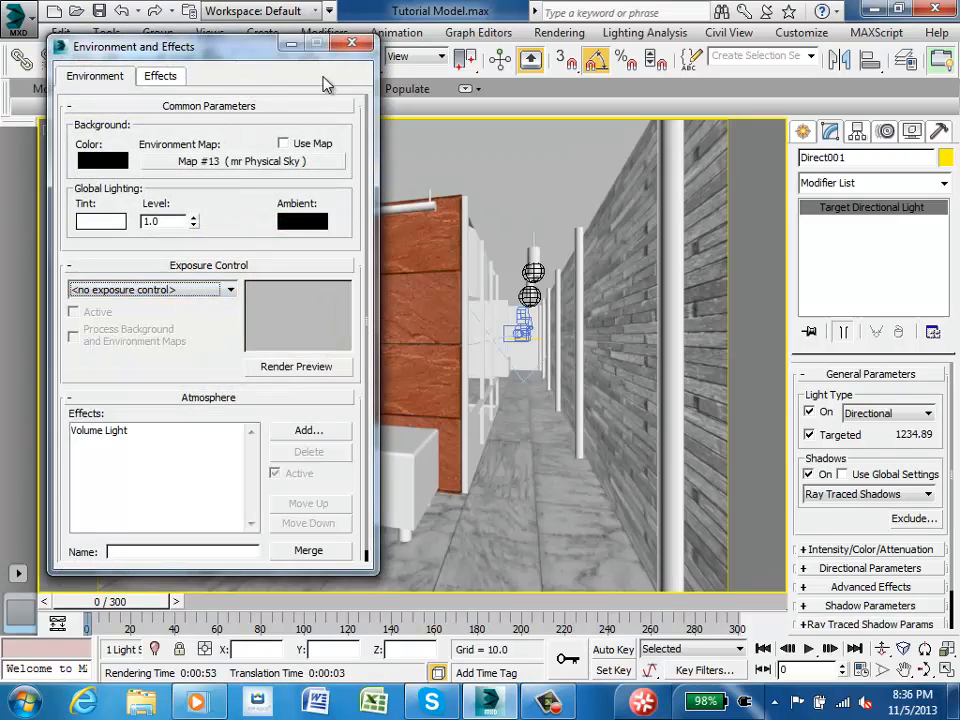
pyautogui.click(352, 44)
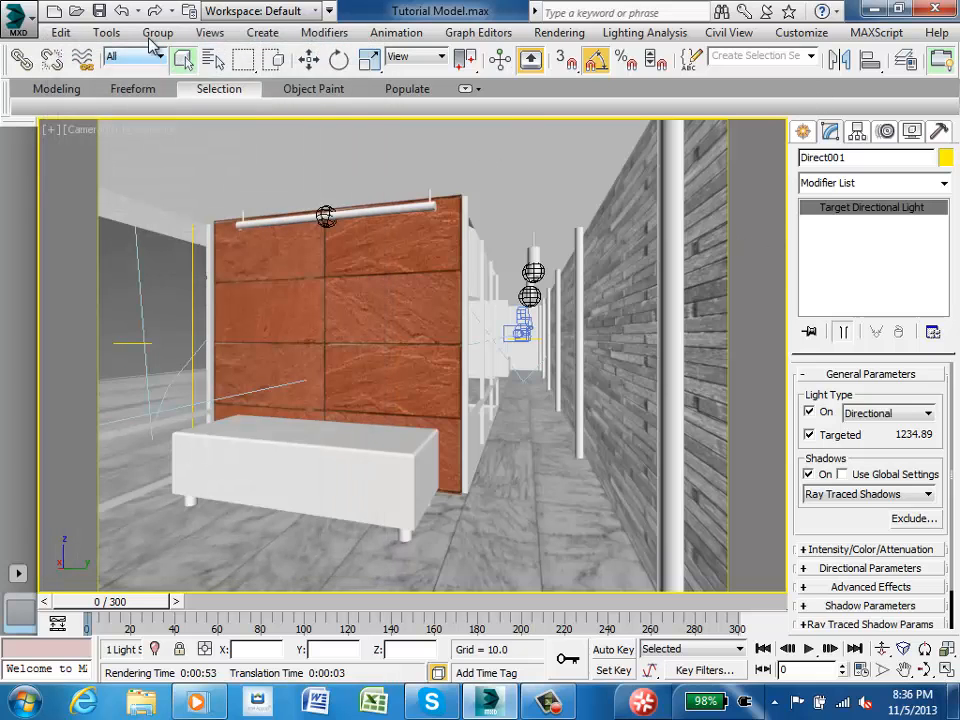
# Select Sky003 by name again to check its skylight parameters
pyautogui.click(213, 62)
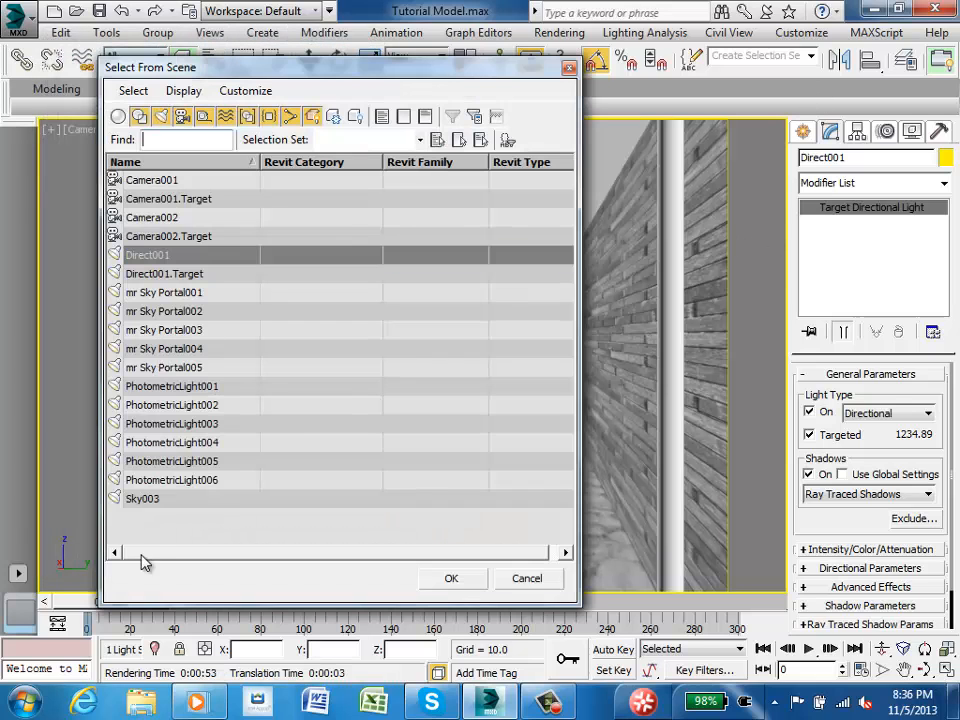
pyautogui.click(145, 500)
pyautogui.click(455, 579)
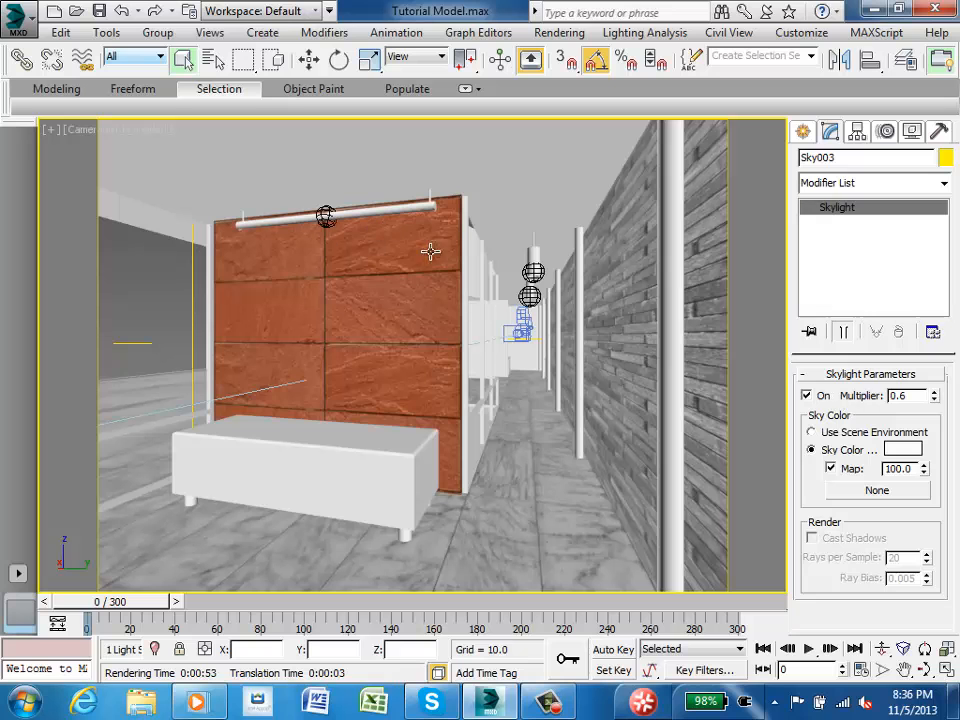
# Test-render the Camera001 view with the skylight and directional light, stop the render and minimize the rendered frame
pyautogui.click(740, 294)
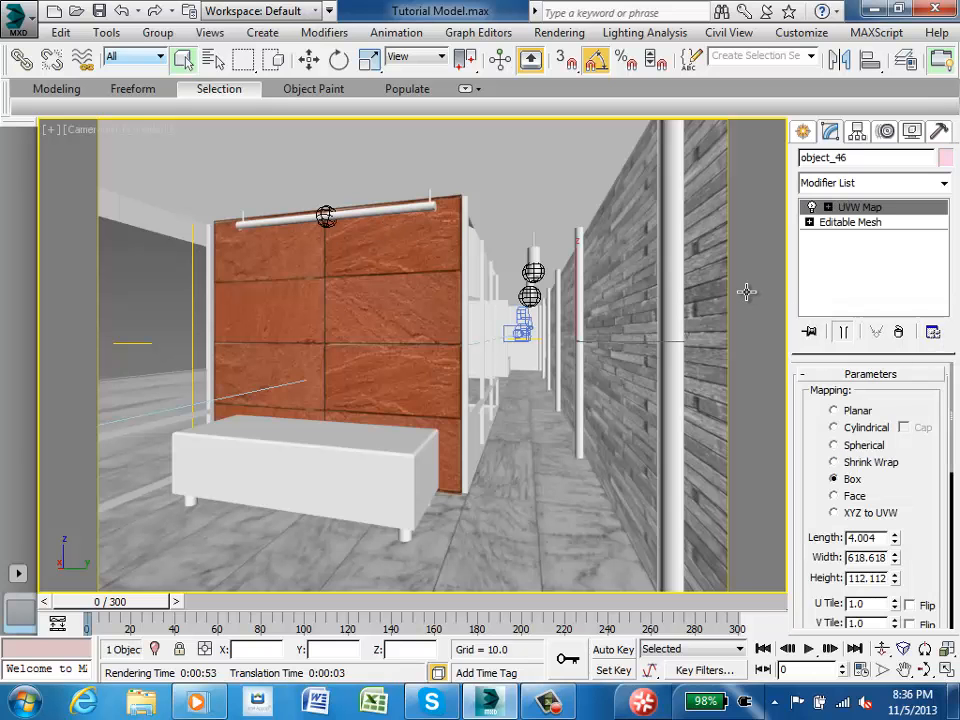
pyautogui.hotkey('shift', 'q')
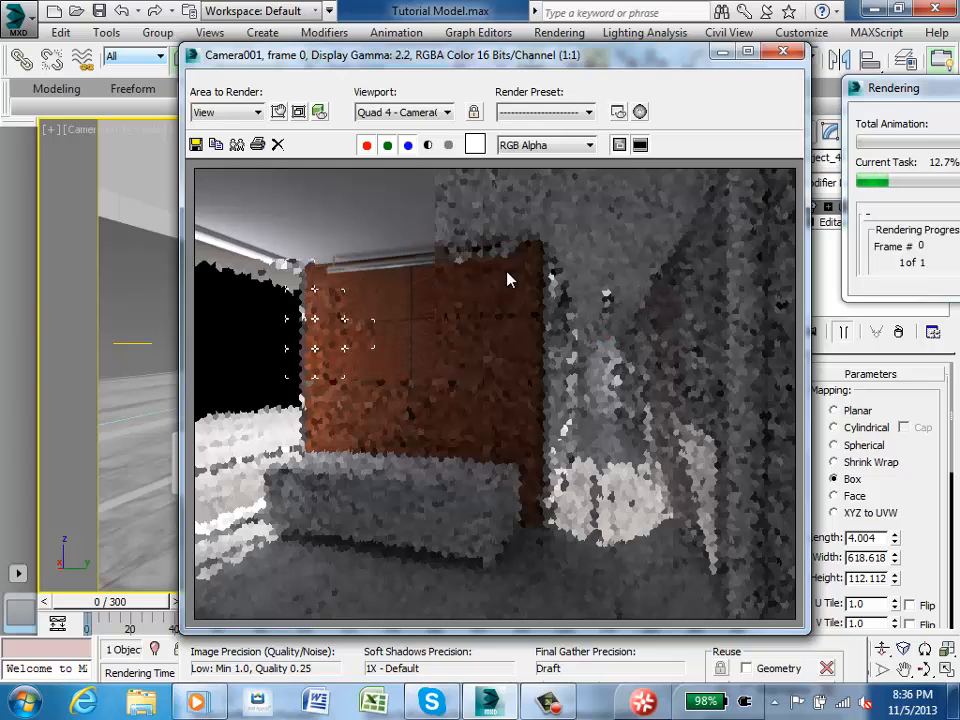
pyautogui.press('Escape')
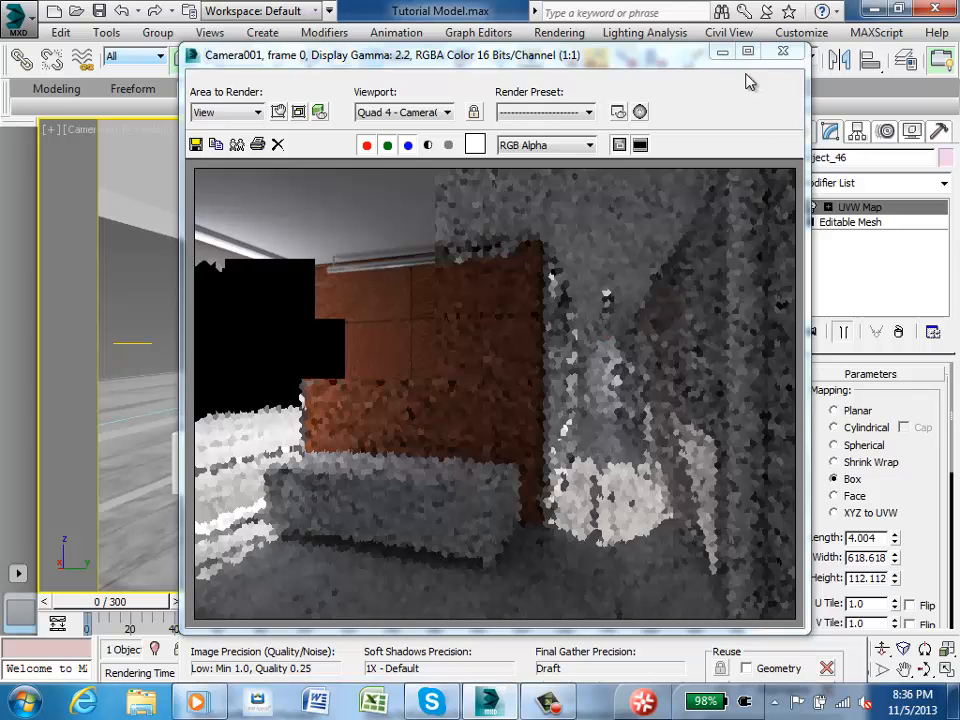
pyautogui.click(723, 55)
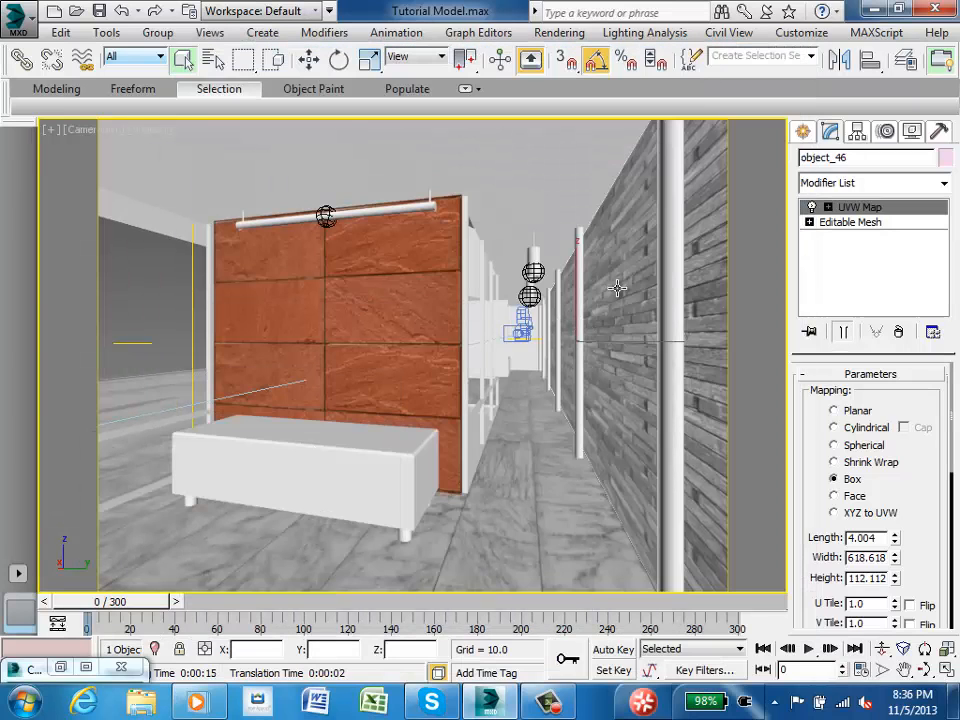
# Restore the four-viewport layout and fit the whole building in the Top view
pyautogui.click(946, 669)
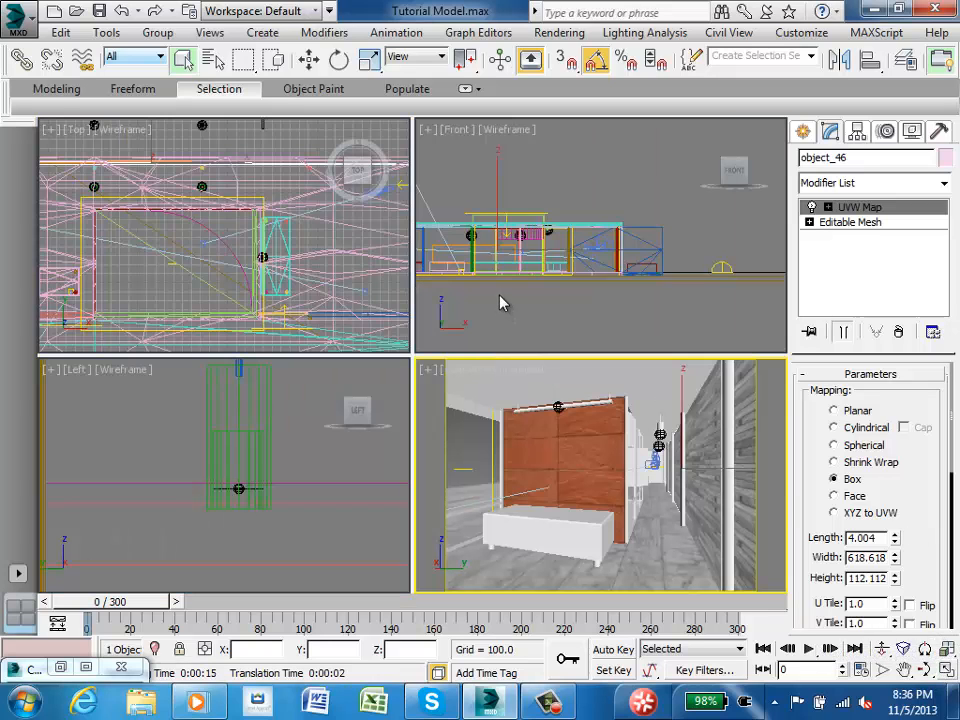
pyautogui.moveTo(184, 178); pyautogui.dragTo(238, 191, button='middle')
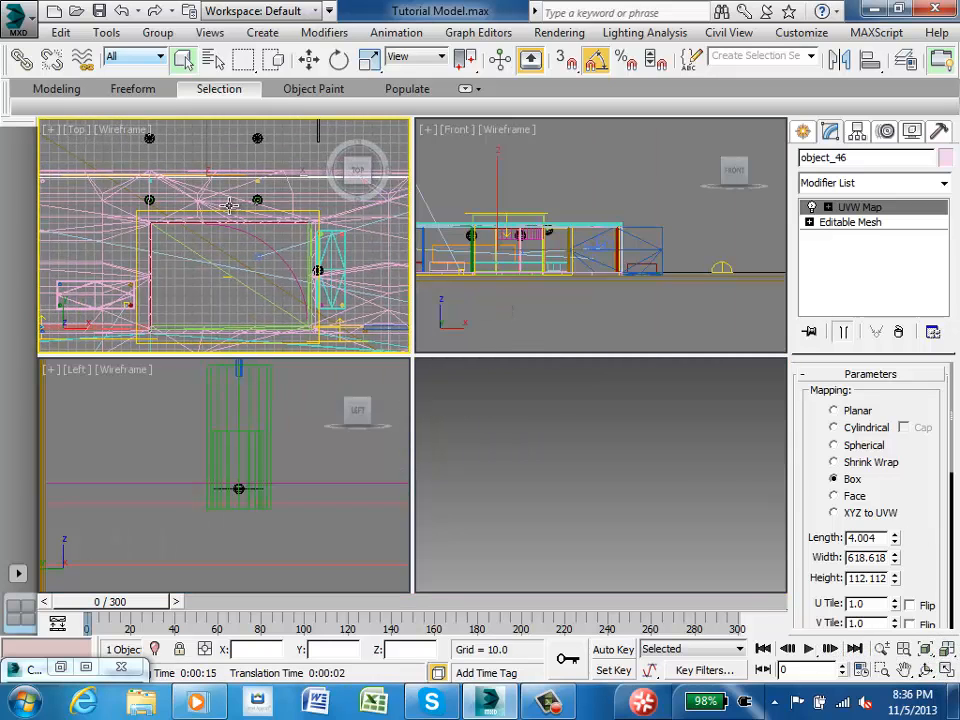
pyautogui.scroll(-5, 230, 203)
# Switch the camera viewport to the Camera002 view
pyautogui.click(469, 373)
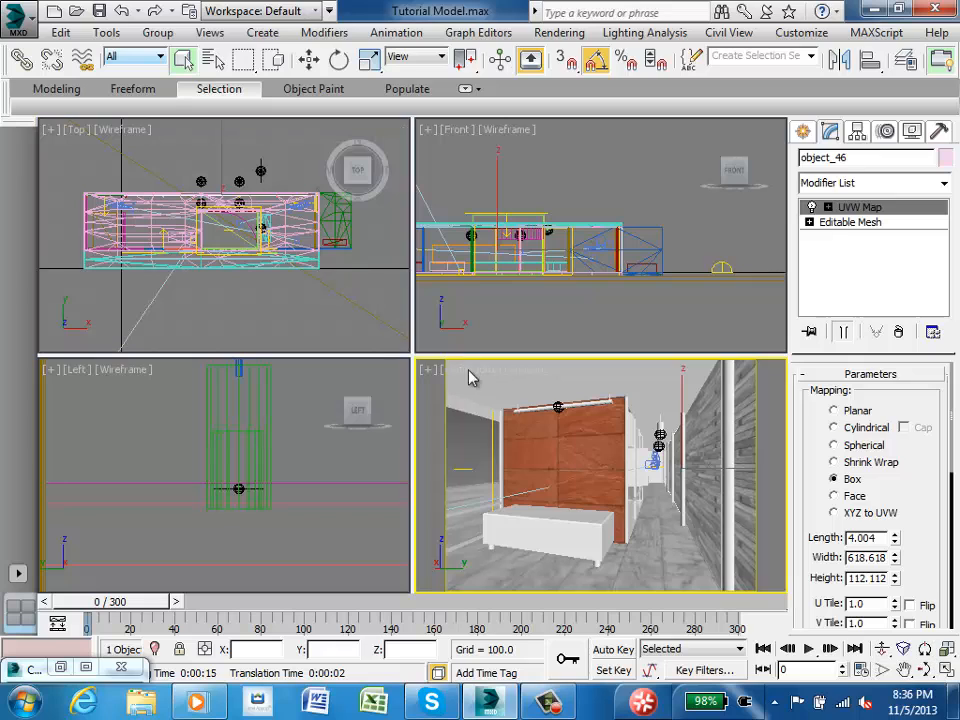
pyautogui.click(475, 374)
pyautogui.moveTo(555, 262)
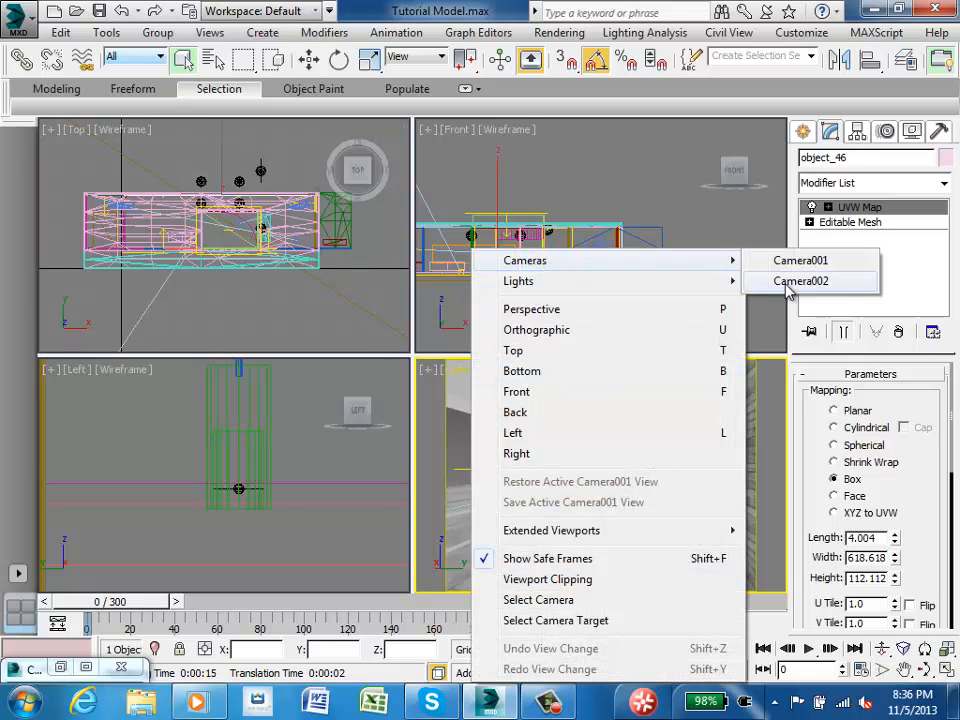
pyautogui.click(786, 283)
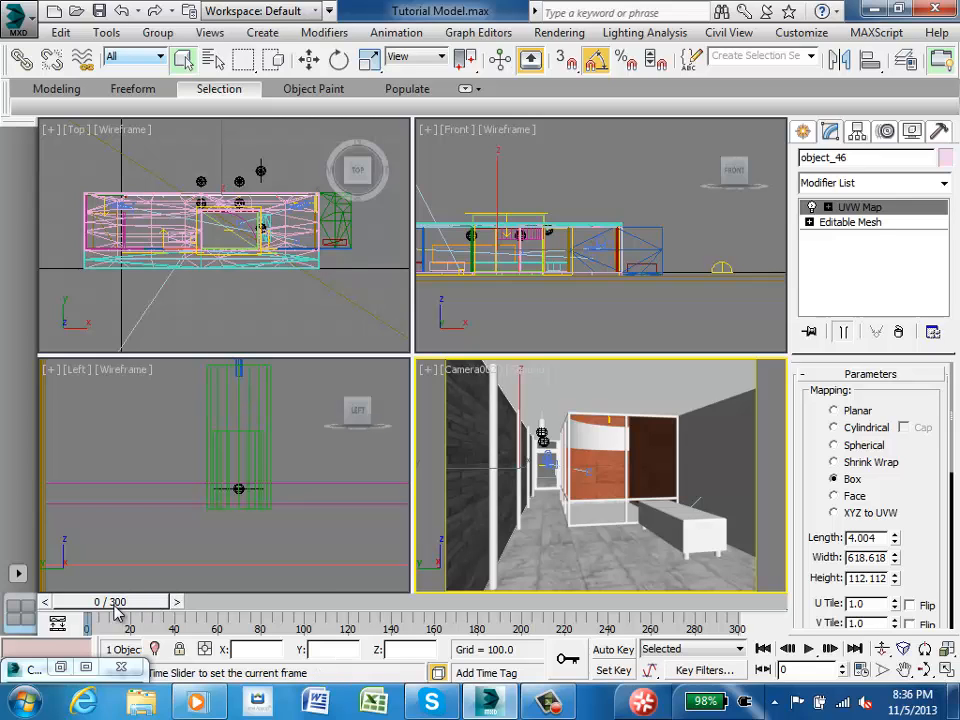
pyautogui.moveTo(114, 602)
pyautogui.mouseDown()
pyautogui.moveTo(240, 612)
pyautogui.moveTo(202, 608)
pyautogui.moveTo(671, 611)
pyautogui.moveTo(522, 605)
pyautogui.moveTo(510, 585)
pyautogui.moveTo(105, 597)
pyautogui.mouseUp()
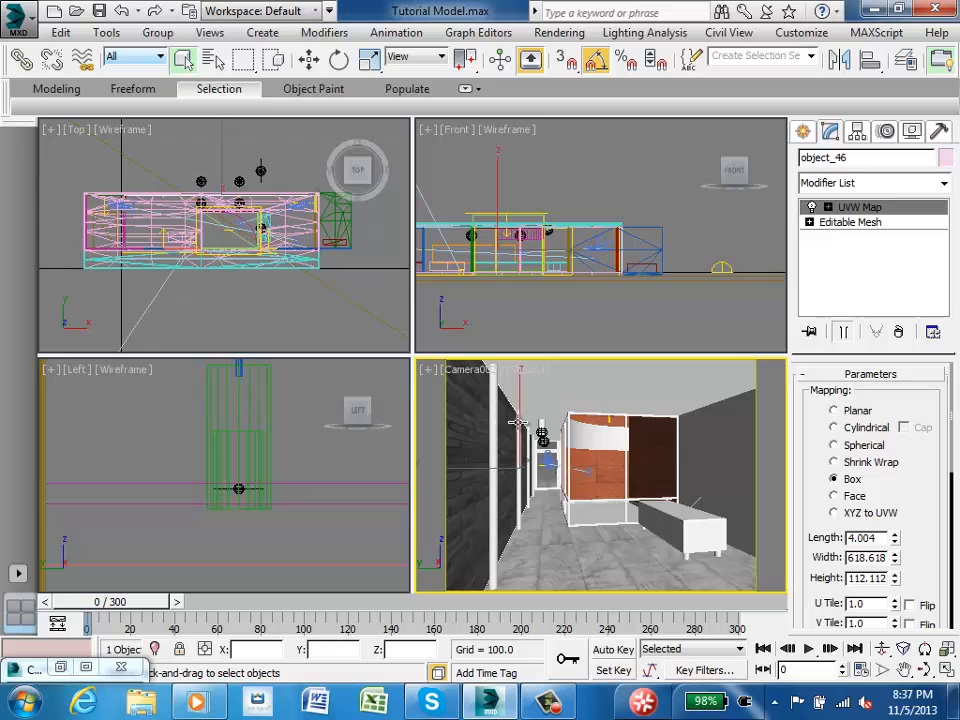
# Return the camera viewport to the Camera001 view
pyautogui.click(487, 381)
pyautogui.moveTo(624, 264)
pyautogui.click(786, 265)
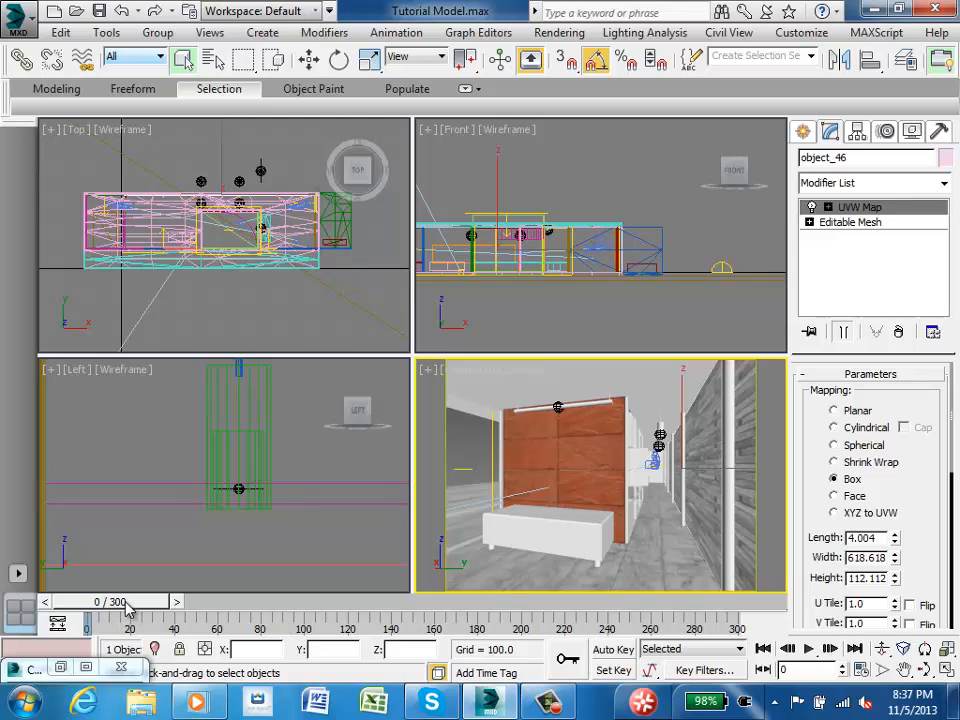
# Examine the frame rate, playback and animation length settings in Time Configuration, and accept them as they are
pyautogui.click(858, 676)
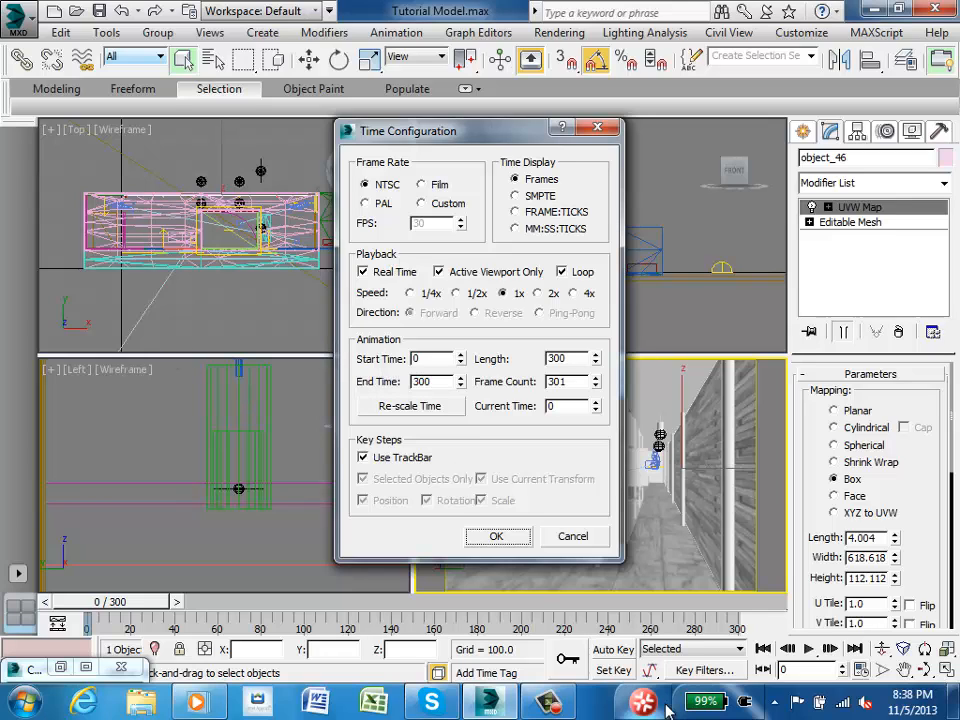
pyautogui.click(496, 535)
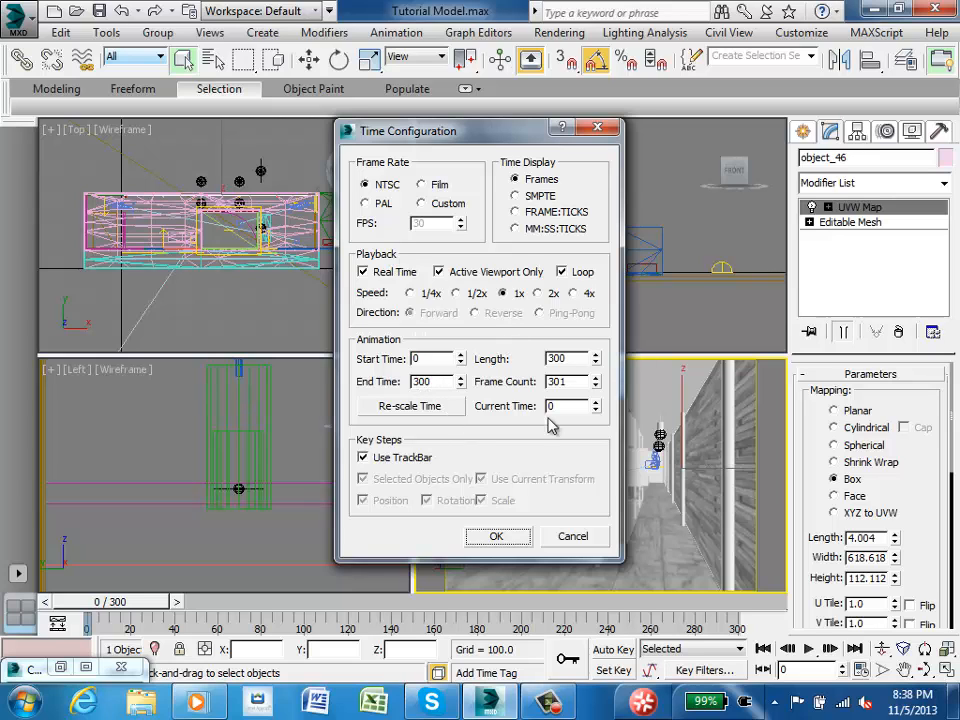
pyautogui.click(498, 538)
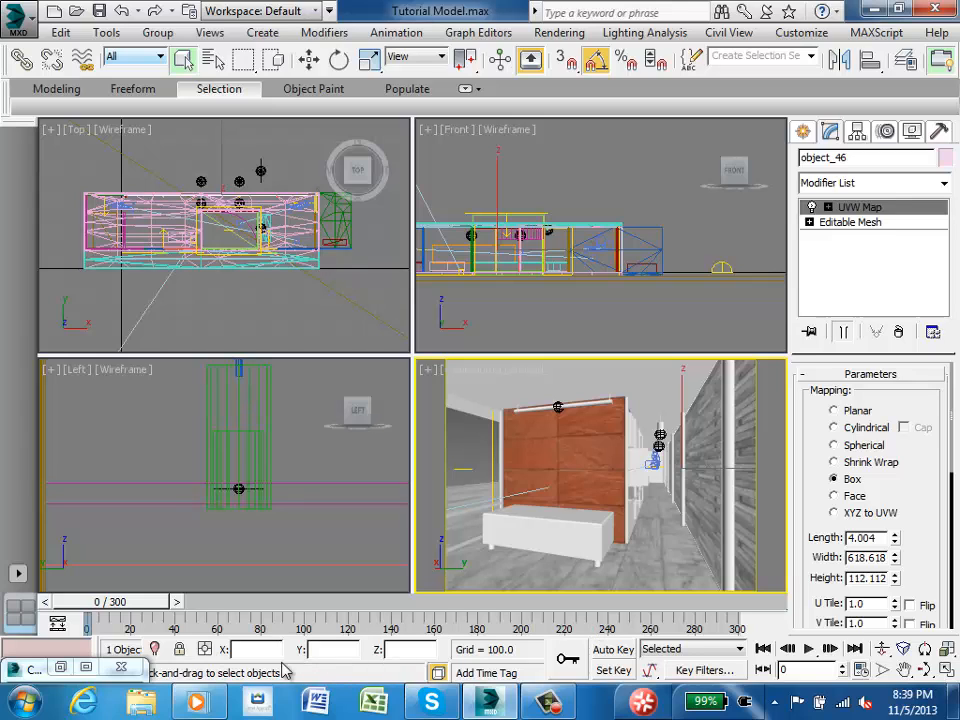
# Close the minimized rendered frame, and scrub the timeline to frame 35 and back to frame 0
pyautogui.click(117, 667)
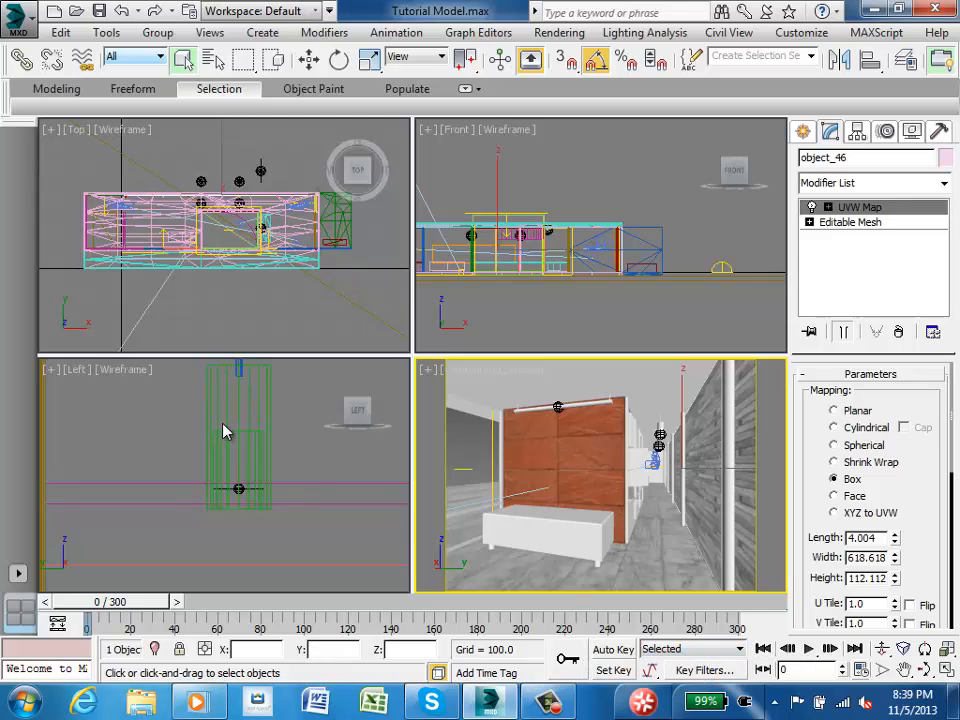
pyautogui.moveTo(120, 603); pyautogui.dragTo(184, 611)
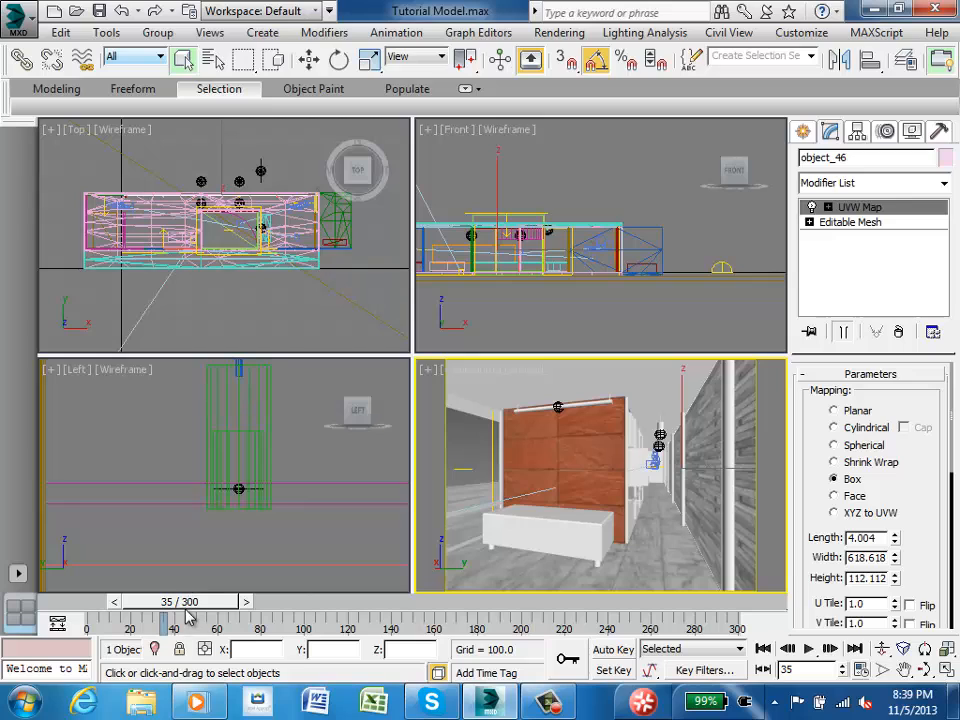
pyautogui.moveTo(186, 608); pyautogui.dragTo(100, 612)
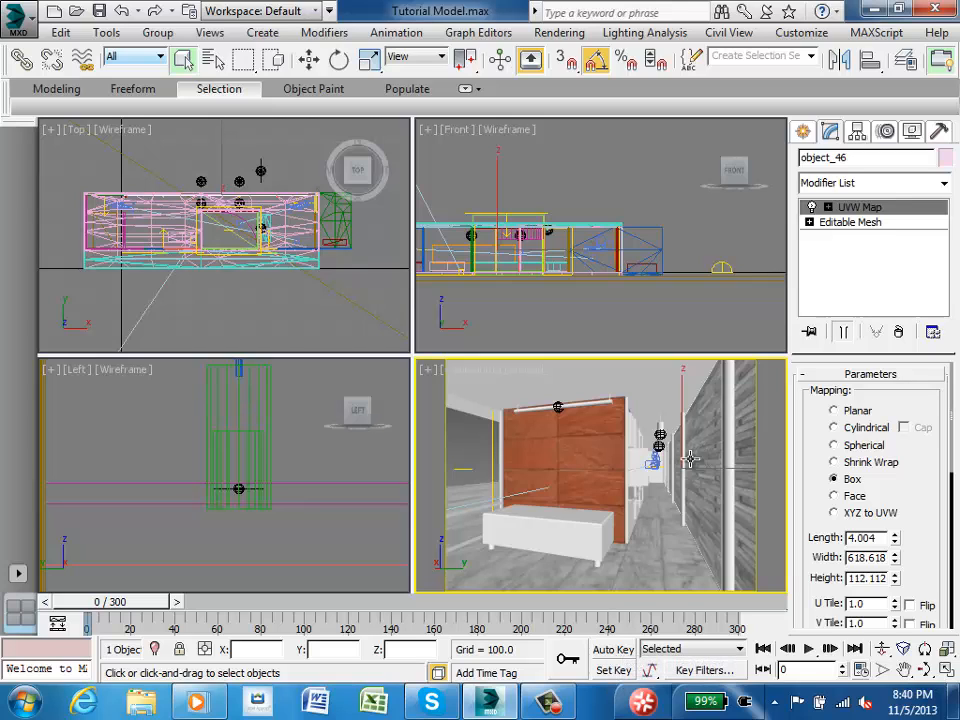
# Select Camera001 together with its target in the Top view
pyautogui.click(221, 326)
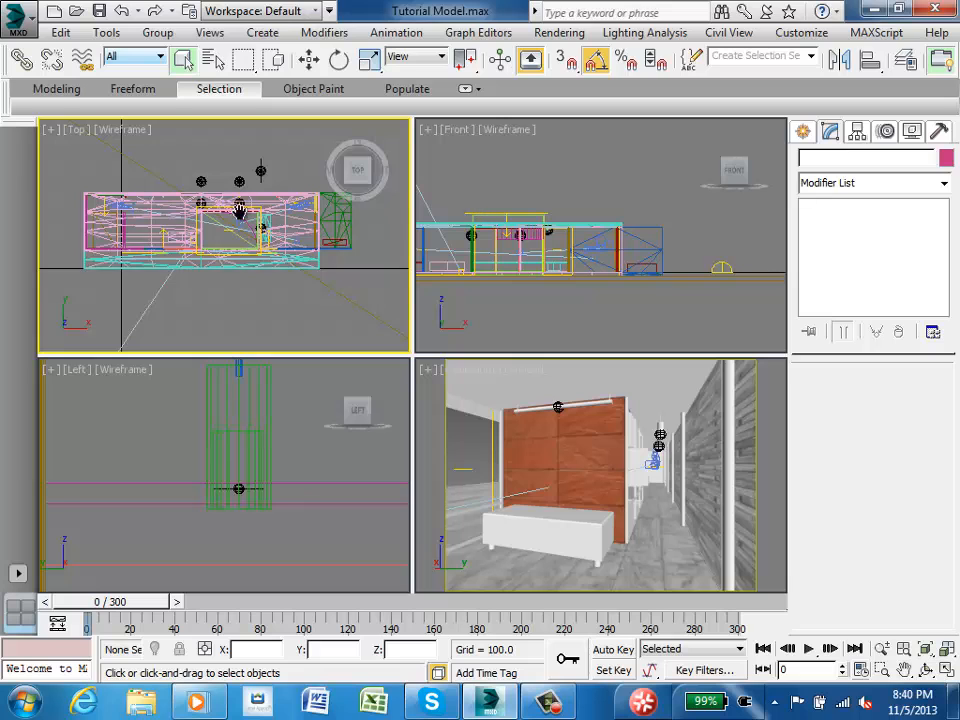
pyautogui.scroll(10, 311, 248)
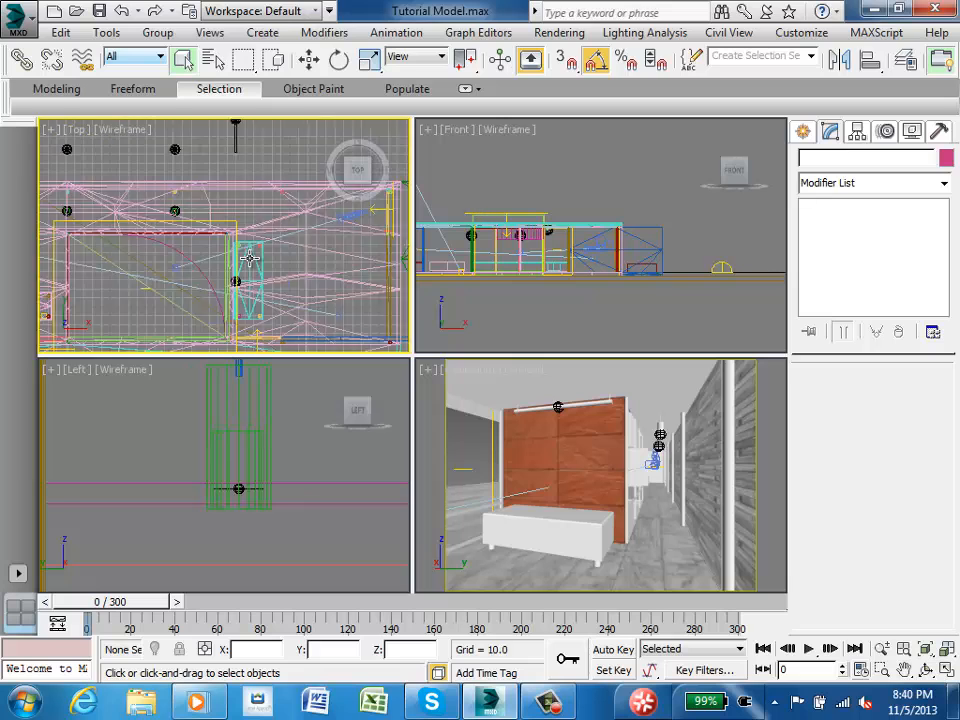
pyautogui.moveTo(354, 242); pyautogui.dragTo(300, 253, button='middle')
pyautogui.click(321, 212)
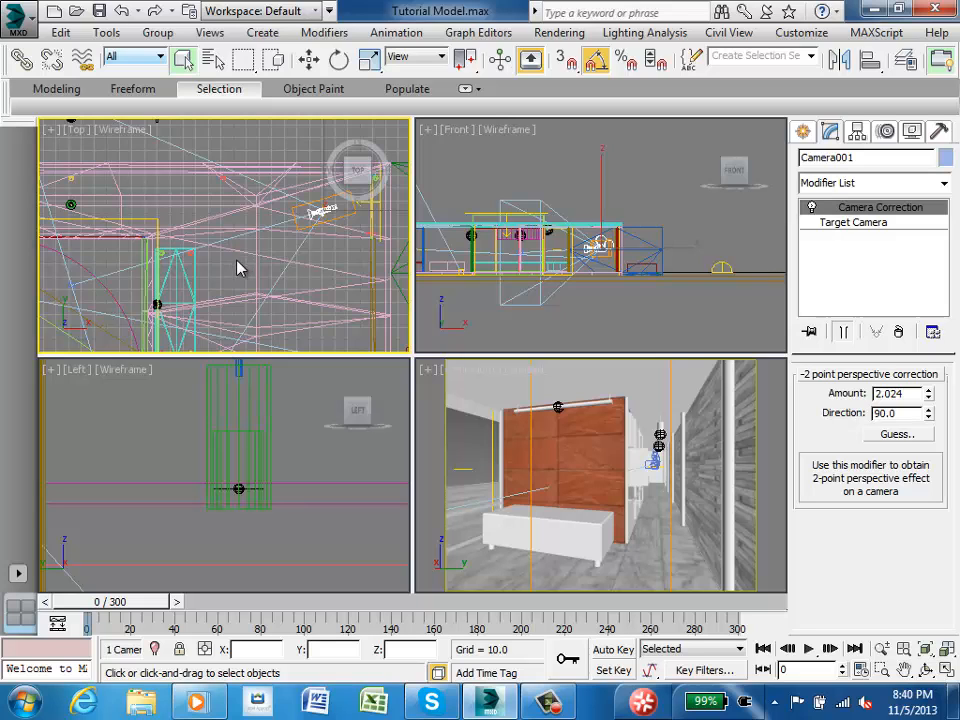
pyautogui.scroll(8, 141, 272)
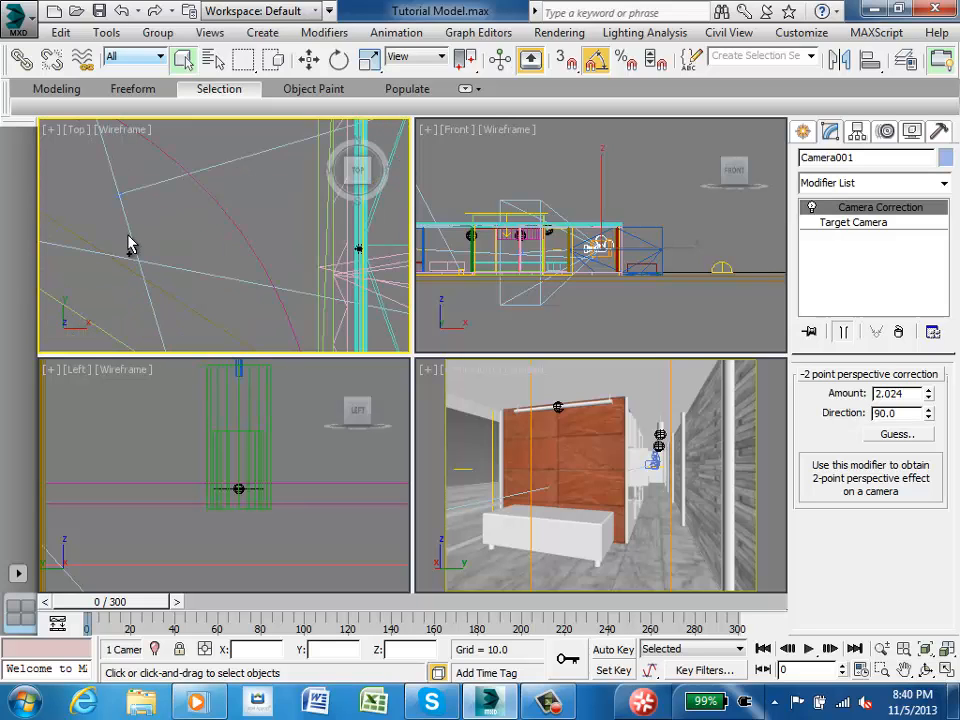
pyautogui.click(118, 193)
pyautogui.scroll(-5, 160, 250)
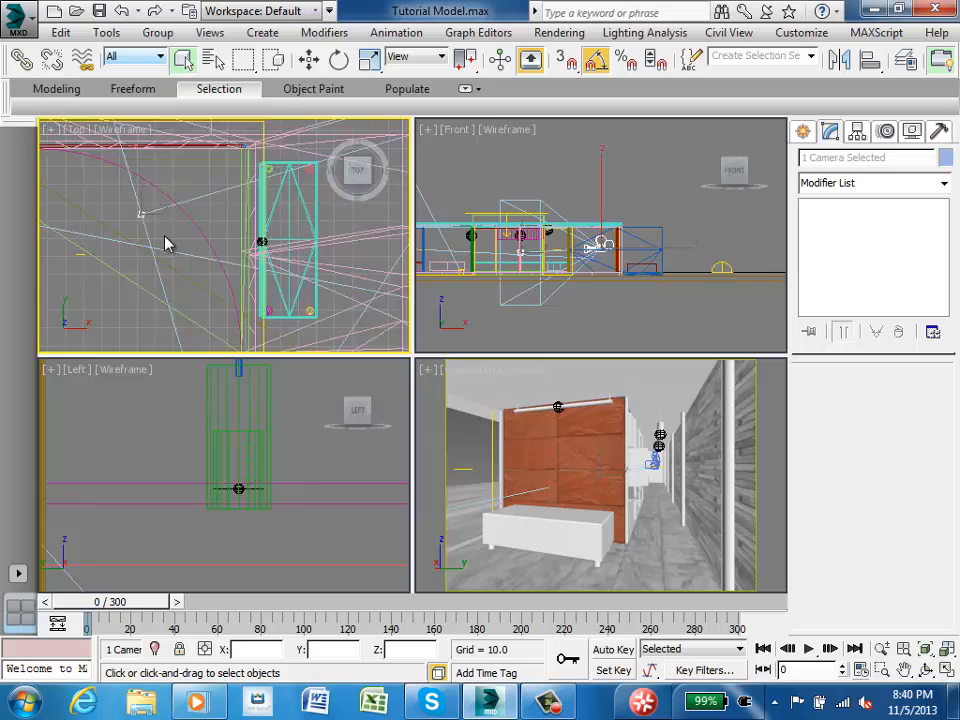
pyautogui.scroll(-4, 165, 243)
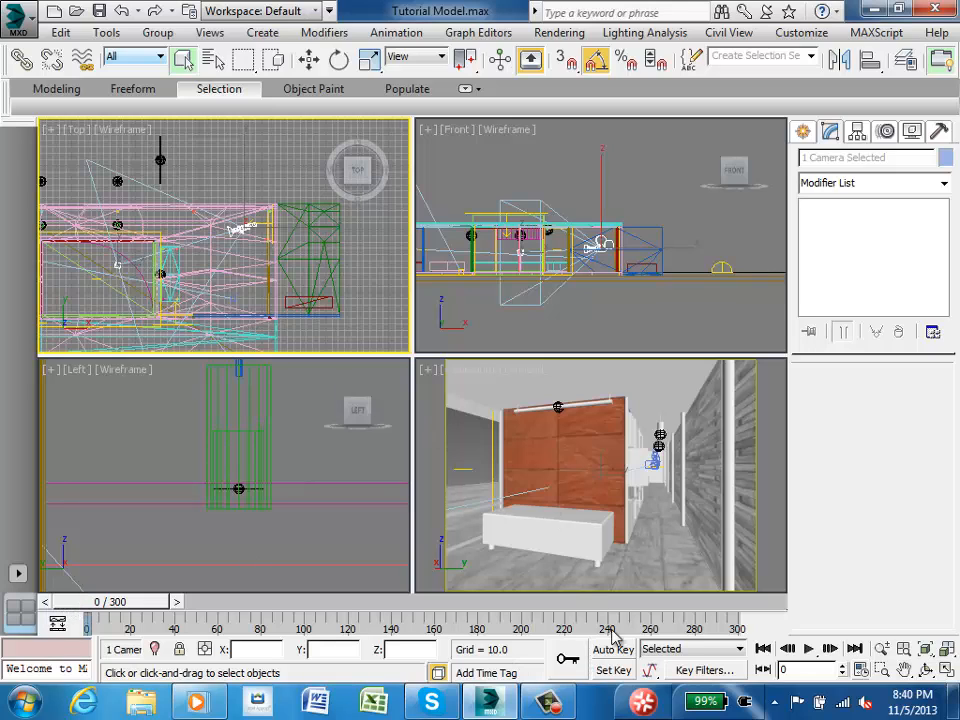
# Turn on Set Key mode and key Camera001 with its target at frame 0 and at frame 30
pyautogui.click(620, 672)
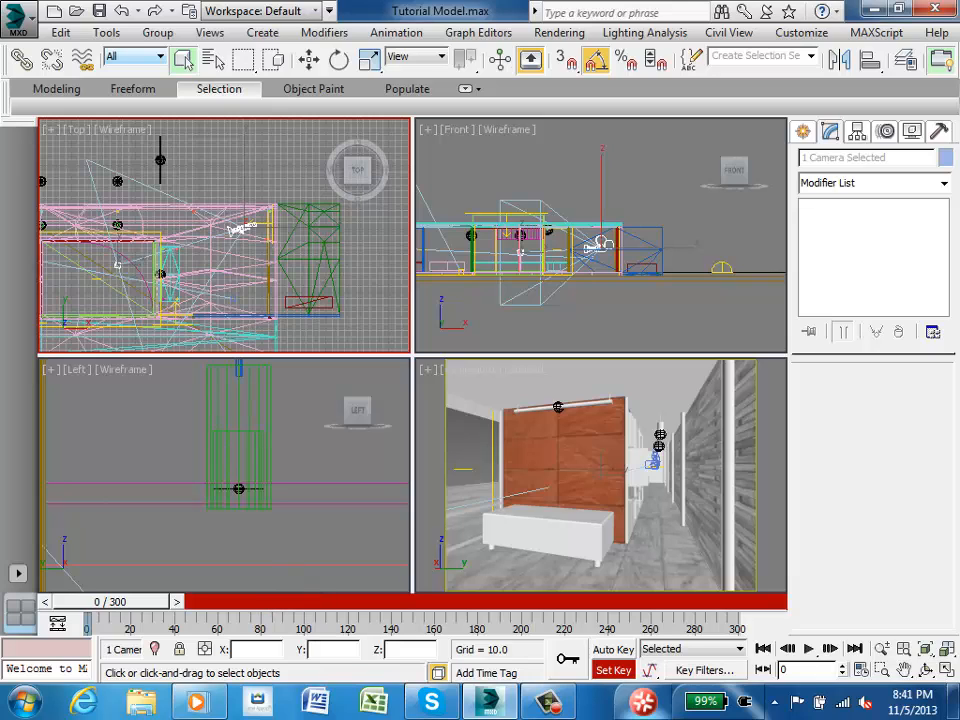
pyautogui.click(614, 670)
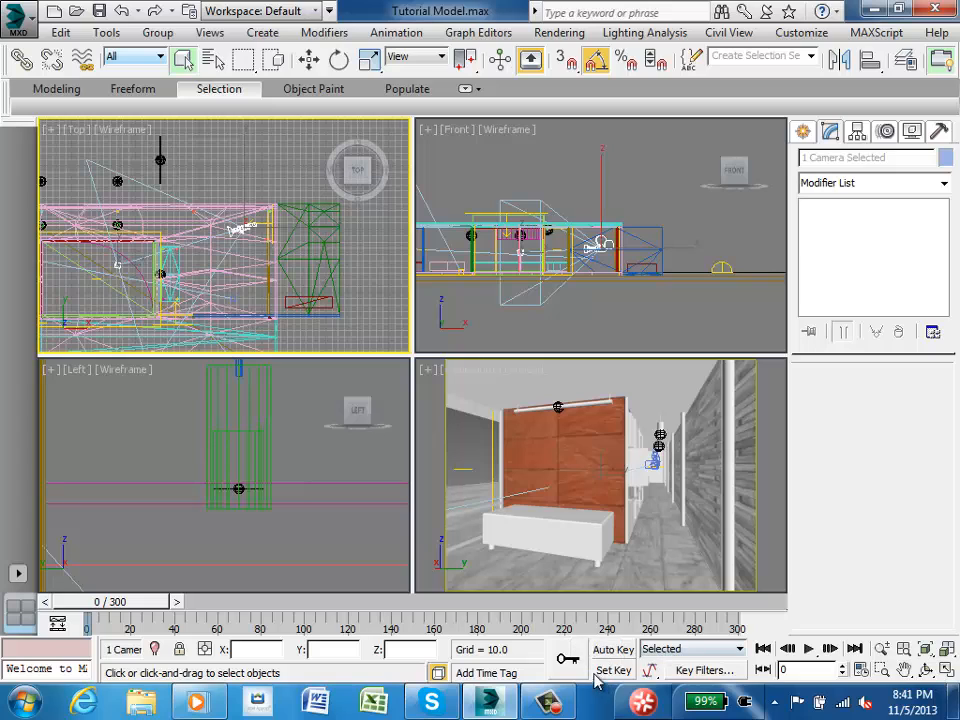
pyautogui.click(613, 670)
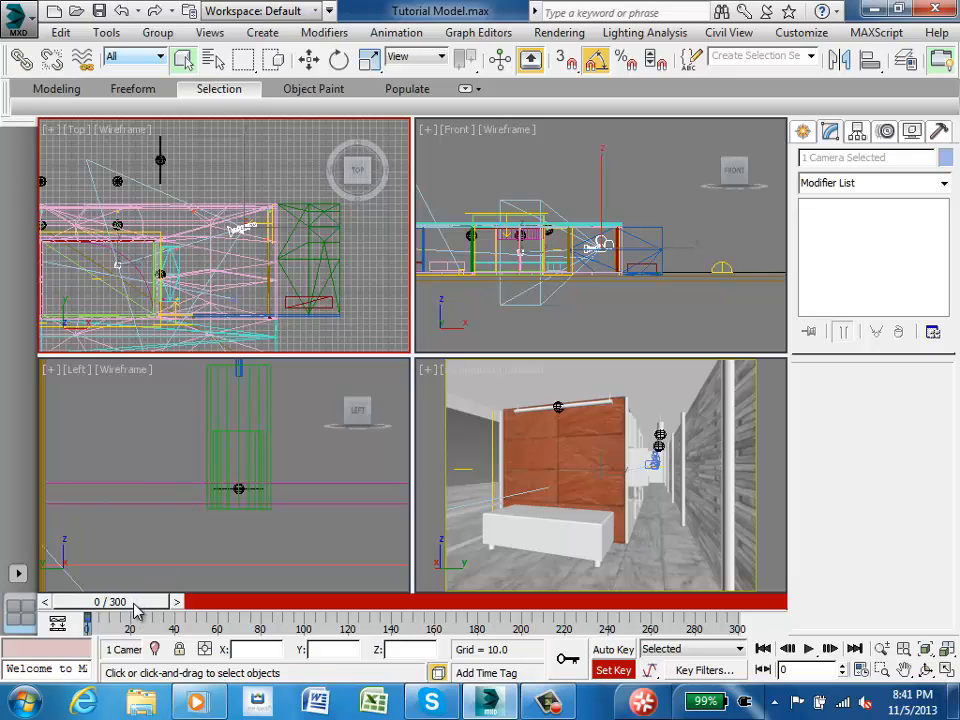
pyautogui.moveTo(136, 608); pyautogui.dragTo(198, 612)
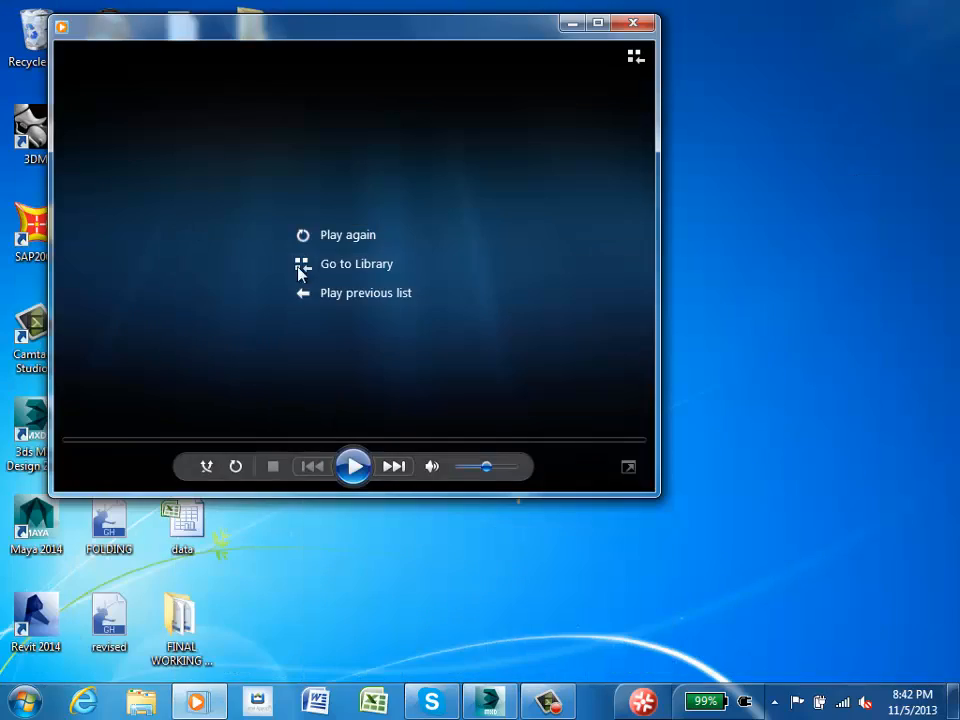
# Play the video in Windows Media Player again, and return to the 3ds Max scene
pyautogui.click(354, 466)
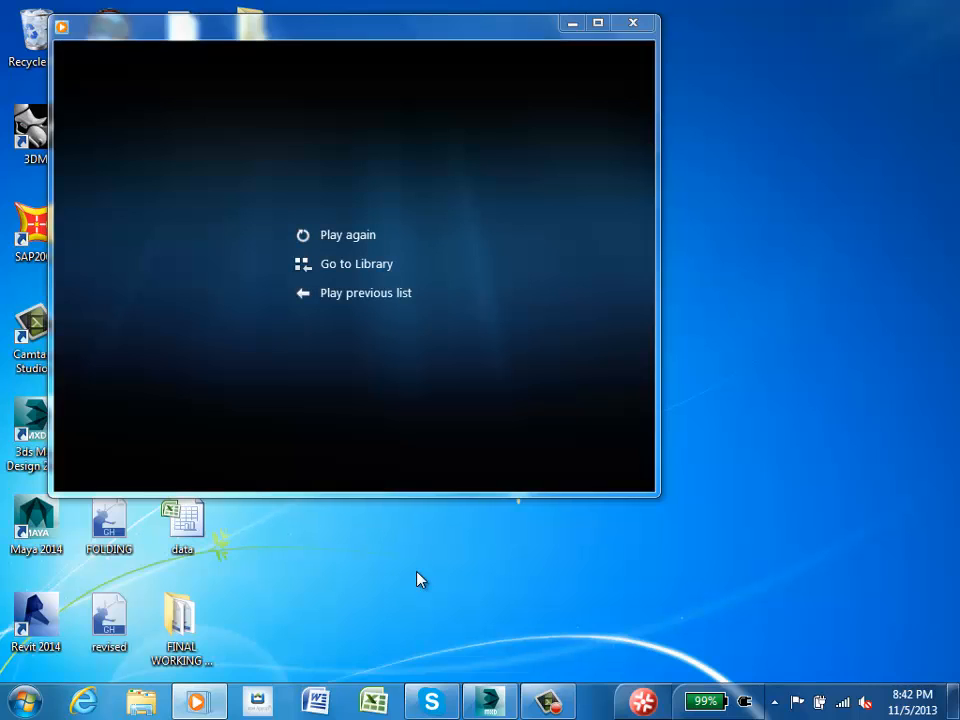
pyautogui.click(492, 705)
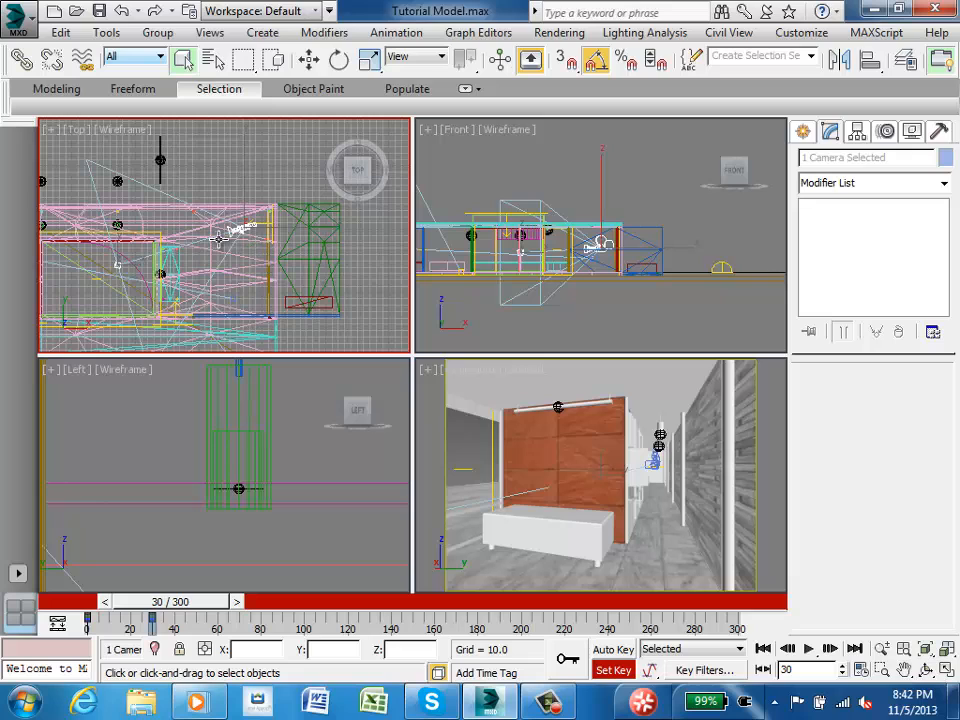
# Go to frame 90 and move Camera001.Target in the Top view to about X 269, Y 209 in the corridor
pyautogui.moveTo(152, 192); pyautogui.dragTo(195, 192, button='middle')
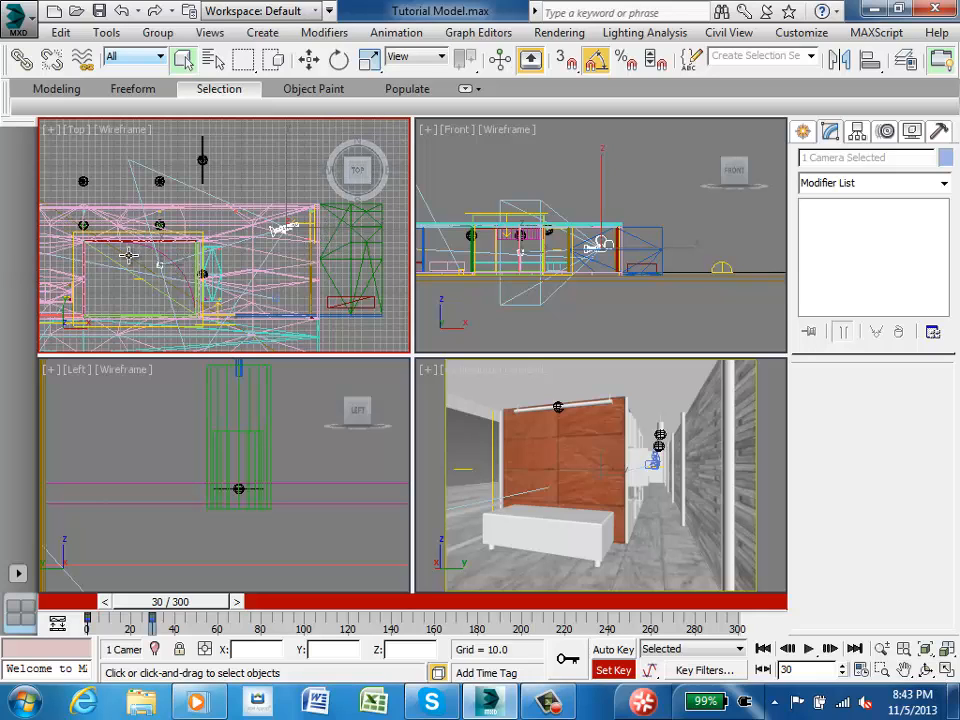
pyautogui.moveTo(288, 228); pyautogui.dragTo(375, 237, button='middle')
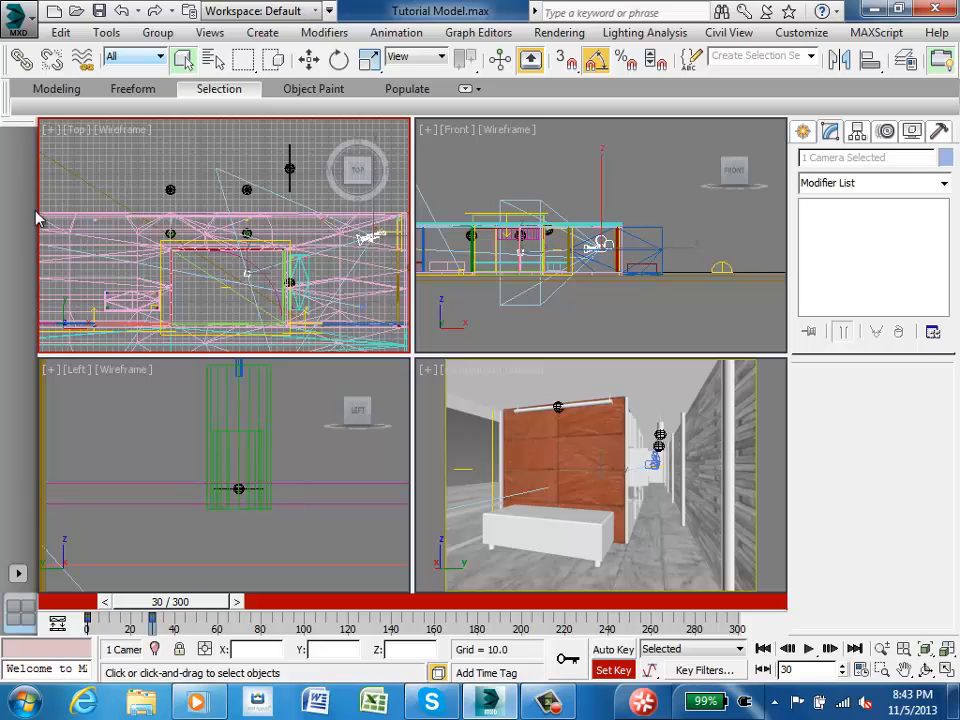
pyautogui.moveTo(284, 290); pyautogui.dragTo(199, 262, button='middle')
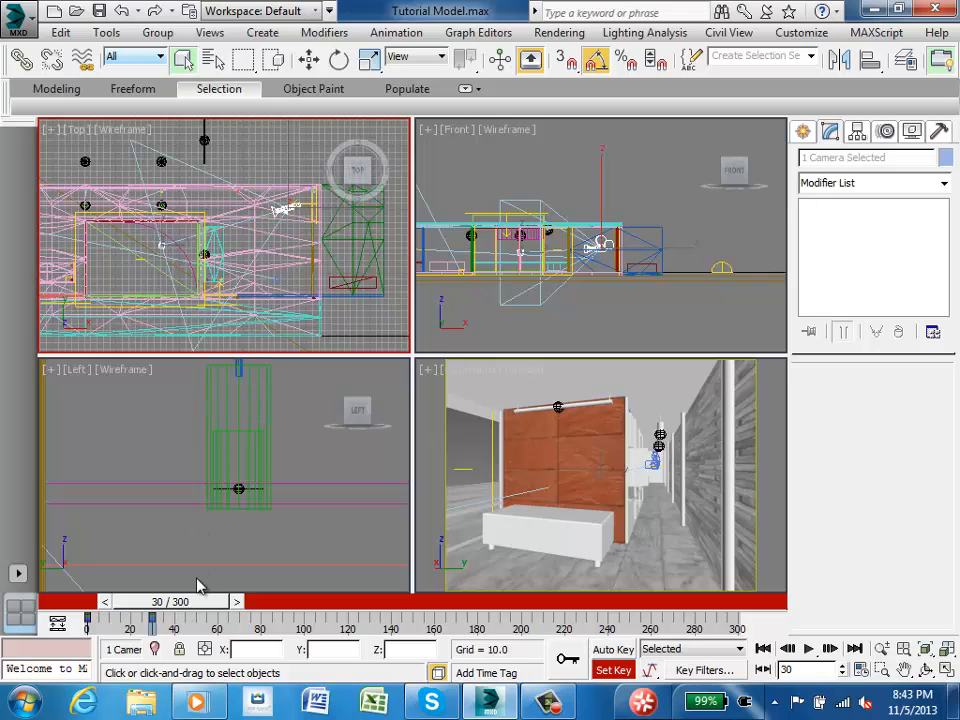
pyautogui.moveTo(191, 608); pyautogui.dragTo(296, 610)
pyautogui.moveTo(299, 606); pyautogui.dragTo(310, 606)
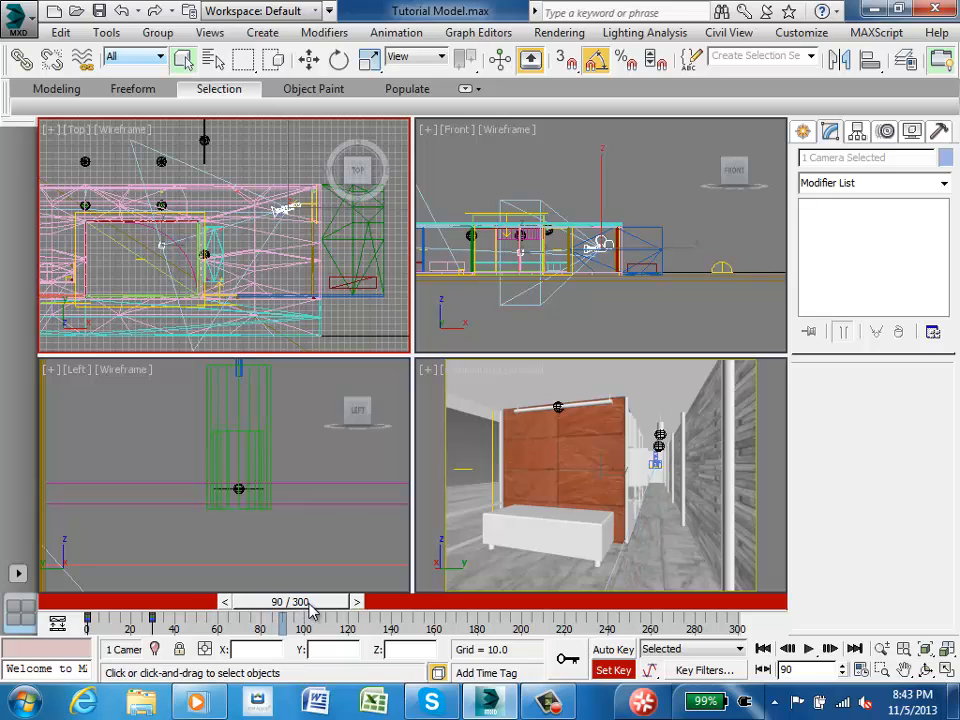
pyautogui.scroll(8, 195, 241)
pyautogui.click(200, 236)
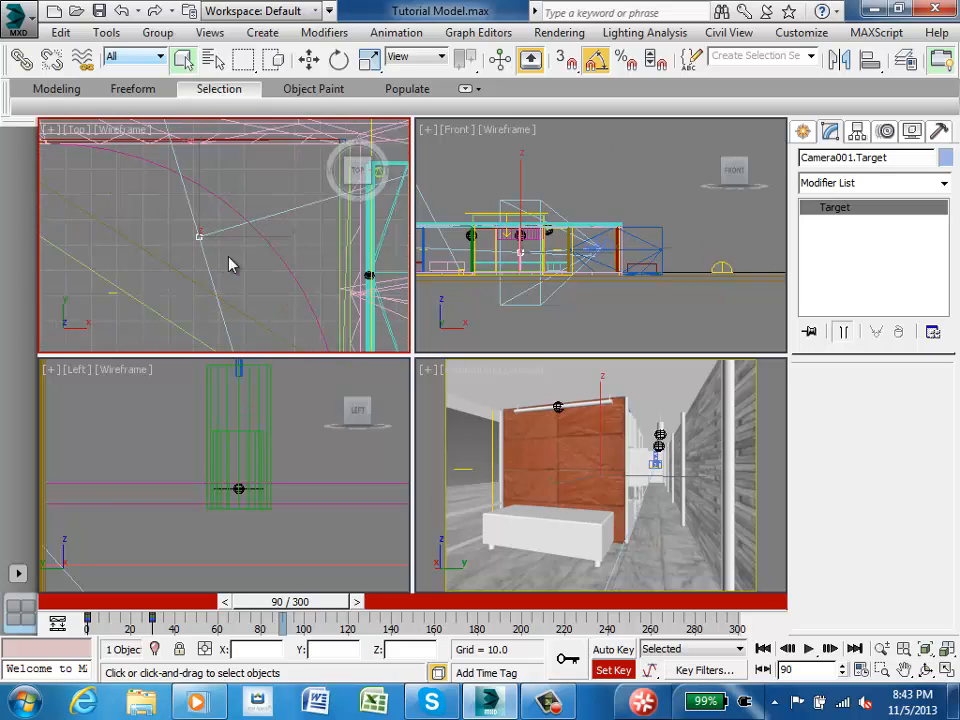
pyautogui.scroll(-8, 210, 276)
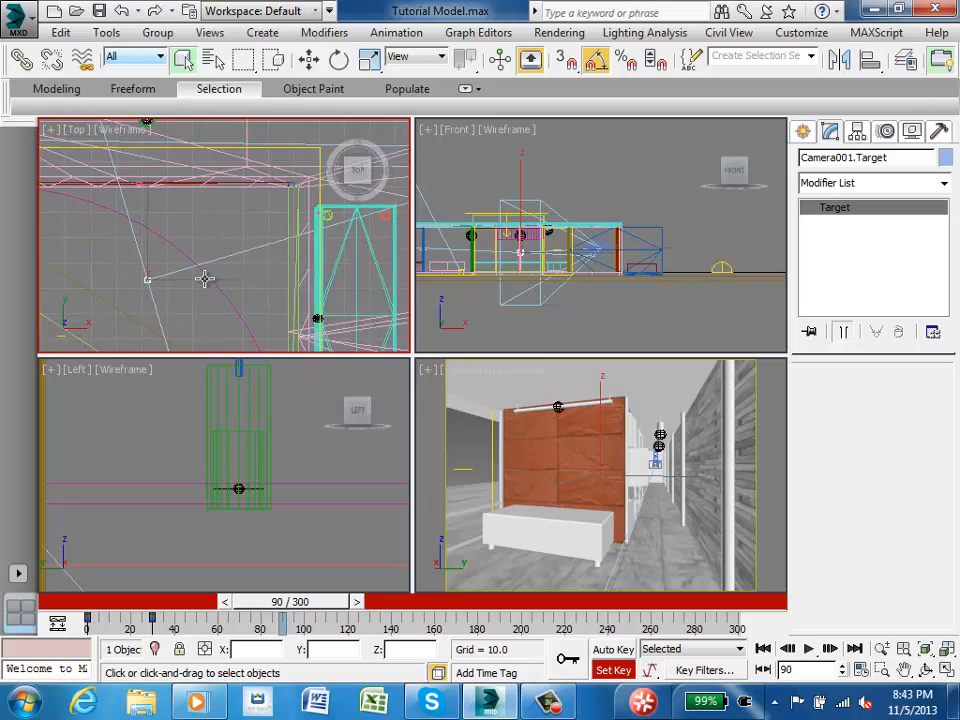
pyautogui.click(309, 61)
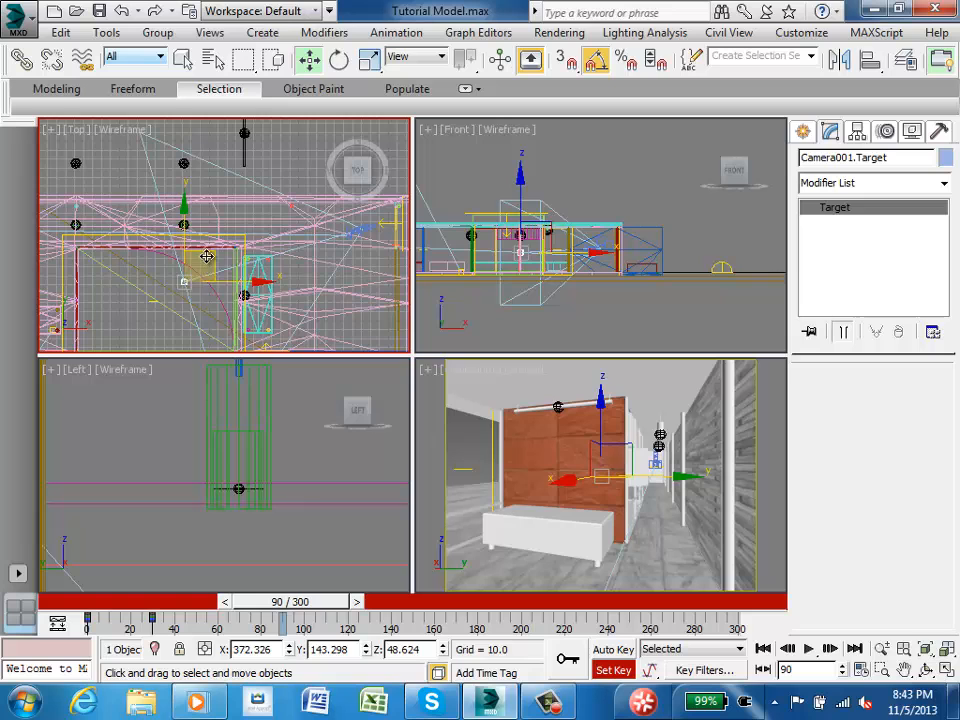
pyautogui.moveTo(206, 256); pyautogui.dragTo(111, 197)
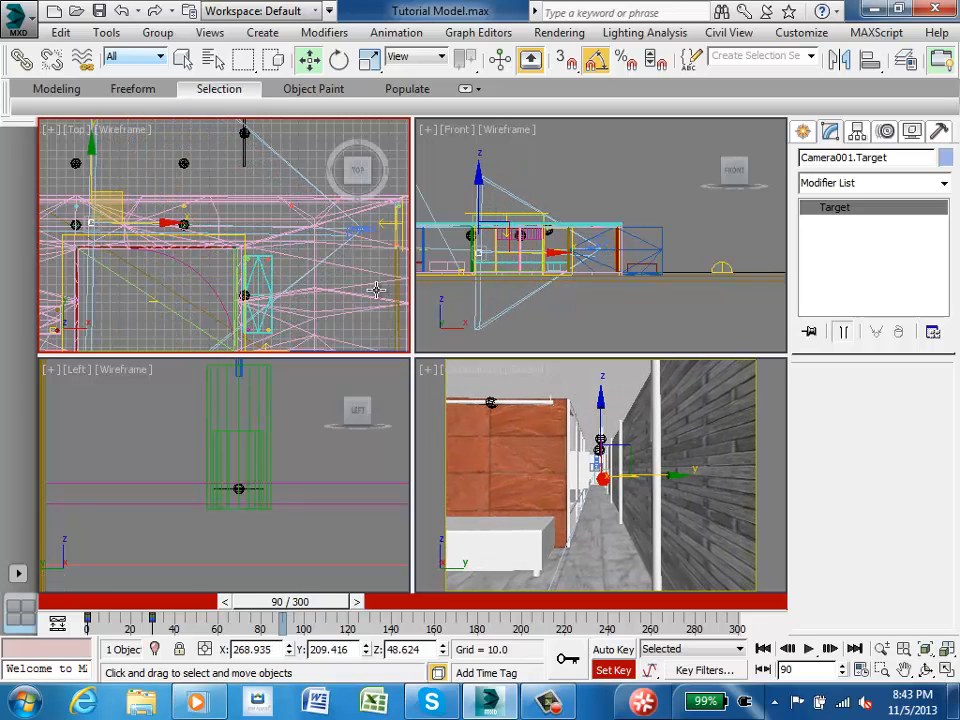
# Move Camera001 to about X 456, Y 213, and key it together with its target at frame 90
pyautogui.click(366, 228)
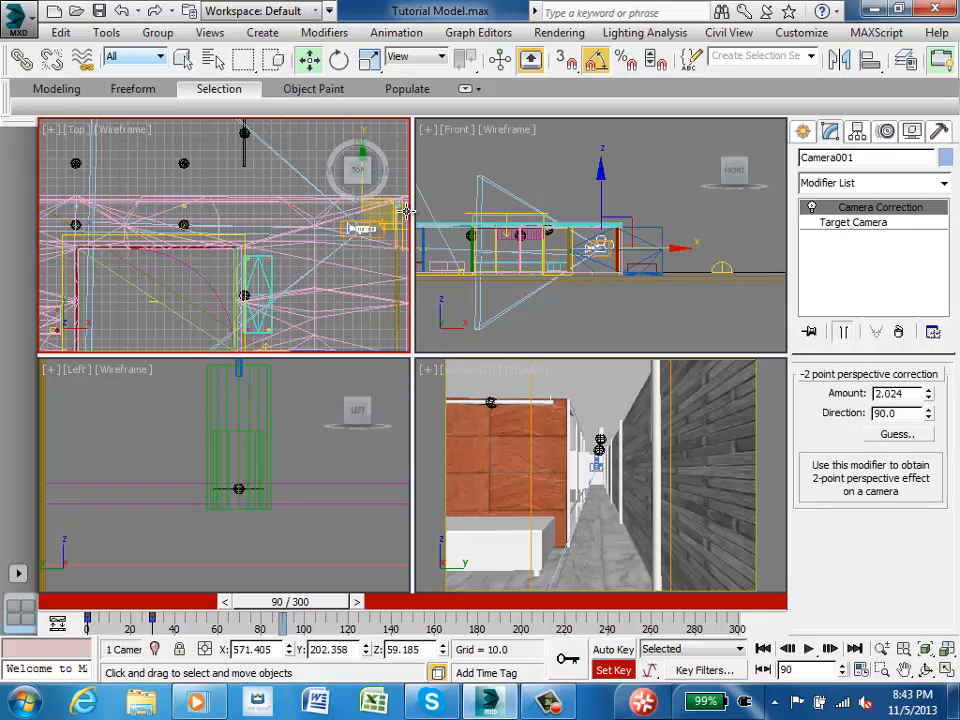
pyautogui.moveTo(392, 205); pyautogui.dragTo(283, 200)
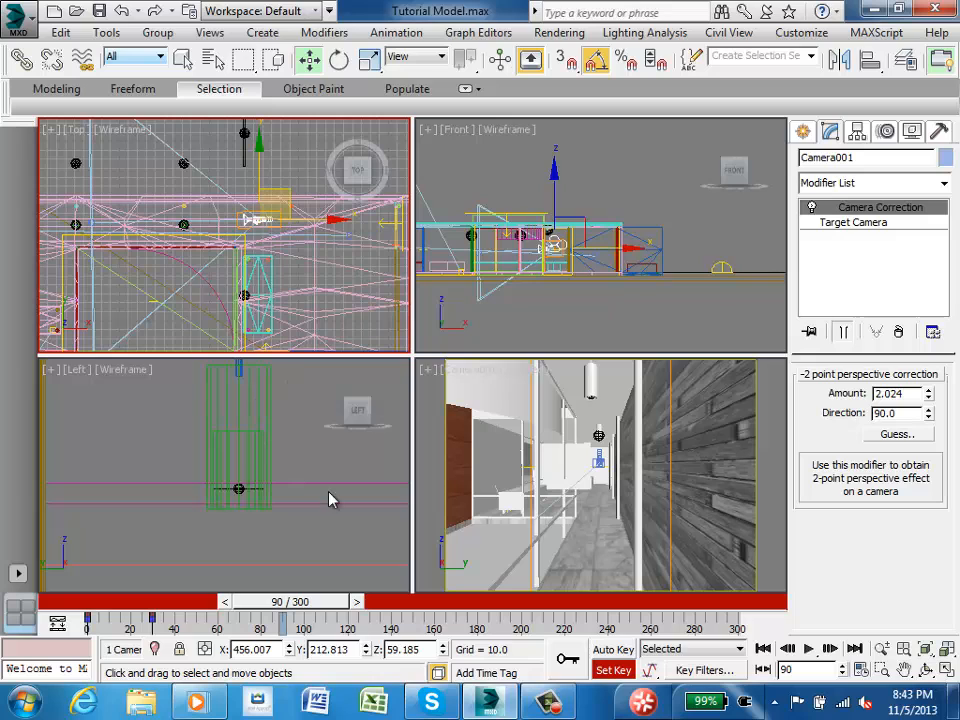
pyautogui.scroll(5, 95, 214)
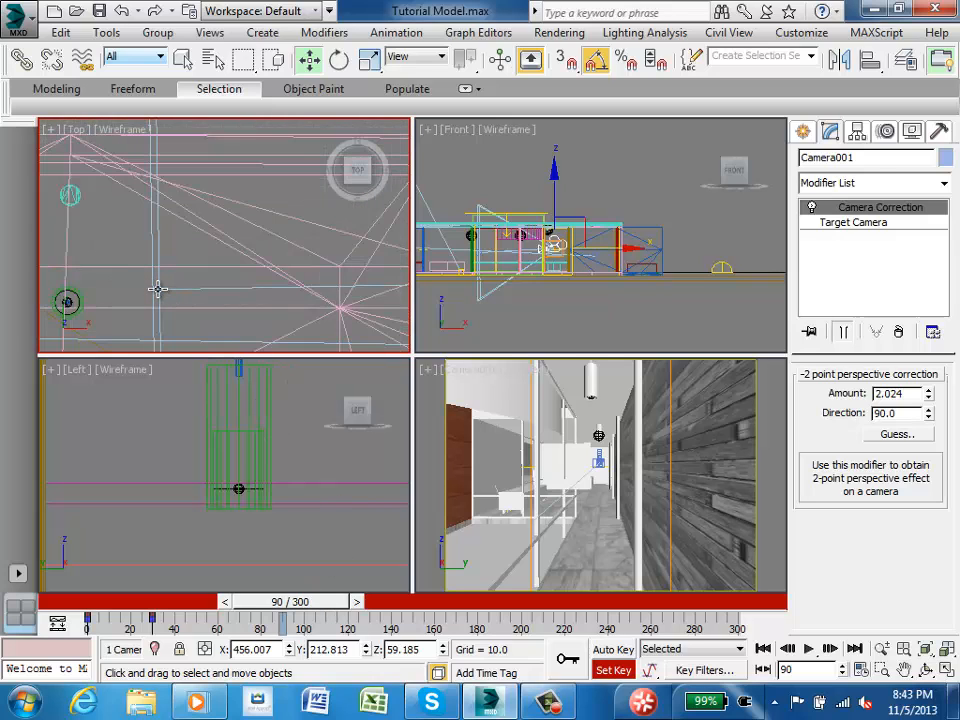
pyautogui.click(160, 288)
pyautogui.scroll(-6, 176, 300)
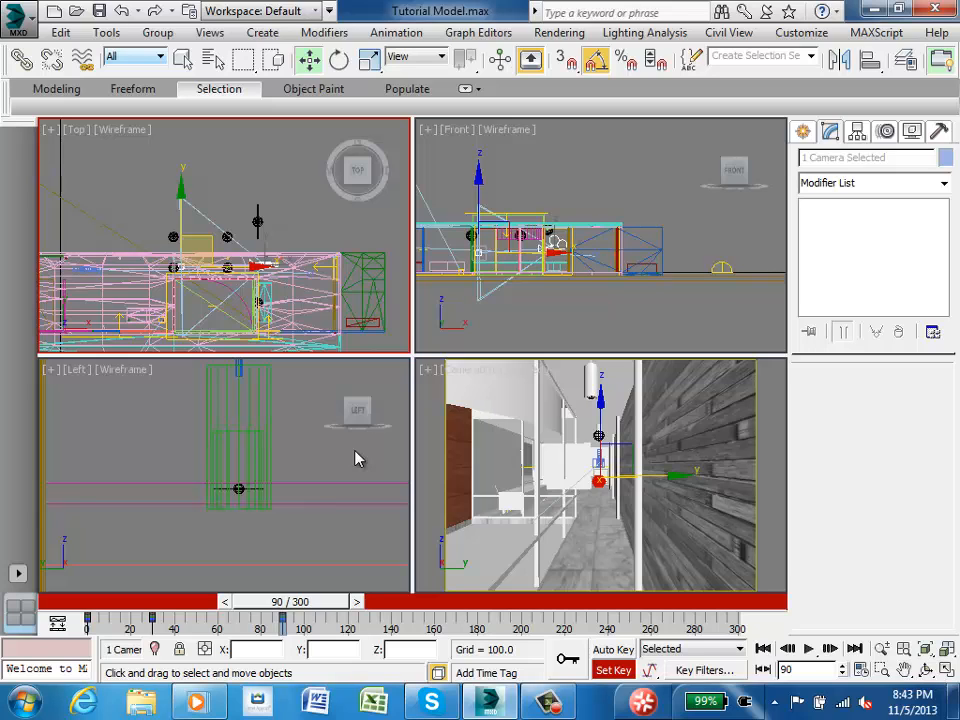
pyautogui.scroll(5, 225, 292)
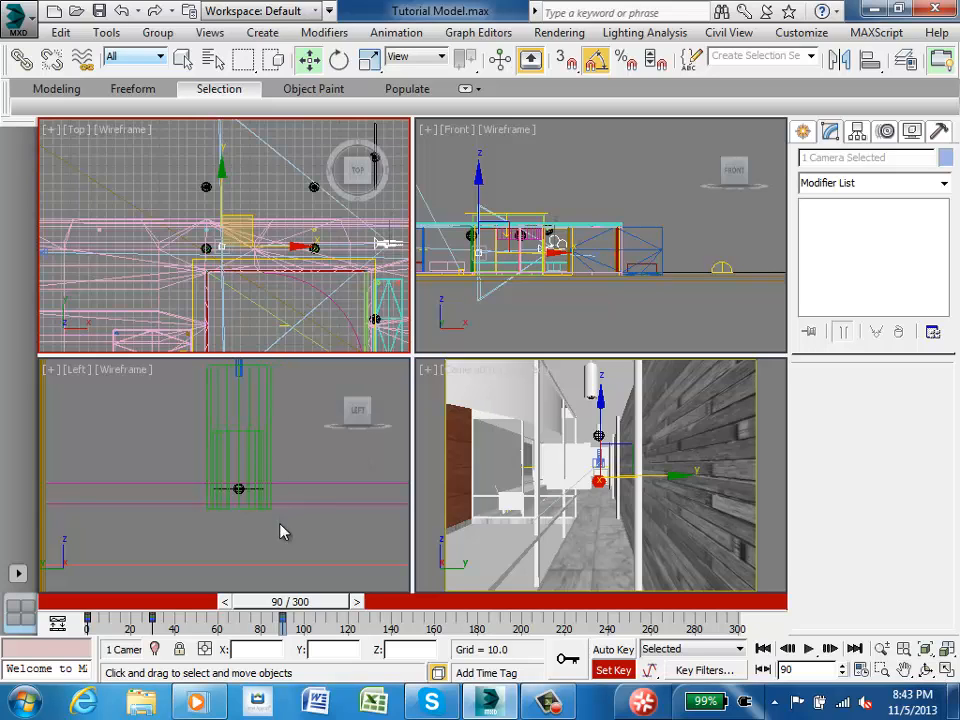
# Advance the animation to frame 150 and select only Camera001 in the Top view
pyautogui.moveTo(302, 610); pyautogui.dragTo(422, 600)
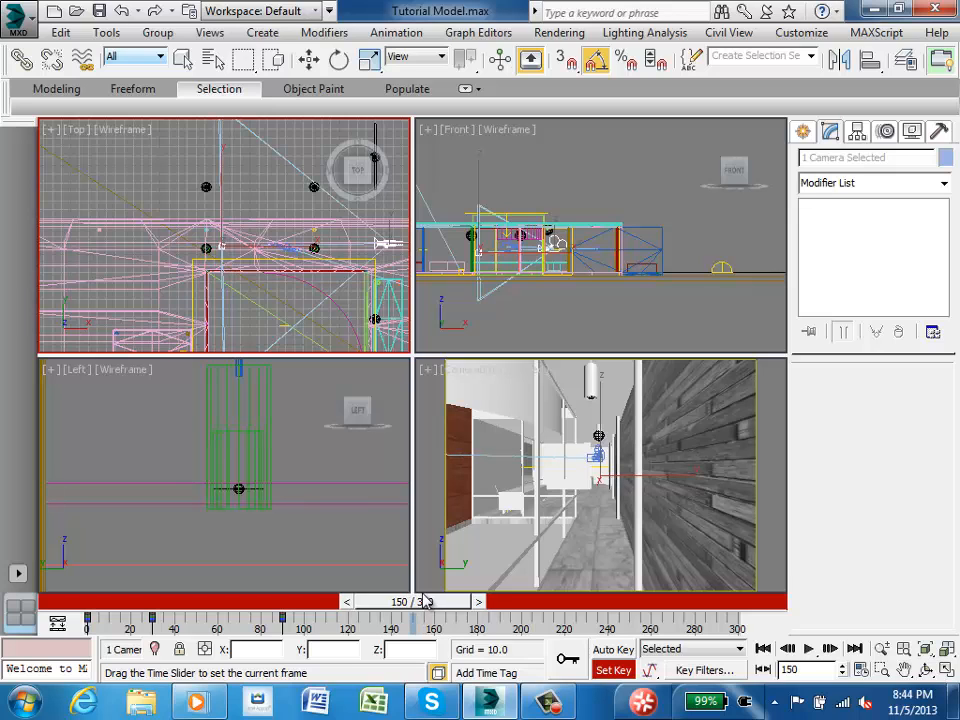
pyautogui.press('w')
pyautogui.moveTo(252, 263); pyautogui.dragTo(188, 248, button='middle')
pyautogui.click(178, 283)
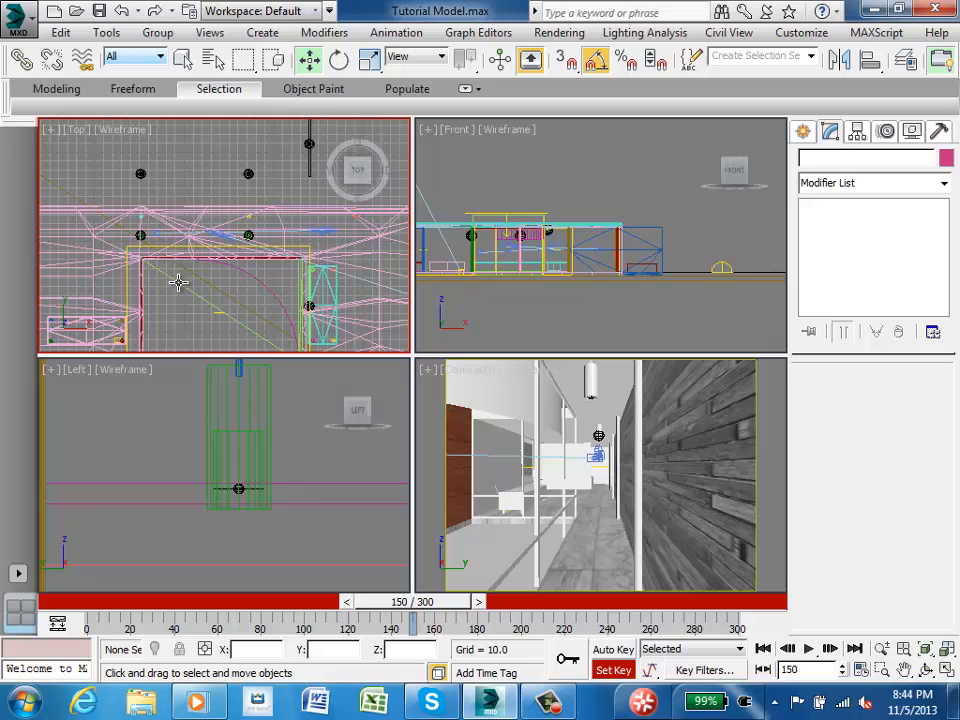
pyautogui.click(318, 232)
pyautogui.click(316, 230)
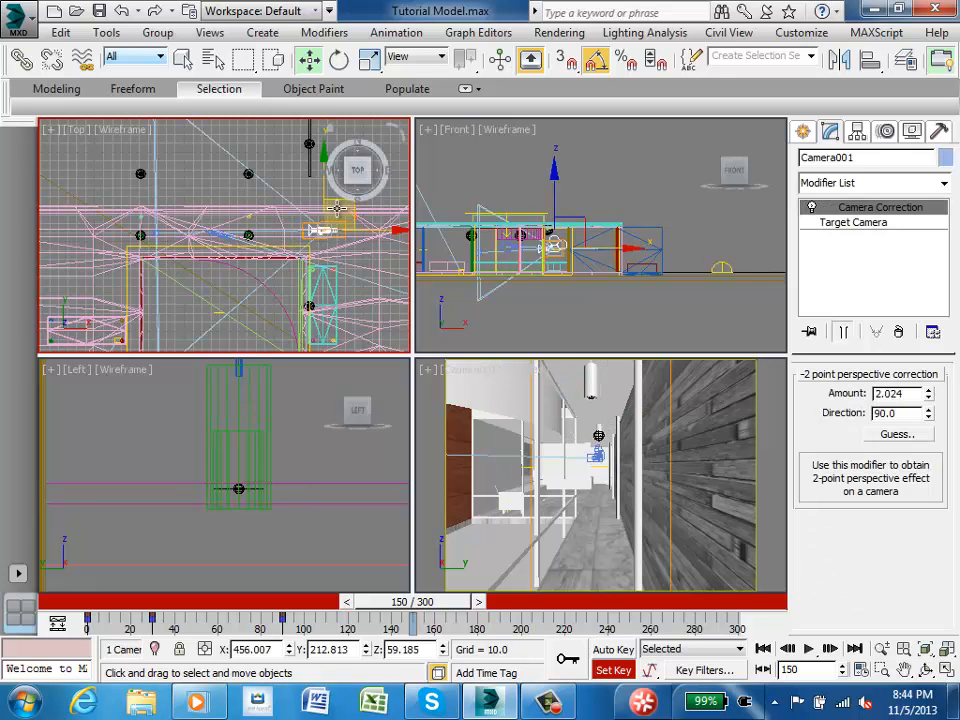
pyautogui.click(318, 208)
pyautogui.click(318, 208)
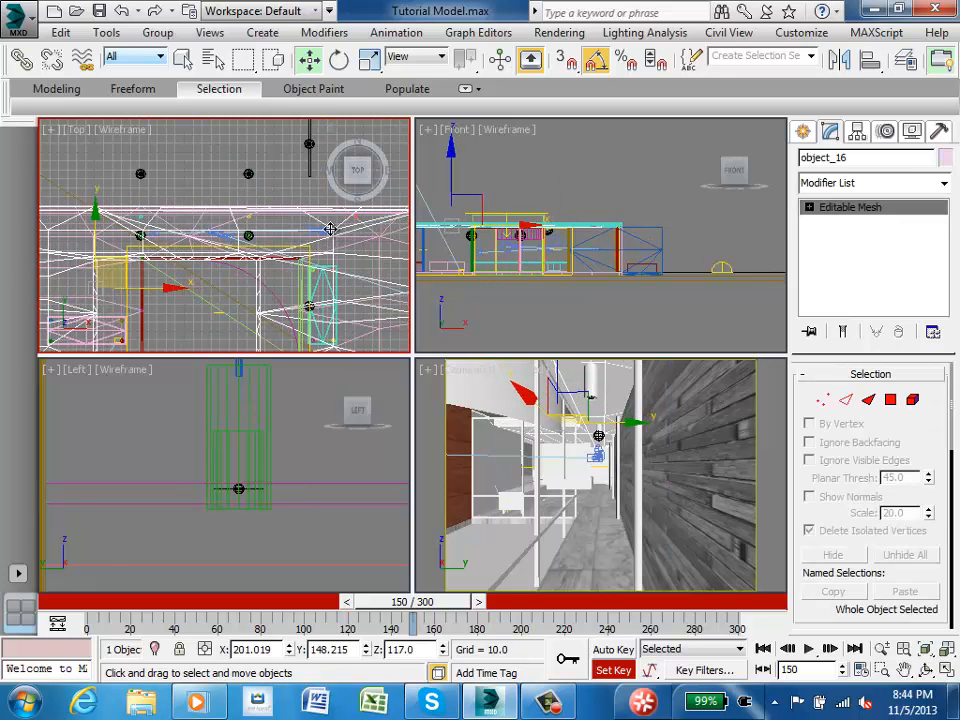
pyautogui.hotkey('ctrl', 'z')
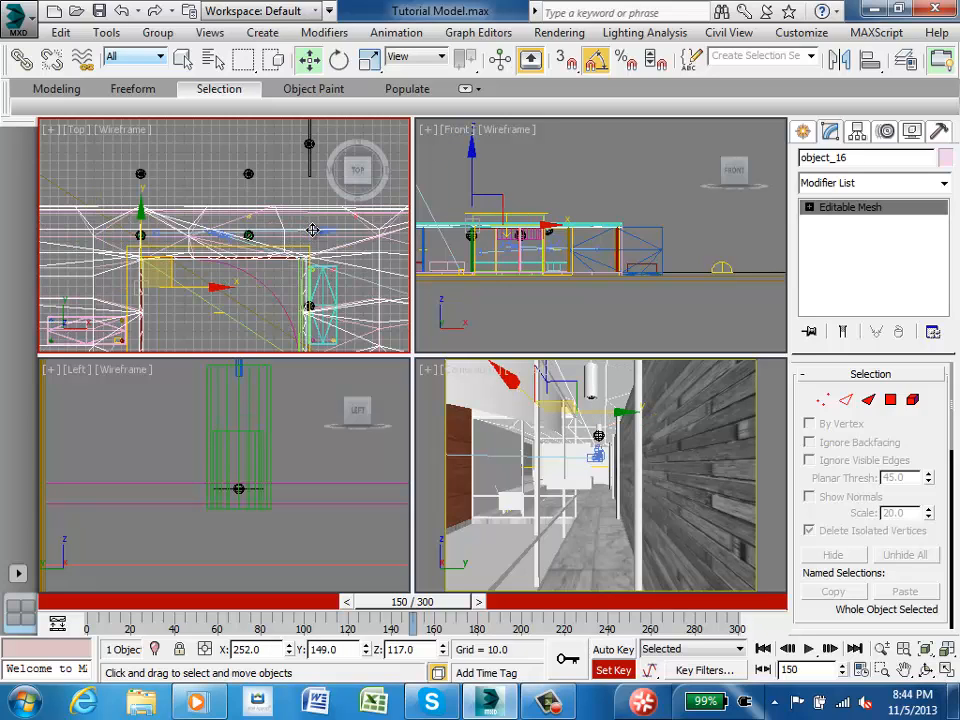
# Move Camera001 along the corridor to about X 310, and move its target to about X 194, Y 99 at the bench
pyautogui.click(322, 236)
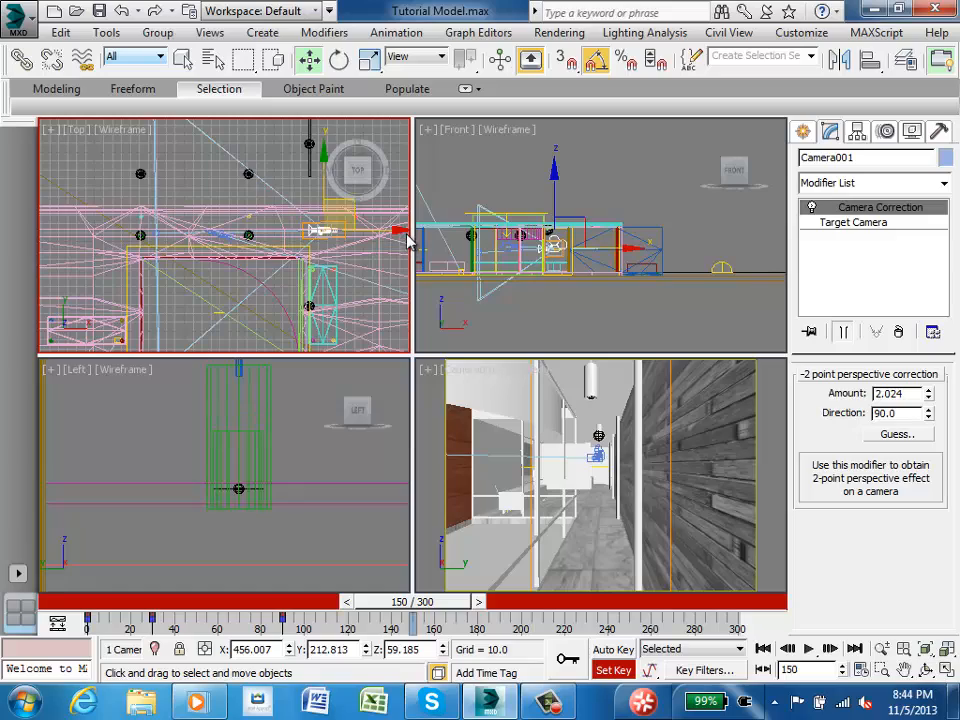
pyautogui.moveTo(398, 230); pyautogui.dragTo(273, 221)
pyautogui.scroll(5, 253, 225)
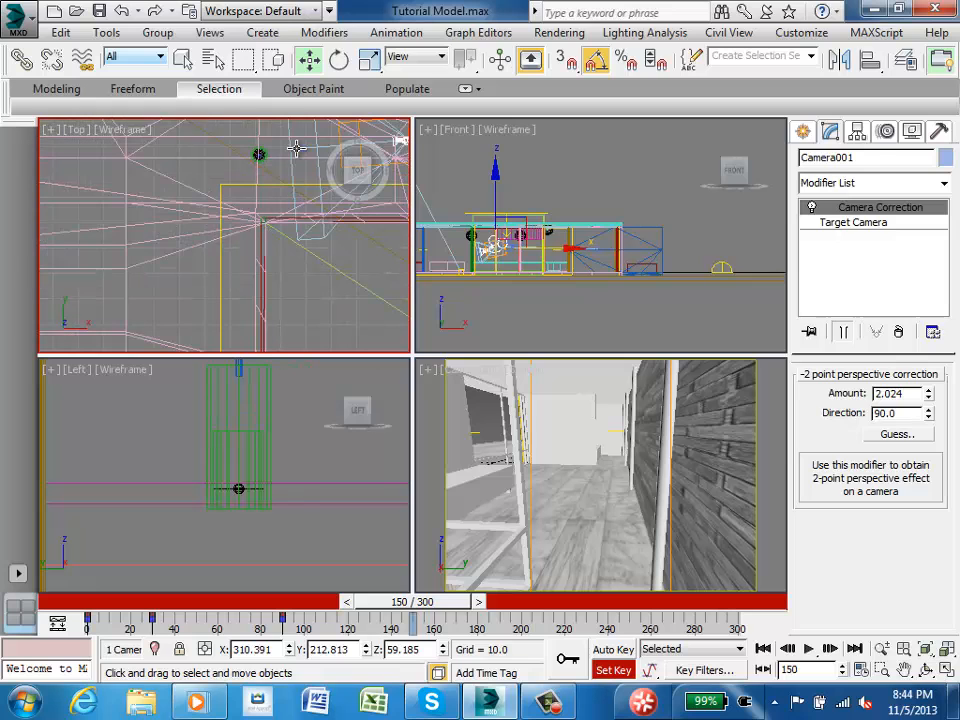
pyautogui.click(298, 149)
pyautogui.scroll(-3, 296, 248)
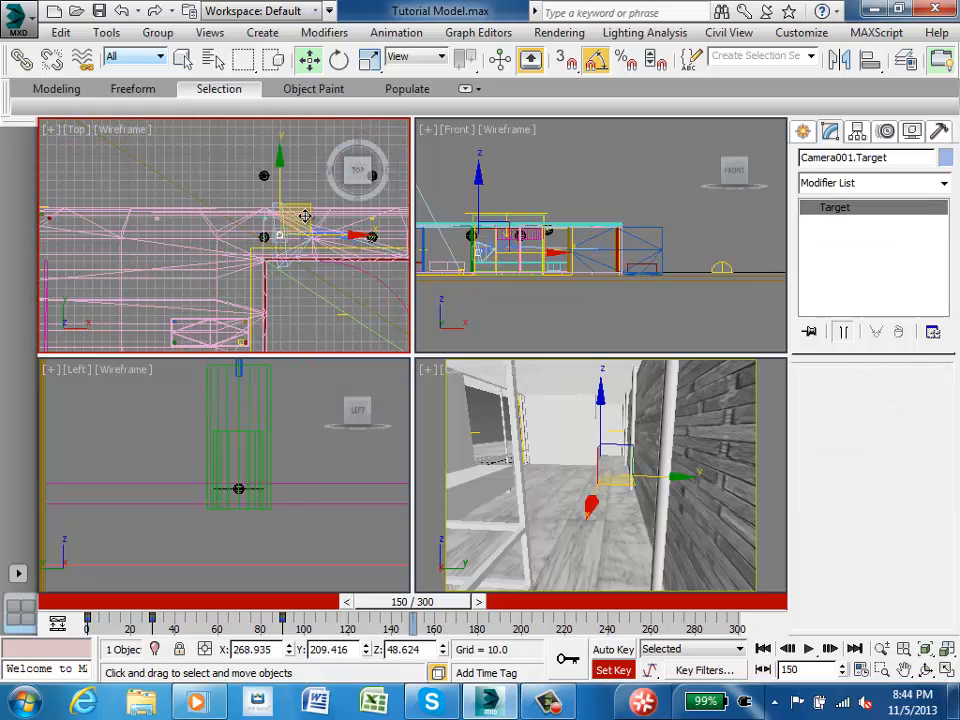
pyautogui.moveTo(305, 207); pyautogui.dragTo(237, 305)
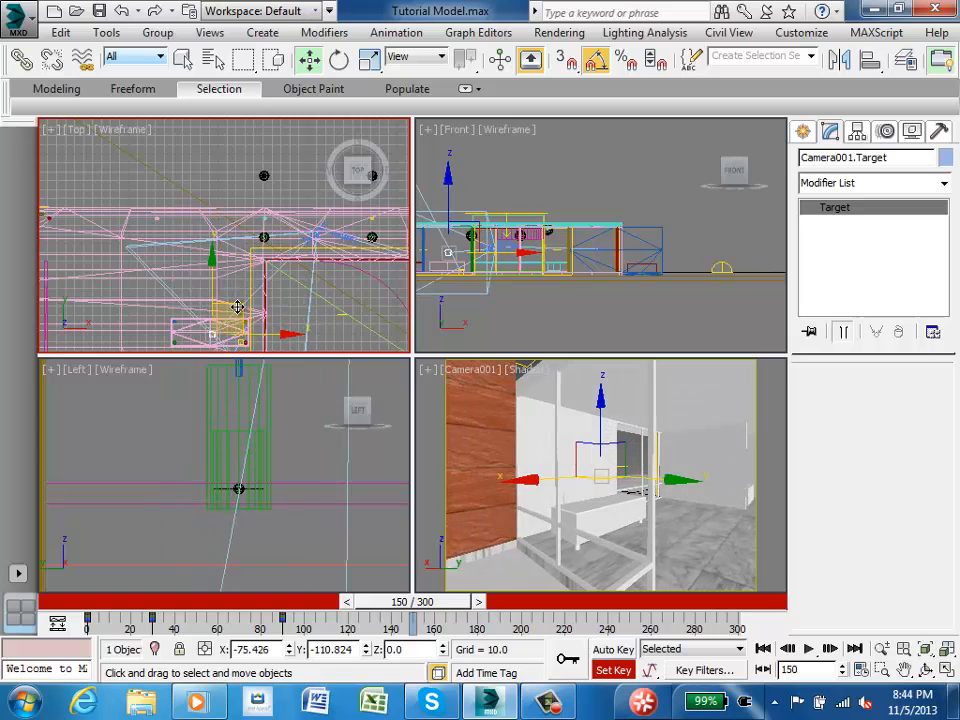
# Move Camera001 in the Top view to about X 186, Y 214, directly facing the bench
pyautogui.scroll(3, 289, 246)
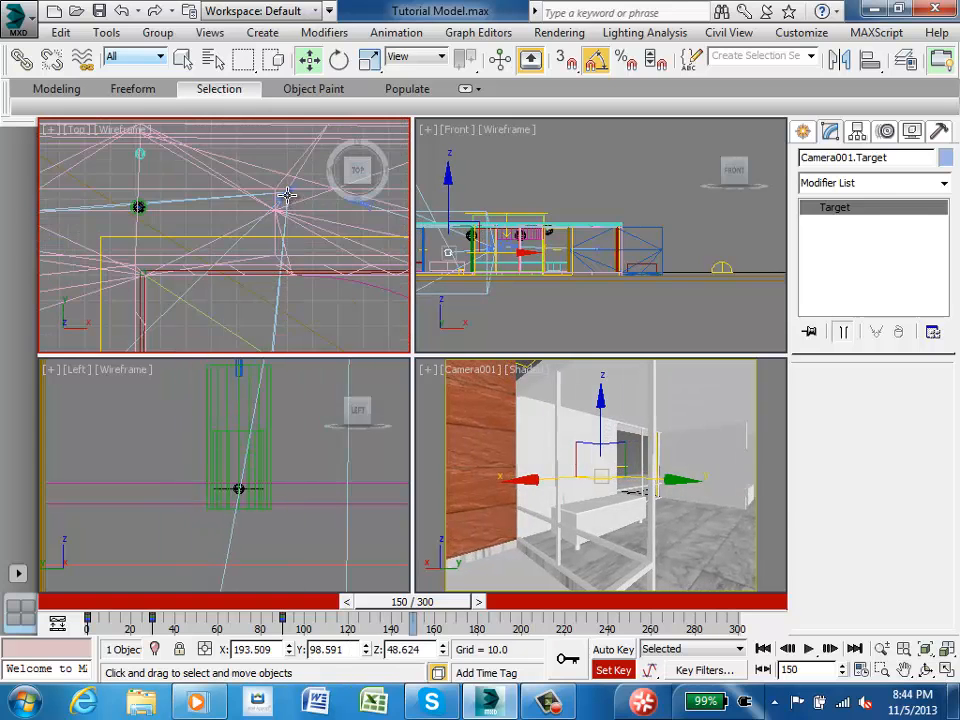
pyautogui.click(287, 195)
pyautogui.scroll(-3, 300, 264)
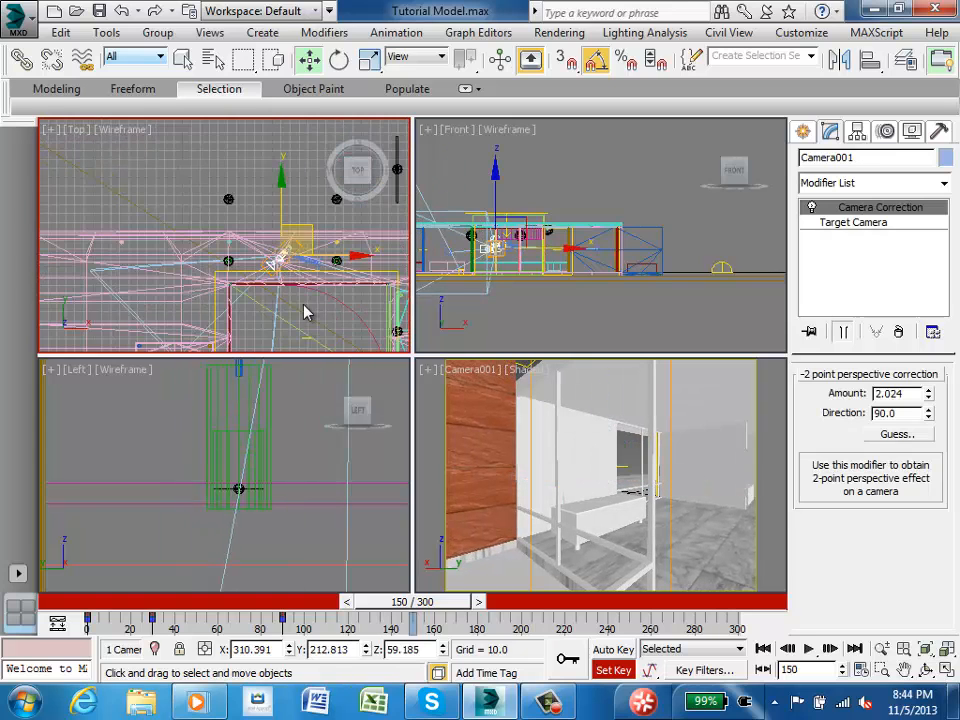
pyautogui.moveTo(305, 312); pyautogui.dragTo(315, 188, button='middle')
pyautogui.moveTo(314, 163); pyautogui.dragTo(201, 163)
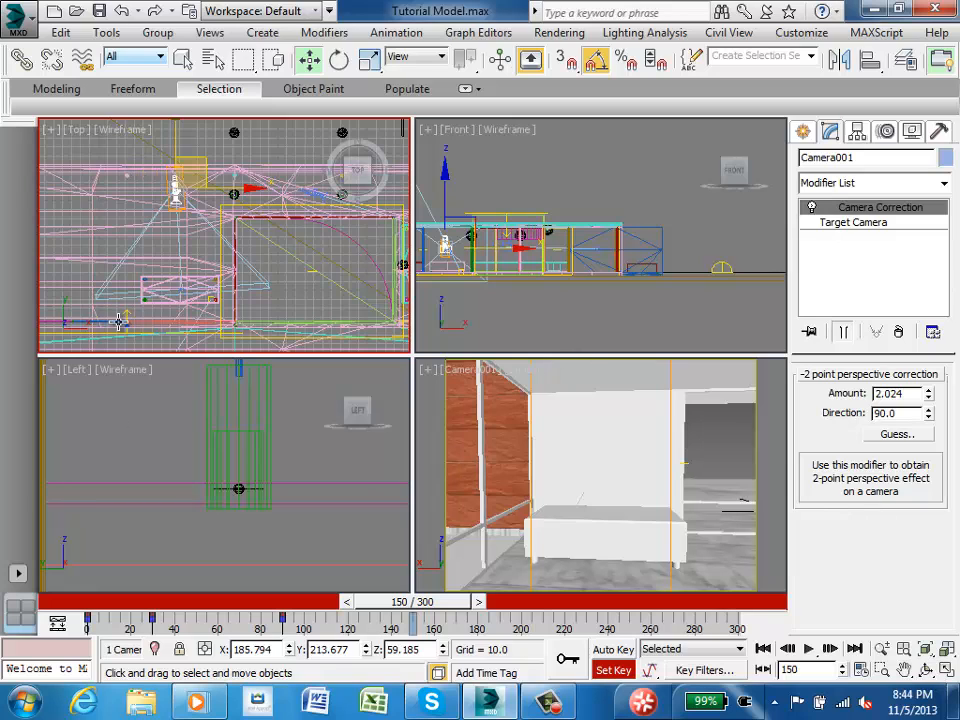
# Add the camera target to the Camera001 selection and set a key for both at frame 150
pyautogui.scroll(6, 242, 217)
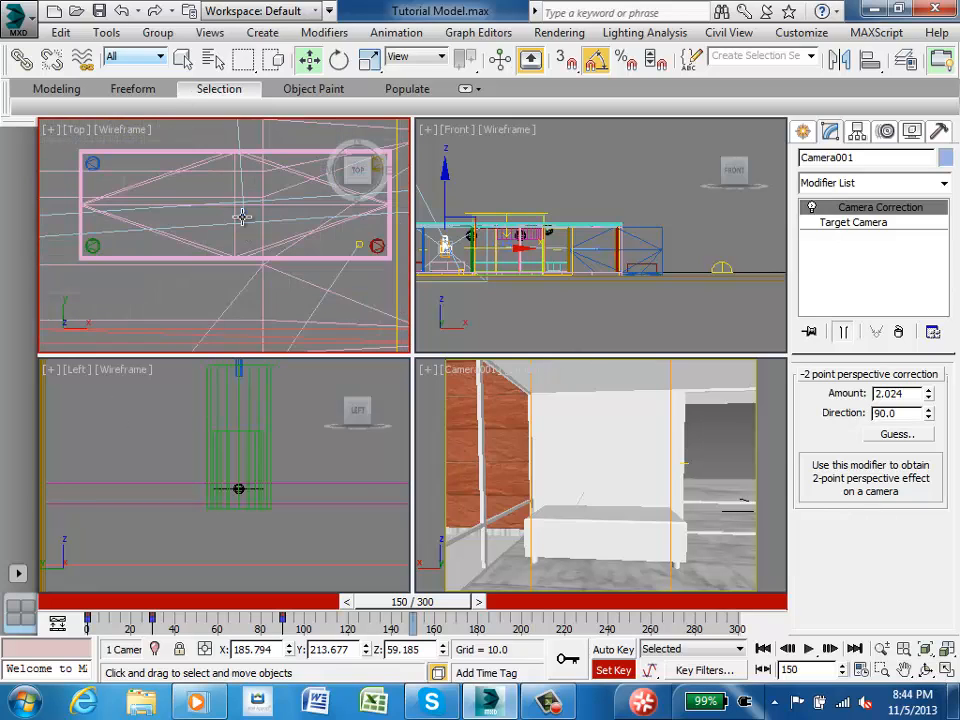
pyautogui.scroll(3, 242, 222)
pyautogui.click(245, 208)
pyautogui.scroll(-10, 236, 272)
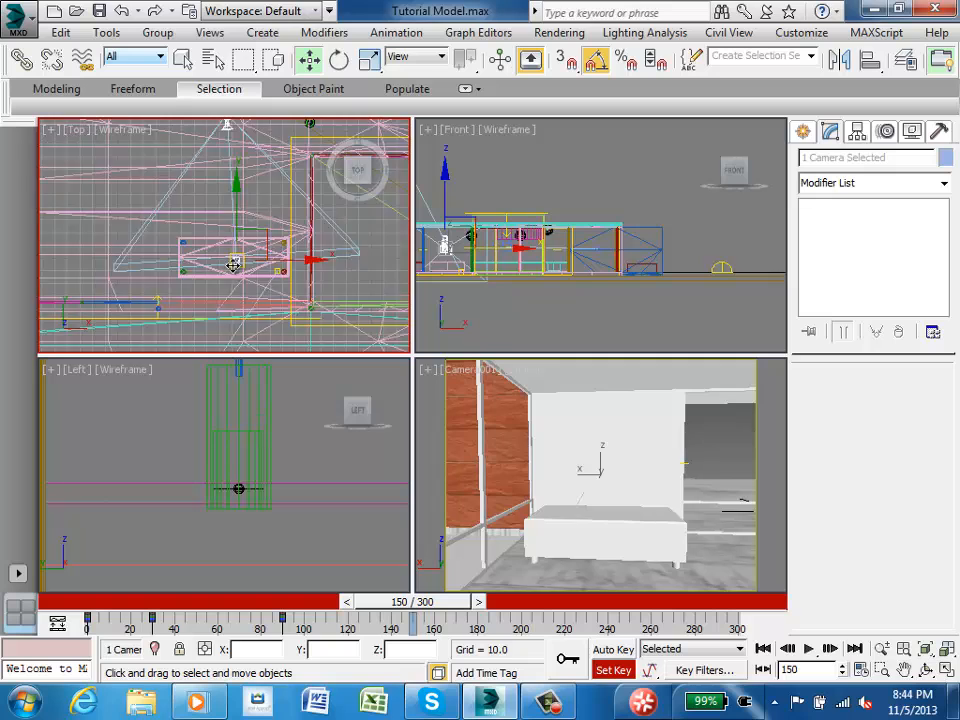
pyautogui.click(563, 662)
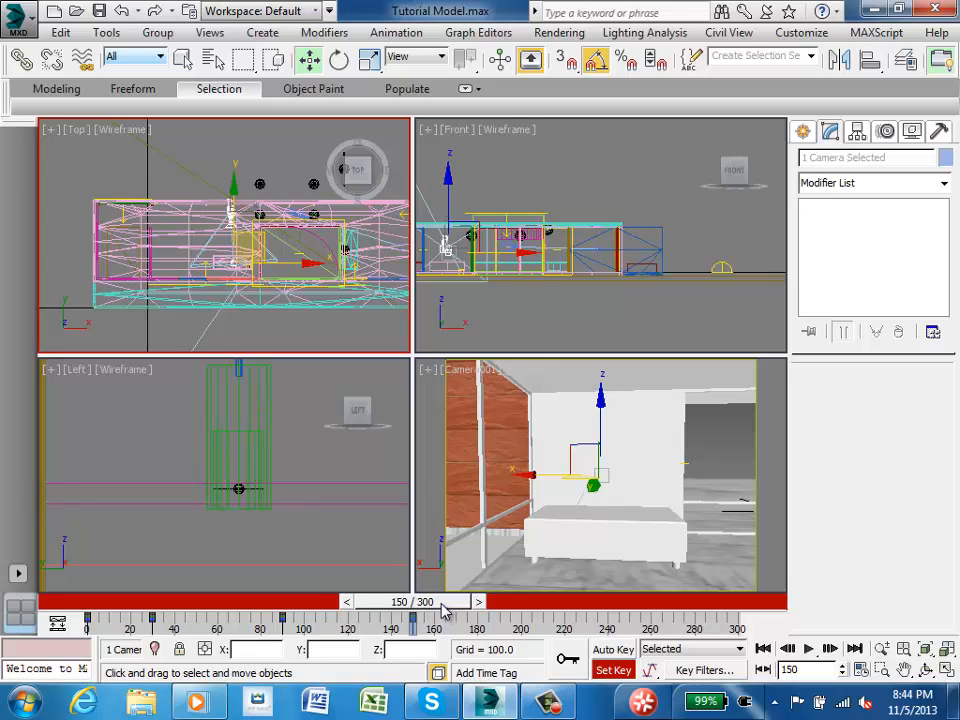
# Advance the animation to frame 220 and move only Camera001 in the Top view to about X 50, Y 171
pyautogui.moveTo(444, 611); pyautogui.dragTo(584, 606)
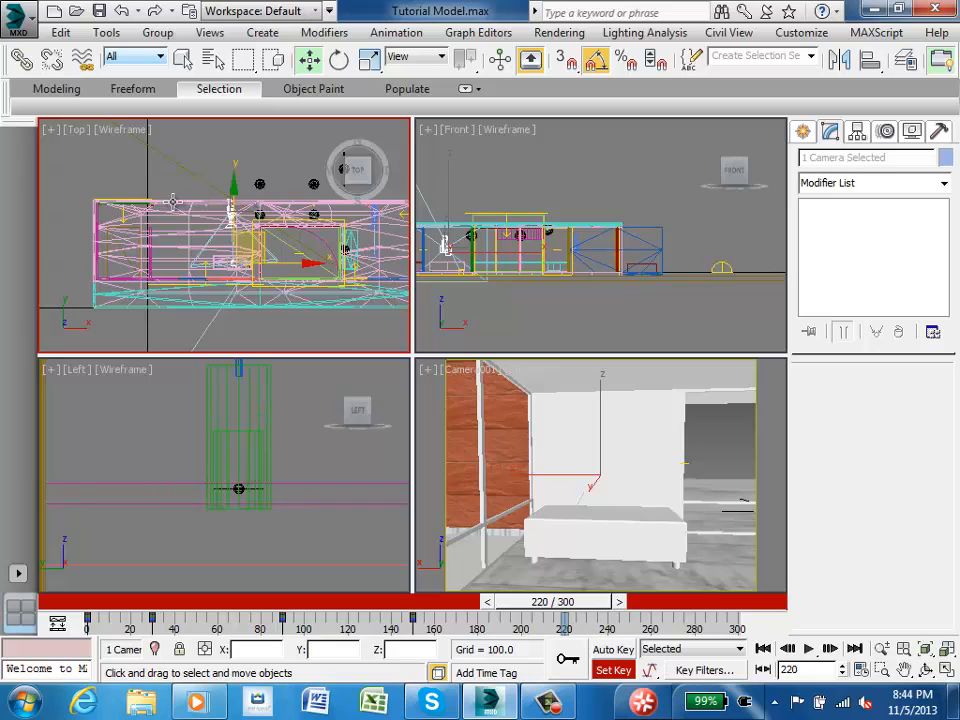
pyautogui.scroll(5, 173, 202)
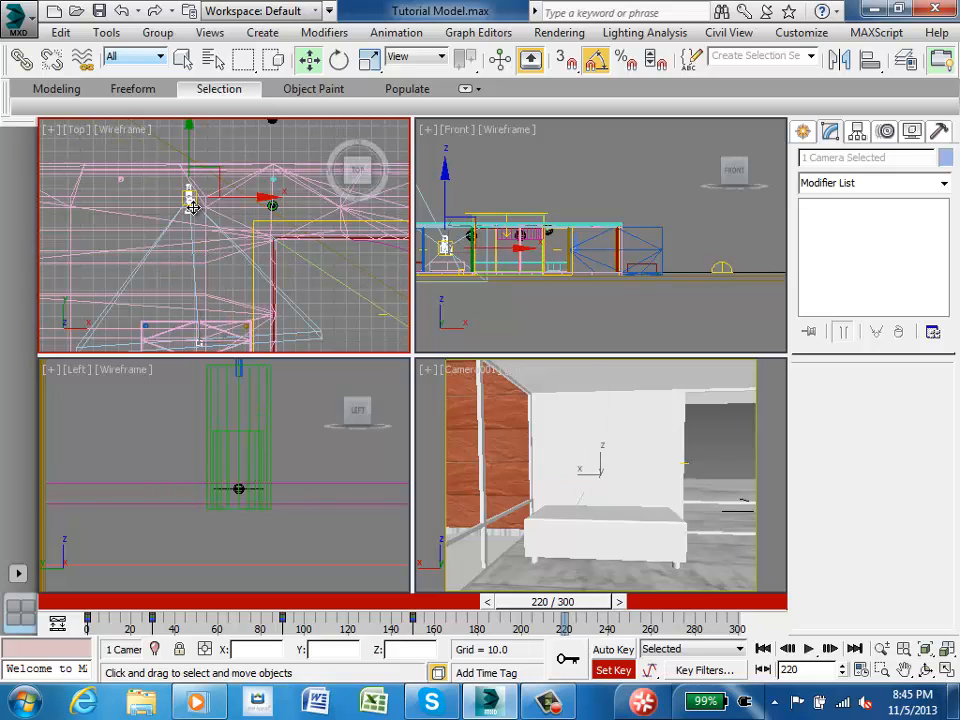
pyautogui.click(198, 194)
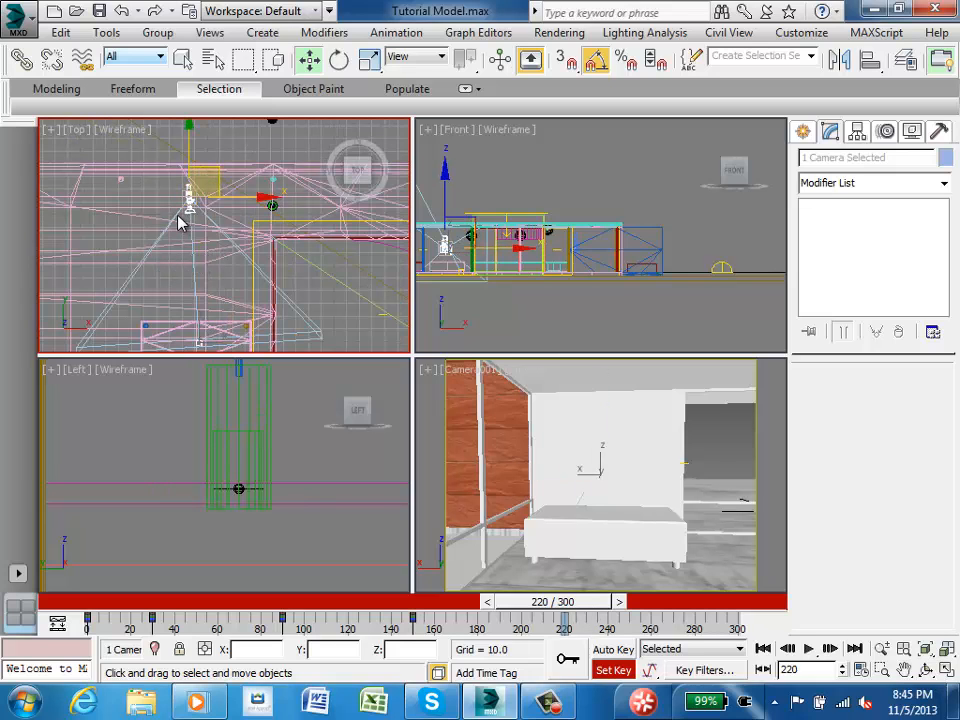
pyautogui.click(189, 198)
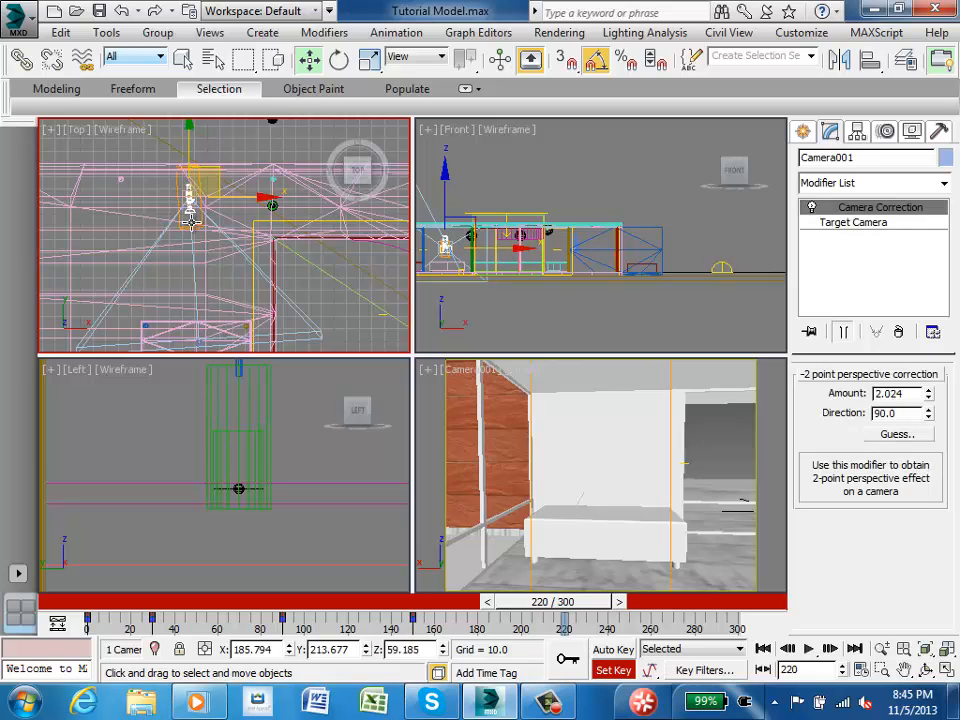
pyautogui.moveTo(191, 222); pyautogui.dragTo(219, 199, button='middle')
pyautogui.scroll(5, 228, 216)
pyautogui.click(245, 182)
pyautogui.scroll(-3, 240, 190)
pyautogui.click(227, 168)
pyautogui.scroll(-4, 222, 281)
pyautogui.moveTo(244, 152); pyautogui.dragTo(123, 191)
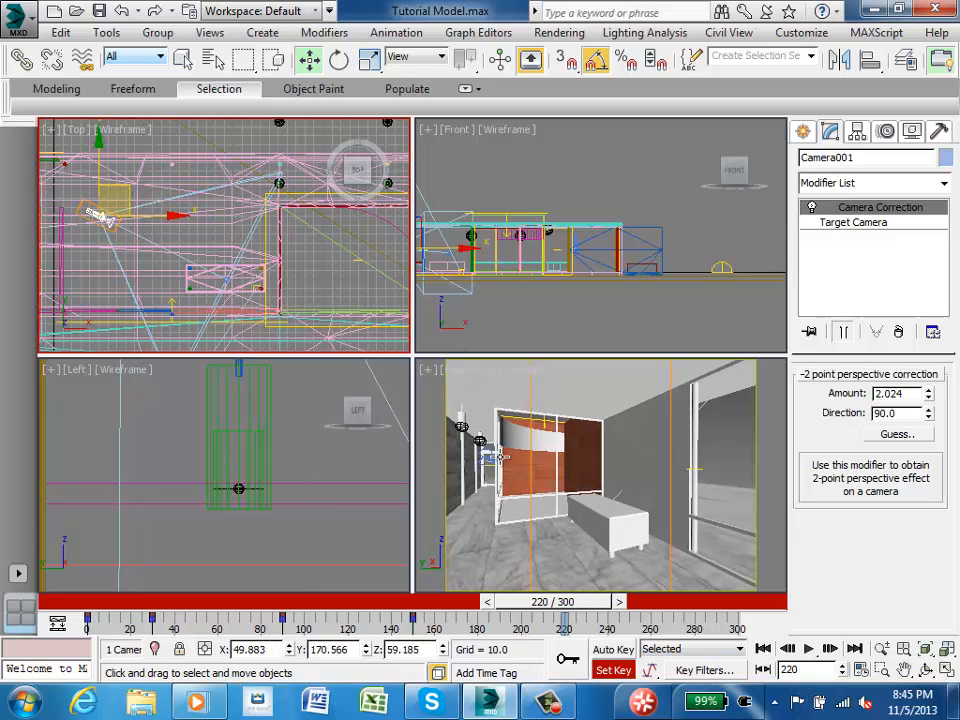
# Select Camera001 together with its target, set a key for both at frame 220, and turn off Set Key mode
pyautogui.scroll(4, 256, 285)
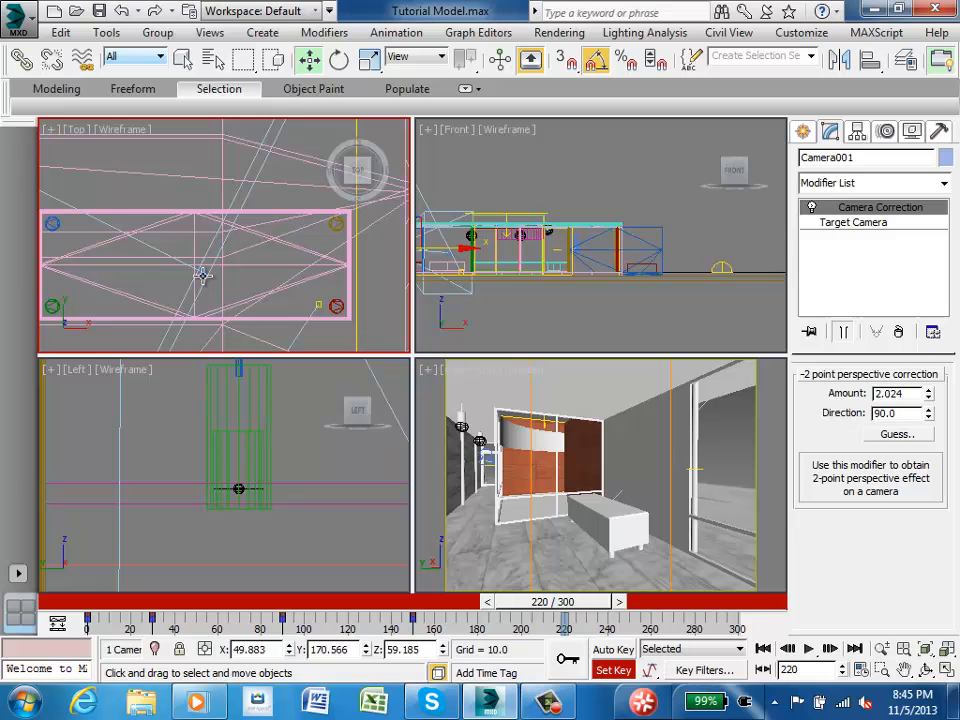
pyautogui.click(202, 275)
pyautogui.scroll(-4, 210, 290)
pyautogui.scroll(5, 87, 216)
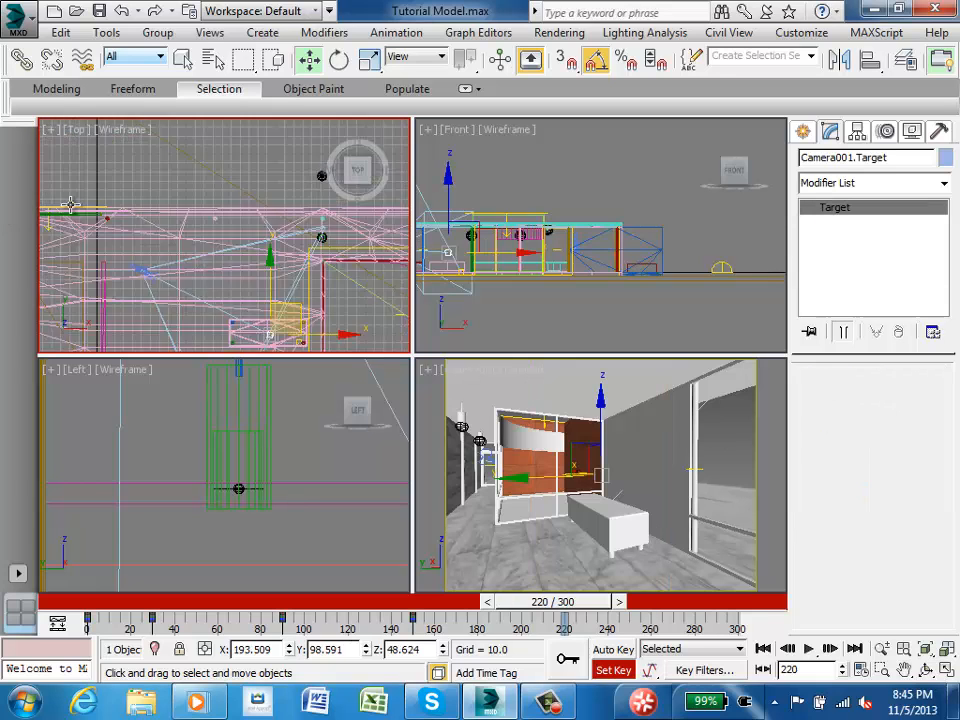
pyautogui.moveTo(238, 314); pyautogui.dragTo(236, 184, button='middle')
pyautogui.scroll(3, 220, 212)
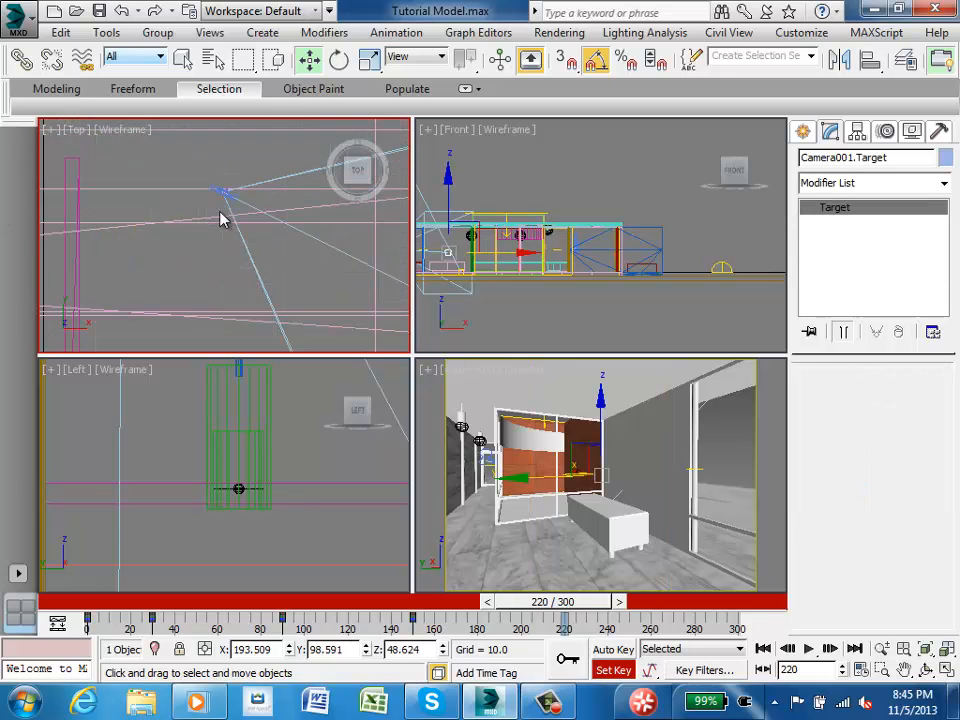
pyautogui.click(219, 195)
pyautogui.scroll(-5, 227, 202)
pyautogui.moveTo(267, 225); pyautogui.dragTo(161, 225, button='middle')
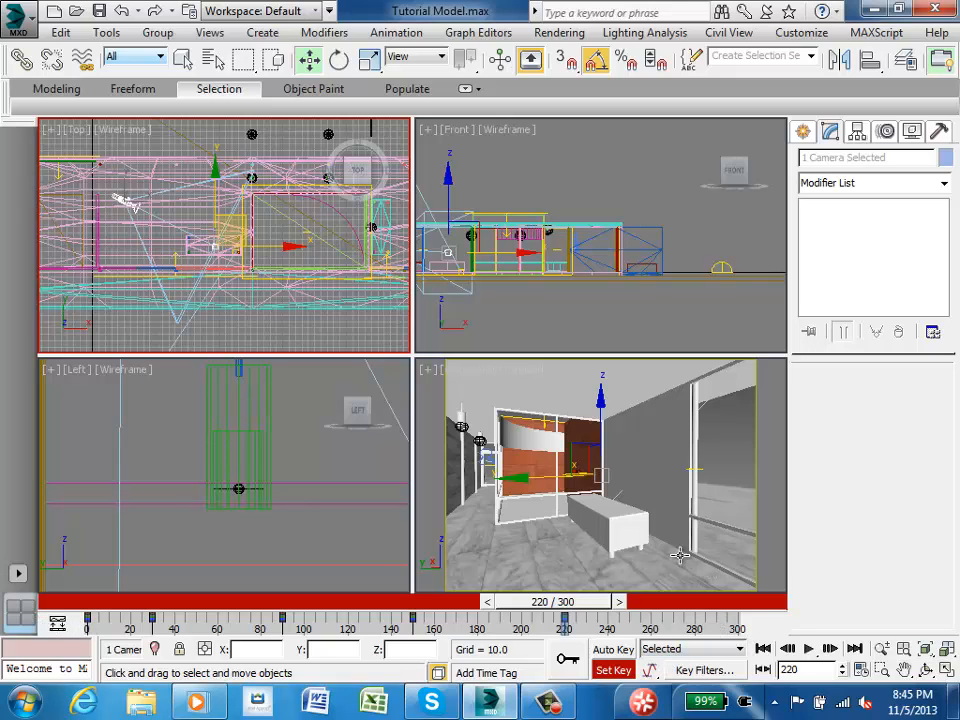
pyautogui.click(614, 671)
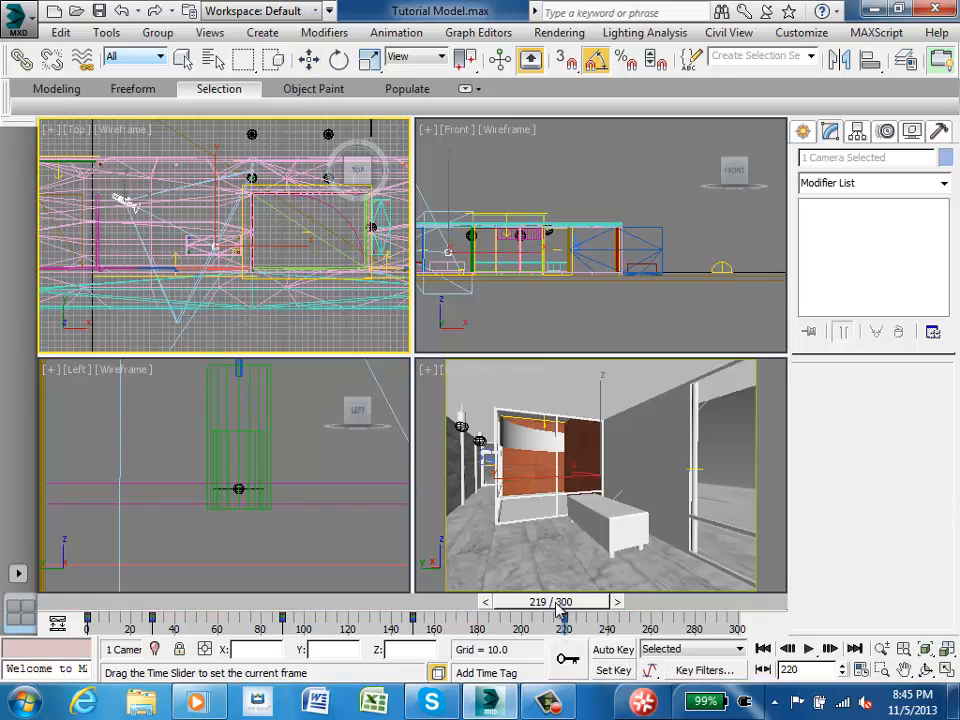
# Scrub the animation from frame 220 back to frame 0 and play the walkthrough with the Top view active
pyautogui.moveTo(565, 612); pyautogui.dragTo(181, 614)
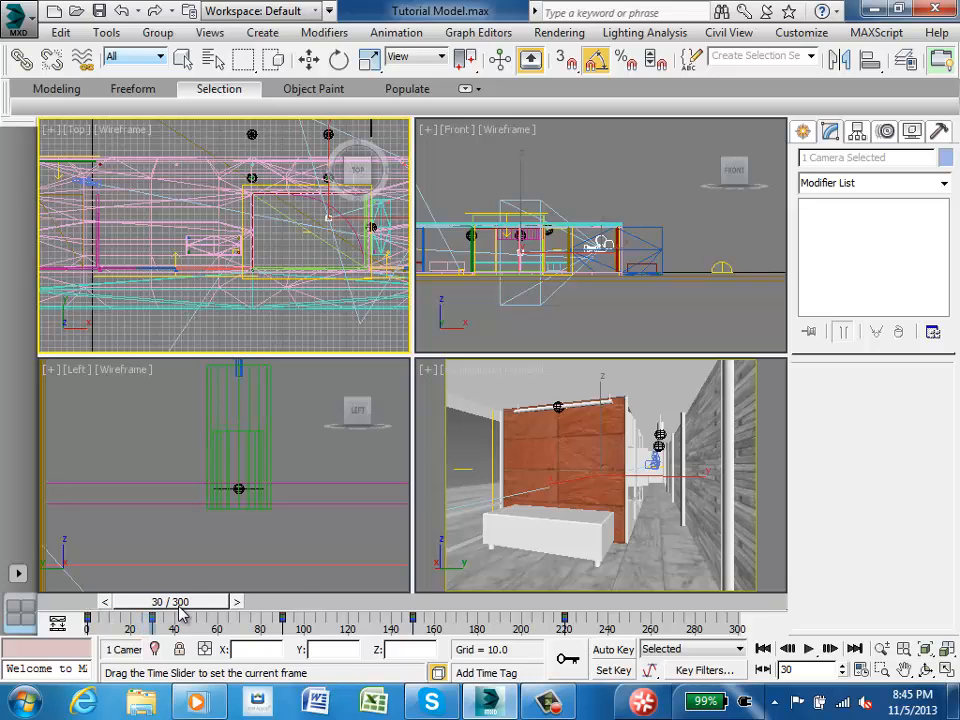
pyautogui.moveTo(181, 614); pyautogui.dragTo(100, 624)
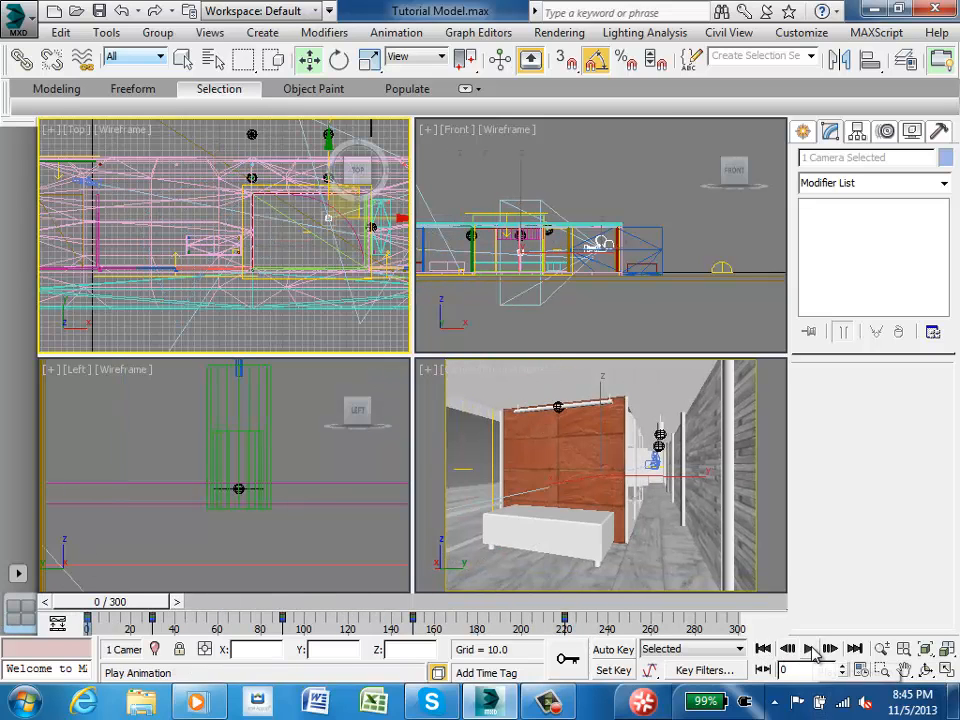
pyautogui.click(808, 648)
pyautogui.press('w')
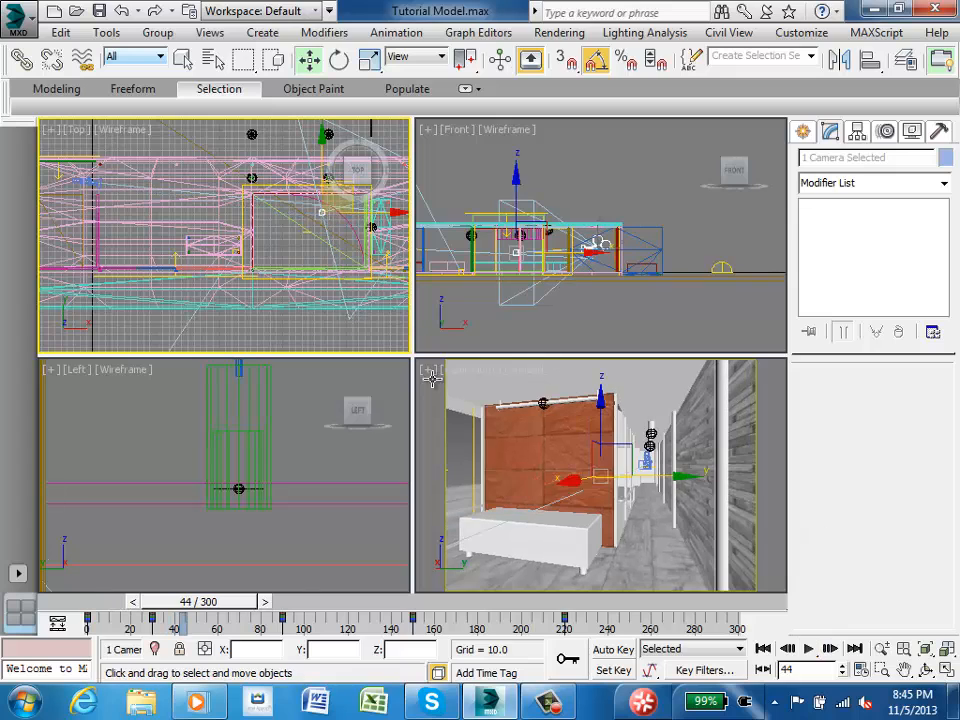
# Make the Camera001 view active, rewind to frame 0 and play the walkthrough in that view
pyautogui.click(527, 459)
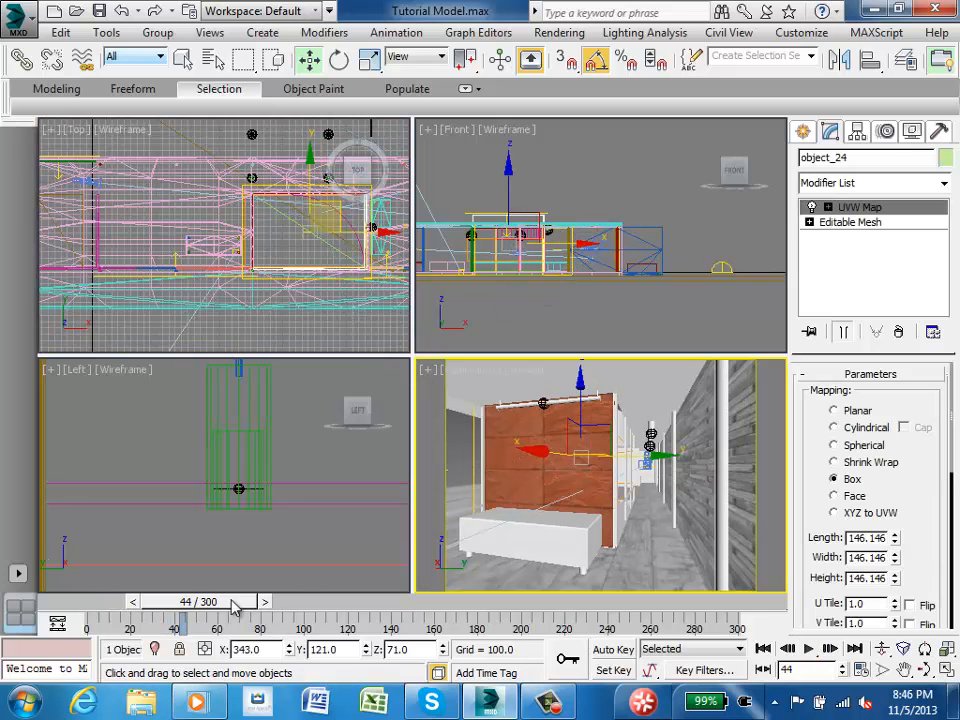
pyautogui.moveTo(229, 601); pyautogui.dragTo(140, 603)
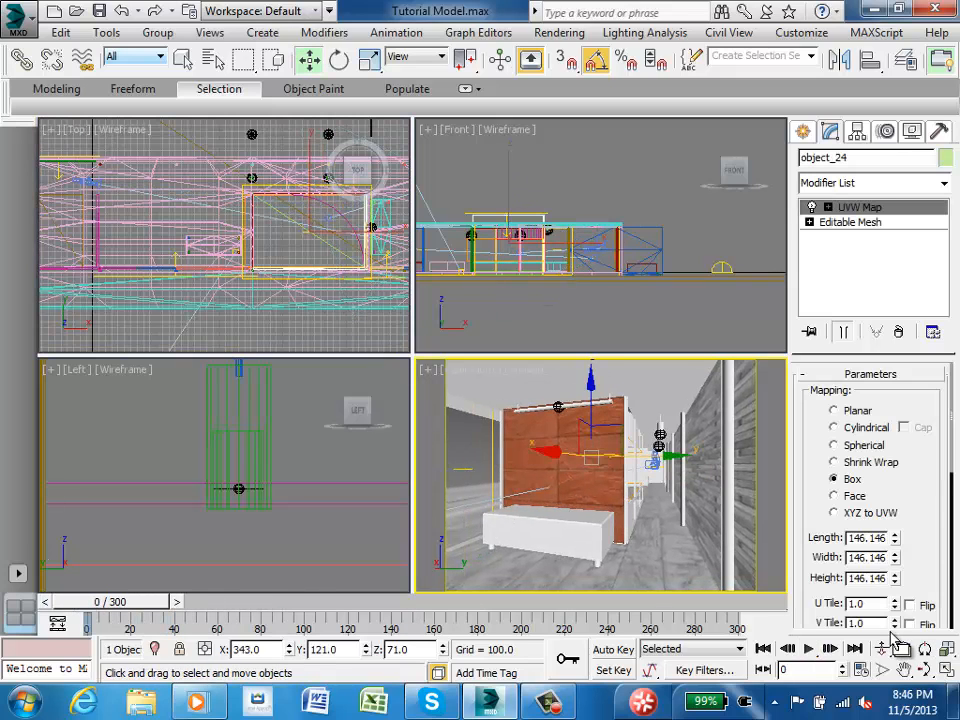
pyautogui.click(808, 649)
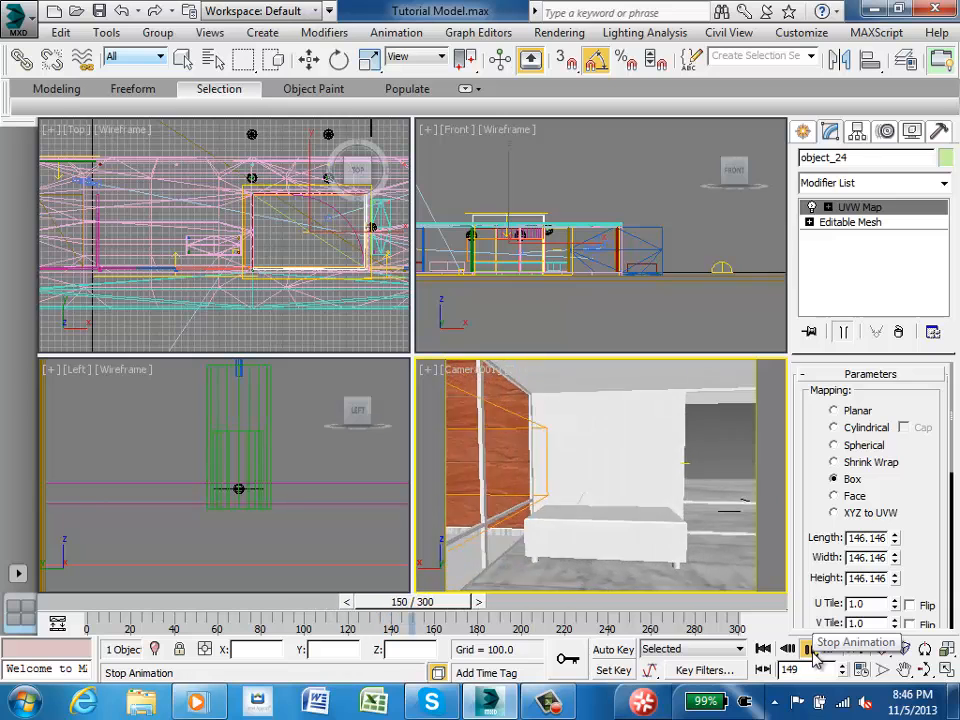
pyautogui.click(810, 649)
pyautogui.press('w')
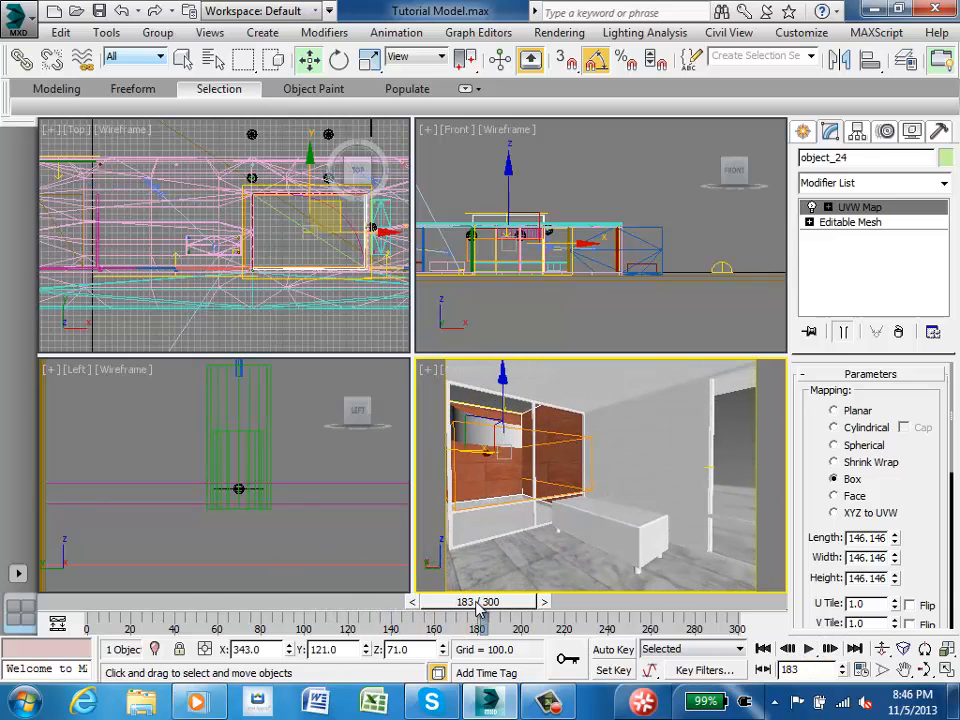
# Return the animation to frame 0 and turn Set Key mode back on
pyautogui.moveTo(478, 606); pyautogui.dragTo(100, 604)
pyautogui.click(723, 493)
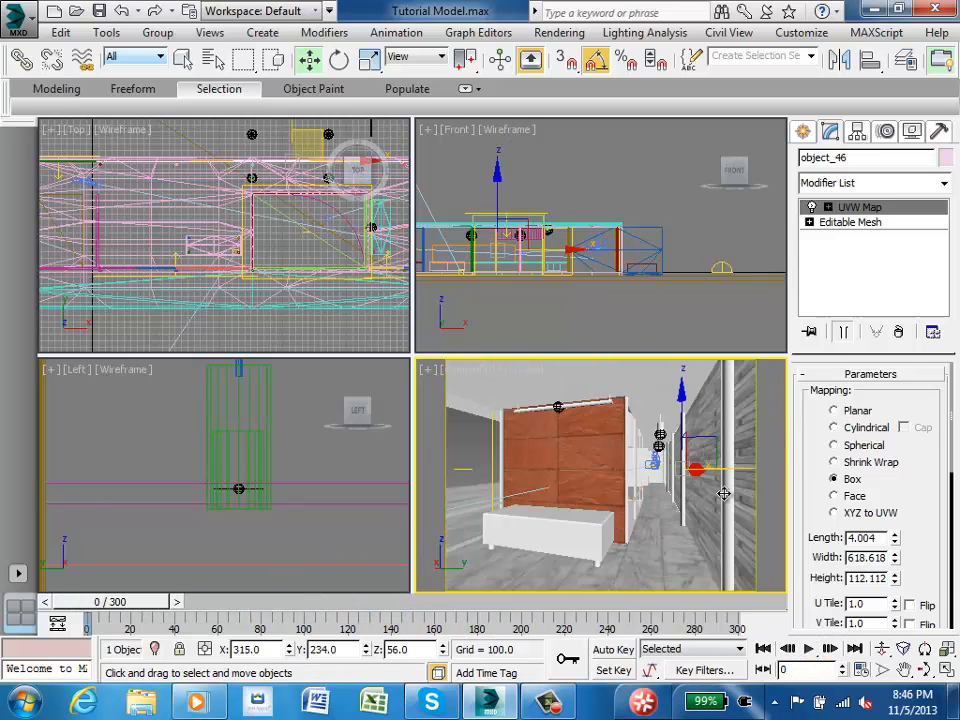
pyautogui.click(612, 670)
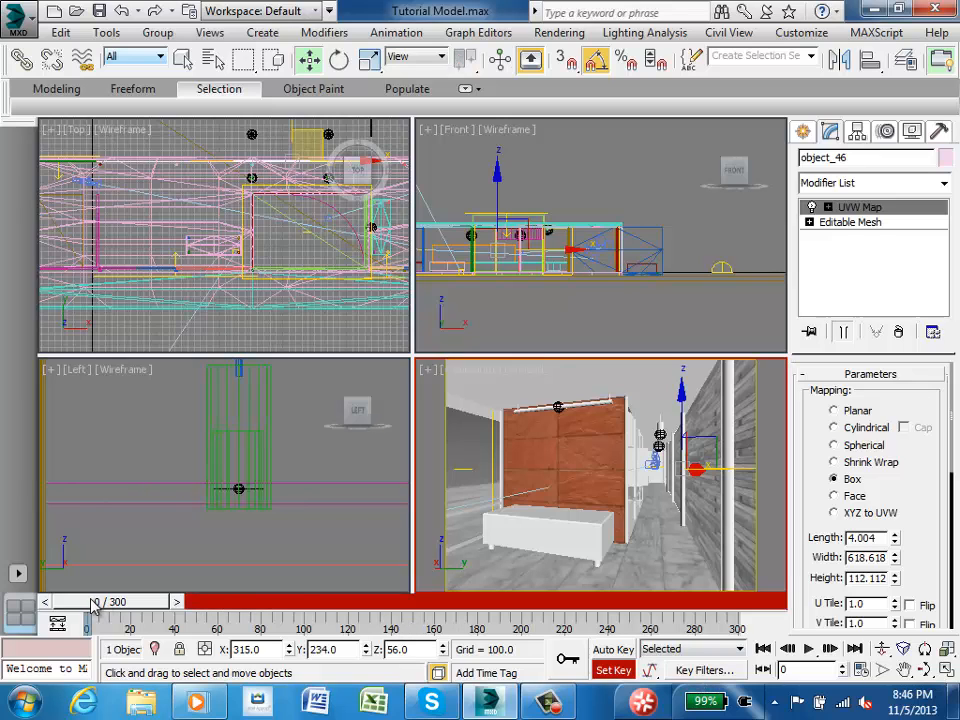
# Select Camera002 and its target in the Top view to examine their keys, scrubbing the animation to frame 189
pyautogui.scroll(5, 110, 226)
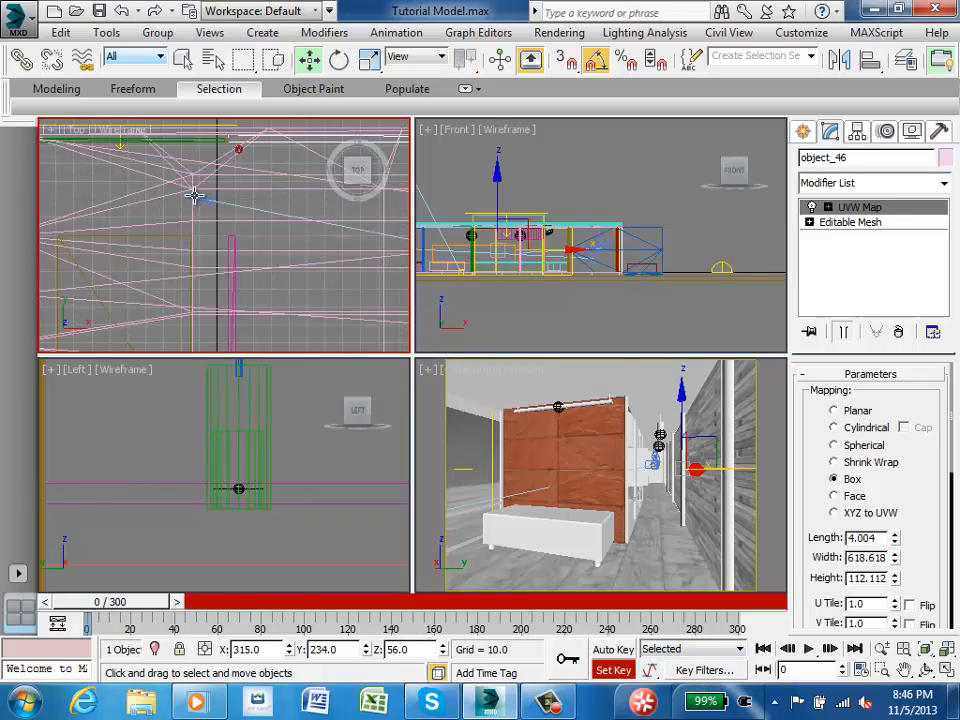
pyautogui.click(197, 199)
pyautogui.scroll(-3, 200, 200)
pyautogui.click(197, 197)
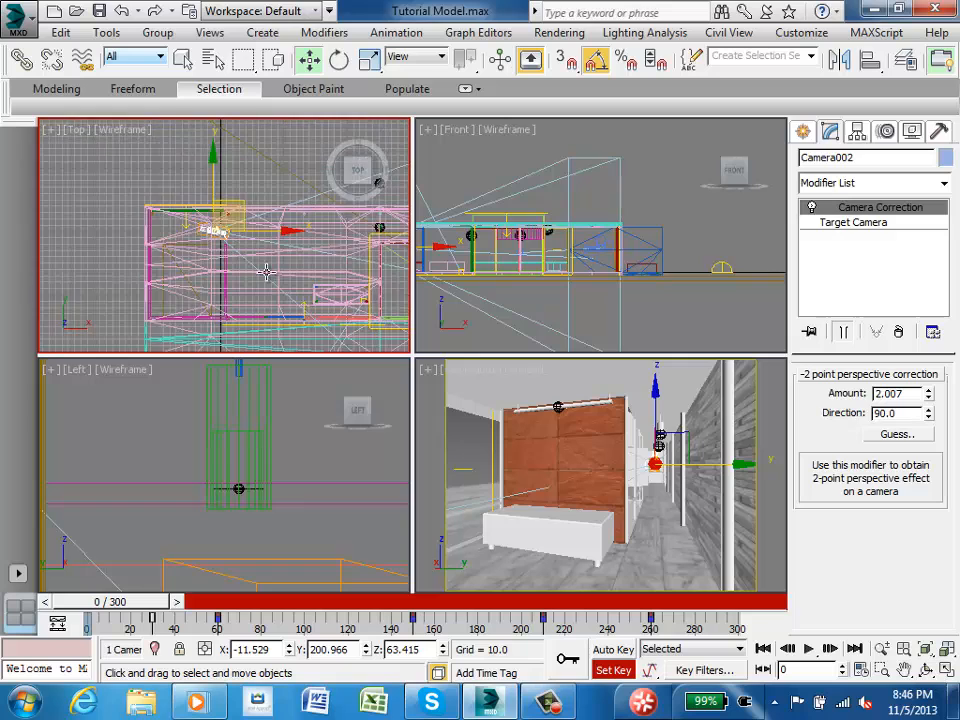
pyautogui.scroll(5, 266, 272)
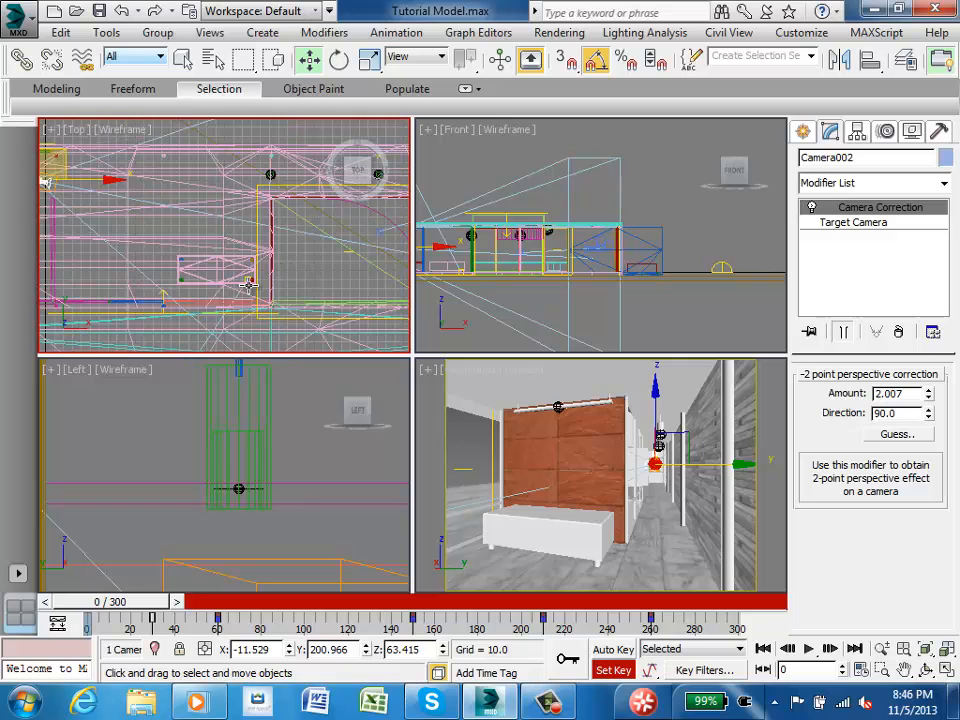
pyautogui.moveTo(249, 286); pyautogui.dragTo(175, 286, button='middle')
pyautogui.scroll(-3, 176, 286)
pyautogui.scroll(4, 300, 304)
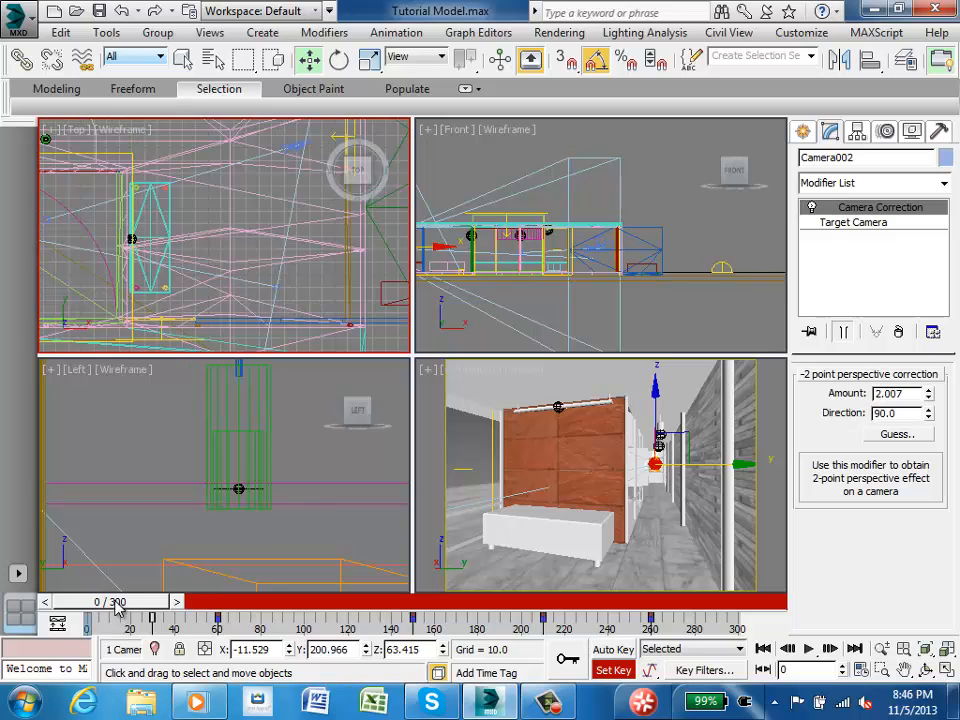
pyautogui.scroll(-6, 232, 250)
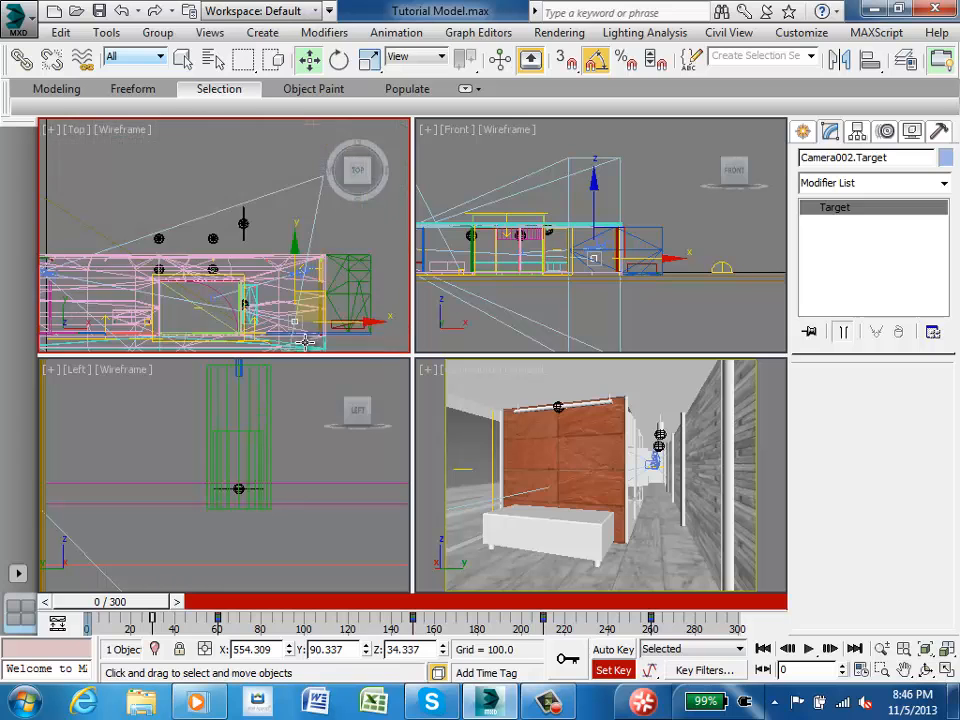
pyautogui.moveTo(135, 601); pyautogui.dragTo(516, 602)
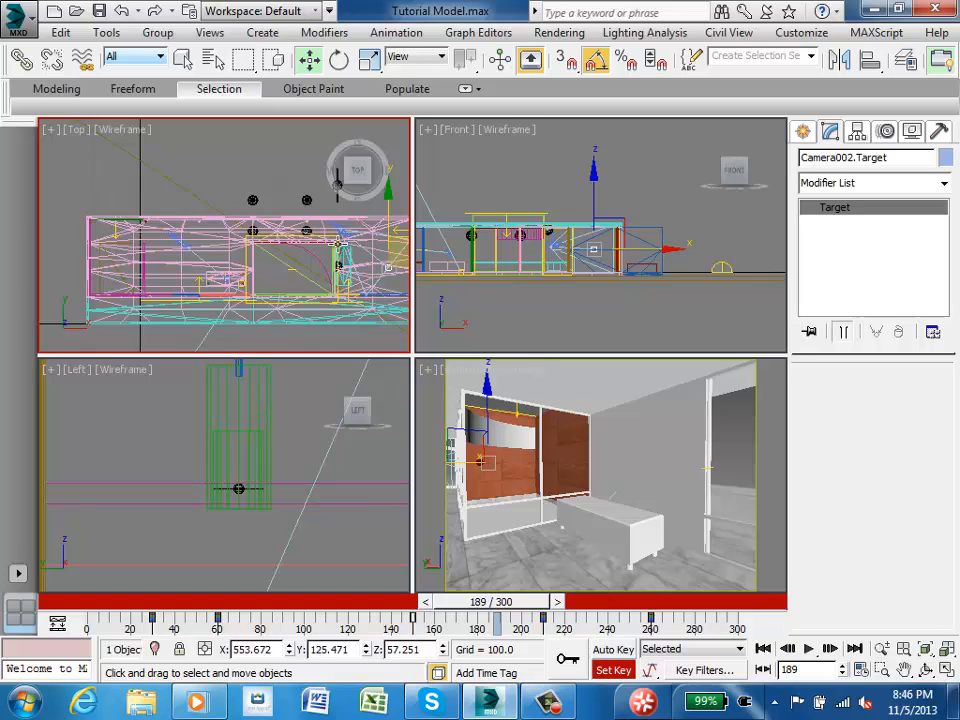
# Clear the selection and select Camera001 and Camera001.Target by name from the scene list
pyautogui.click(208, 130)
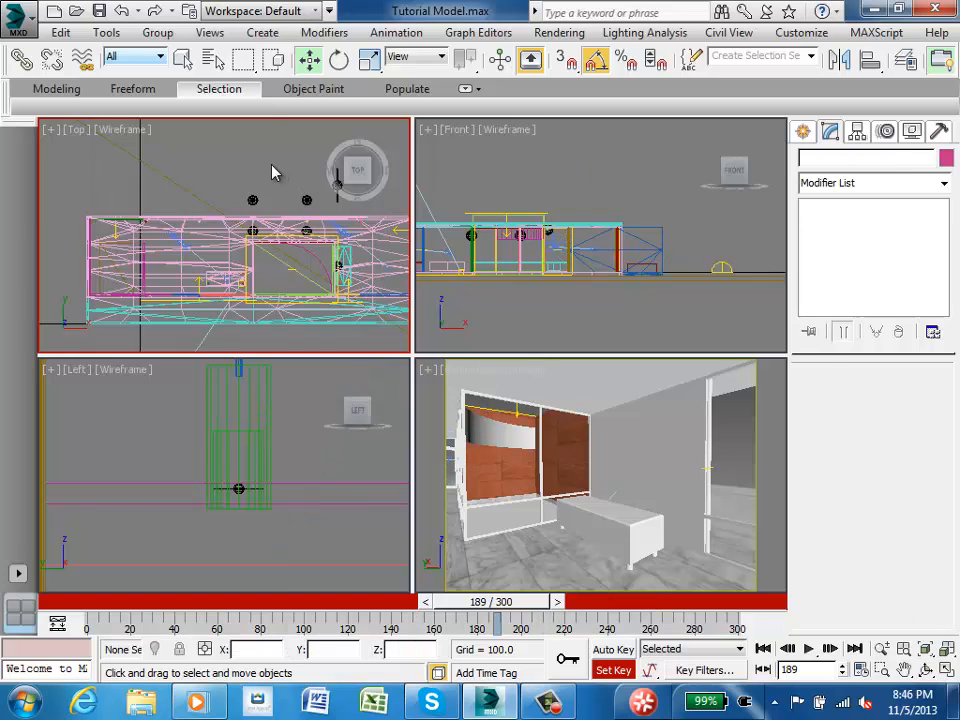
pyautogui.click(213, 60)
pyautogui.click(186, 182)
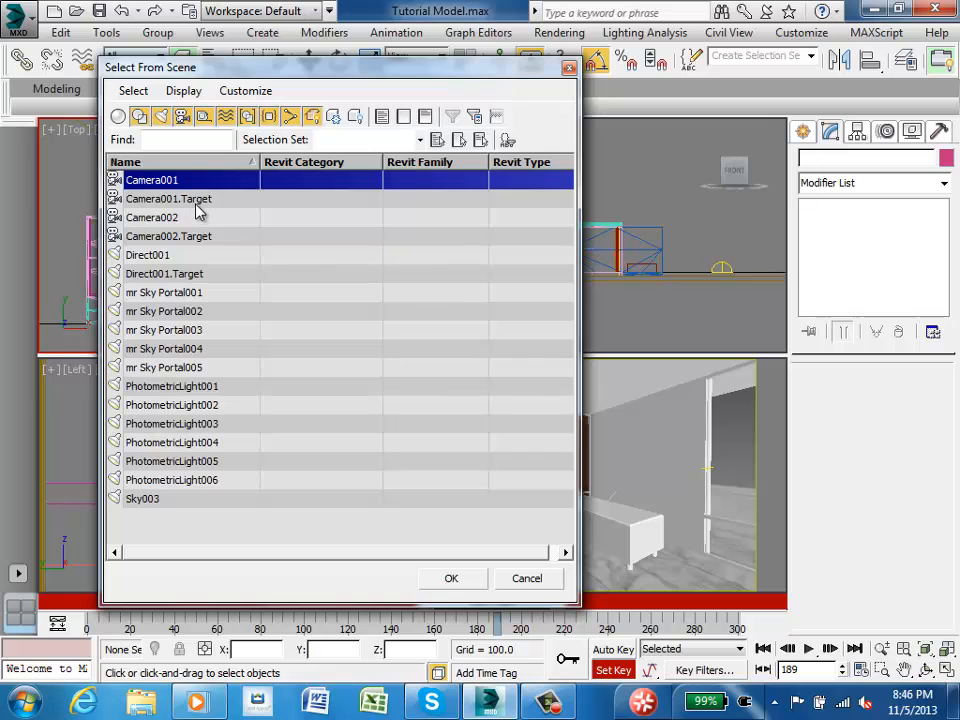
pyautogui.keyDown('ctrl'); pyautogui.click(197, 201); pyautogui.keyUp('ctrl')
pyautogui.click(453, 578)
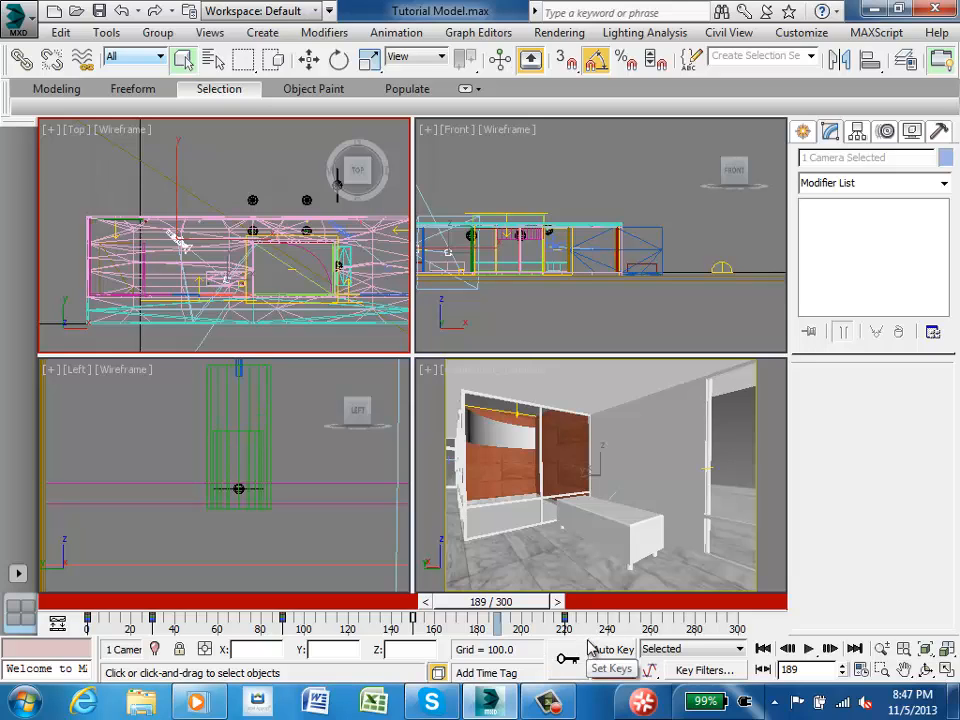
# Move the Camera001 and target key at frame 150 along the track bar to about frame 102
pyautogui.press("'")
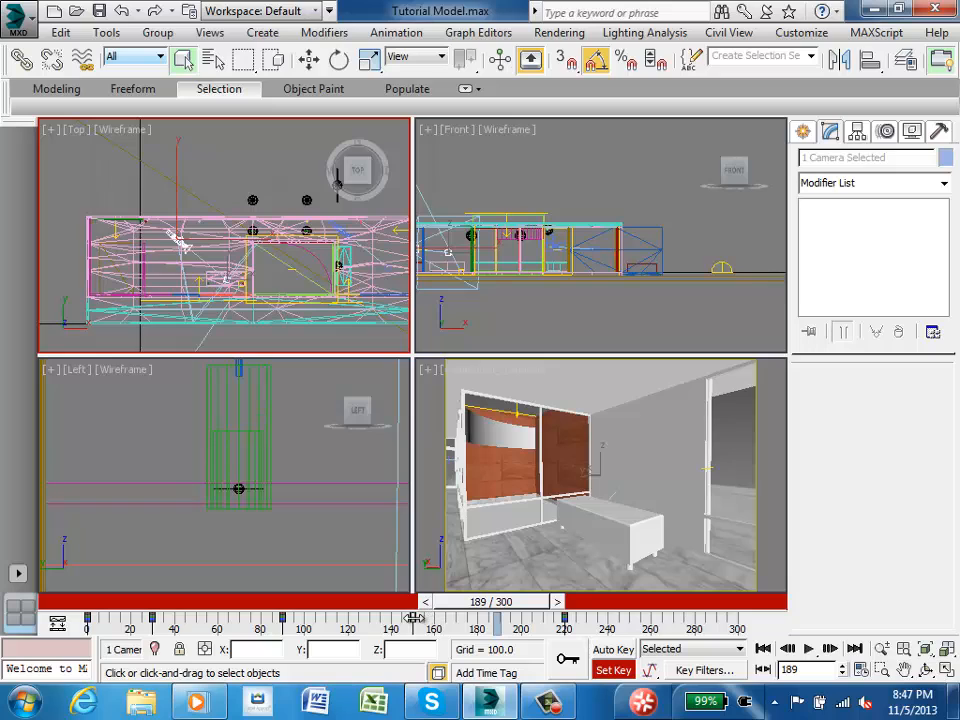
pyautogui.moveTo(413, 620); pyautogui.dragTo(447, 620)
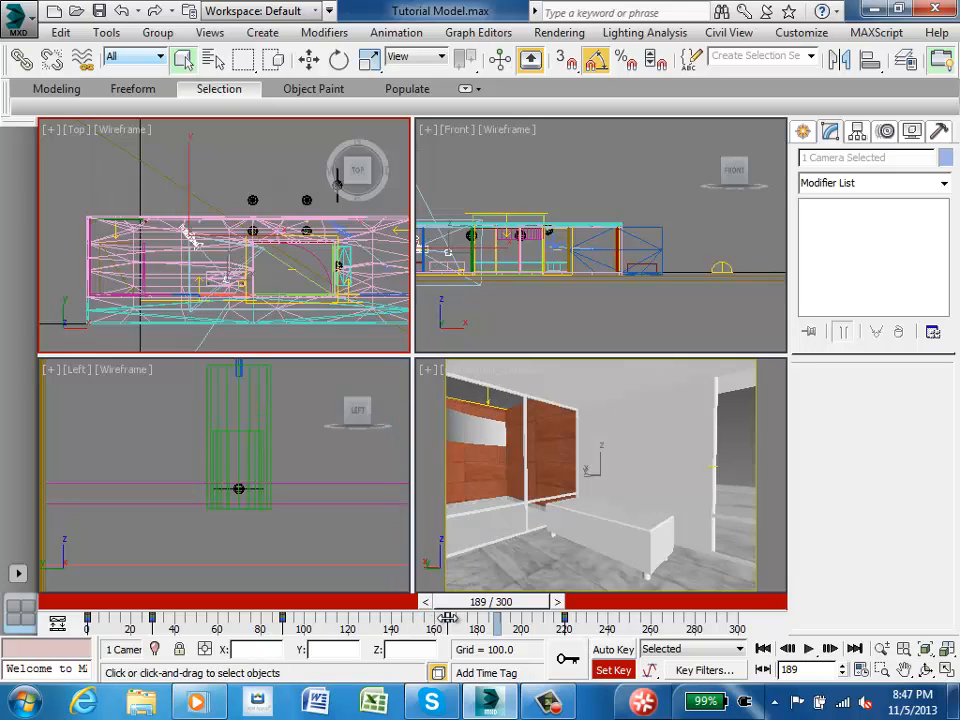
pyautogui.moveTo(447, 620); pyautogui.dragTo(309, 620)
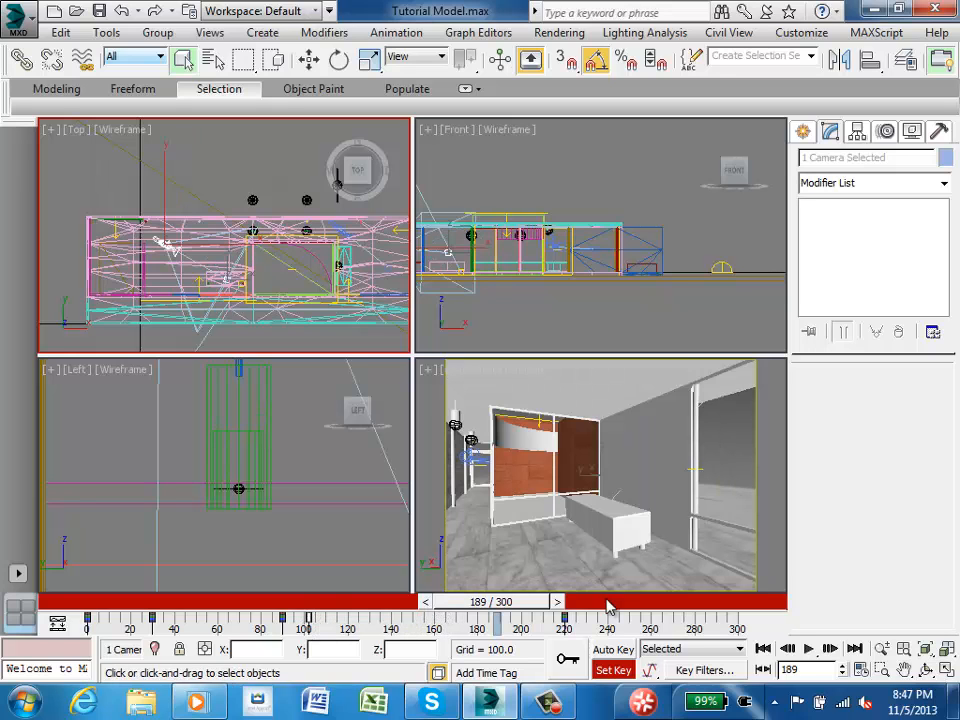
# Rewind to frame 0 and play the retimed animation with the Top view active
pyautogui.moveTo(530, 604); pyautogui.dragTo(140, 604)
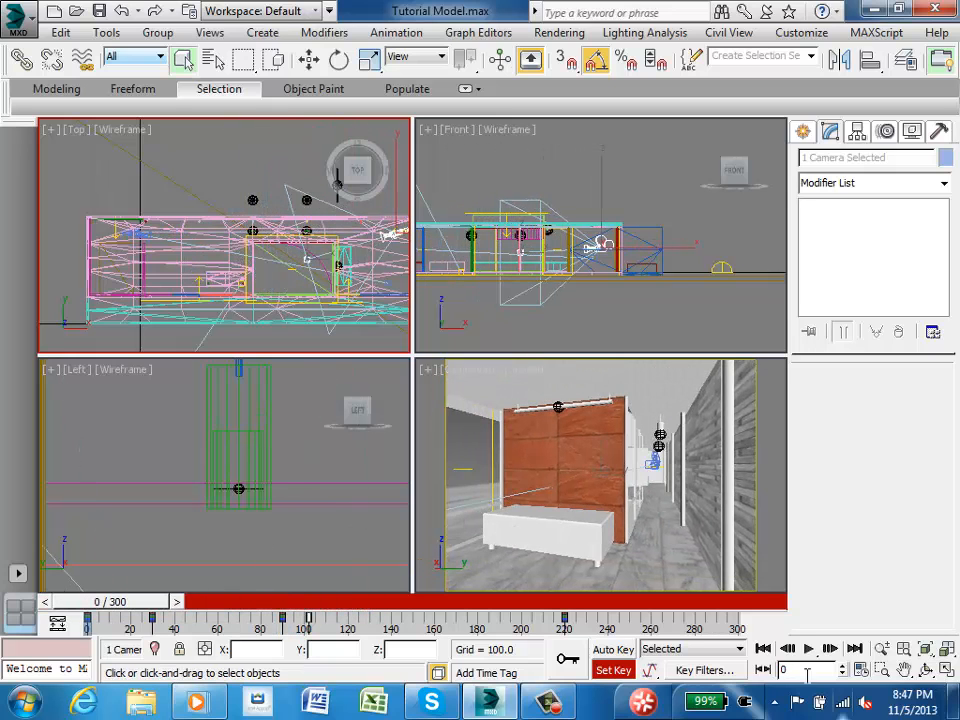
pyautogui.click(807, 649)
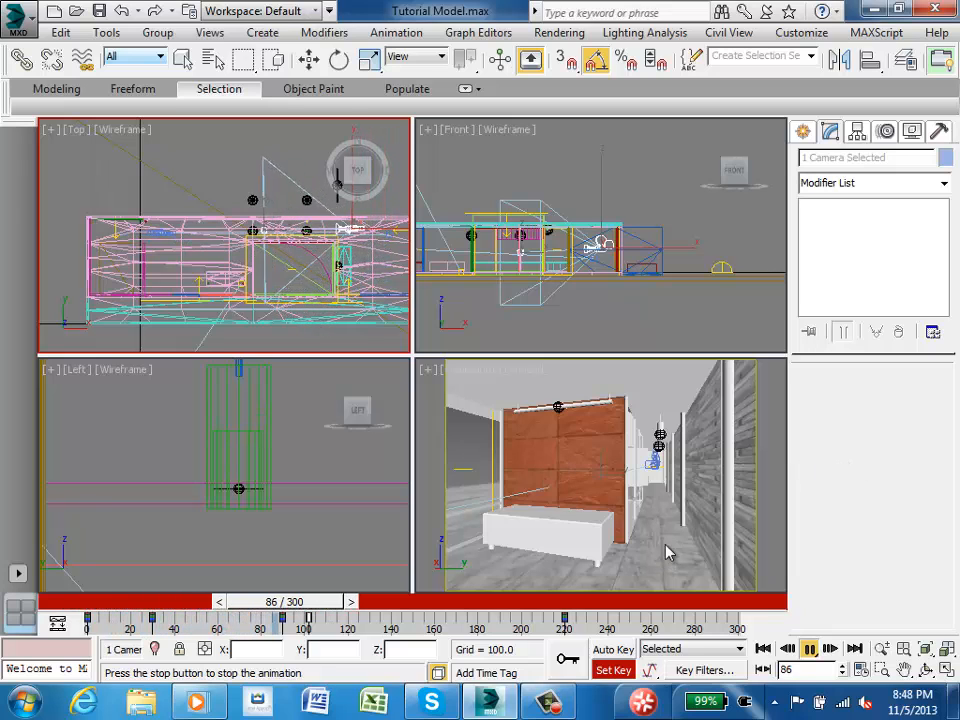
pyautogui.press('Escape')
# Turn off Set Key mode and play the retimed walkthrough from frame 0 in the Camera001 view
pyautogui.click(770, 439)
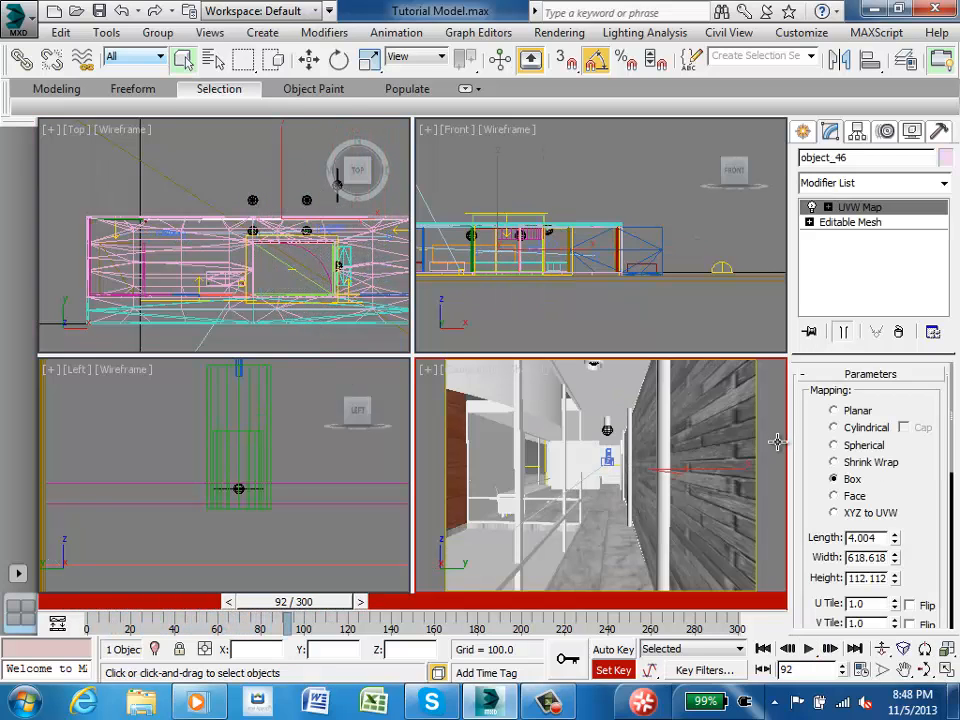
pyautogui.click(624, 670)
pyautogui.moveTo(321, 606); pyautogui.dragTo(138, 606)
pyautogui.click(808, 648)
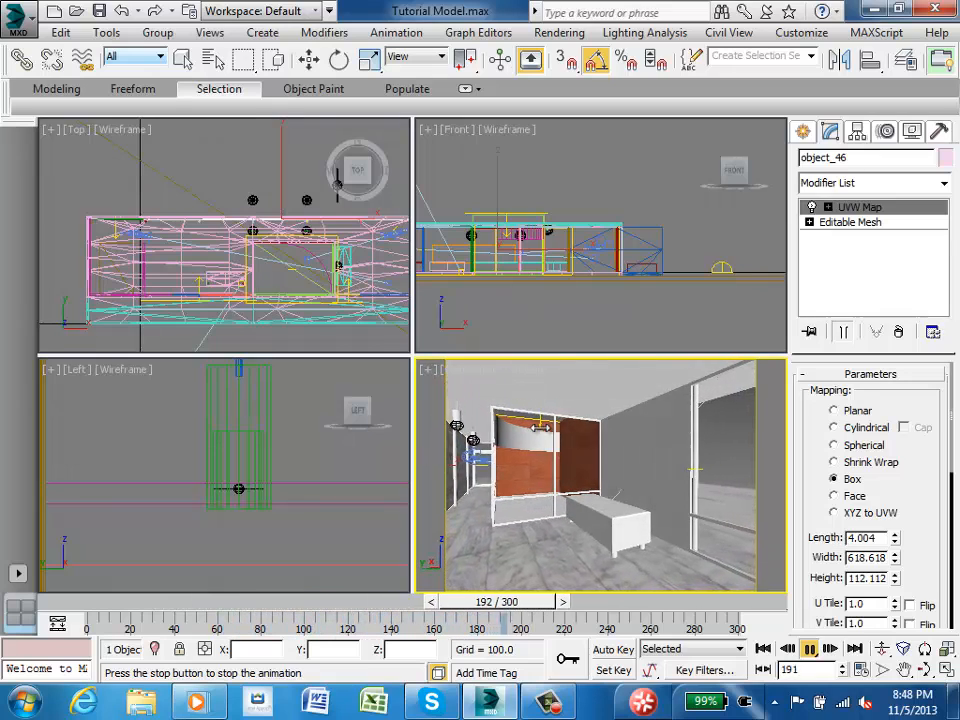
# Stop the playback and, in Set Key mode, move the Camera001 and target key at about frame 102 to about frame 164
pyautogui.press('/')
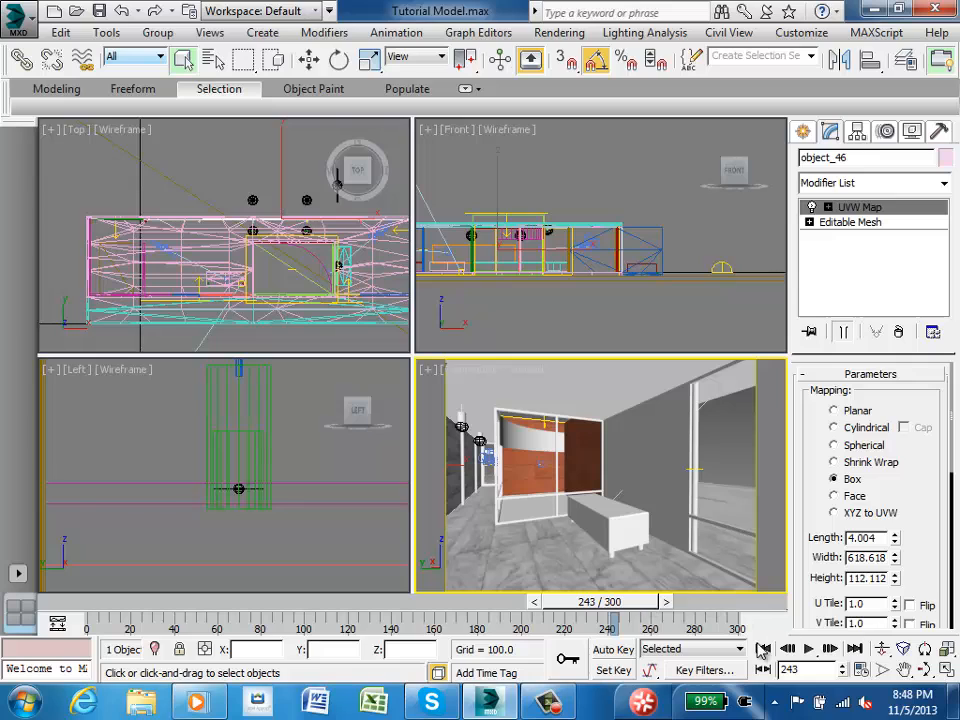
pyautogui.click(613, 670)
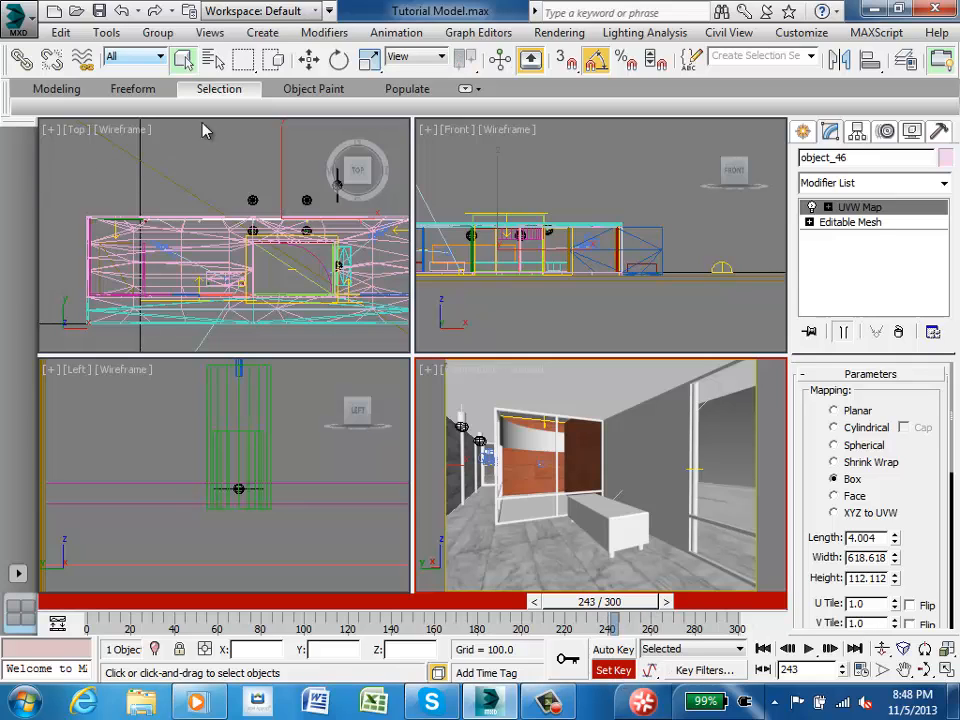
pyautogui.click(213, 59)
pyautogui.click(160, 183)
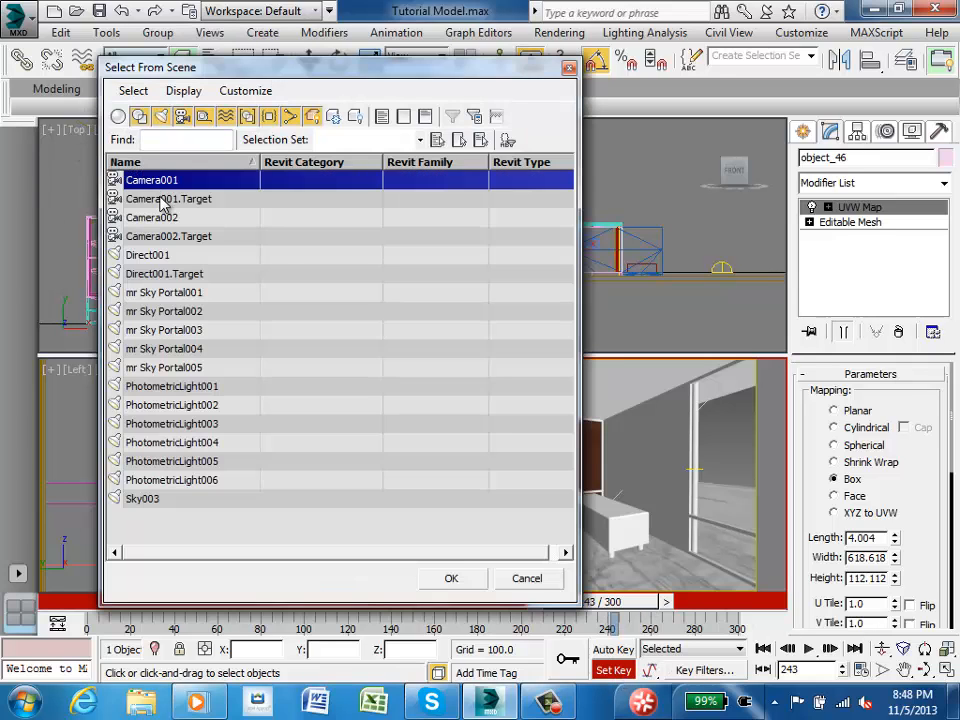
pyautogui.keyDown('ctrl'); pyautogui.click(163, 199); pyautogui.keyUp('ctrl')
pyautogui.click(447, 580)
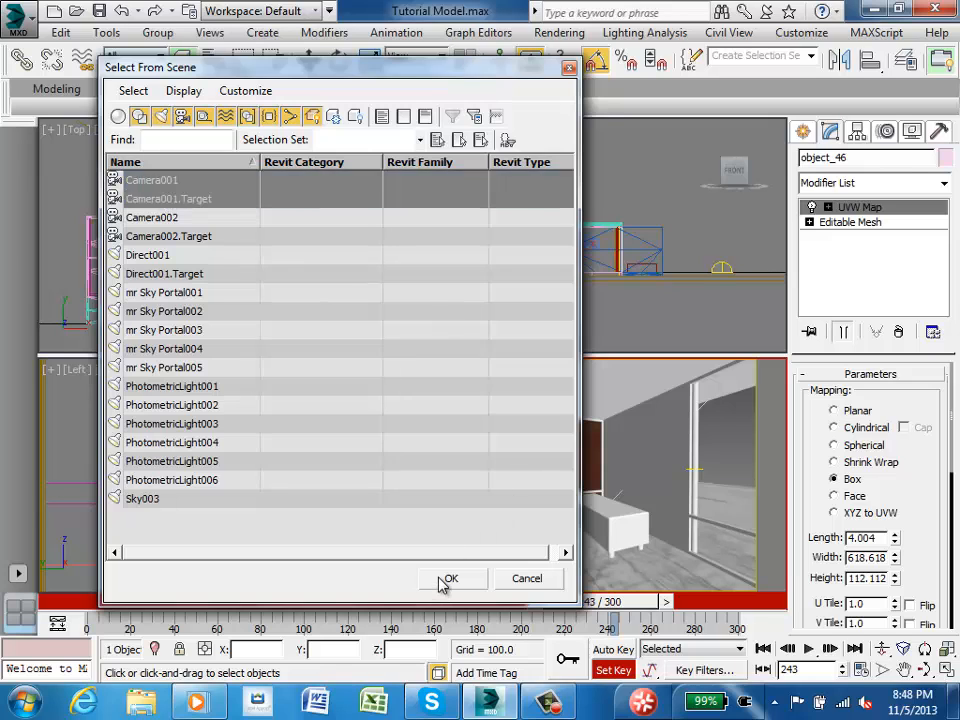
pyautogui.moveTo(307, 617); pyautogui.dragTo(441, 617)
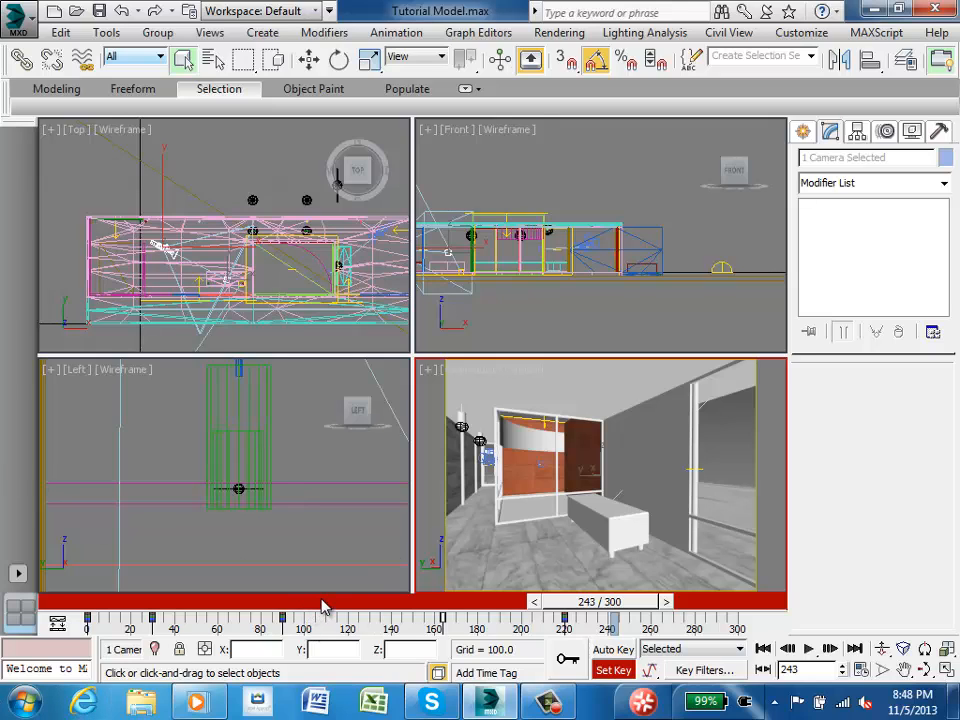
# Deselect the camera, turn off Set Key mode, and scrub the walkthrough back to frame 0
pyautogui.click(211, 157)
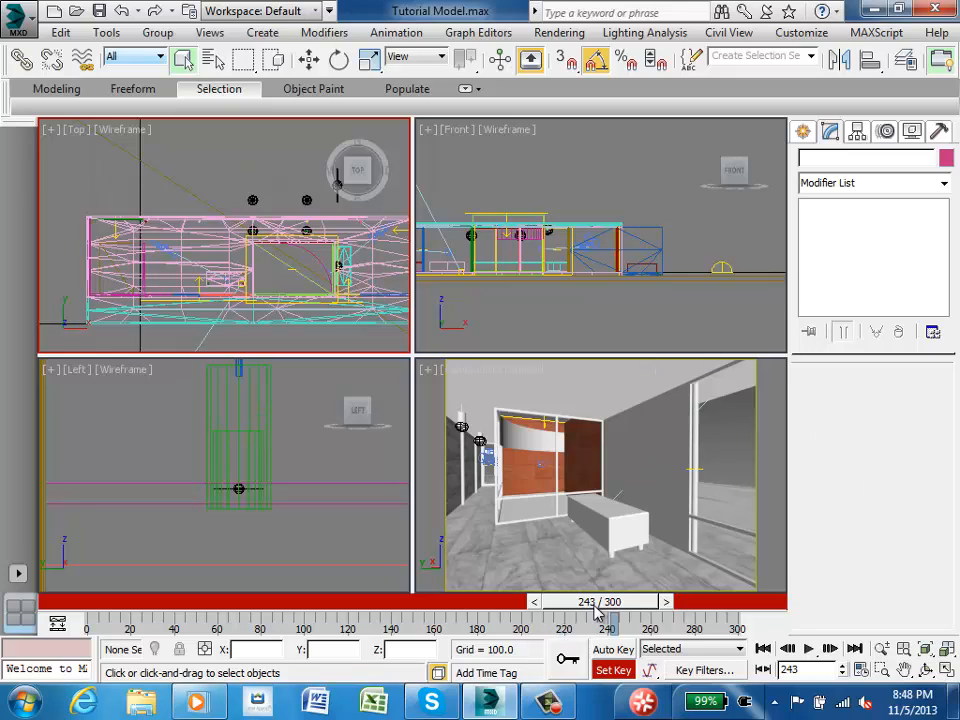
pyautogui.click(621, 669)
pyautogui.moveTo(610, 606); pyautogui.dragTo(266, 587)
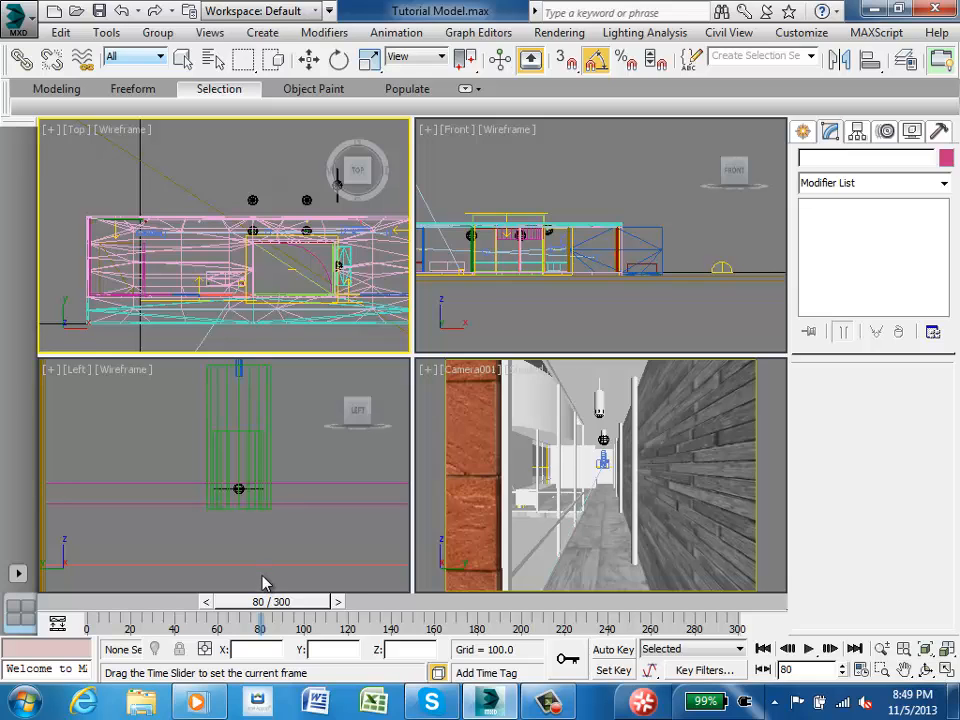
pyautogui.moveTo(266, 583); pyautogui.dragTo(102, 578)
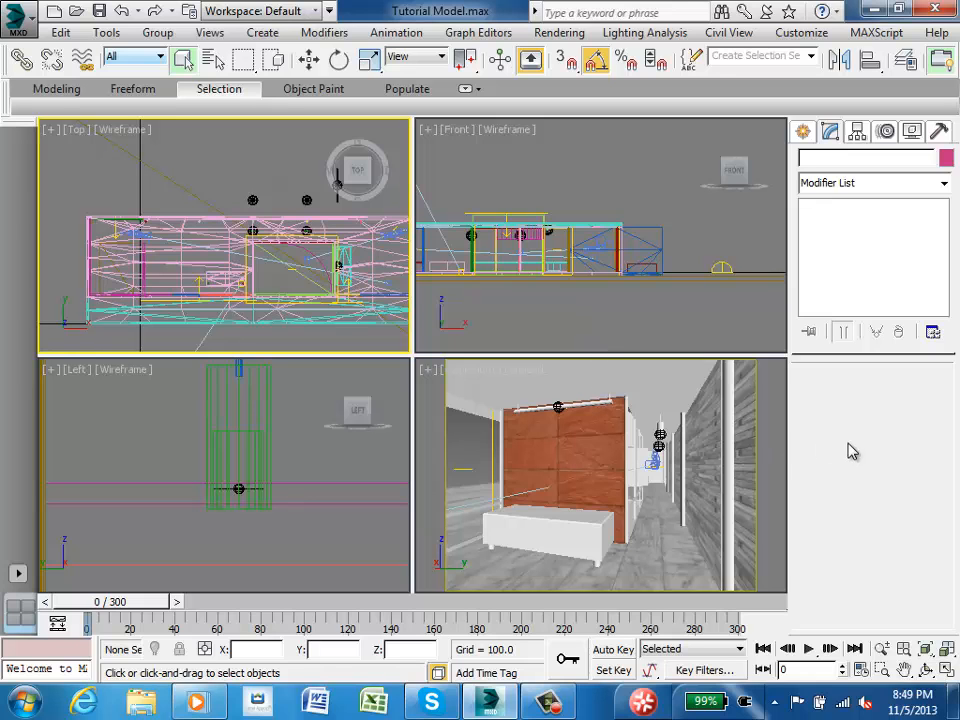
# In Render Setup, set the time output to the frame range 0 to 240 and try starting the render
pyautogui.click(541, 34)
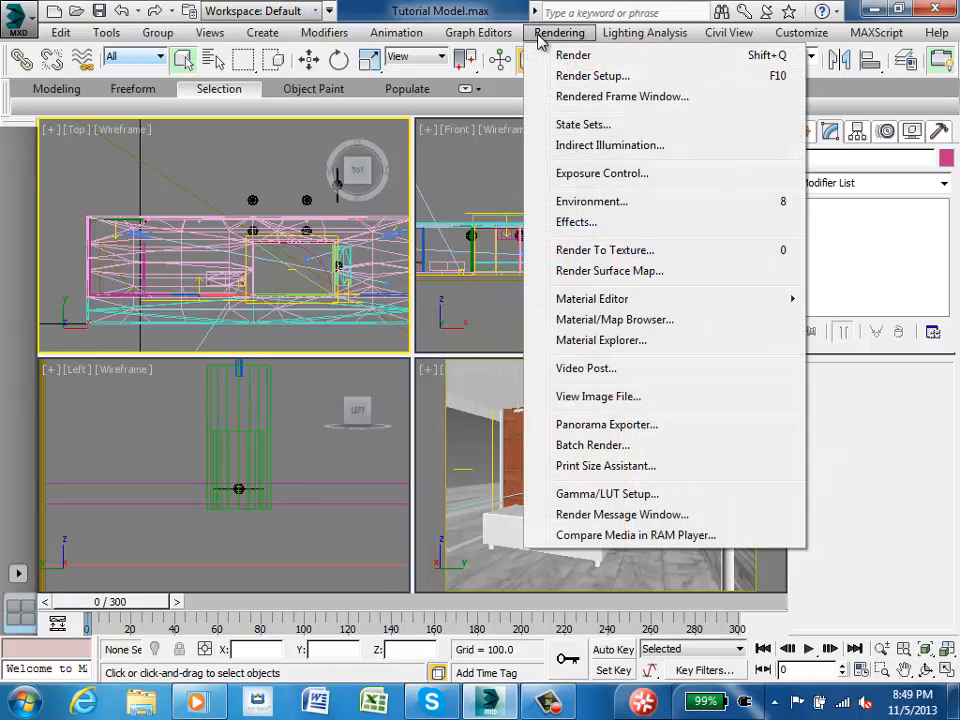
pyautogui.click(576, 75)
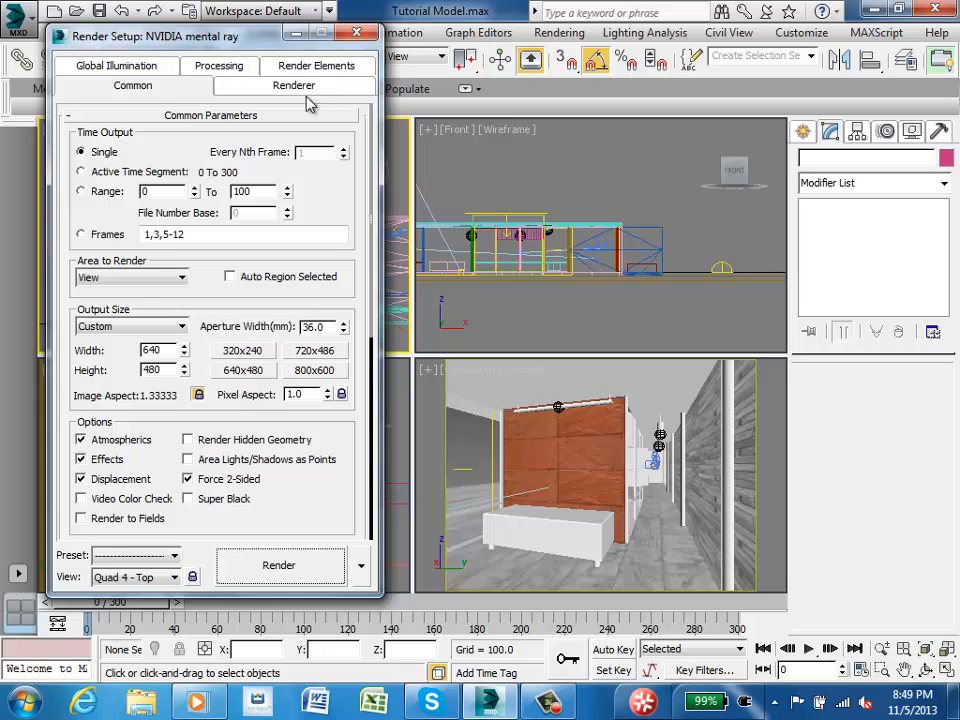
pyautogui.moveTo(176, 35); pyautogui.dragTo(274, 48)
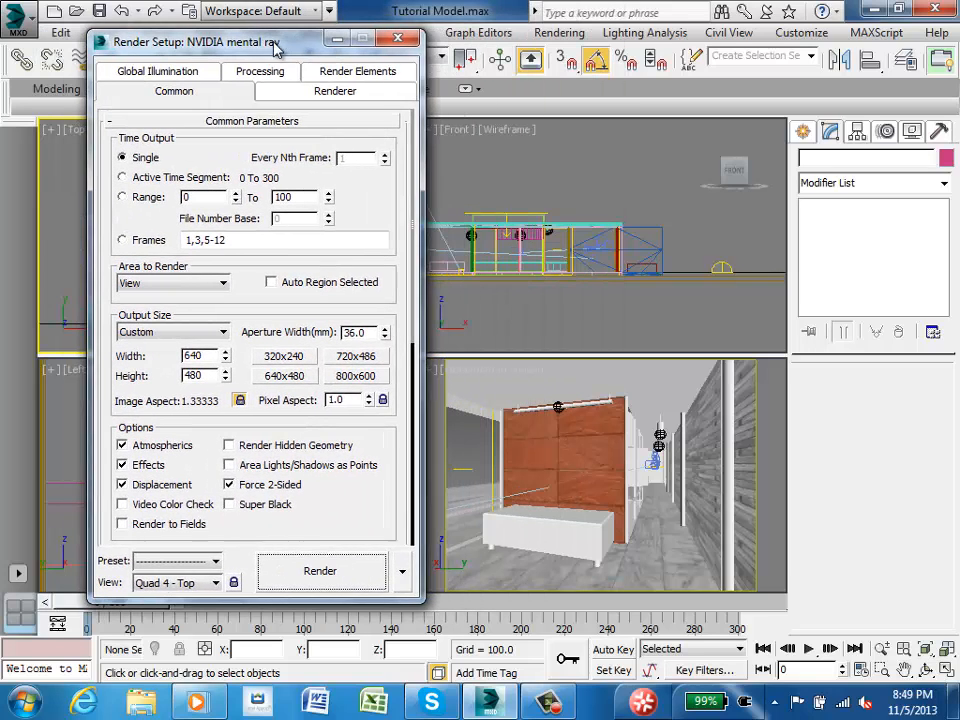
pyautogui.click(139, 180)
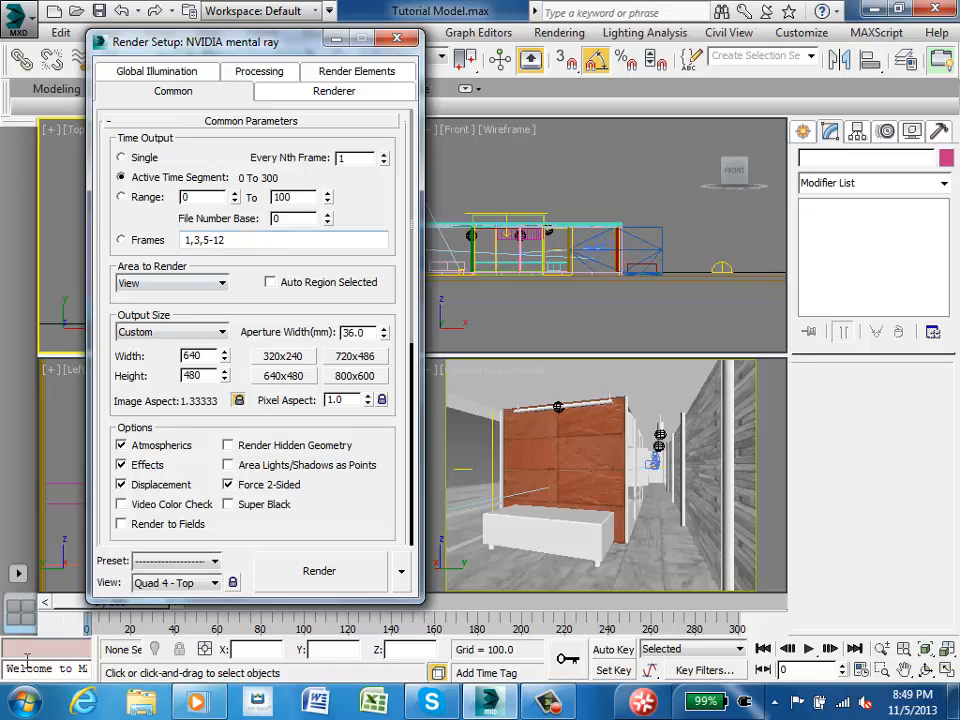
pyautogui.click(121, 197)
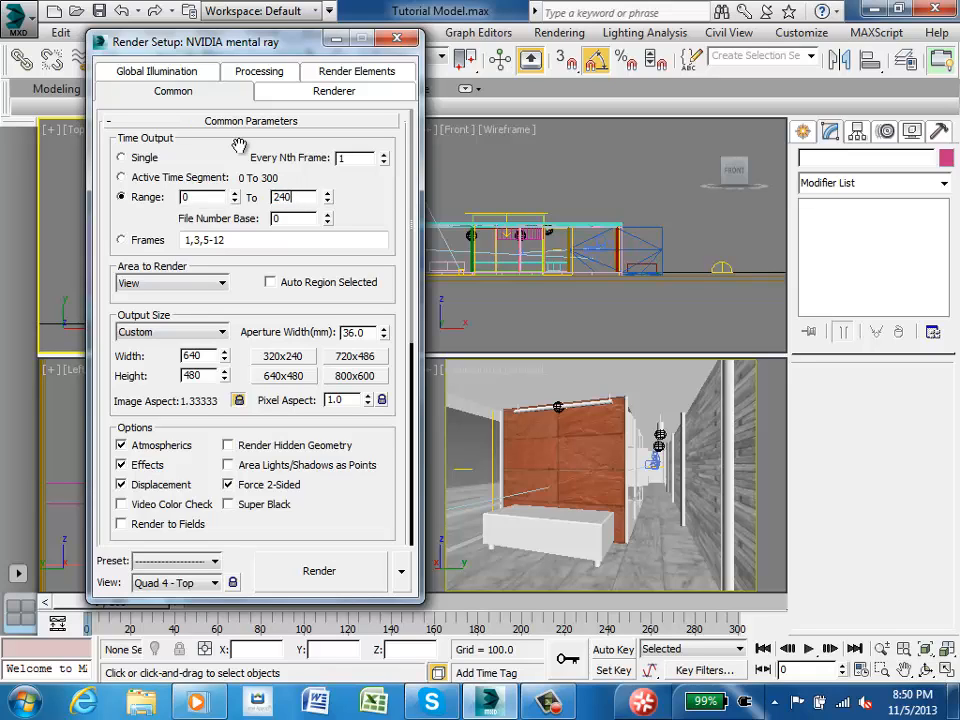
pyautogui.moveTo(369, 201); pyautogui.dragTo(369, 199)
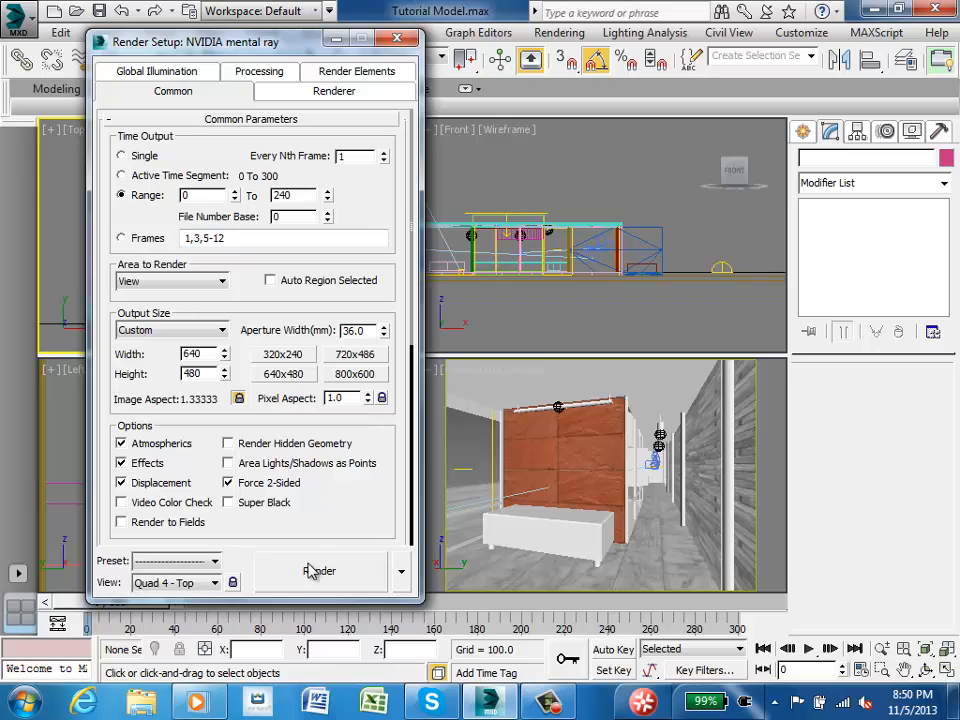
pyautogui.click(366, 578)
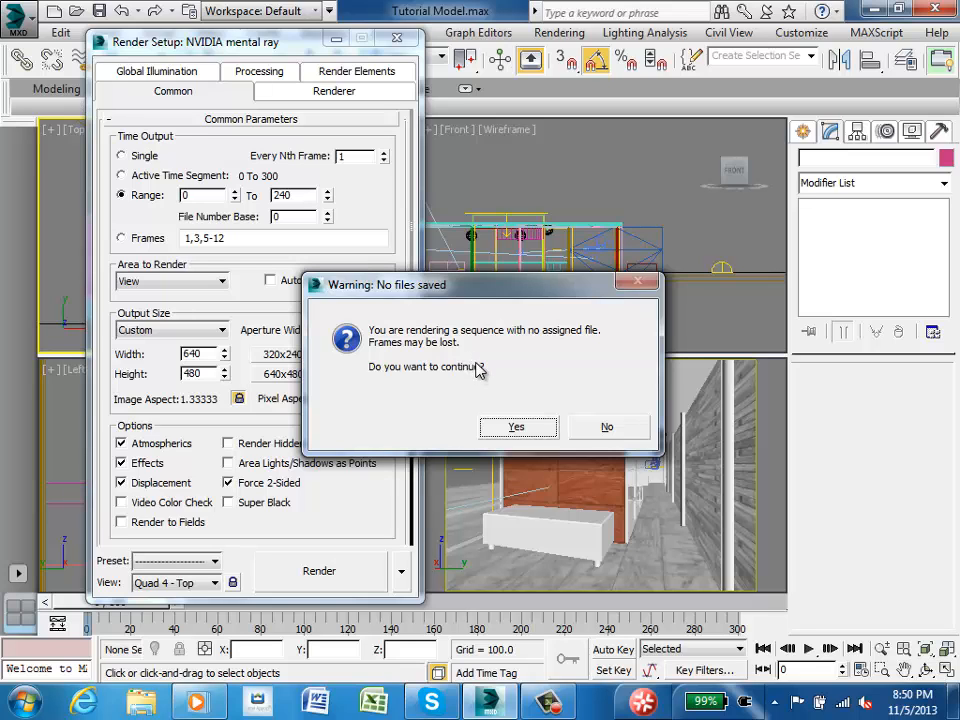
pyautogui.click(609, 427)
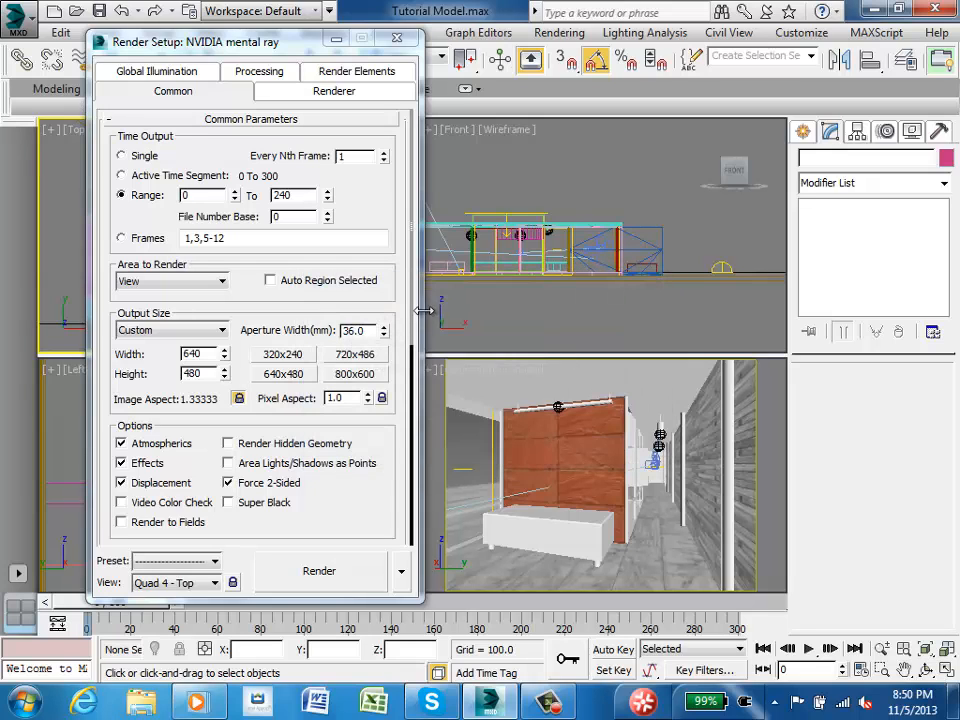
# Enable Save File for the render output and browse to the 3DS Tutorials folder on the Desktop
pyautogui.moveTo(413, 300); pyautogui.dragTo(411, 542)
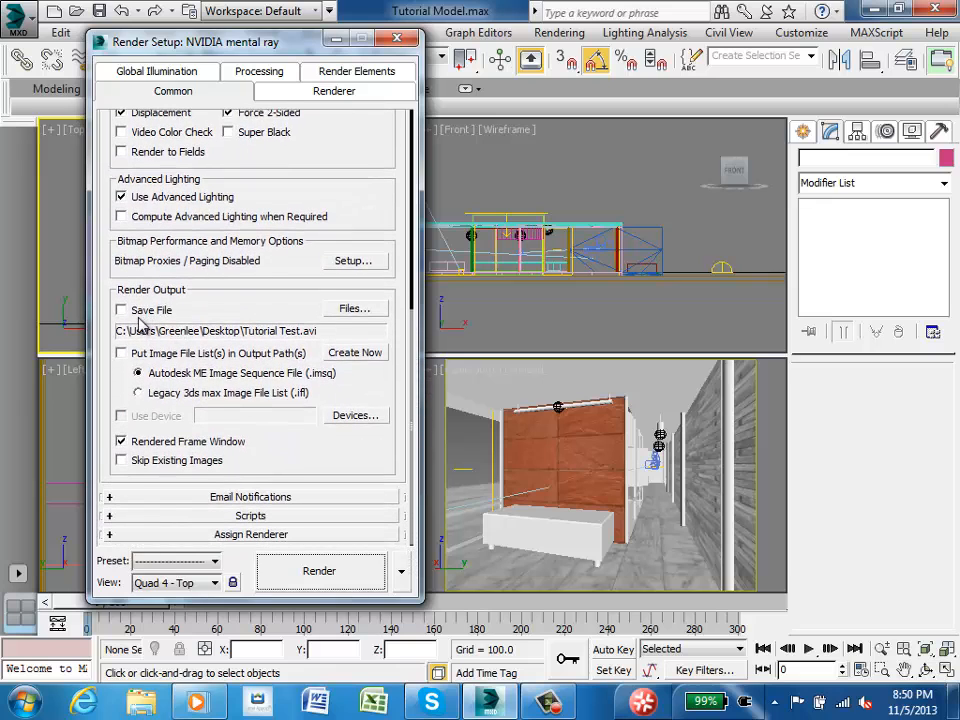
pyautogui.click(122, 310)
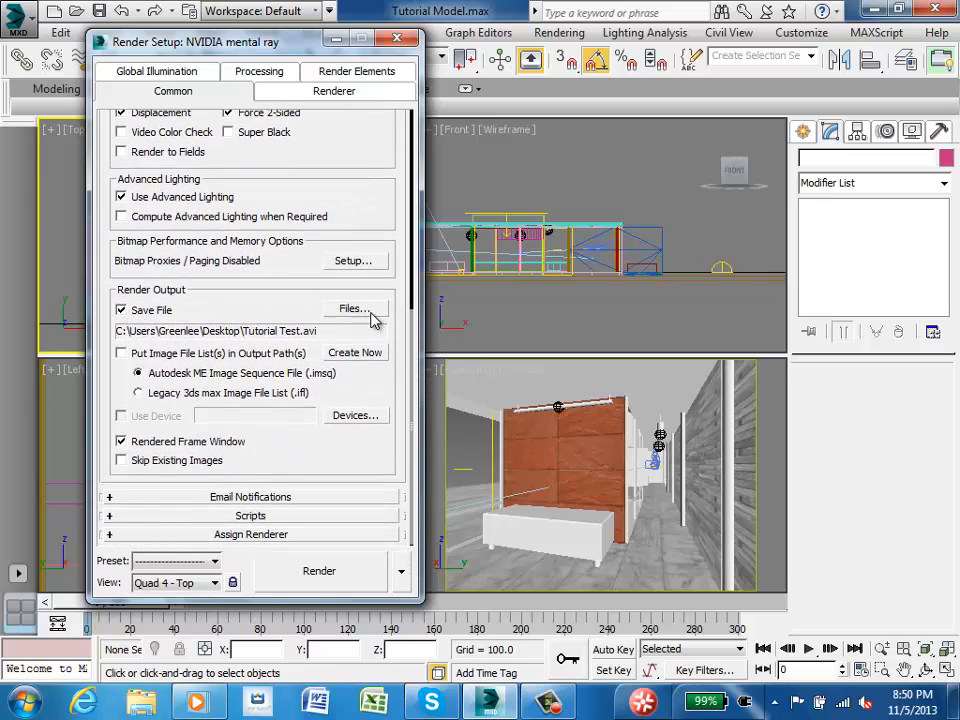
pyautogui.click(354, 309)
pyautogui.click(156, 232)
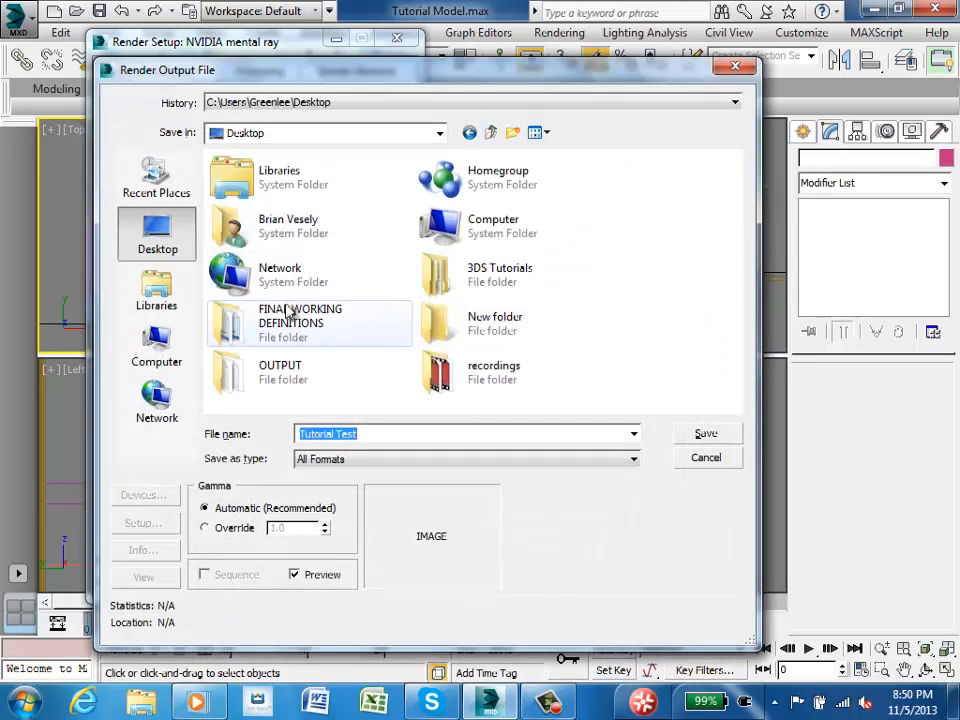
pyautogui.doubleClick(489, 272)
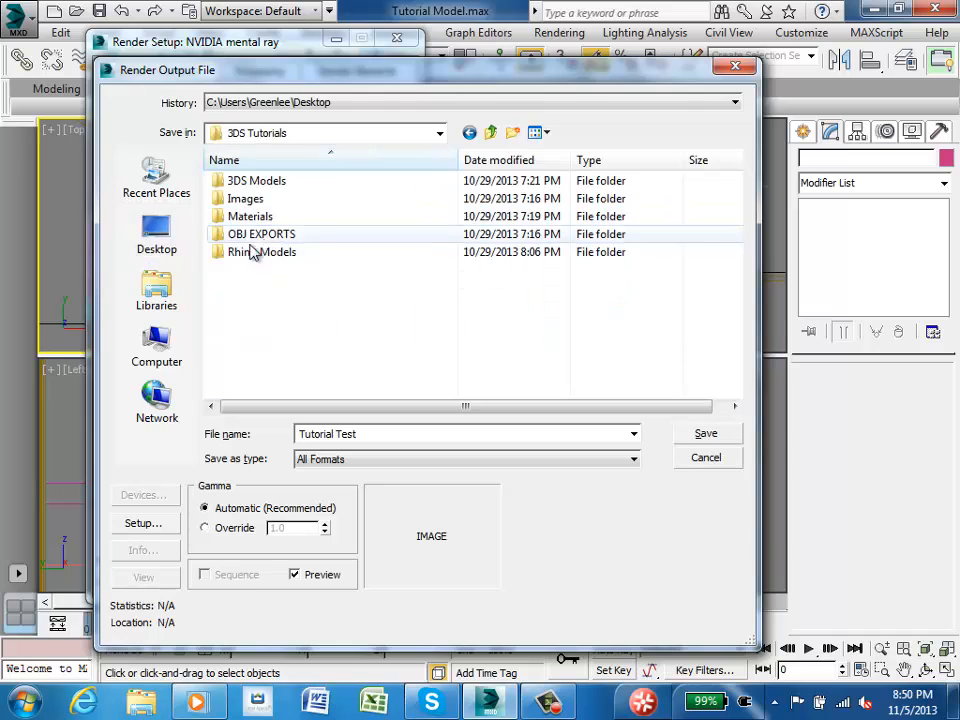
# Create a new folder named Animations inside the 3DS Tutorials folder
pyautogui.rightClick(256, 311)
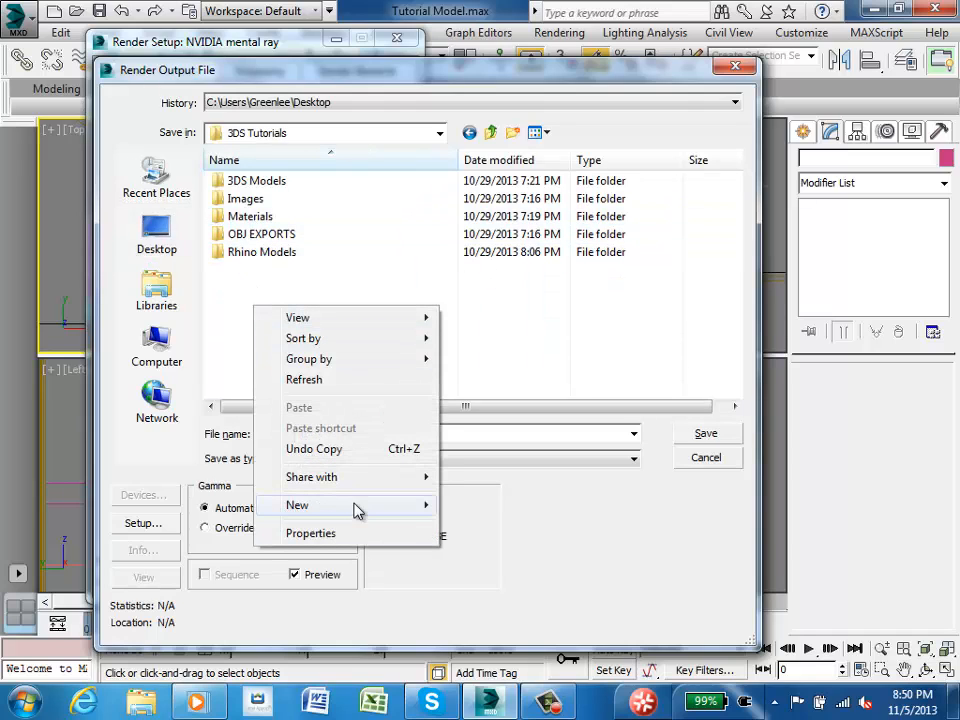
pyautogui.moveTo(449, 513)
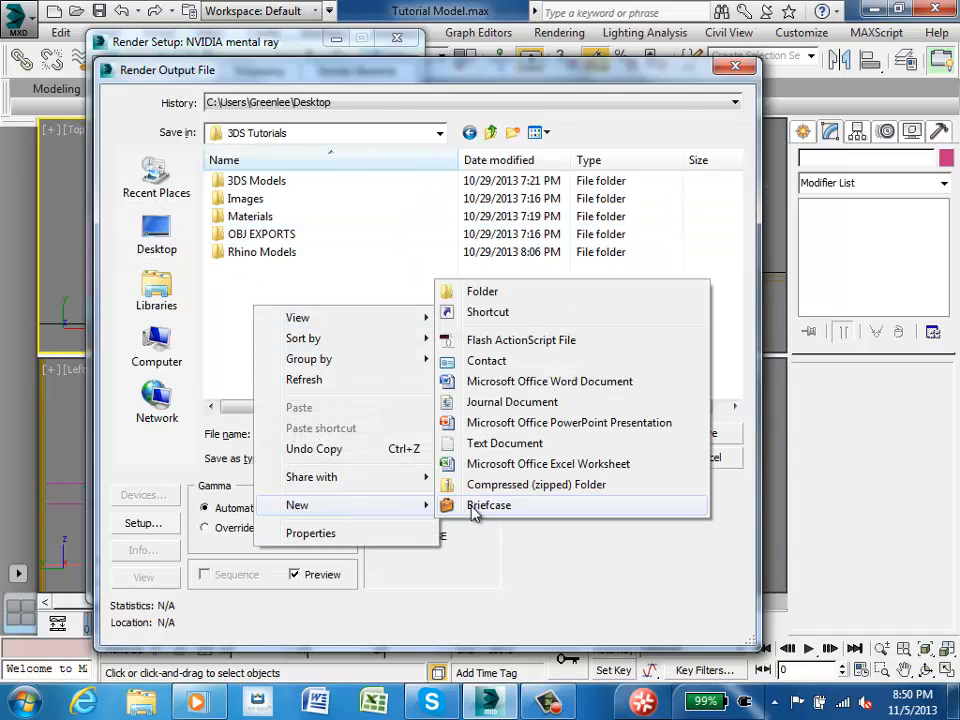
pyautogui.click(461, 285)
pyautogui.write('Ani')
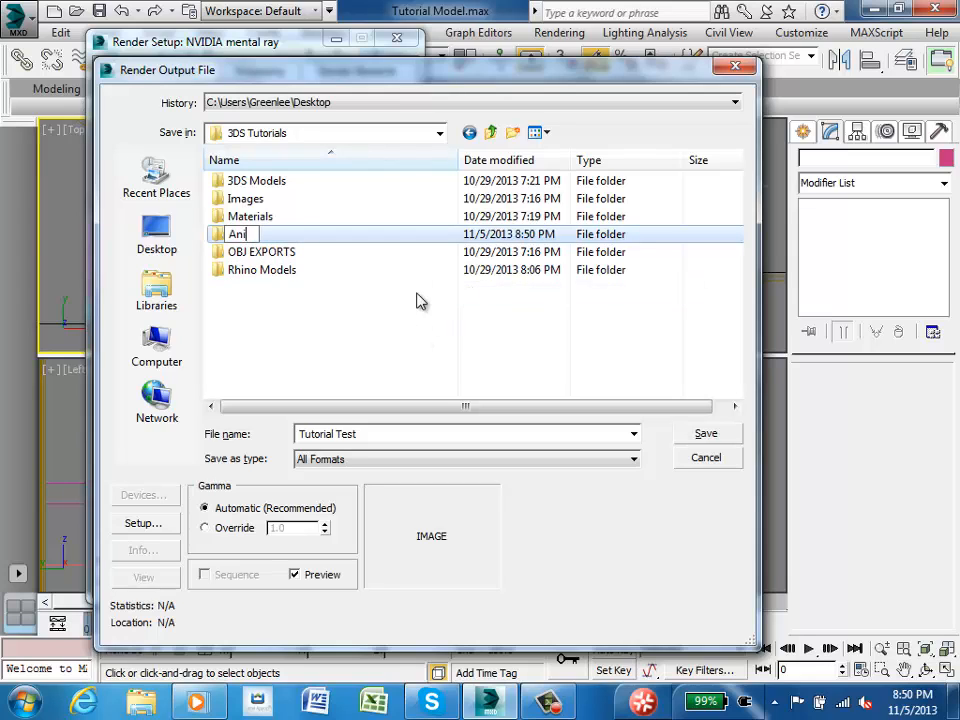
pyautogui.write('mations')
pyautogui.press('Return')
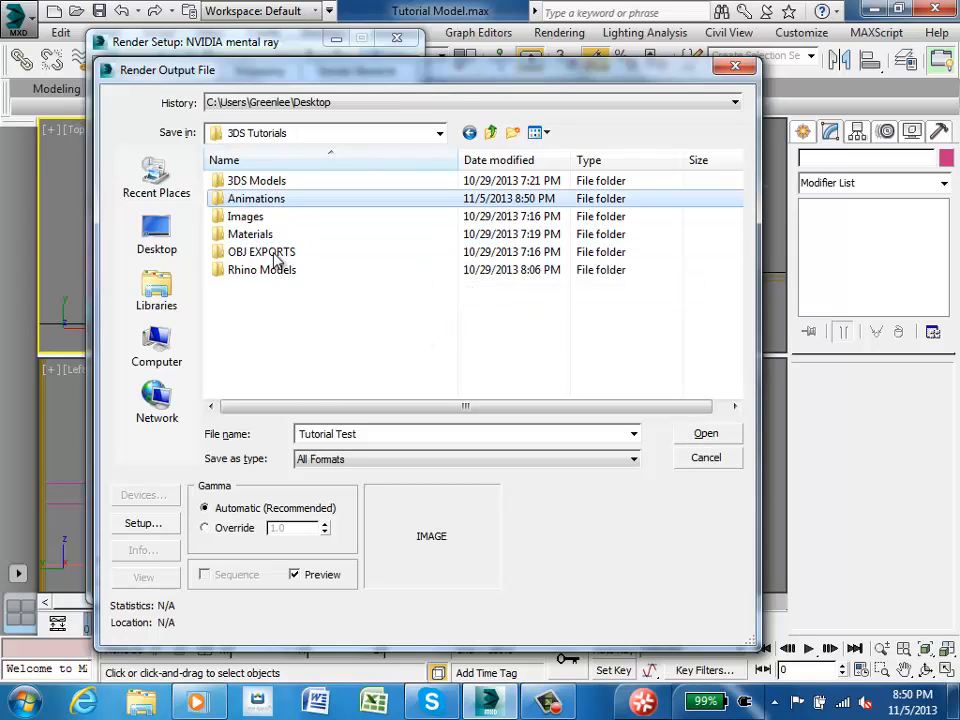
# Set the render output file to Tutorial Test in AVI format inside the Animations folder
pyautogui.doubleClick(258, 200)
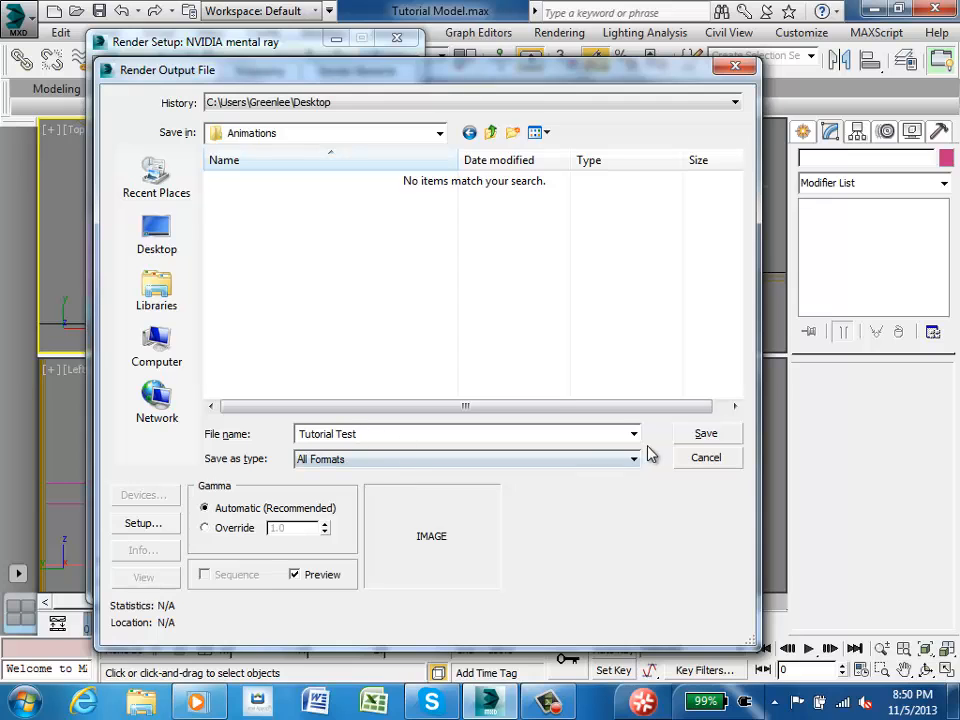
pyautogui.click(551, 460)
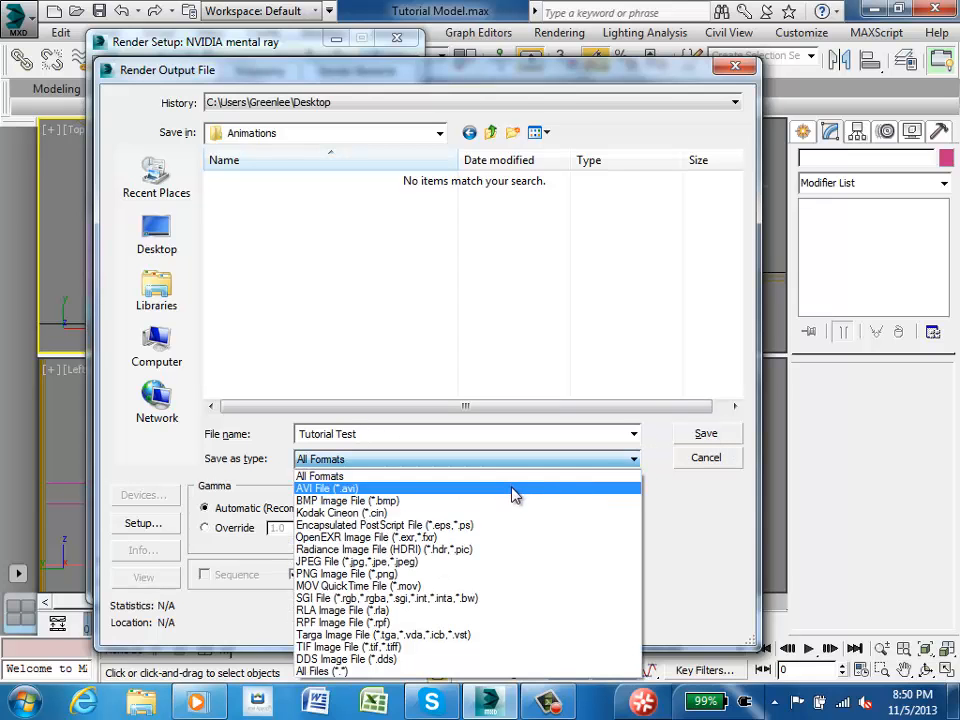
pyautogui.click(540, 488)
pyautogui.click(705, 434)
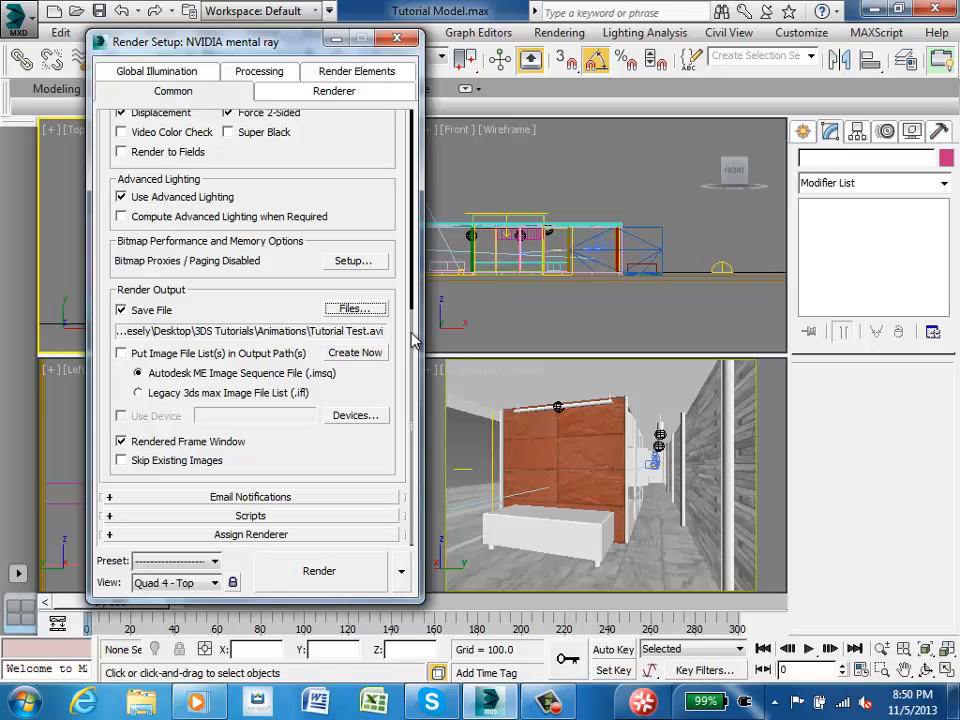
# Turn on Compute Advanced Lighting when Required and set the render output size to 320x240
pyautogui.moveTo(413, 340); pyautogui.dragTo(416, 277)
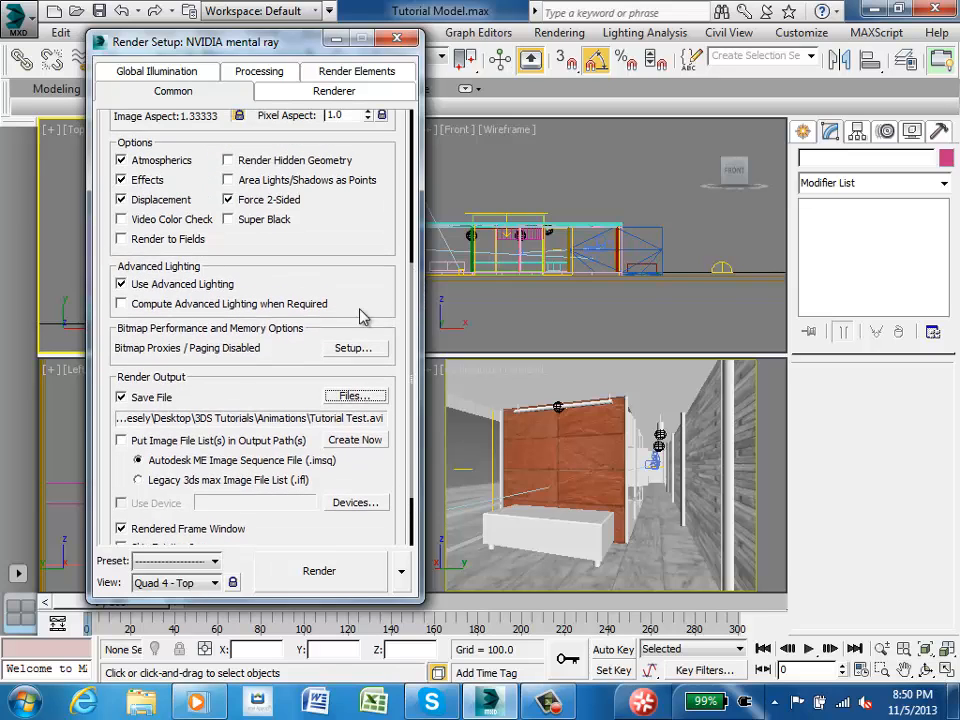
pyautogui.click(156, 305)
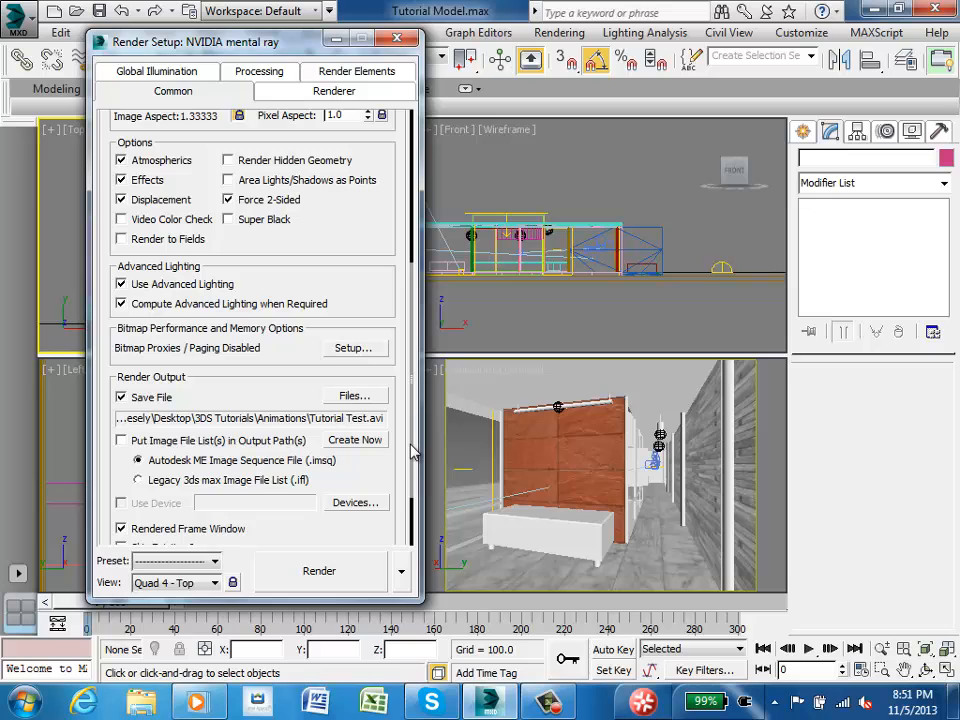
pyautogui.moveTo(411, 445); pyautogui.dragTo(418, 245)
pyautogui.click(283, 356)
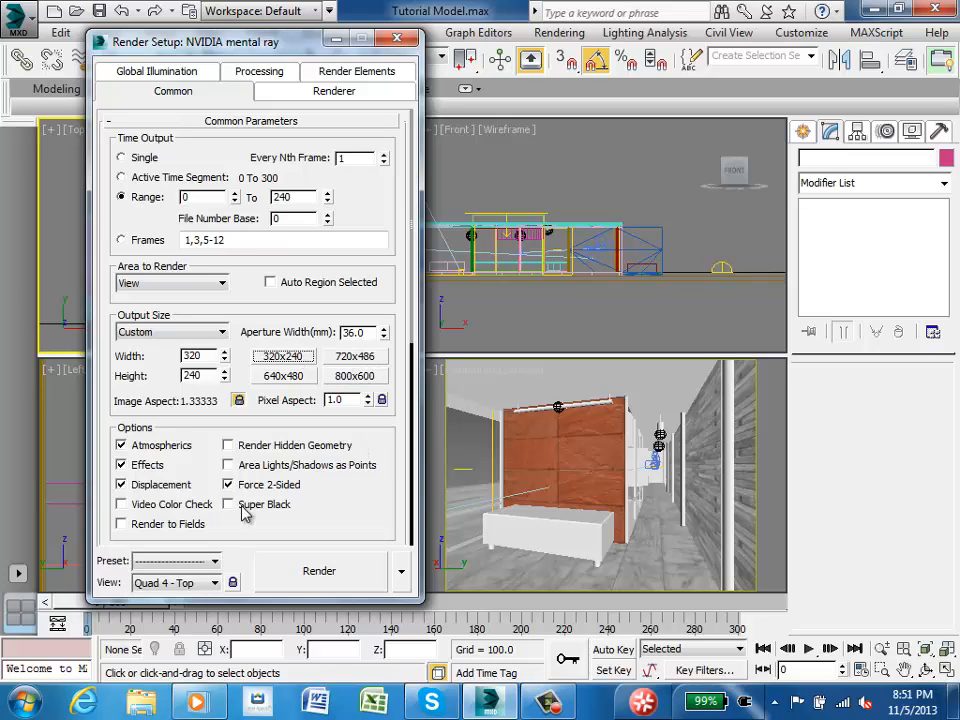
# Set the Final Gather Map to Incrementally Add FG Points to FG Map Files and close Render Setup
pyautogui.click(179, 72)
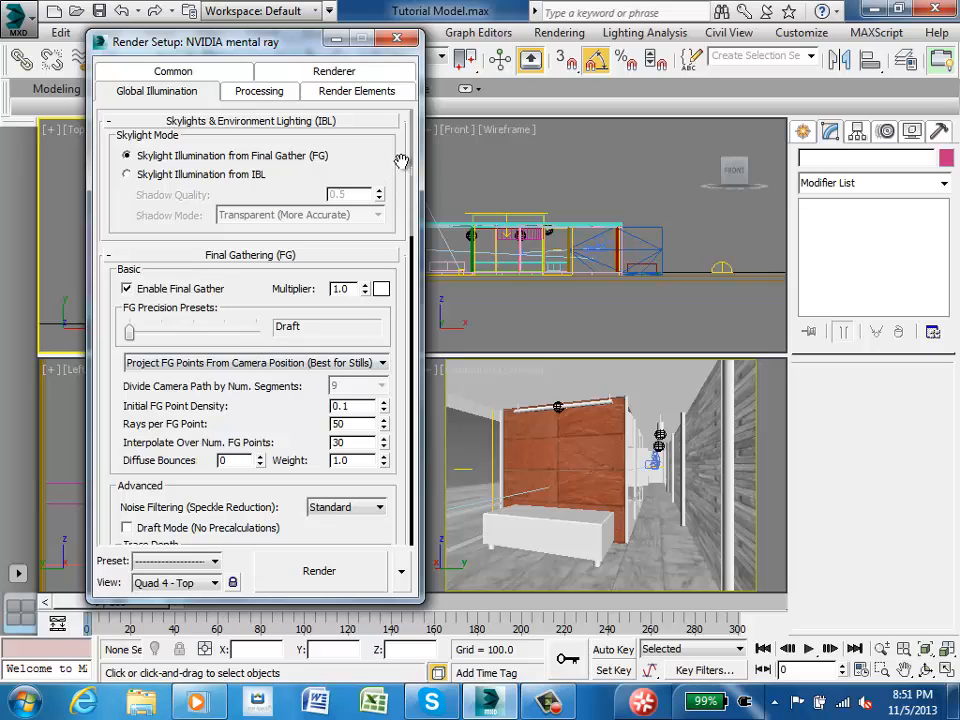
pyautogui.moveTo(415, 172)
pyautogui.mouseDown()
pyautogui.moveTo(414, 318)
pyautogui.moveTo(392, 270)
pyautogui.moveTo(385, 362)
pyautogui.moveTo(399, 369)
pyautogui.moveTo(407, 508)
pyautogui.moveTo(392, 497)
pyautogui.mouseUp()
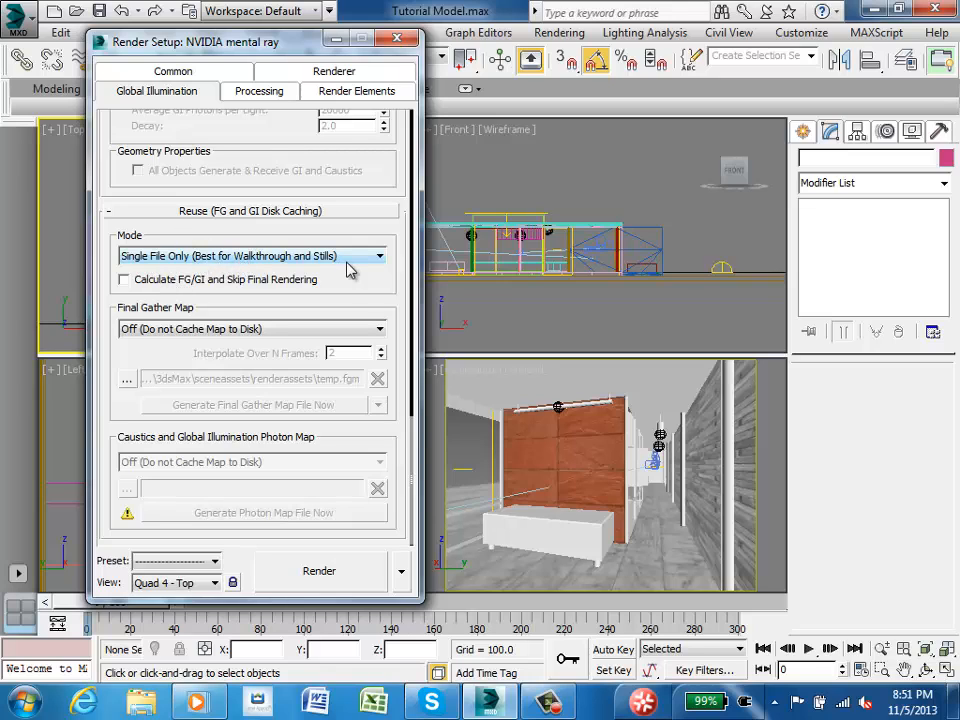
pyautogui.click(343, 330)
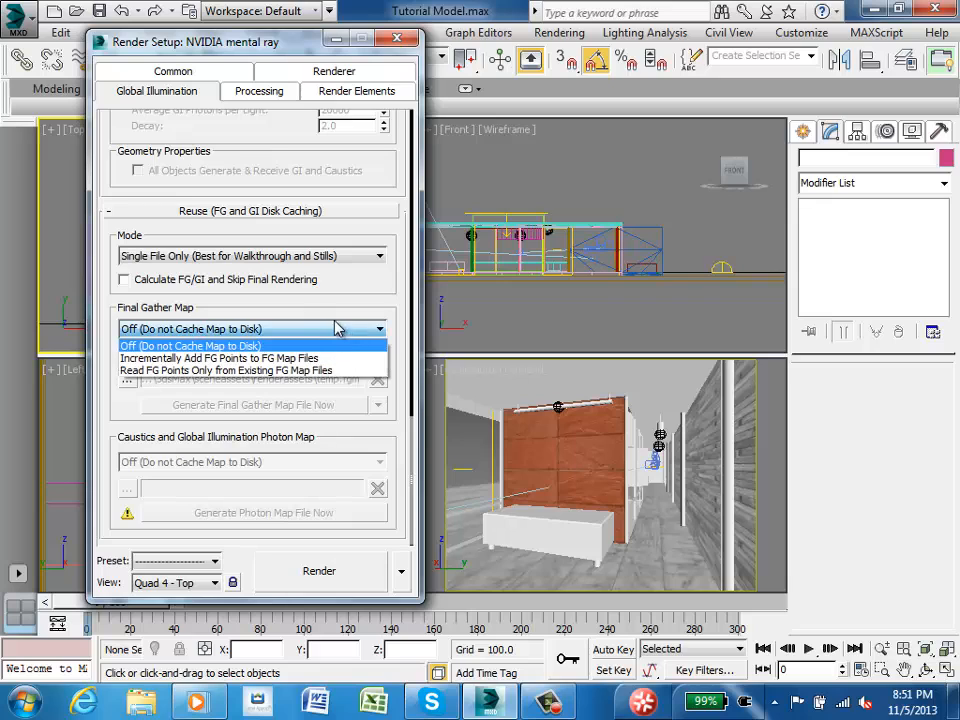
pyautogui.click(265, 360)
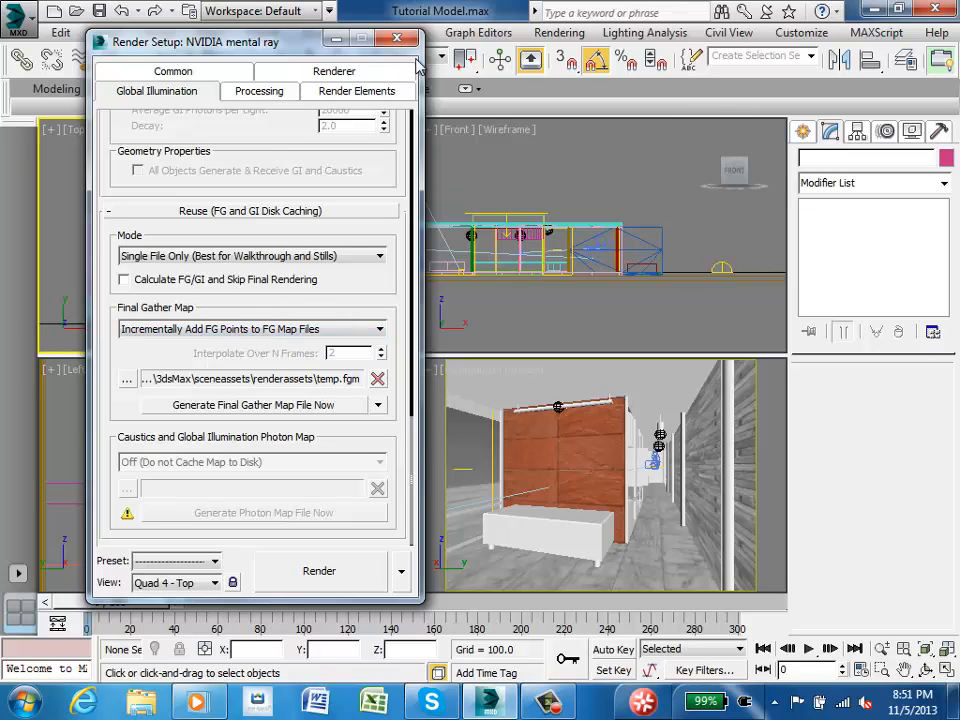
pyautogui.click(400, 38)
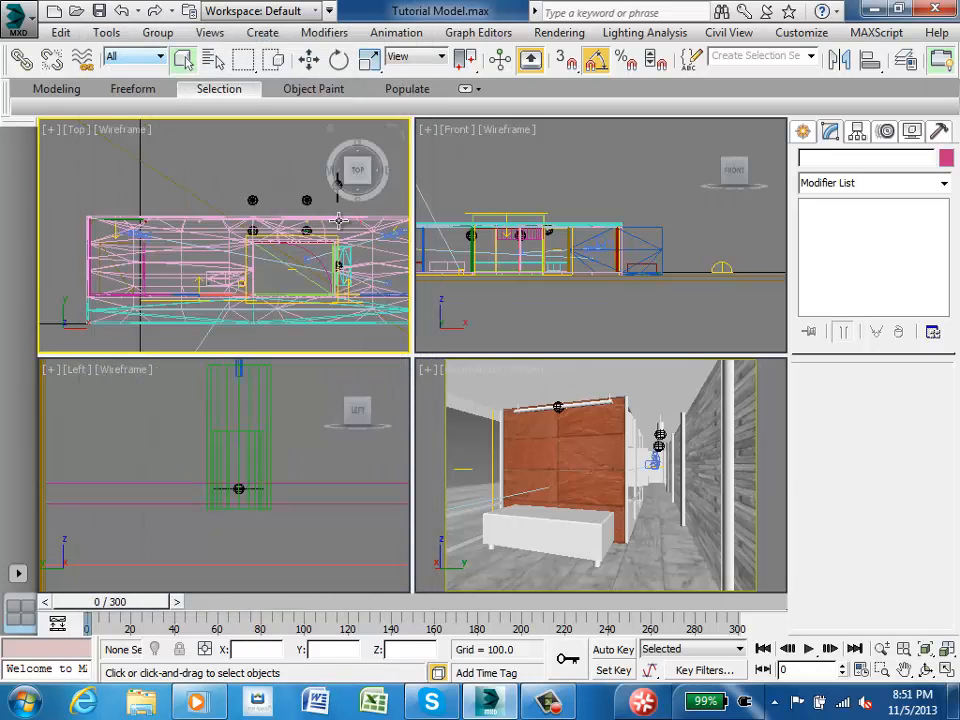
pyautogui.hotkey('shift', 'q')
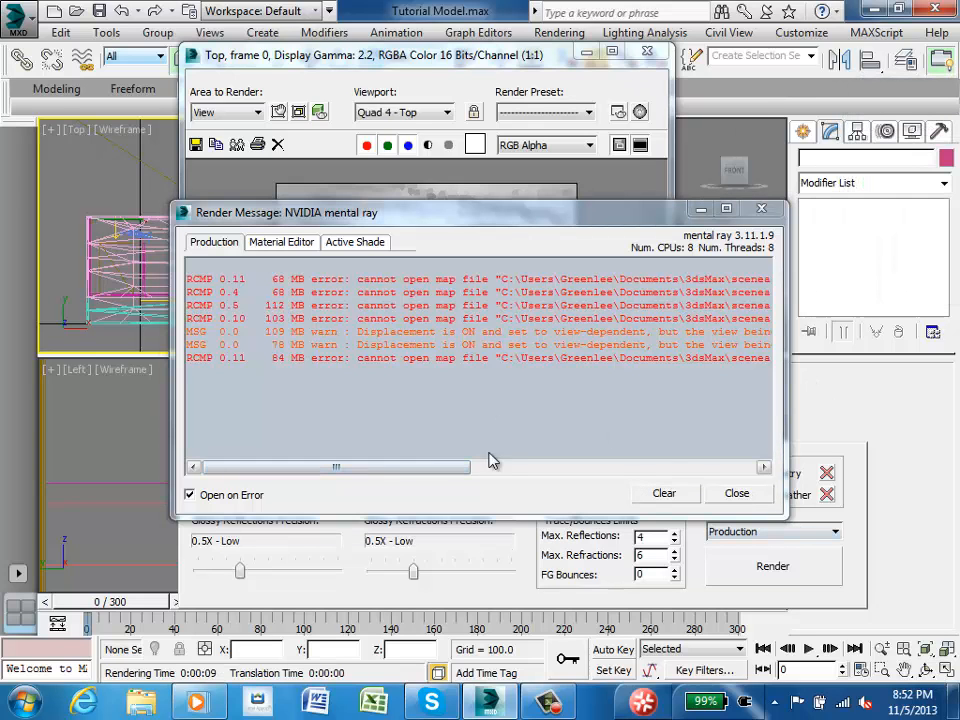
pyautogui.moveTo(407, 467); pyautogui.dragTo(574, 477)
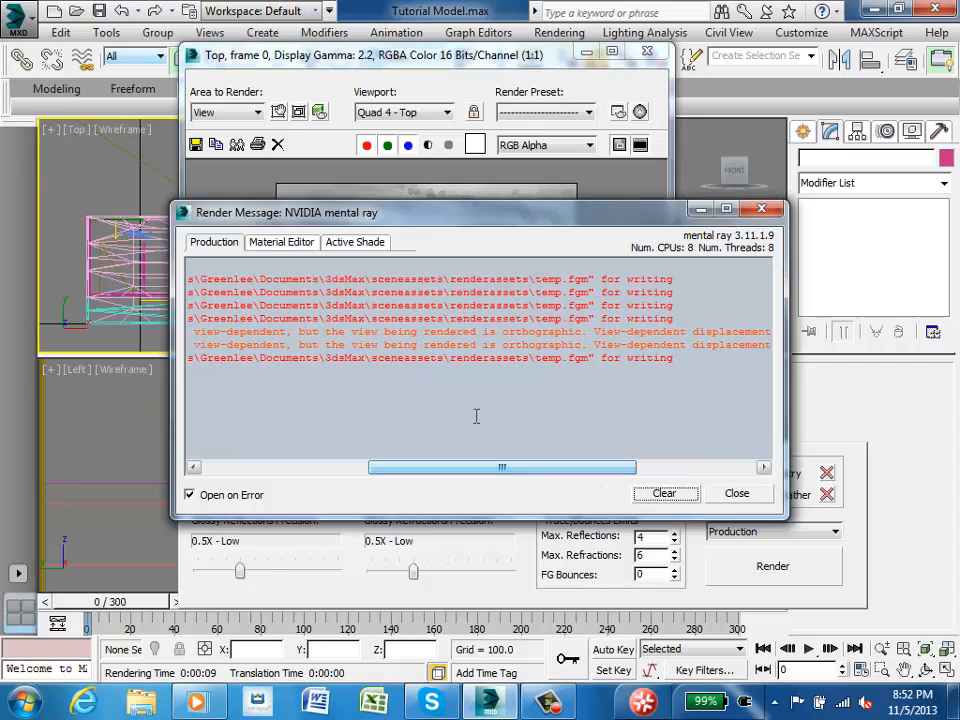
pyautogui.click(764, 211)
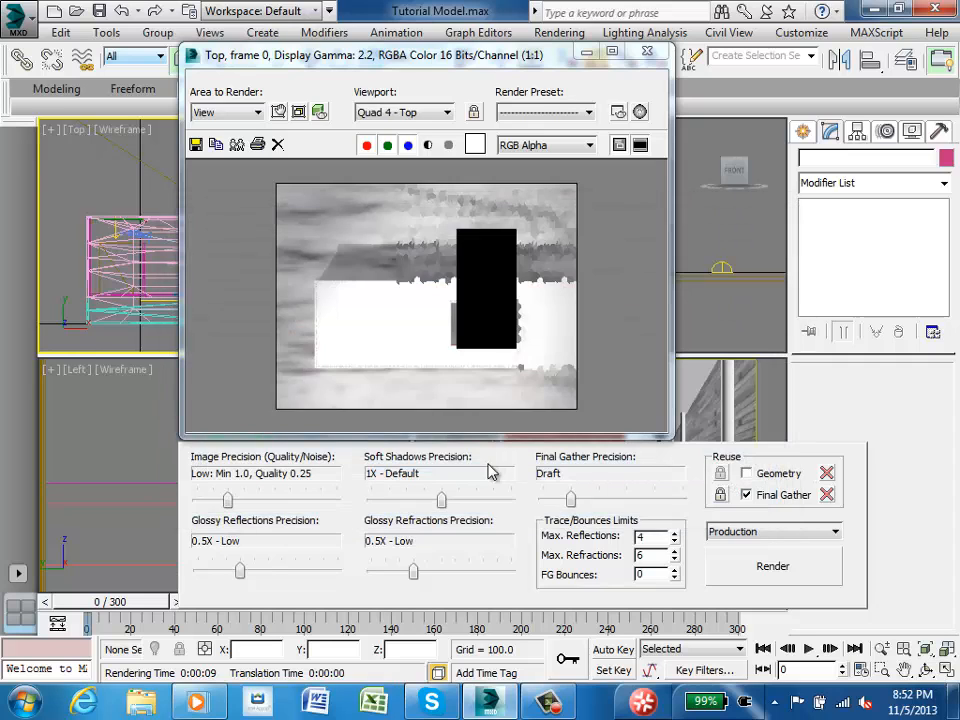
pyautogui.click(647, 52)
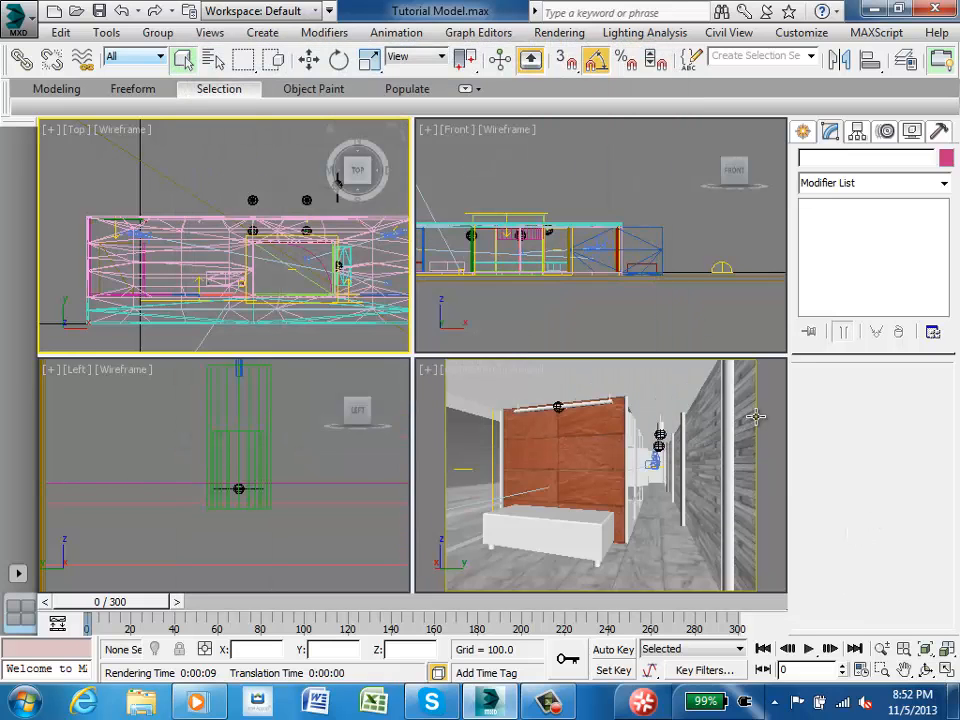
pyautogui.click(776, 414)
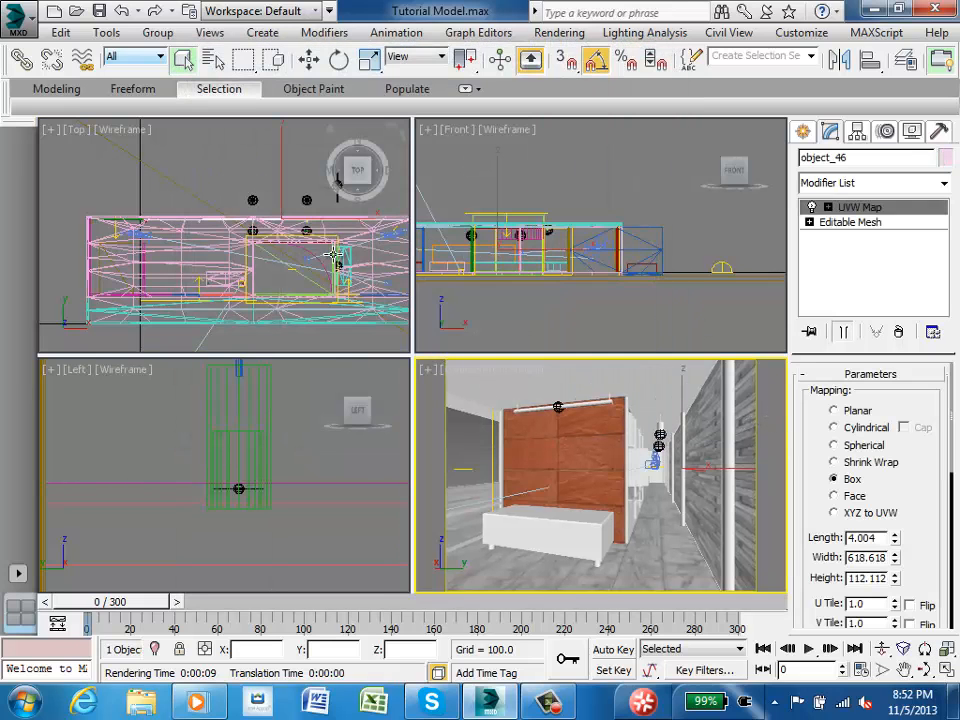
pyautogui.press('F9')
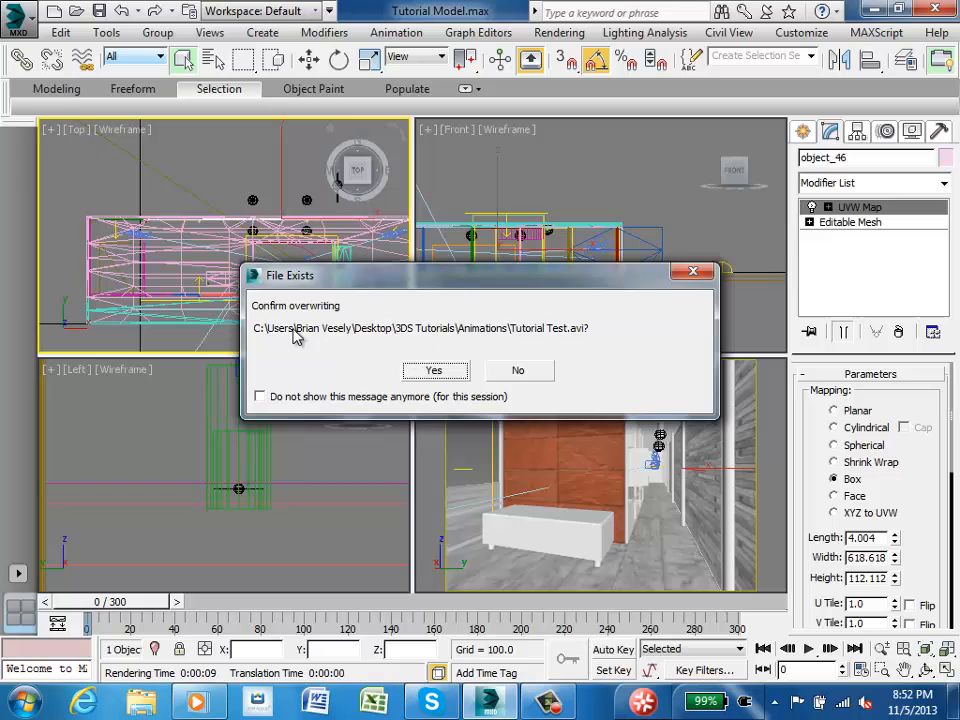
pyautogui.click(433, 370)
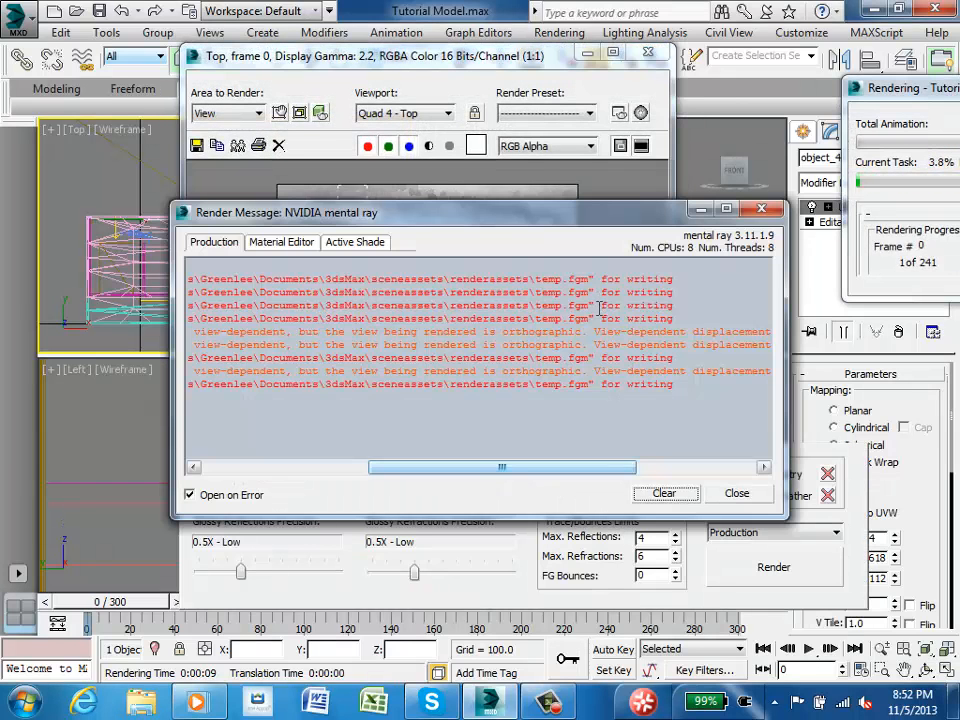
pyautogui.click(762, 209)
pyautogui.click(645, 55)
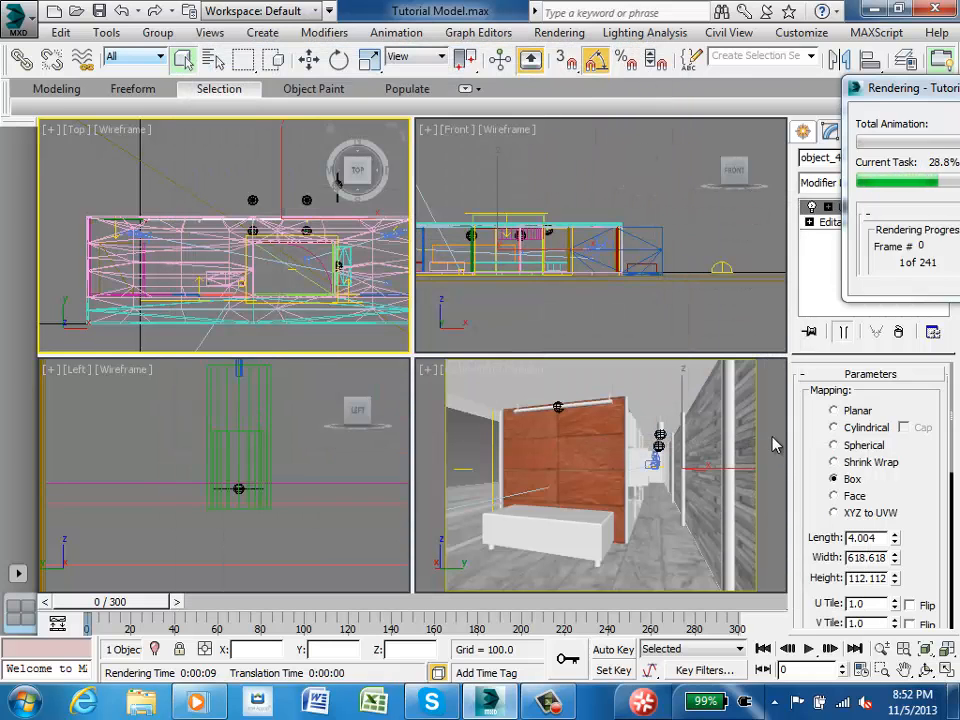
pyautogui.moveTo(900, 88); pyautogui.dragTo(645, 80)
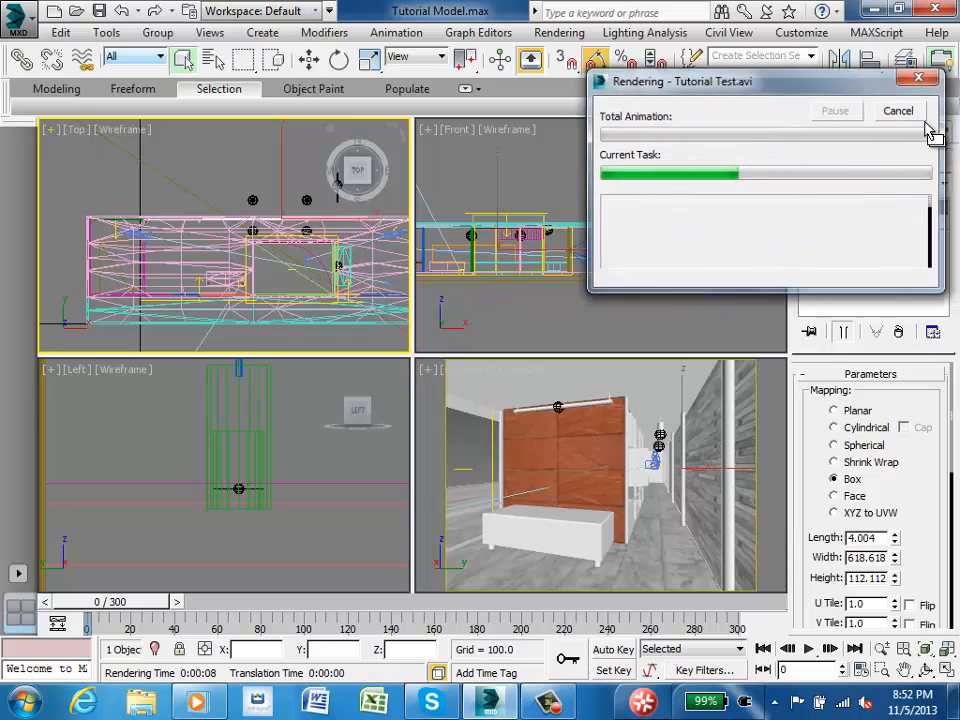
pyautogui.click(897, 110)
# Render the animation from the Camera001 view, overwriting the existing Tutorial Test.avi, and move the render windows so the progress can be seen
pyautogui.click(772, 441)
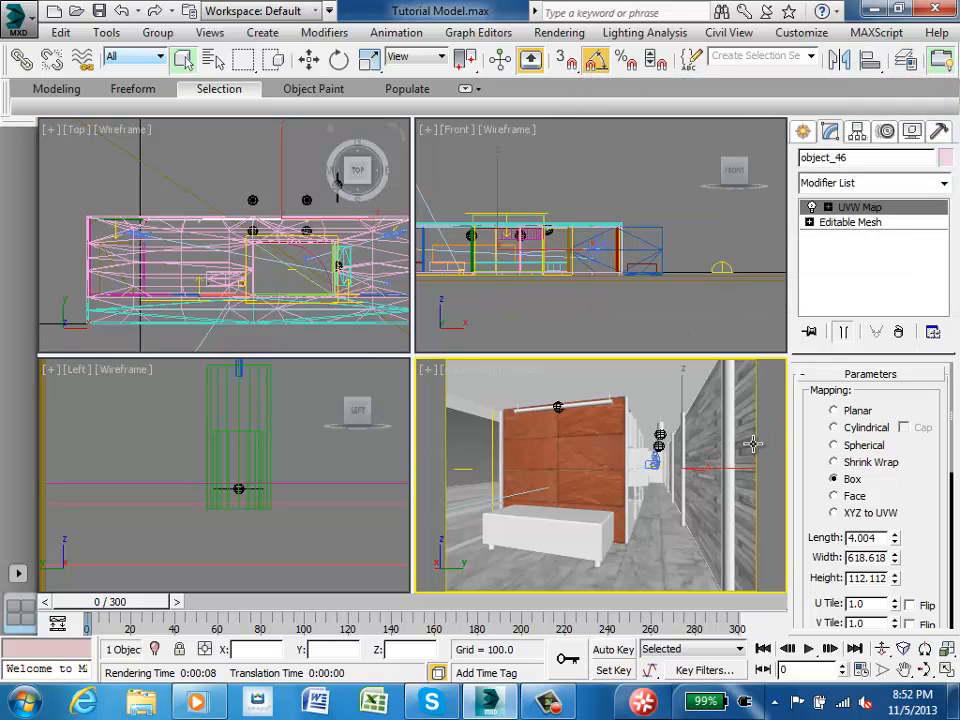
pyautogui.hotkey('shift', 'q')
pyautogui.click(437, 374)
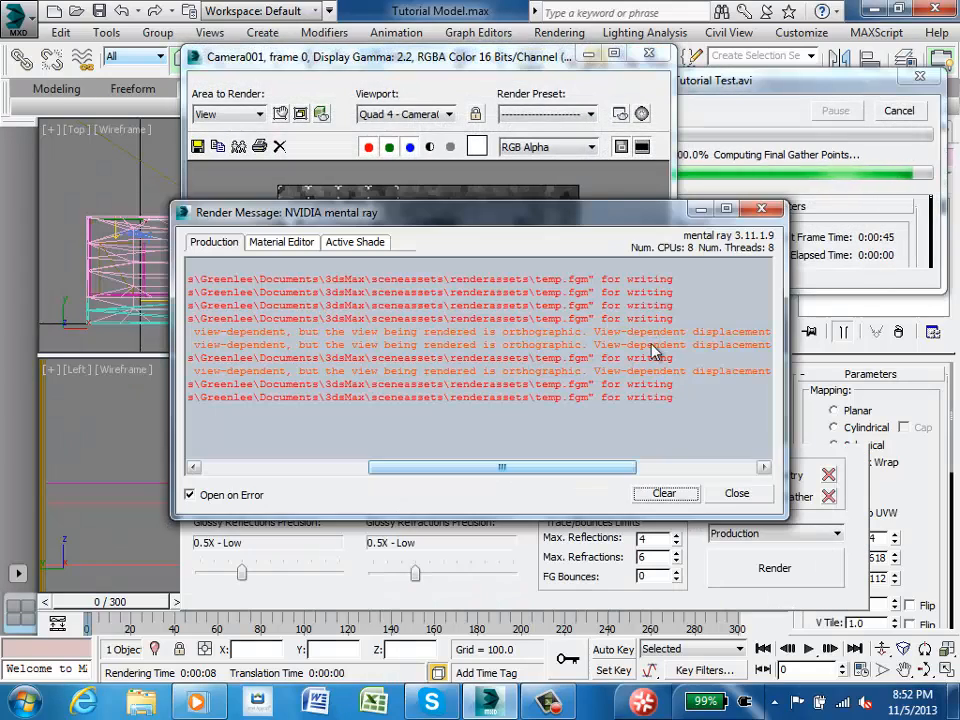
pyautogui.click(700, 208)
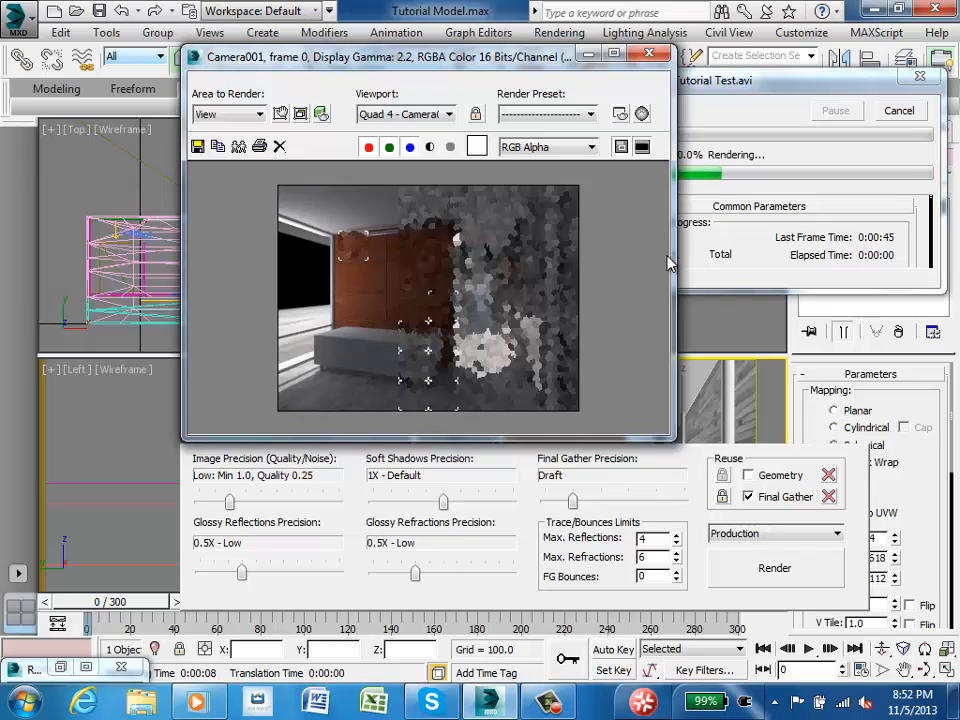
pyautogui.moveTo(782, 84); pyautogui.dragTo(787, 107)
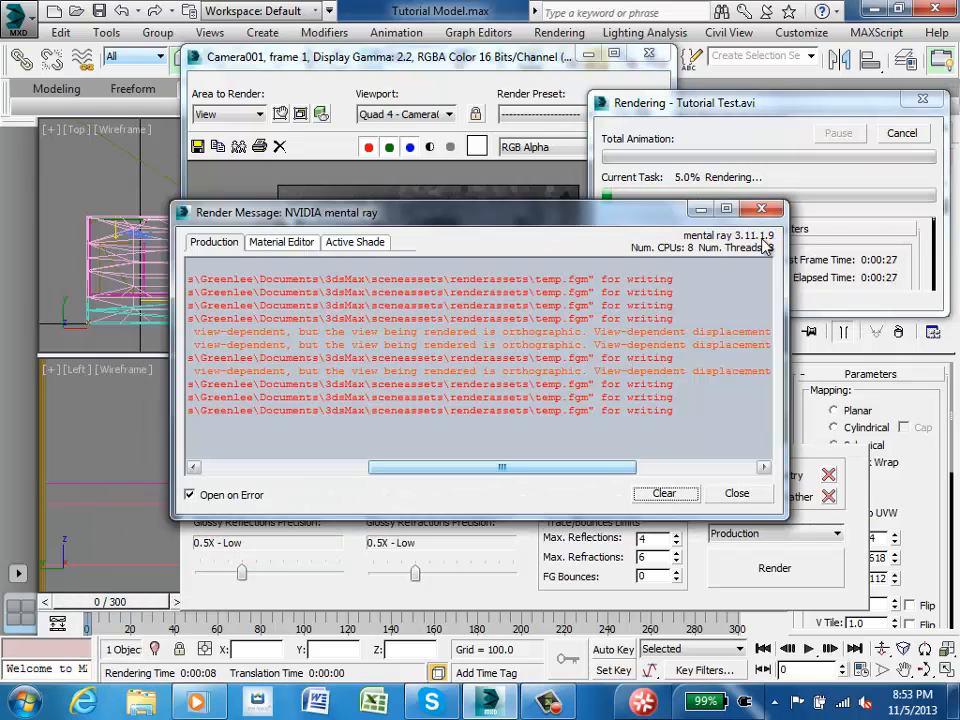
# Turn off Open on Error for the mental ray render messages and dismiss the message window
pyautogui.click(737, 494)
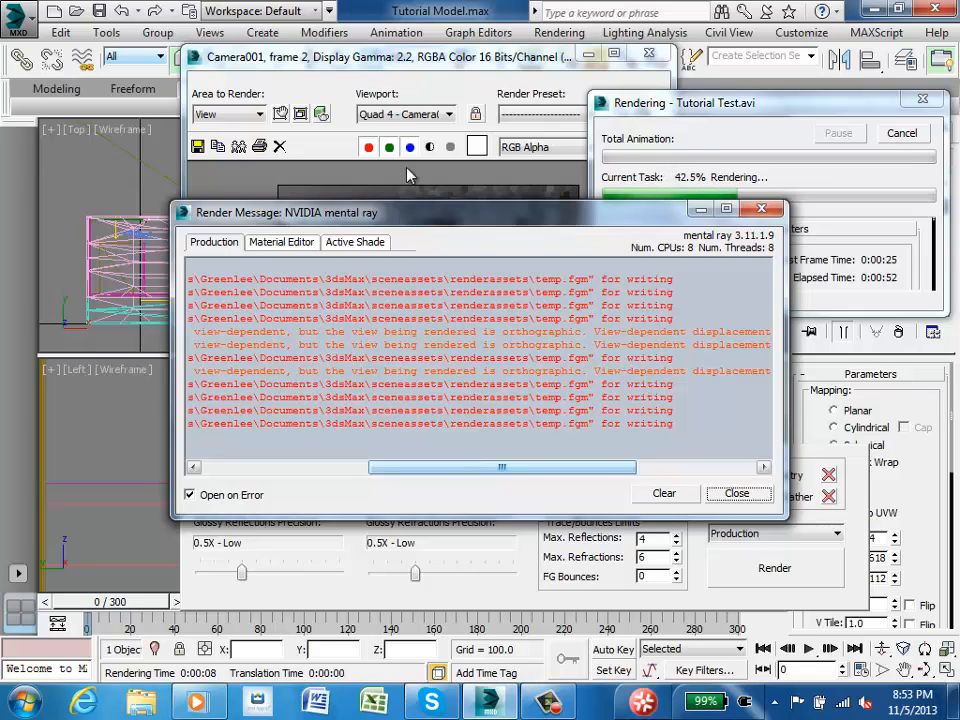
pyautogui.click(190, 494)
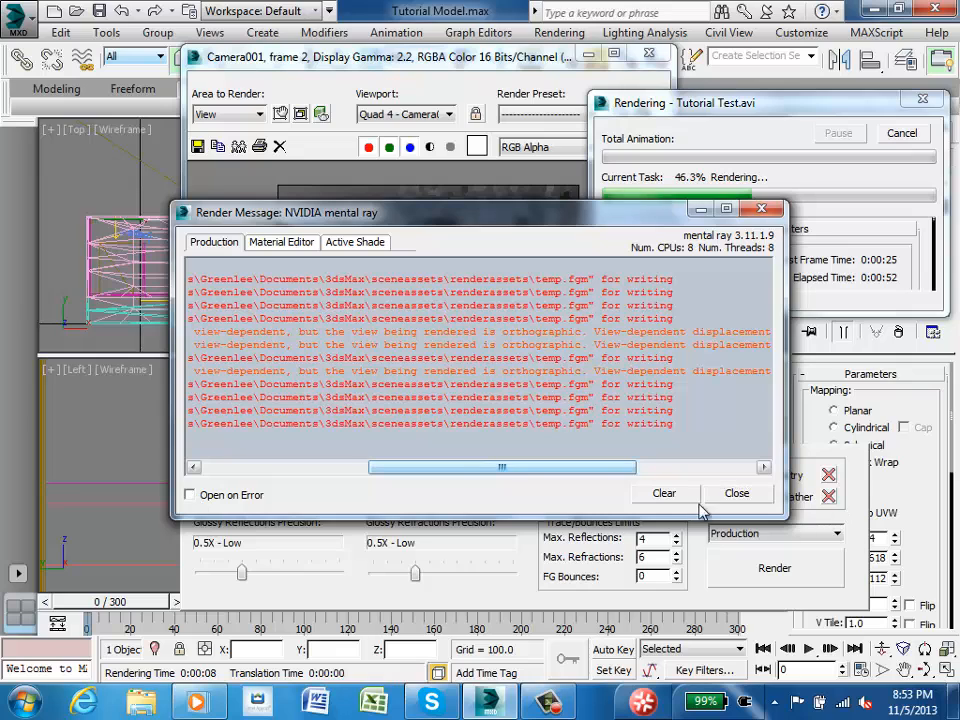
pyautogui.click(737, 493)
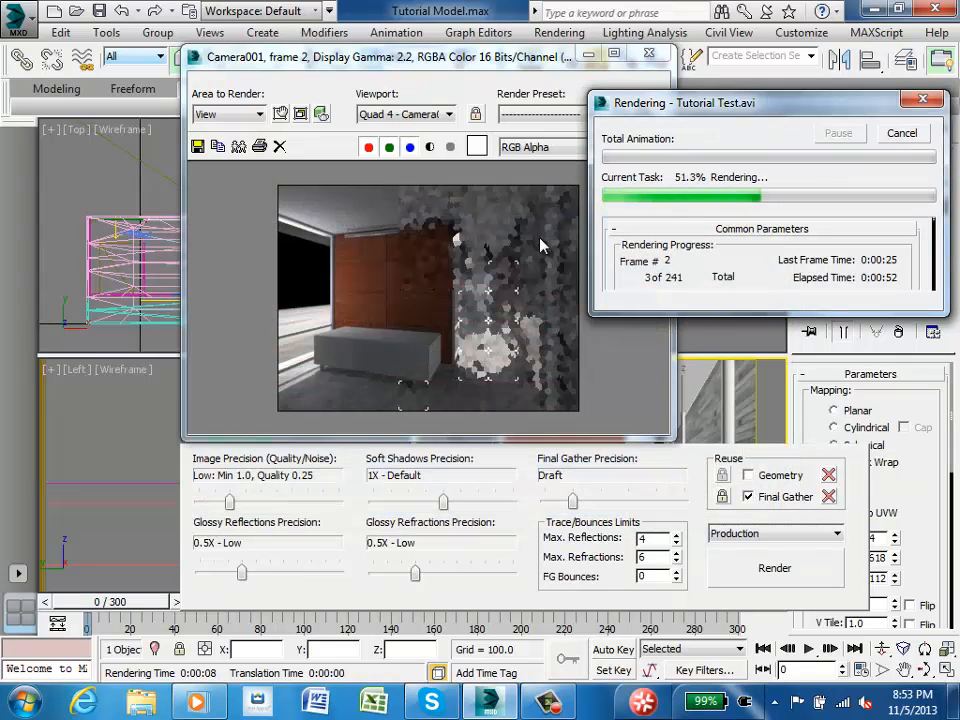
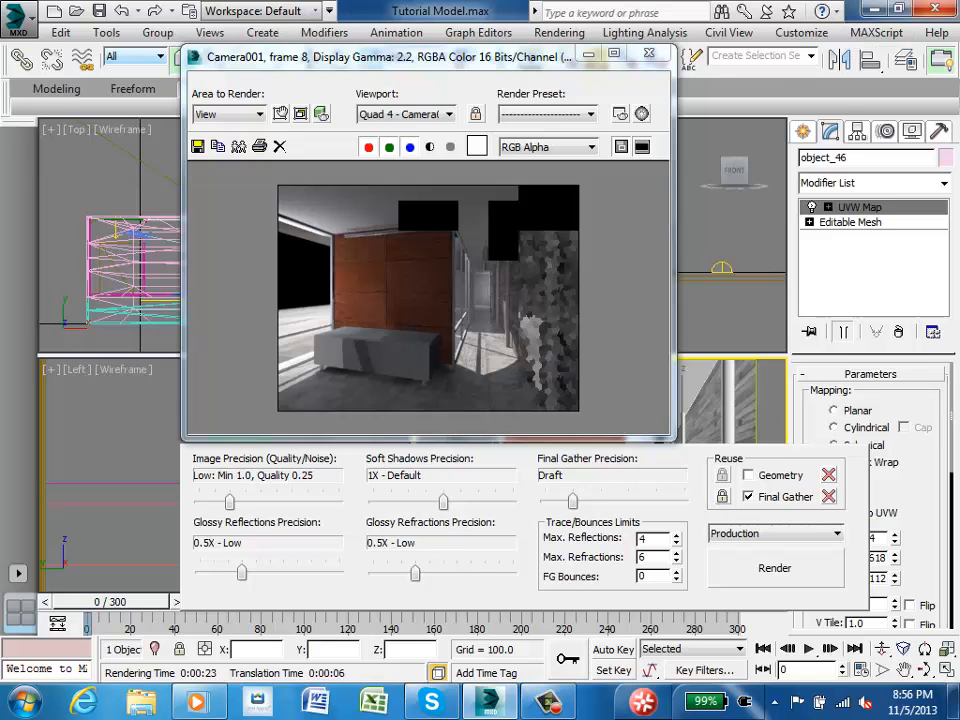
# Play the Tutorial Test video from the Animations folder inside the desktop's 3DS Tutorials folder, and close the player and folder
pyautogui.click(870, 8)
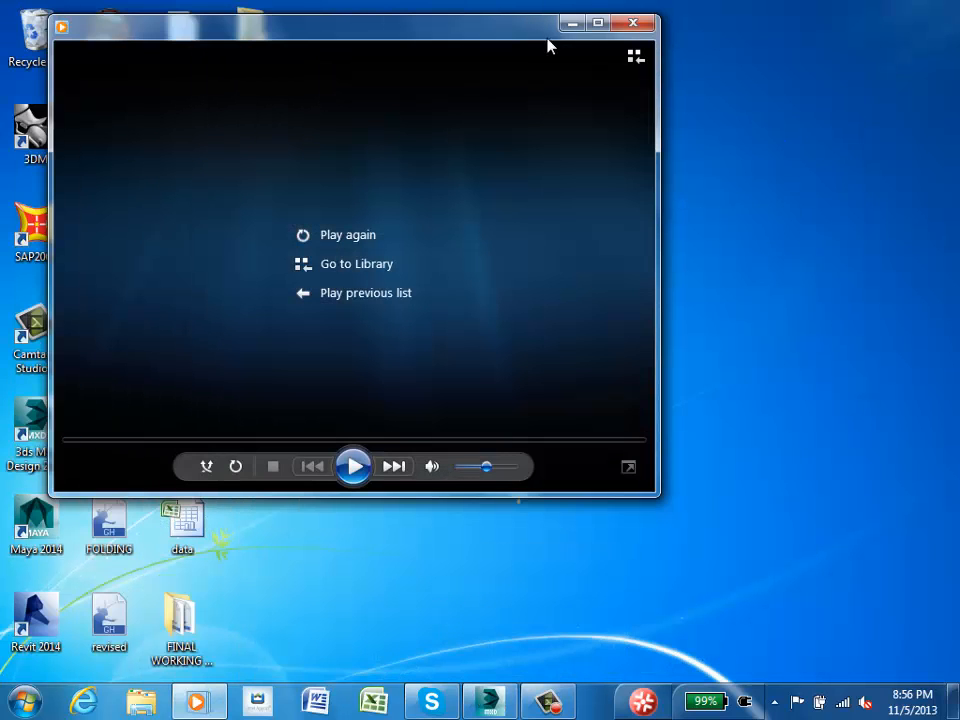
pyautogui.click(573, 22)
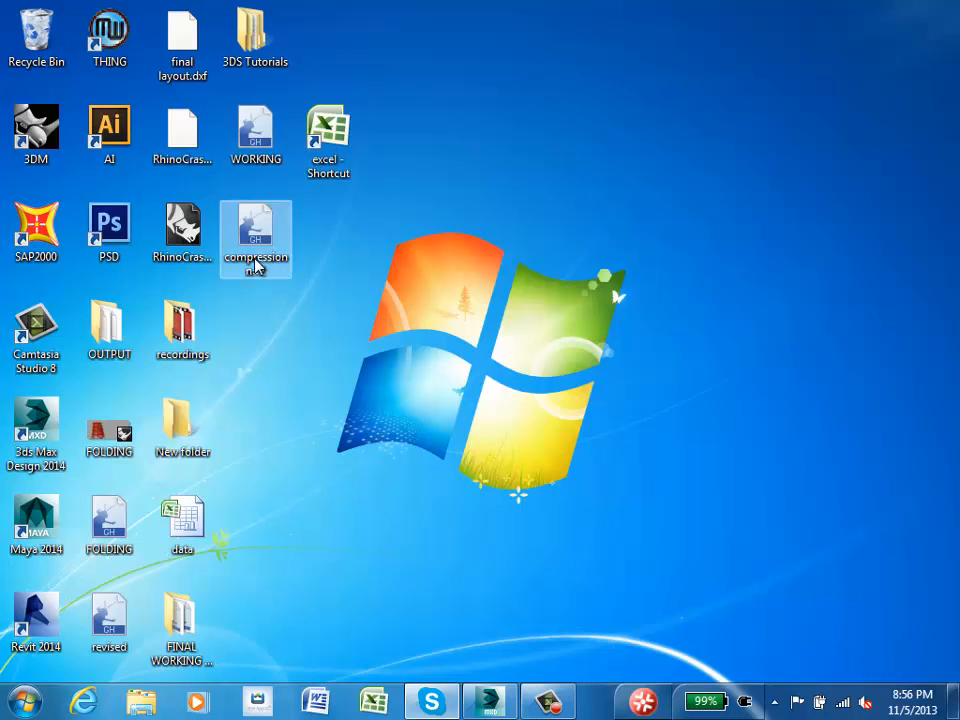
pyautogui.doubleClick(250, 35)
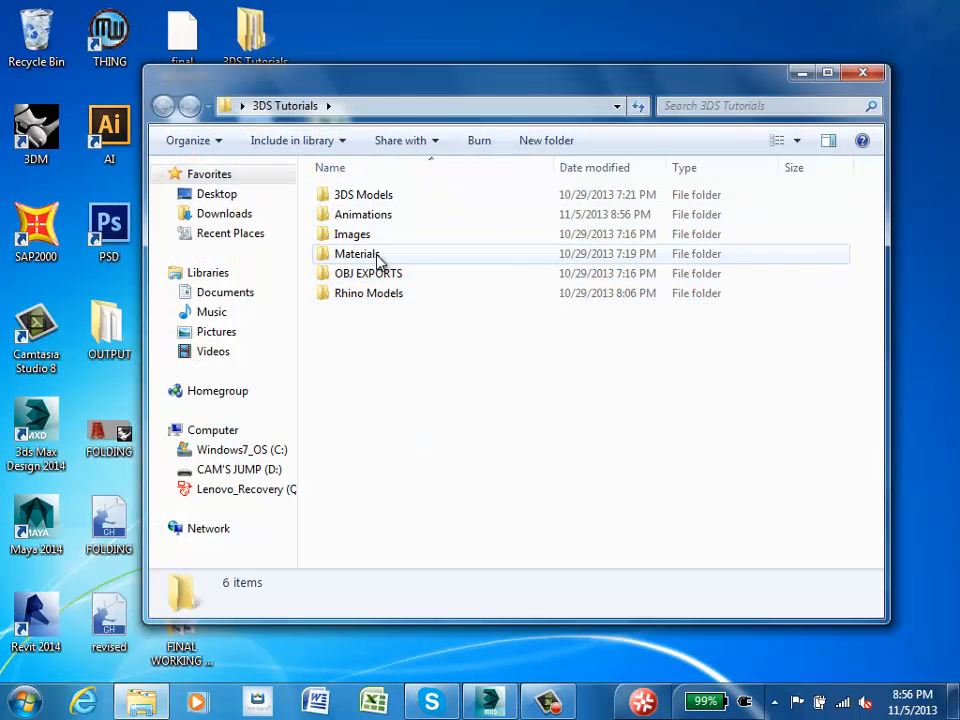
pyautogui.click(375, 220)
pyautogui.doubleClick(375, 218)
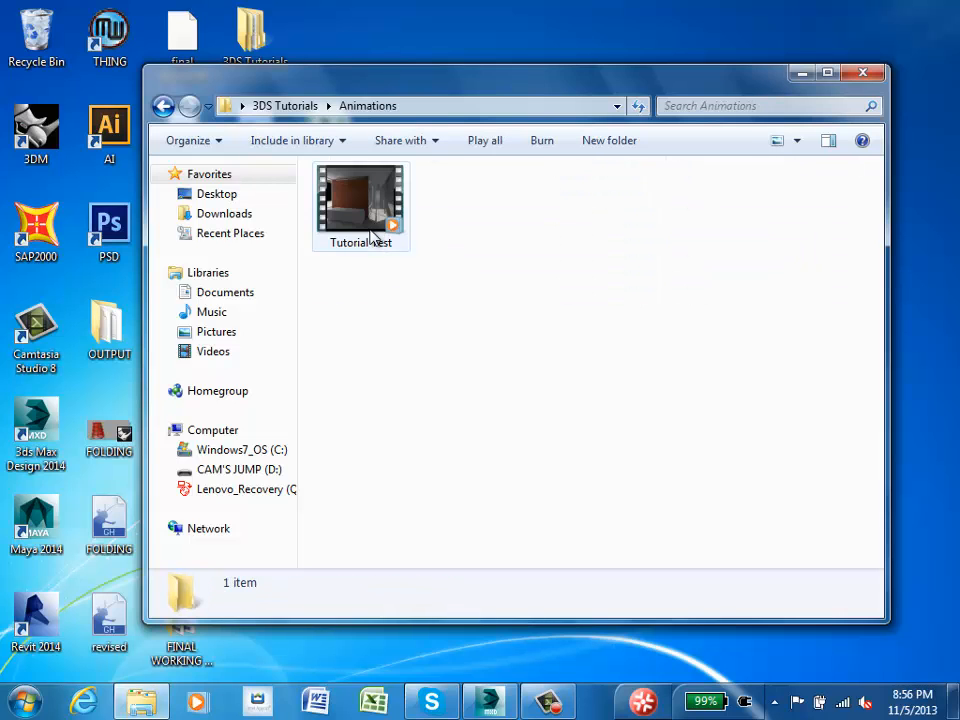
pyautogui.doubleClick(376, 222)
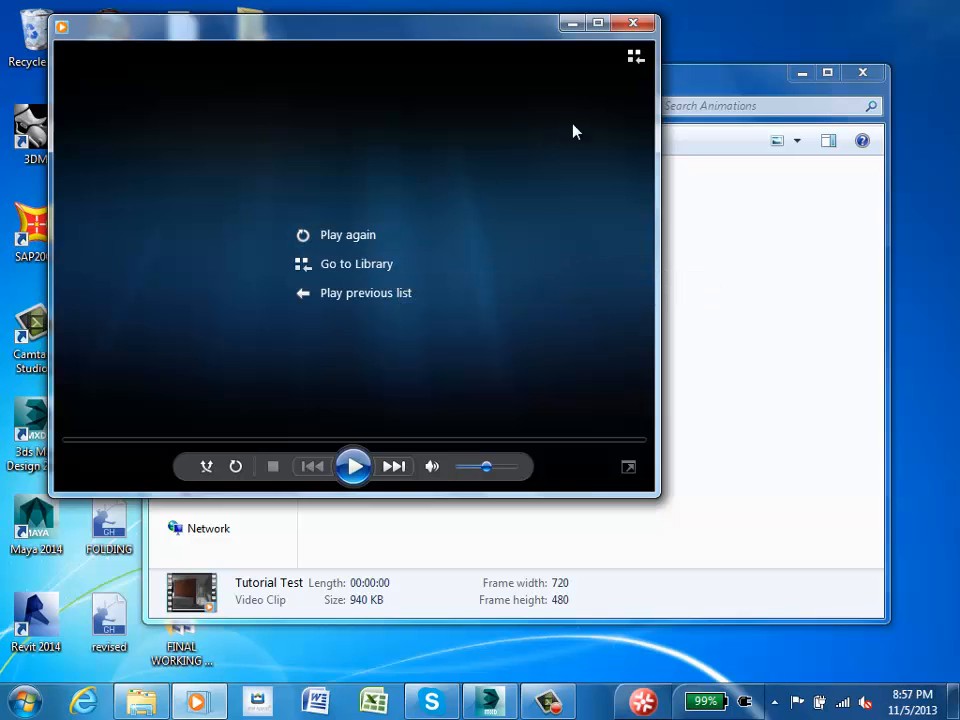
pyautogui.click(635, 24)
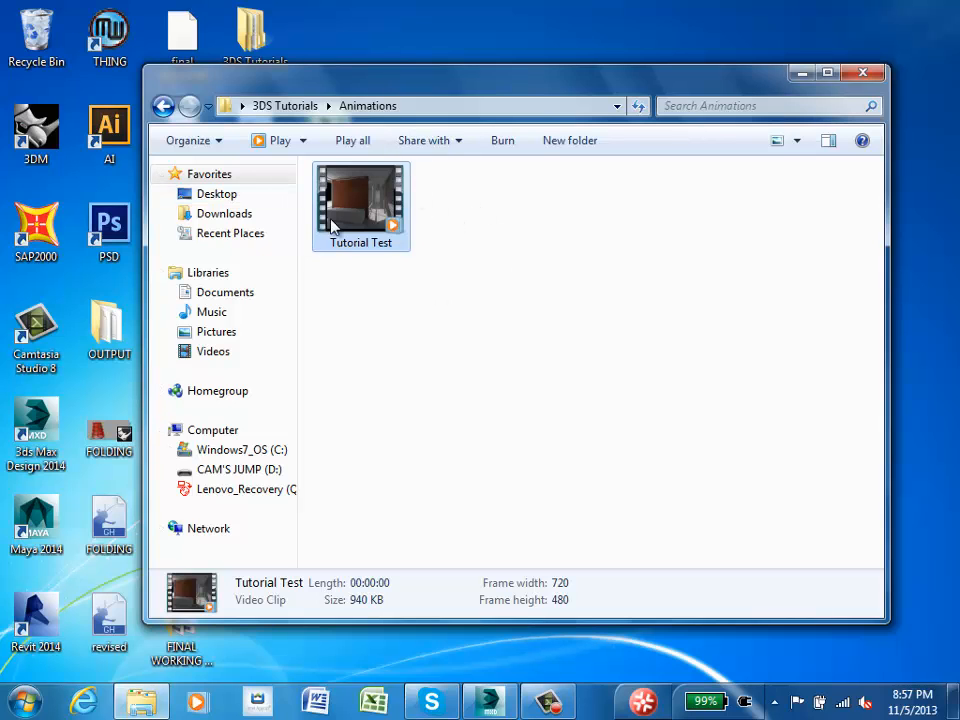
pyautogui.click(868, 76)
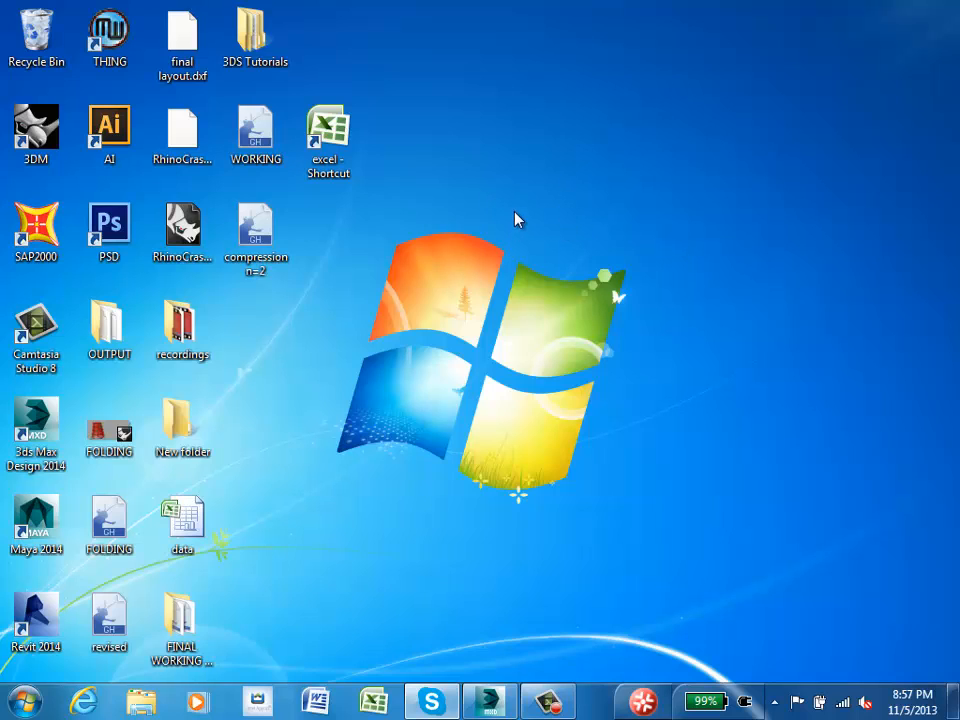
# Switch back to 3ds Max, minimize the rendered frame, and change the camera viewport to a maximized Perspective view of the whole model
pyautogui.click(487, 702)
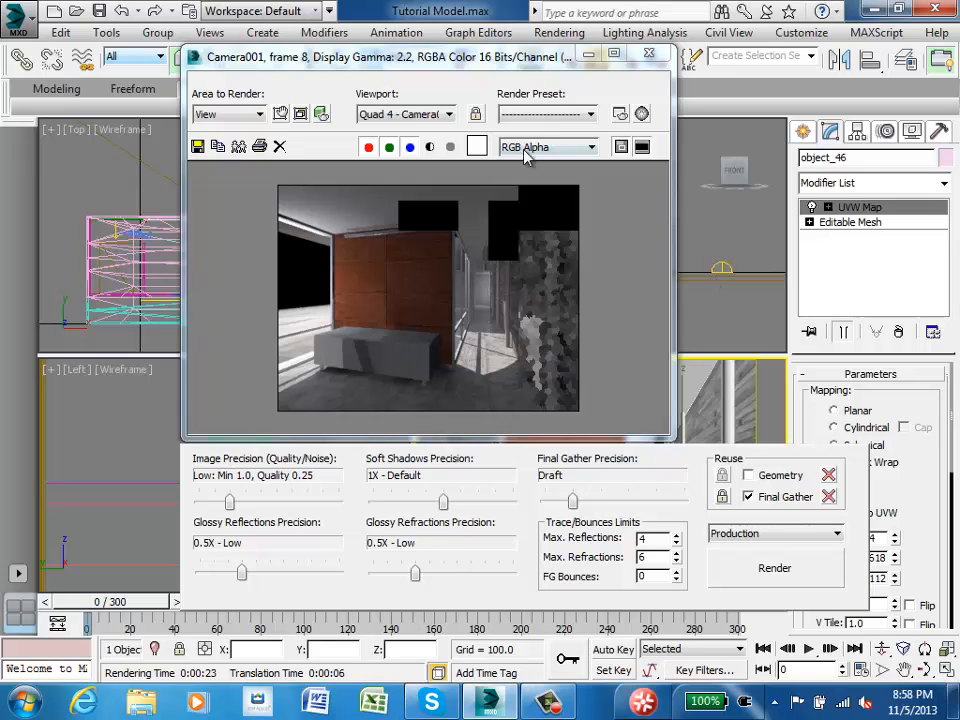
pyautogui.click(588, 54)
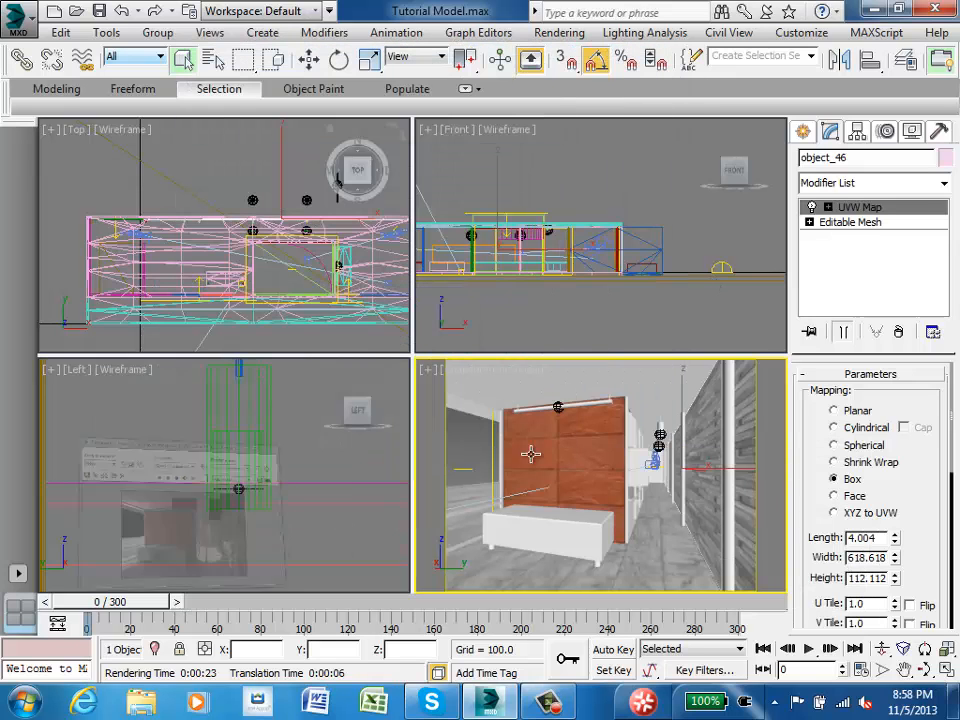
pyautogui.click(468, 370)
pyautogui.click(520, 310)
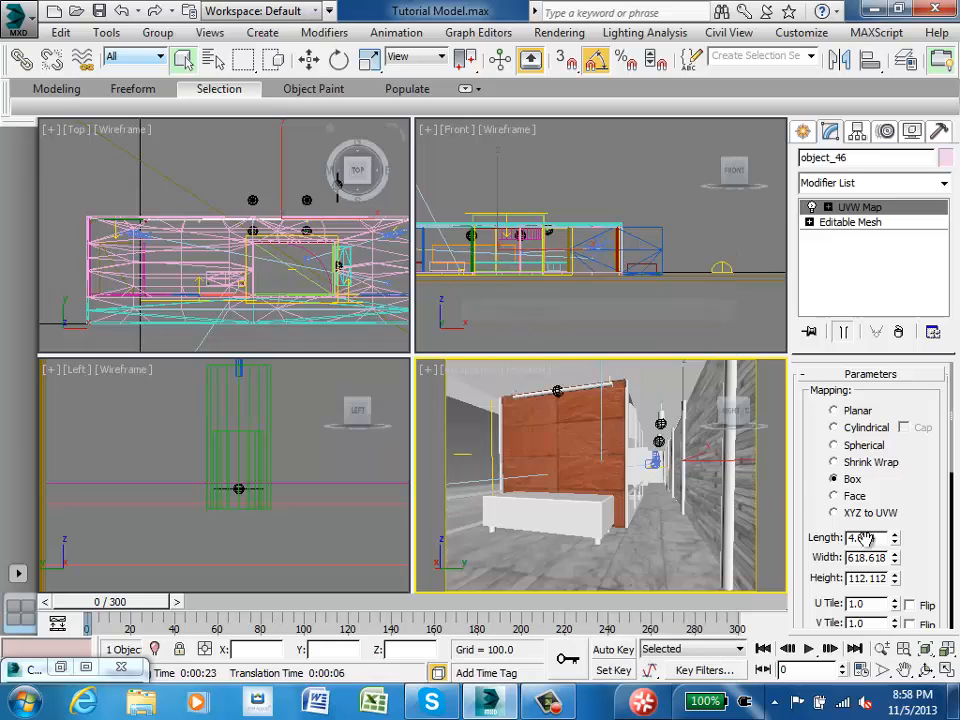
pyautogui.click(925, 669)
pyautogui.moveTo(576, 469); pyautogui.dragTo(621, 455)
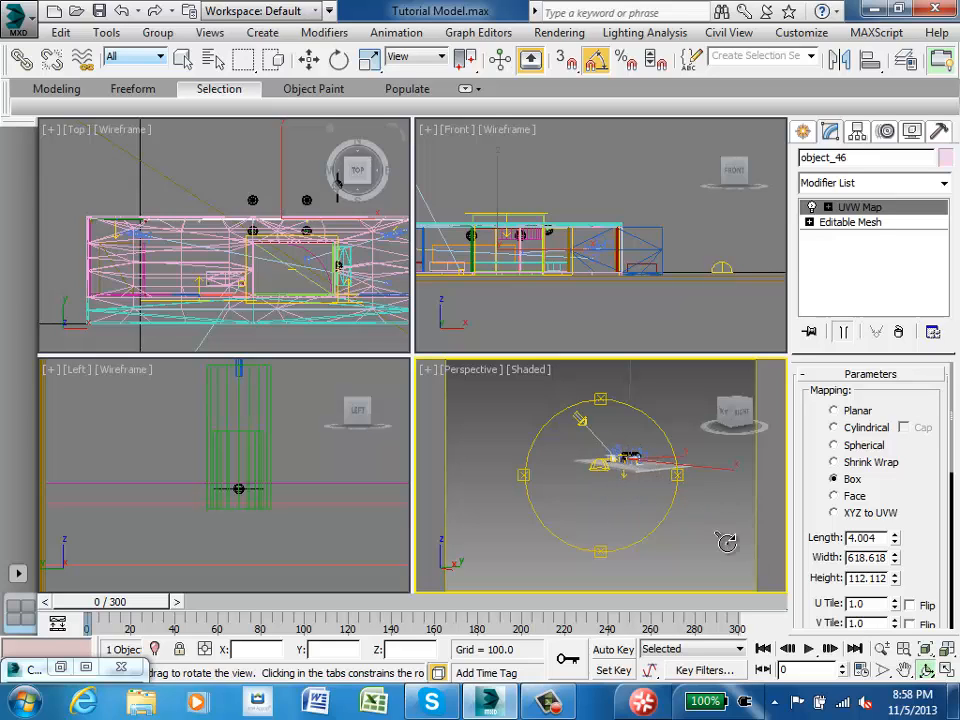
pyautogui.click(947, 670)
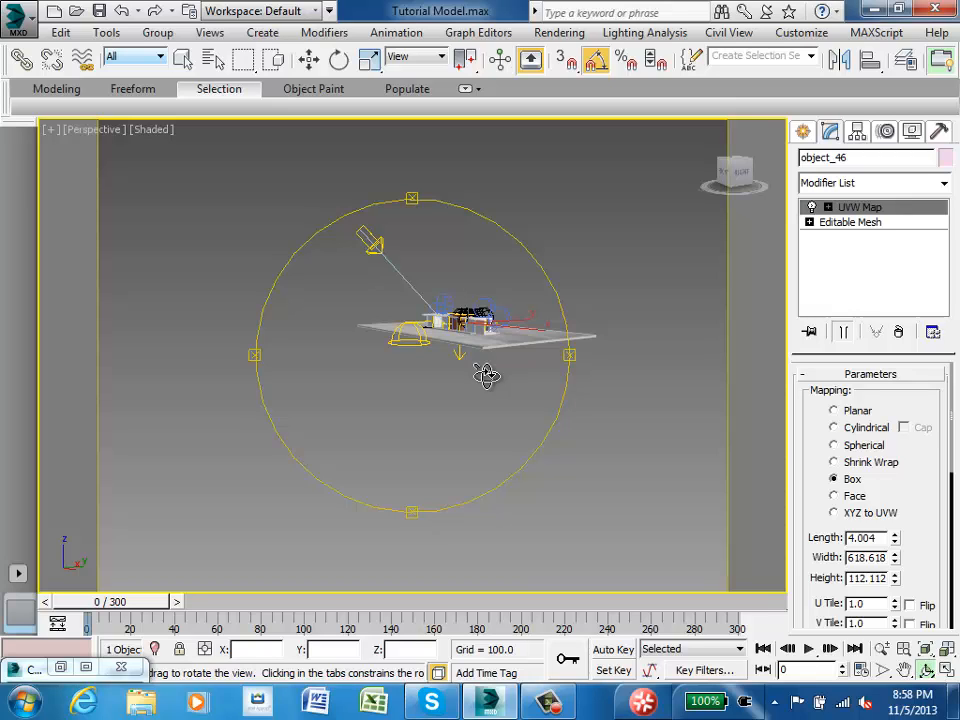
pyautogui.moveTo(486, 374); pyautogui.dragTo(505, 360)
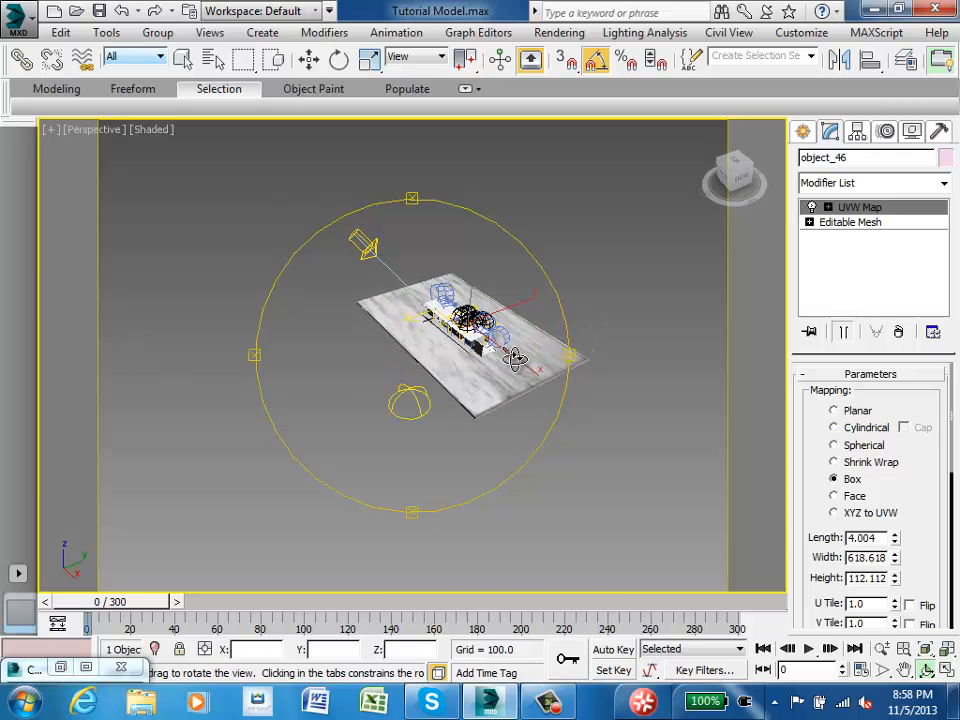
pyautogui.scroll(5, 511, 354)
pyautogui.scroll(-4, 512, 355)
# Assign the plain white material from the Material Editor to the large ground slab under the building
pyautogui.click(185, 60)
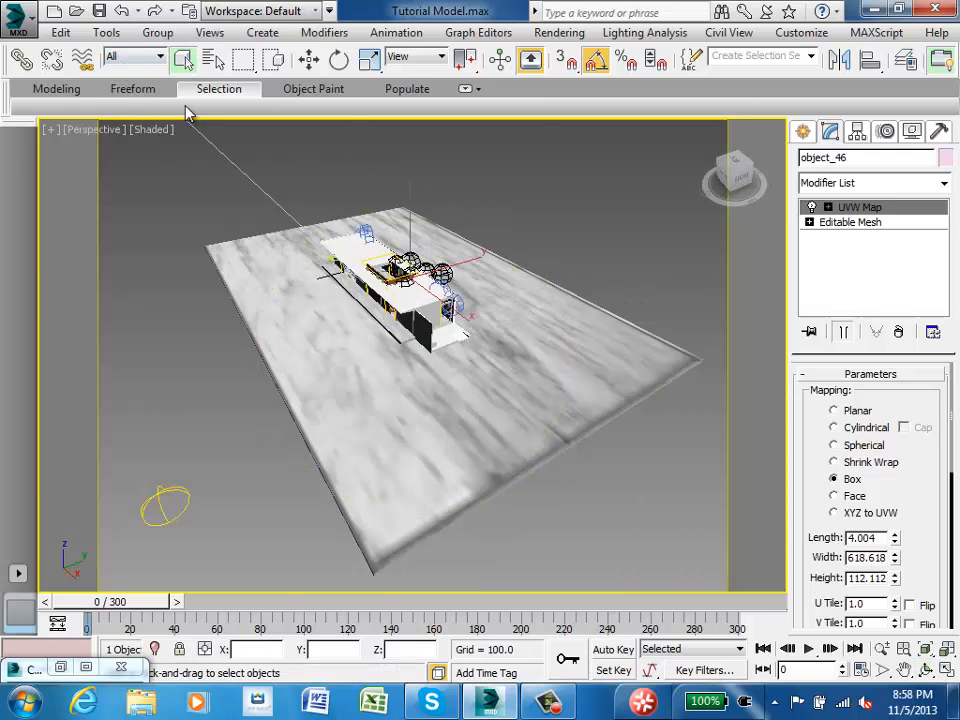
pyautogui.press('m')
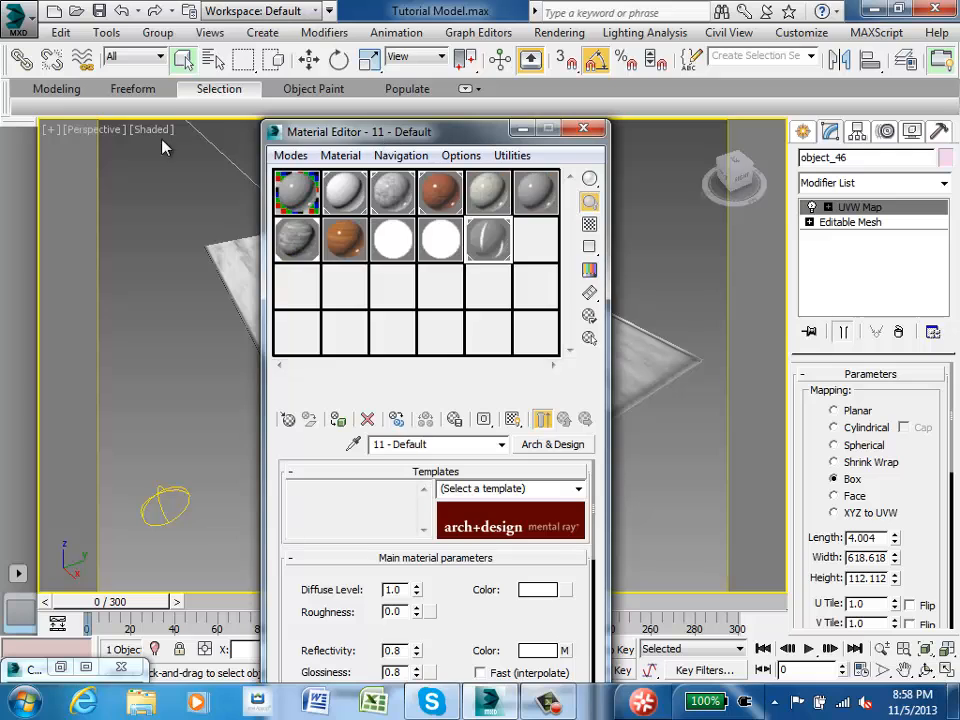
pyautogui.moveTo(390, 136); pyautogui.dragTo(70, 134)
pyautogui.click(448, 467)
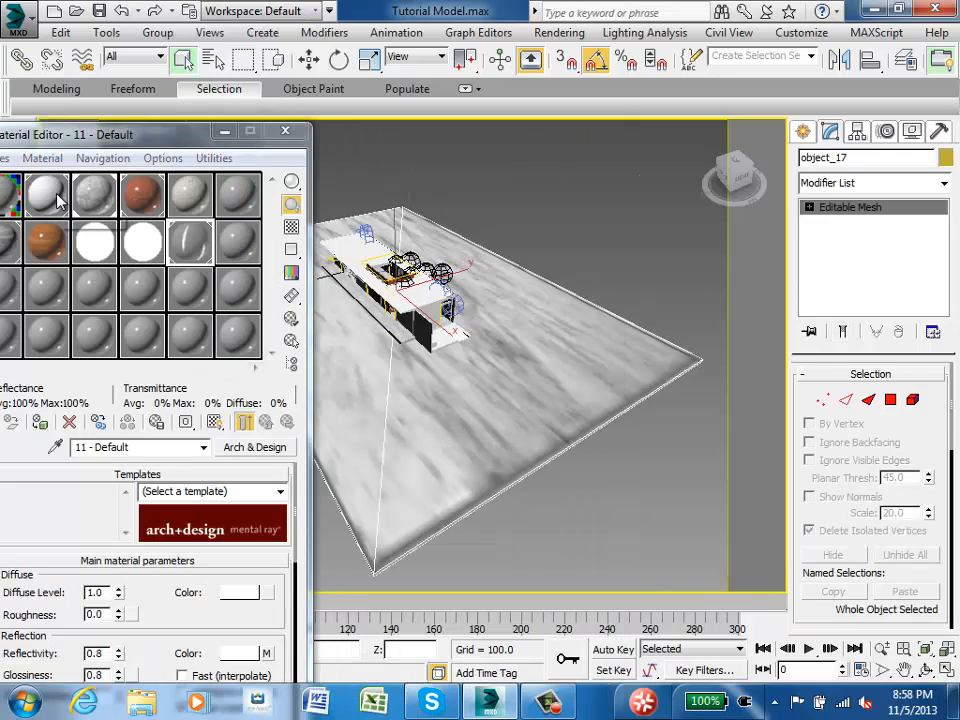
pyautogui.moveTo(57, 201); pyautogui.dragTo(504, 449)
pyautogui.click(285, 131)
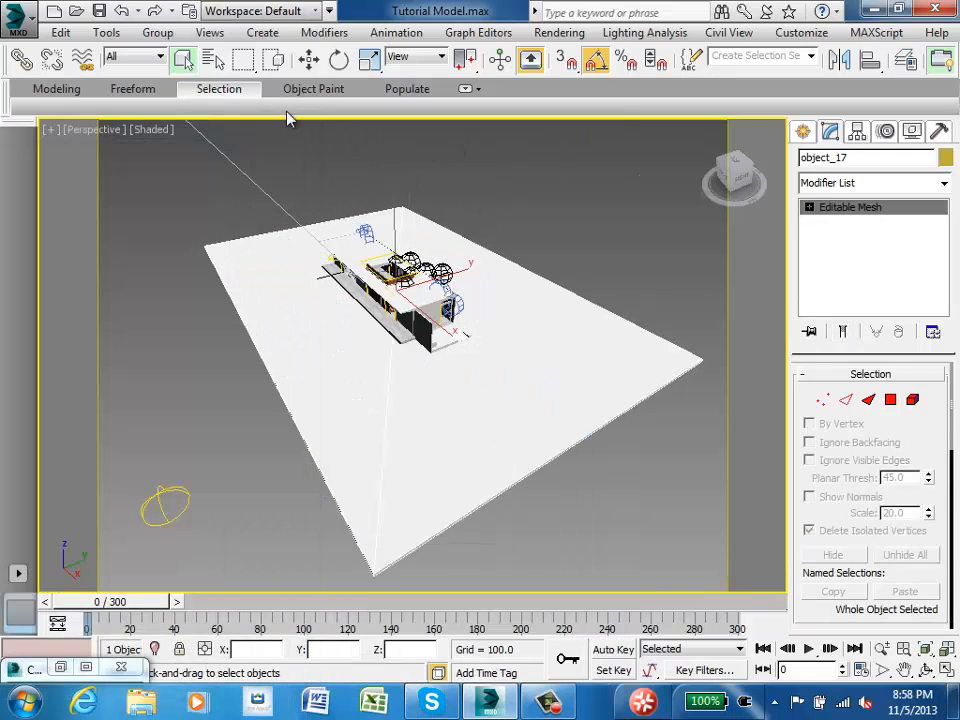
# Turn off the Direct001 directional light and the Sky003 skylight
pyautogui.click(214, 60)
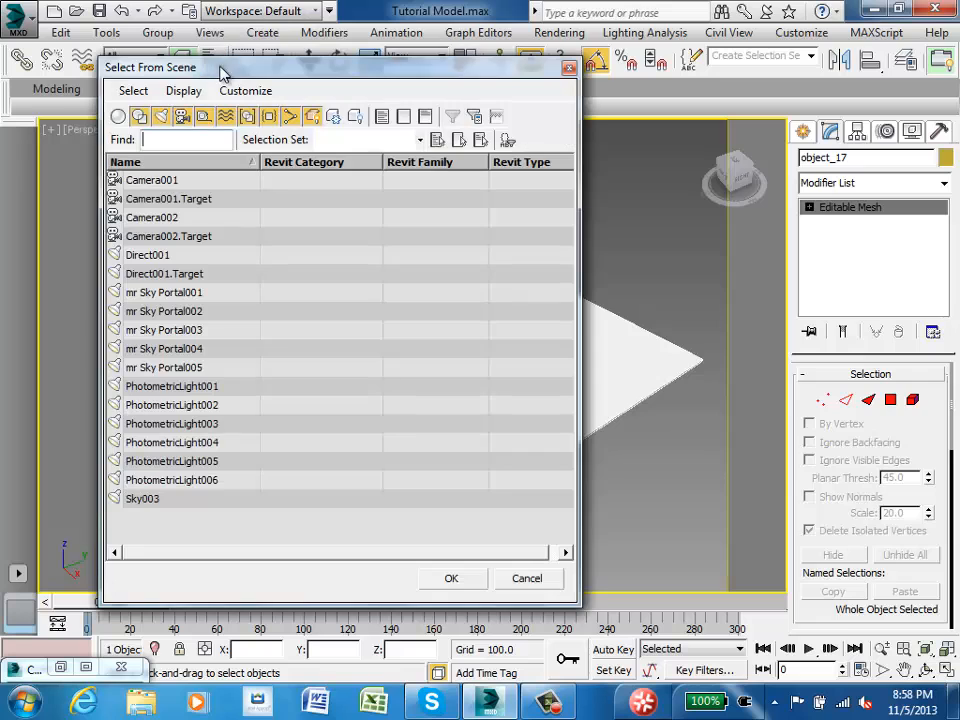
pyautogui.click(176, 255)
pyautogui.click(451, 578)
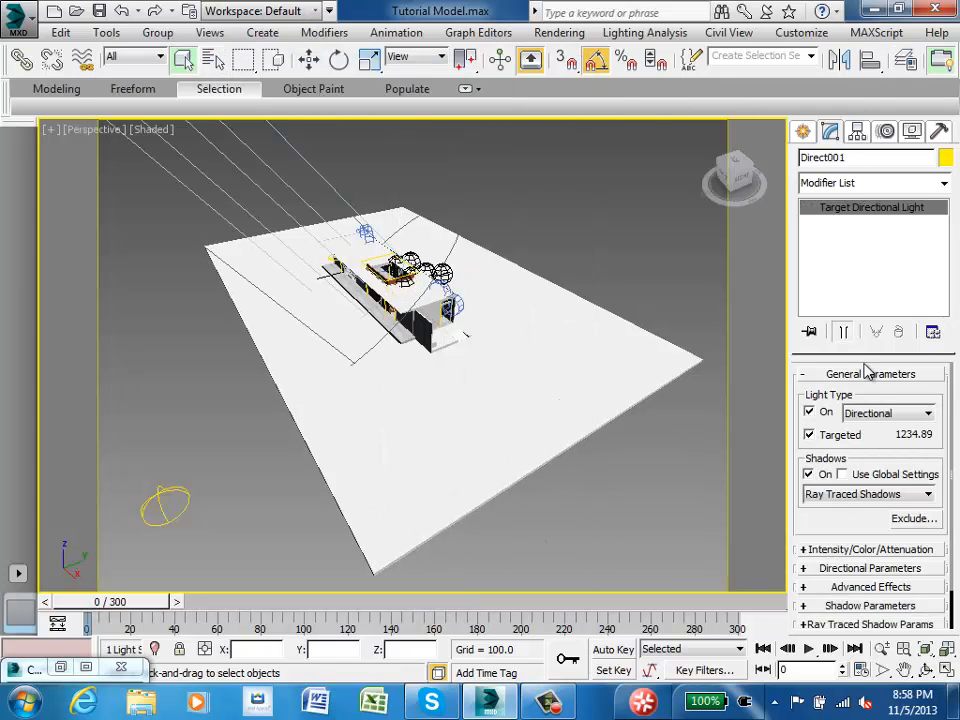
pyautogui.click(825, 413)
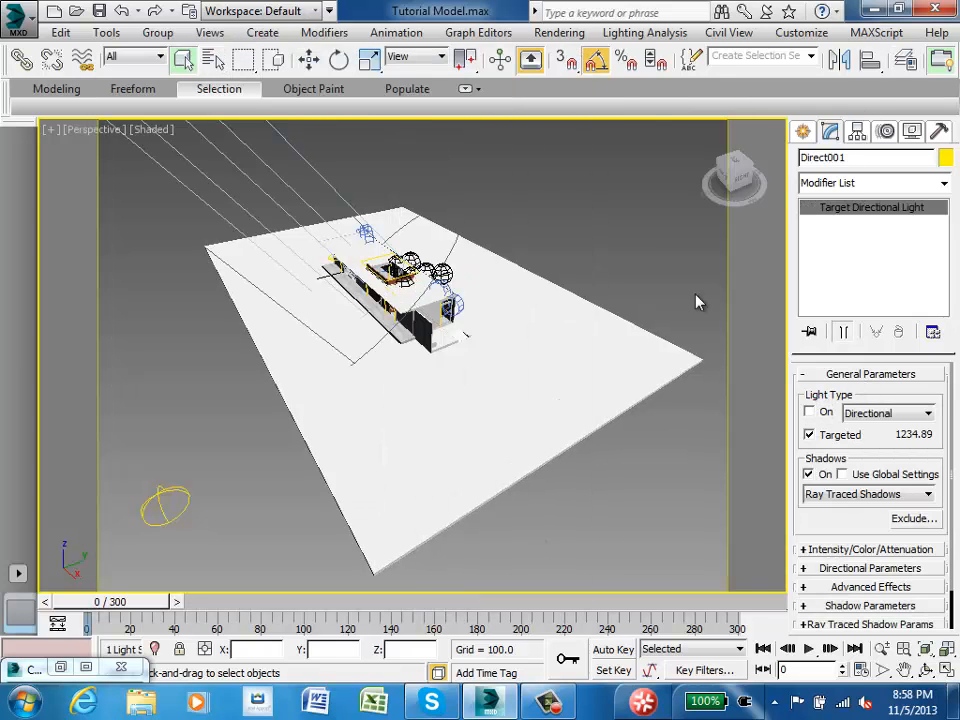
pyautogui.click(214, 60)
pyautogui.click(140, 498)
pyautogui.click(450, 578)
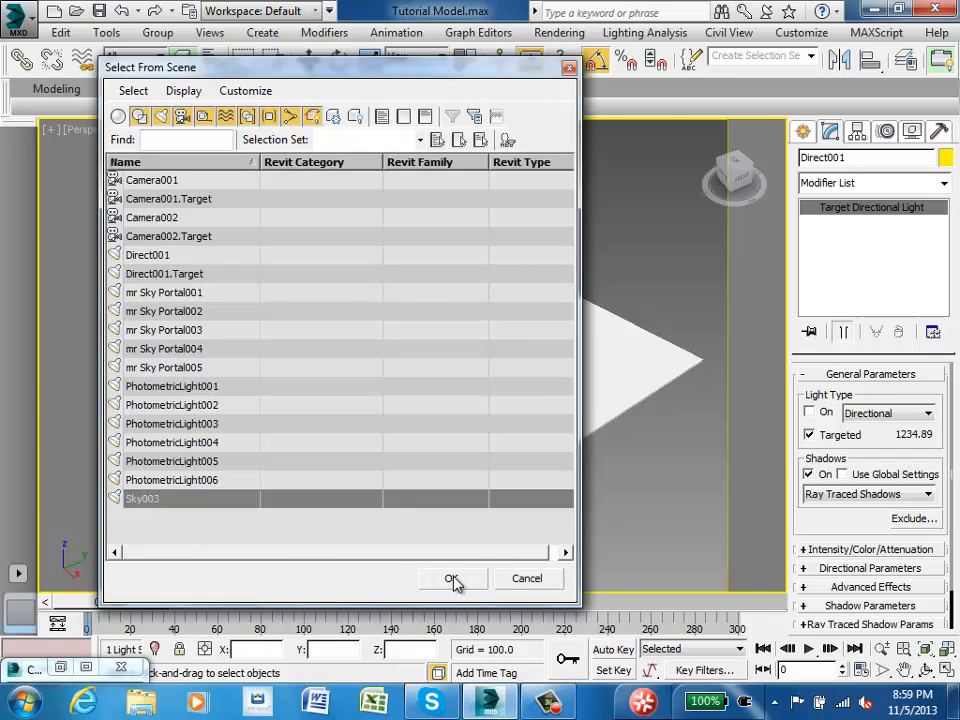
pyautogui.click(830, 395)
# Turn on PhotometricLight004, and bring up PhotometricLight006's parameters before clearing the selection
pyautogui.click(214, 60)
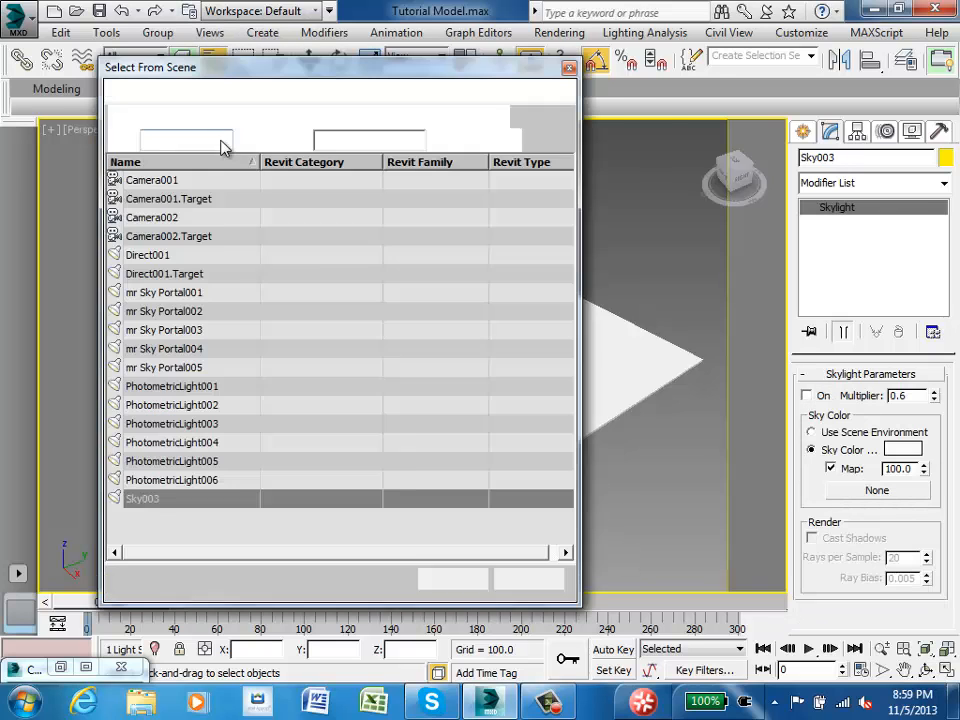
pyautogui.click(168, 442)
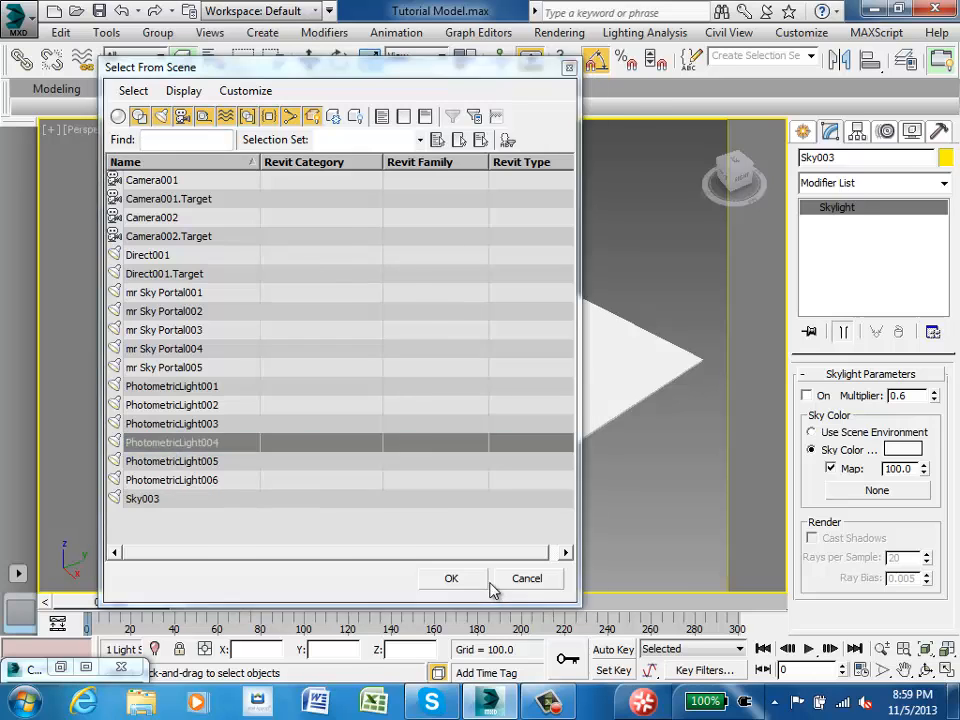
pyautogui.click(455, 578)
pyautogui.click(815, 519)
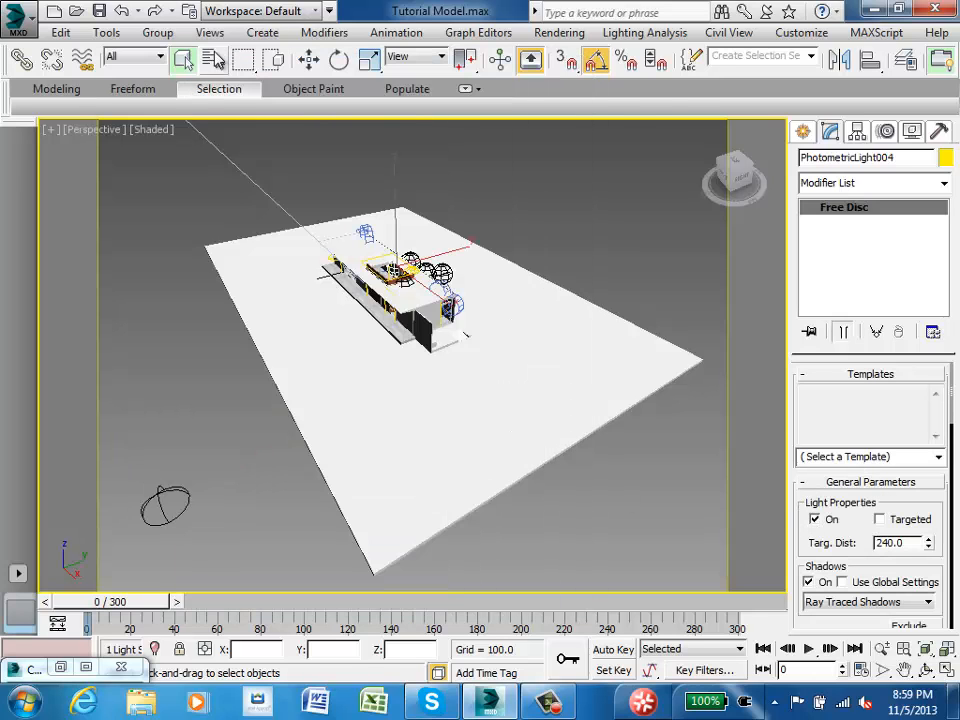
pyautogui.click(214, 58)
pyautogui.click(172, 480)
pyautogui.click(451, 578)
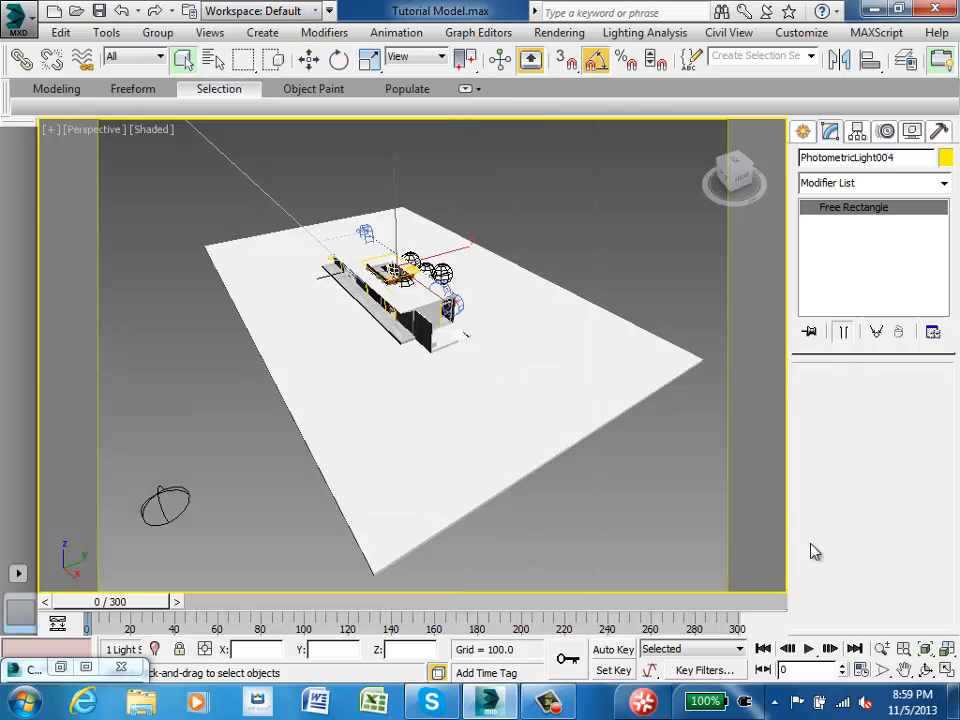
pyautogui.click(611, 208)
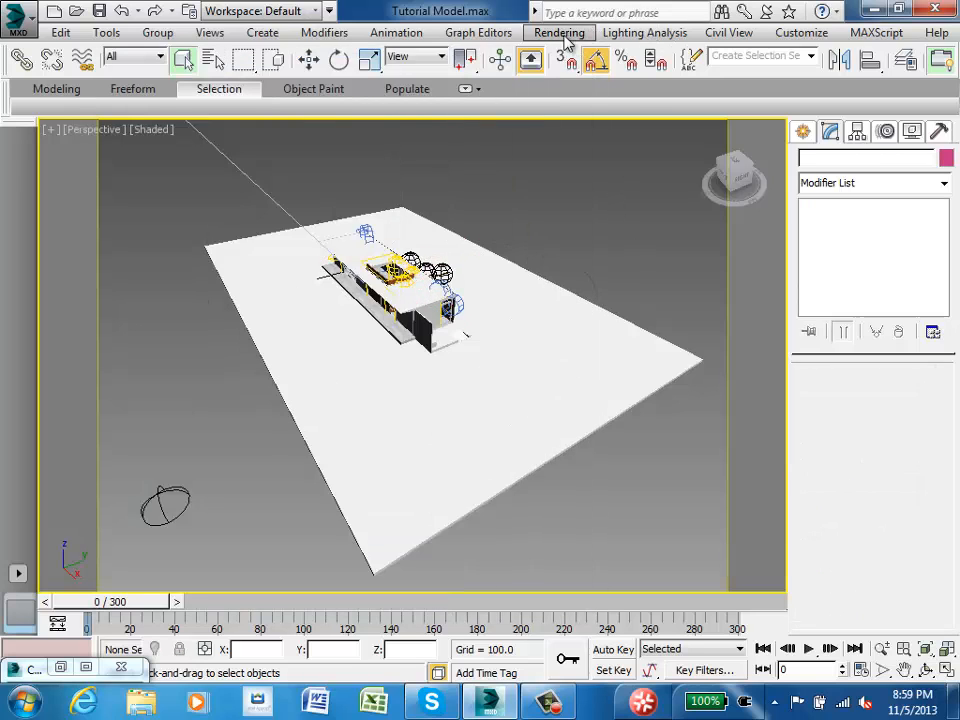
# Set the environment's exposure control to mr Photographic Exposure Control, leaving Render Setup open
pyautogui.click(557, 33)
pyautogui.click(580, 76)
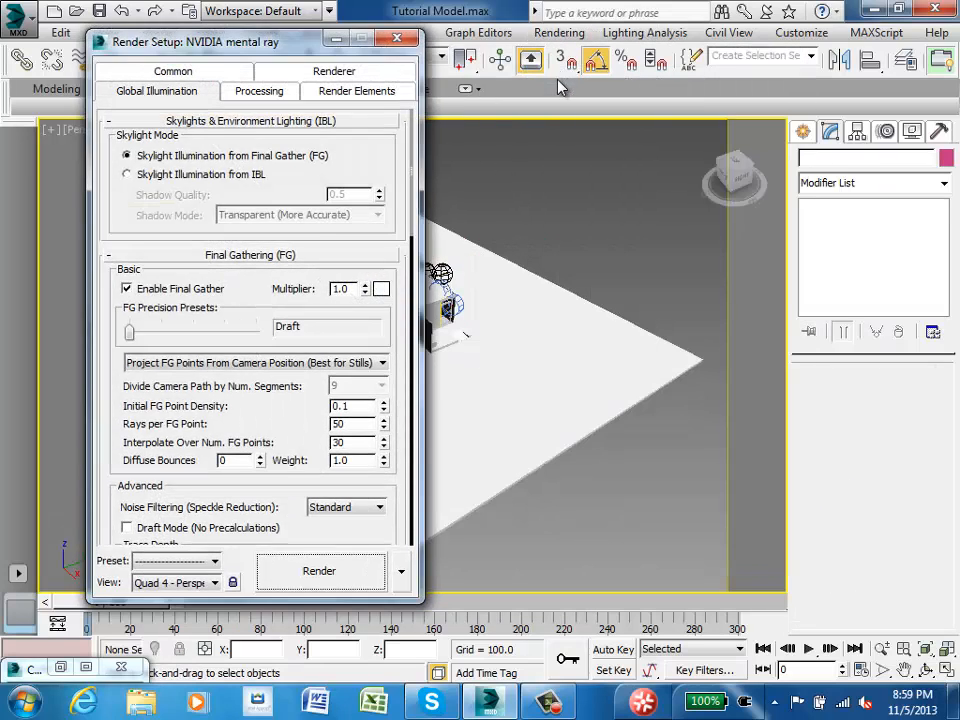
pyautogui.press('8')
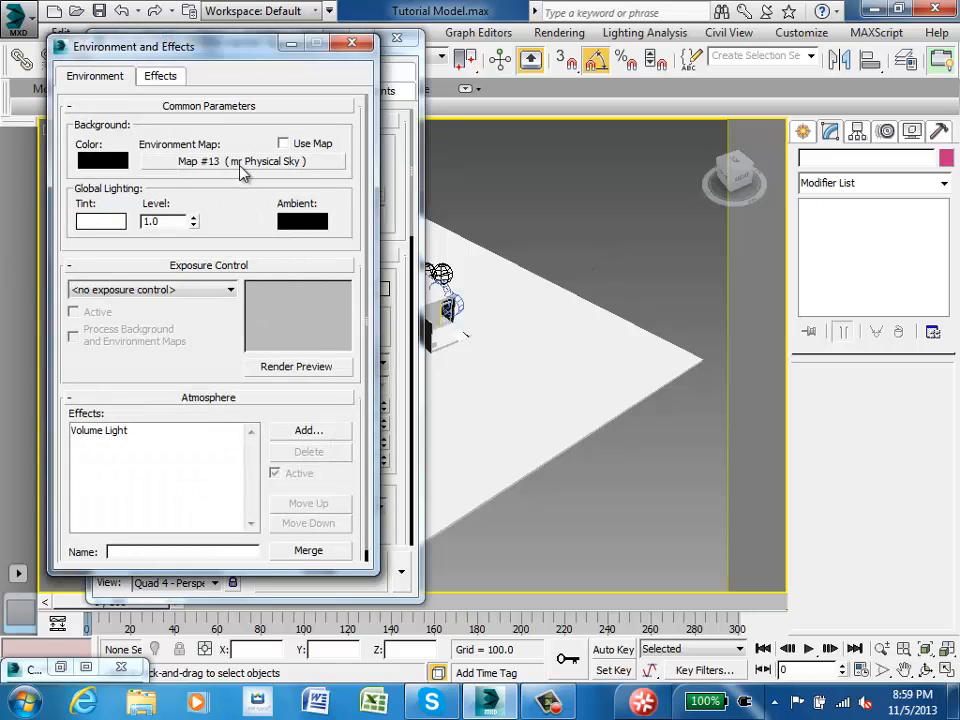
pyautogui.click(118, 290)
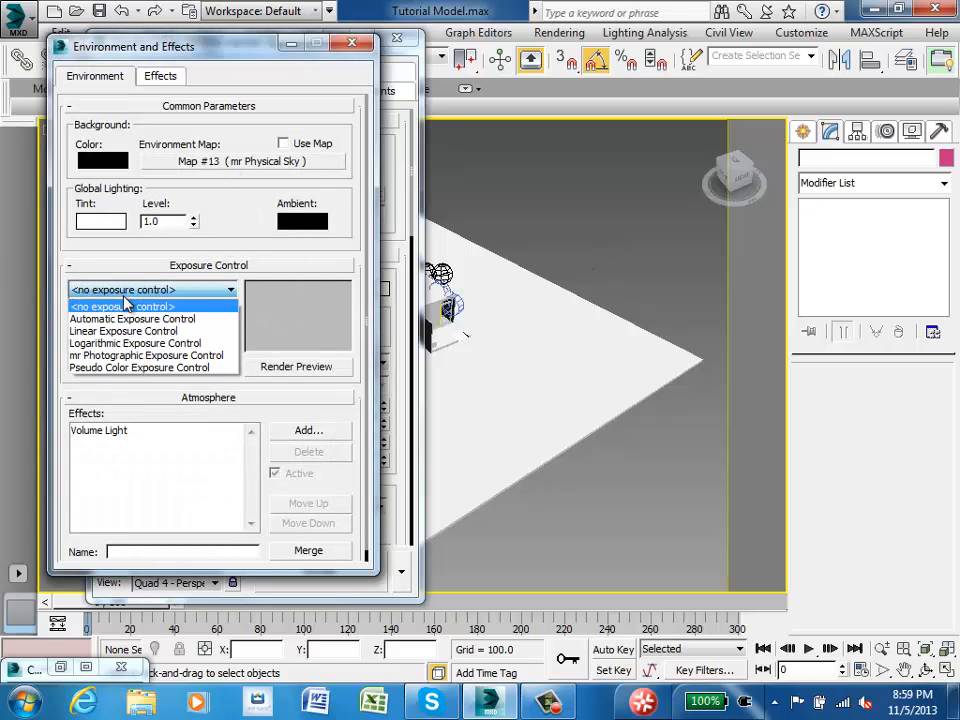
pyautogui.click(141, 354)
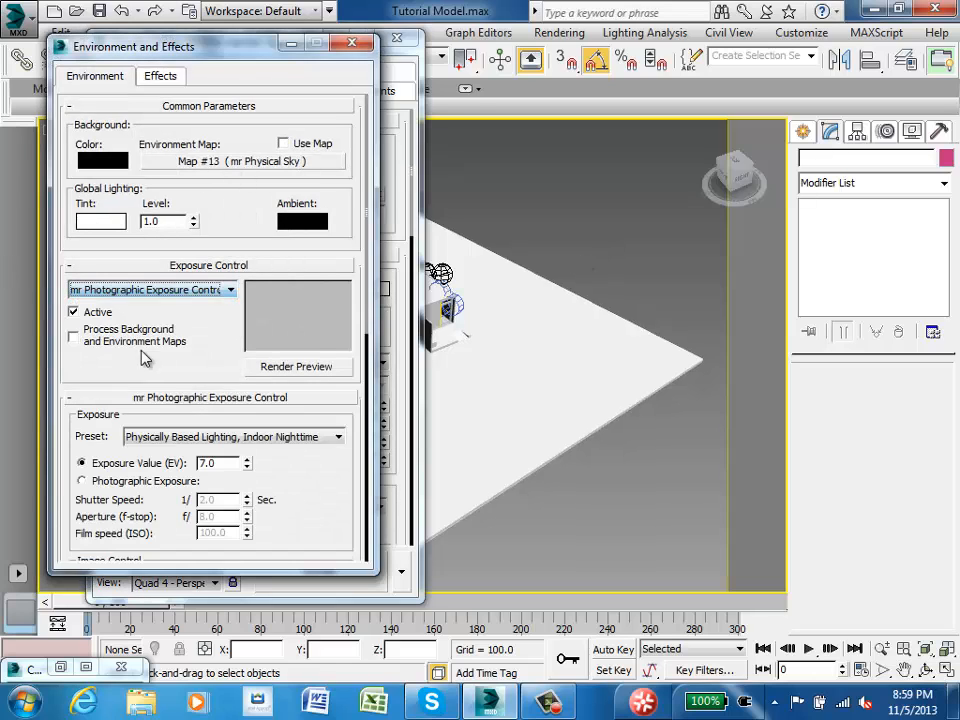
pyautogui.click(352, 45)
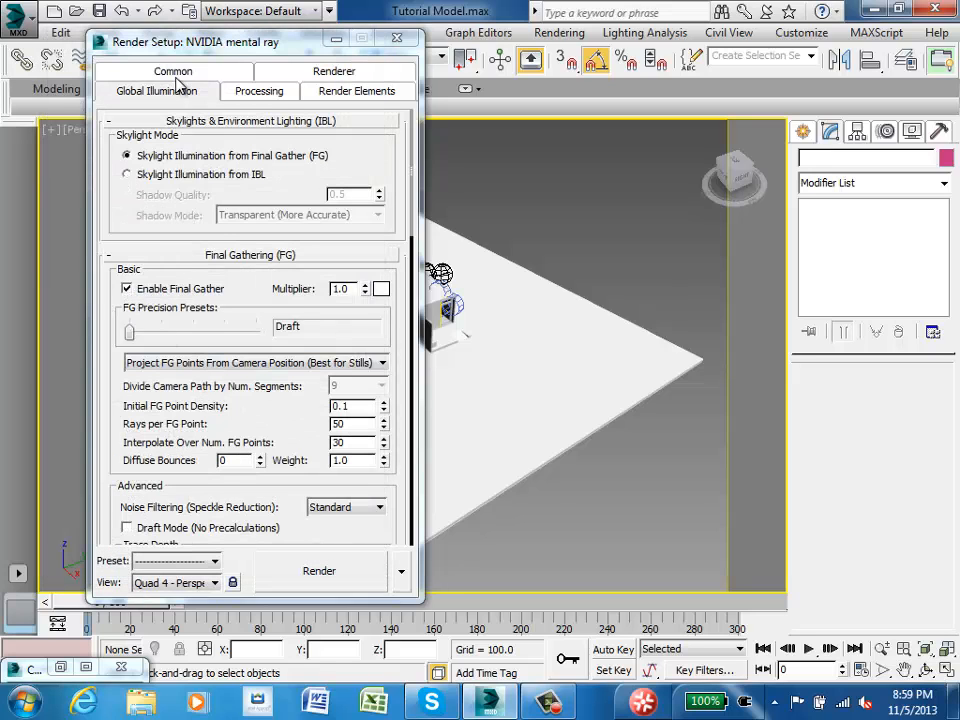
# Set the render's time output to Single and turn off saving the output to a file
pyautogui.click(138, 70)
pyautogui.click(121, 157)
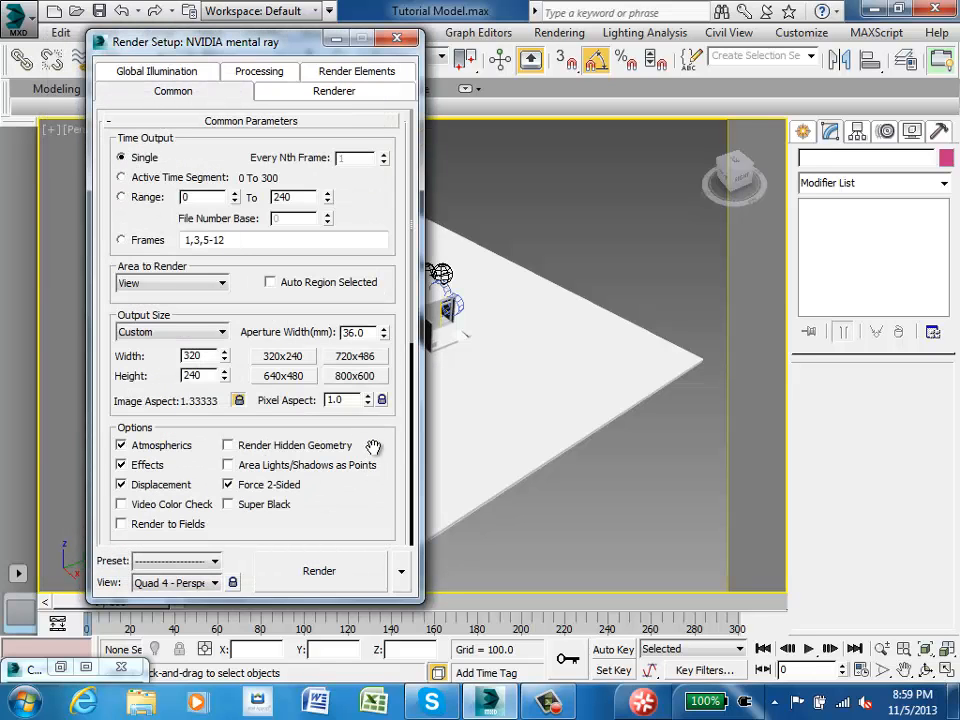
pyautogui.scroll(-1, 379, 430)
pyautogui.scroll(-5, 379, 430)
pyautogui.click(121, 317)
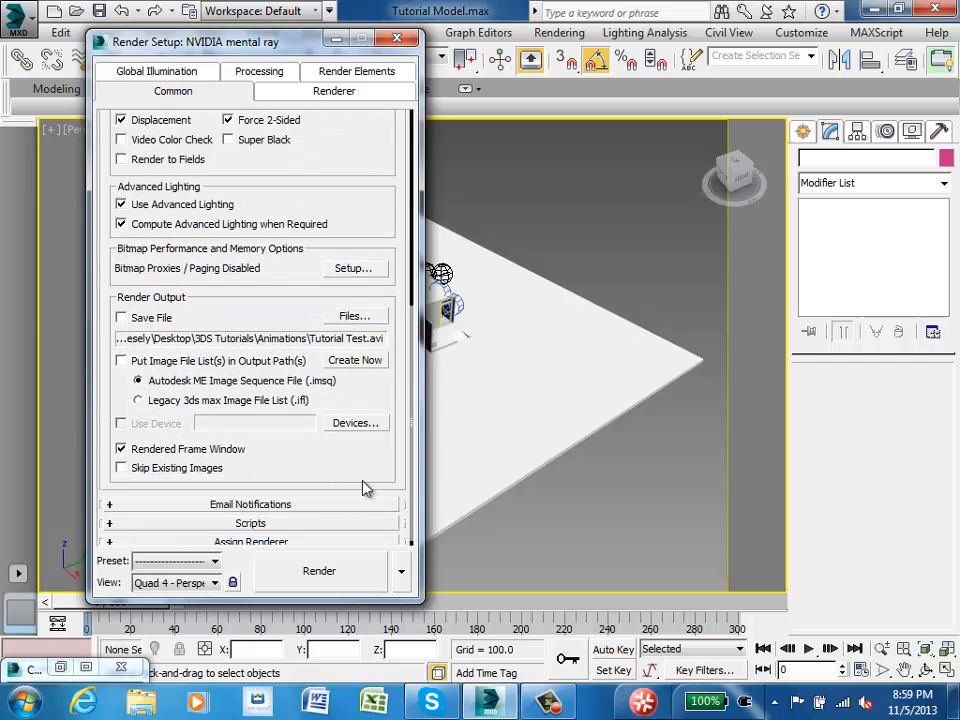
# Set the Final Gather Map to Off (Do not Cache Map to Disk), then test-render the Perspective view and close the rendered frame
pyautogui.click(170, 70)
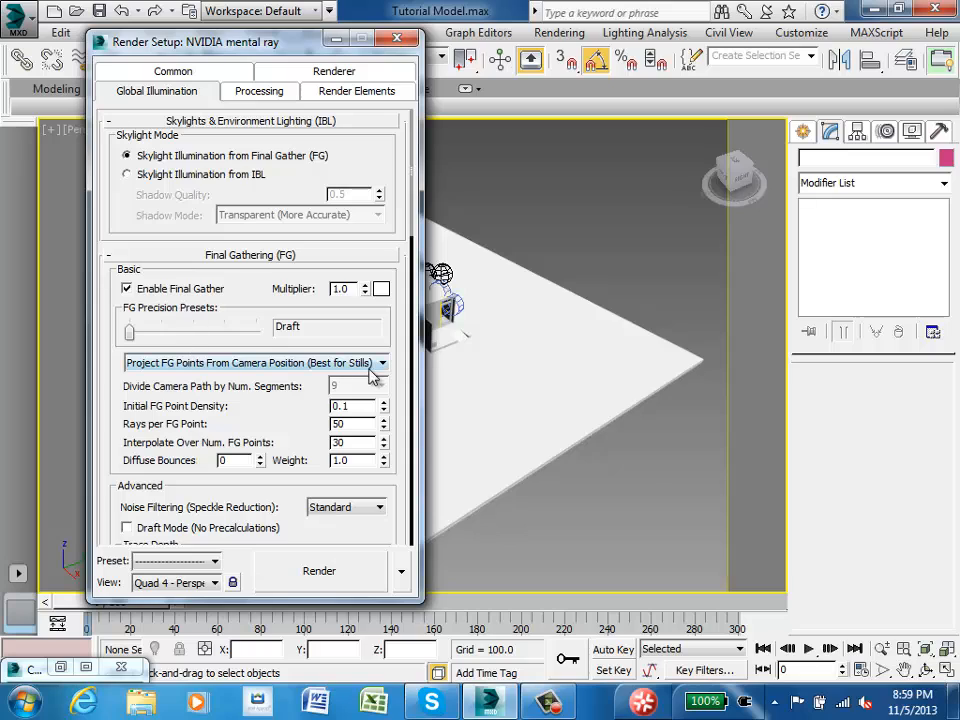
pyautogui.moveTo(413, 207); pyautogui.dragTo(405, 537)
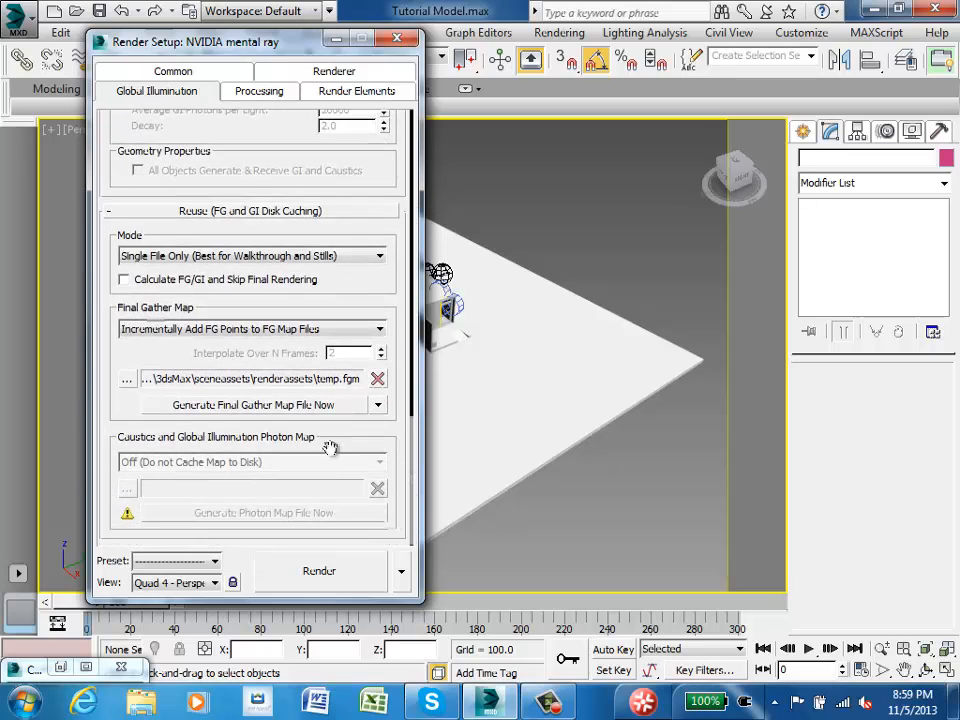
pyautogui.click(155, 330)
pyautogui.click(140, 344)
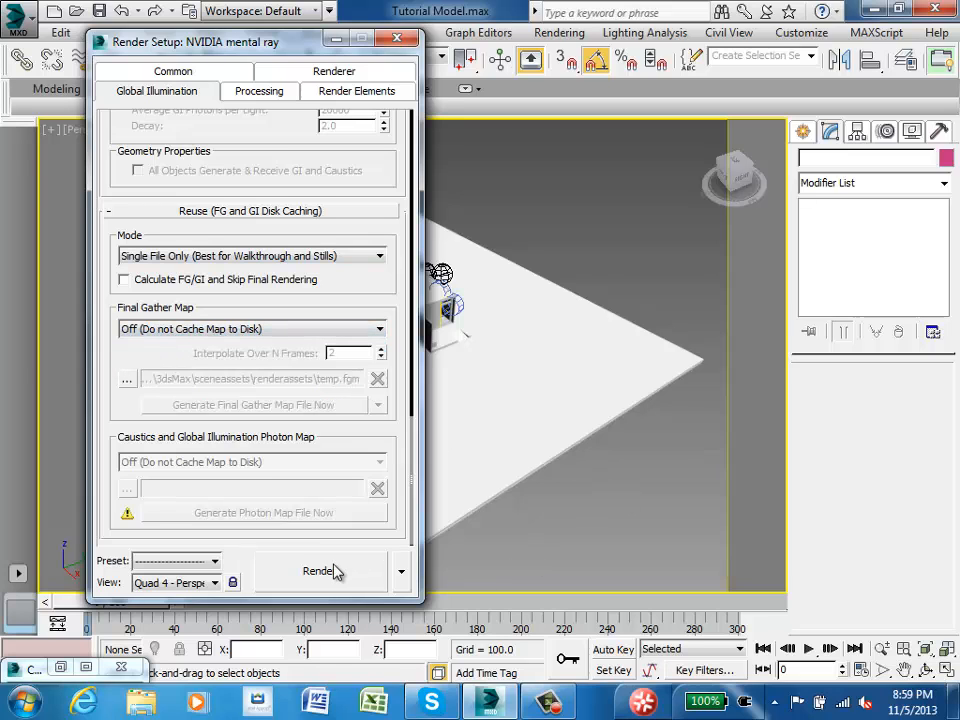
pyautogui.click(321, 571)
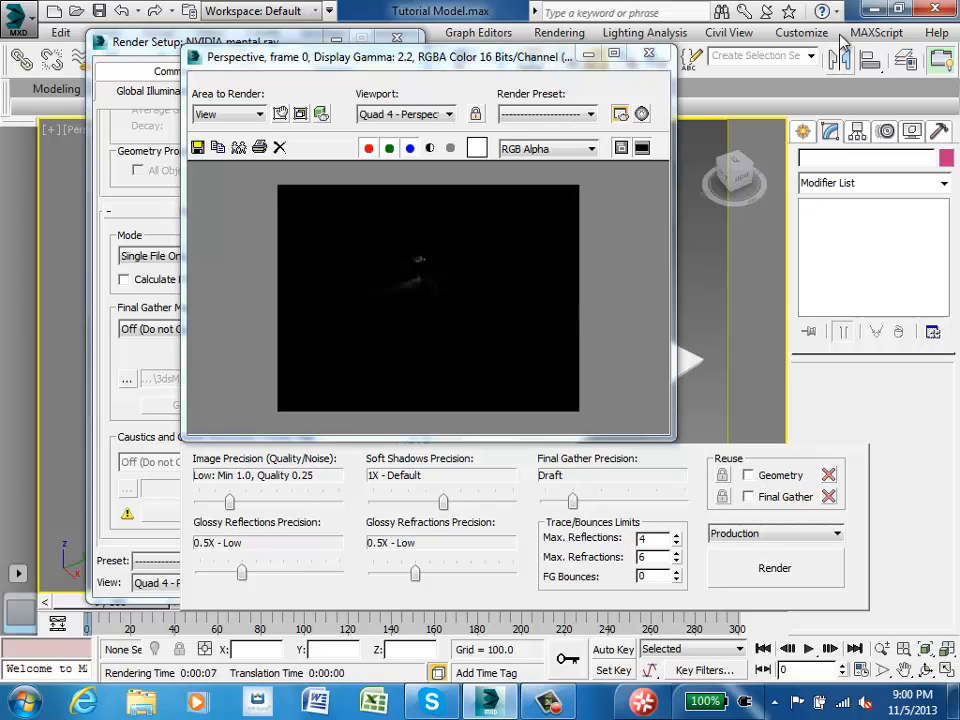
pyautogui.click(648, 53)
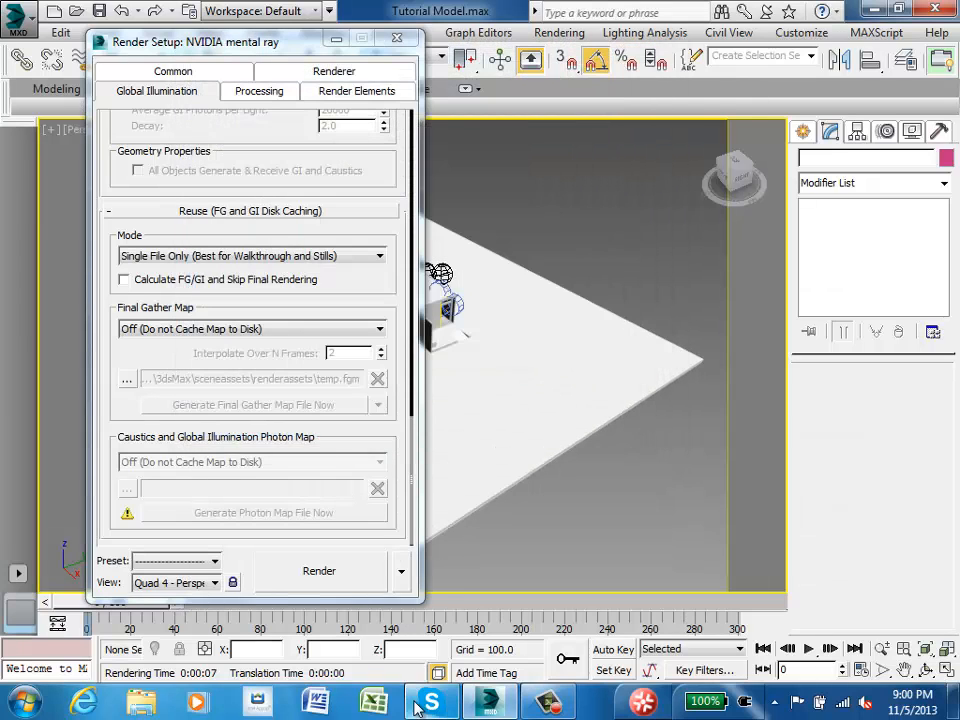
pyautogui.click(645, 703)
pyautogui.click(797, 116)
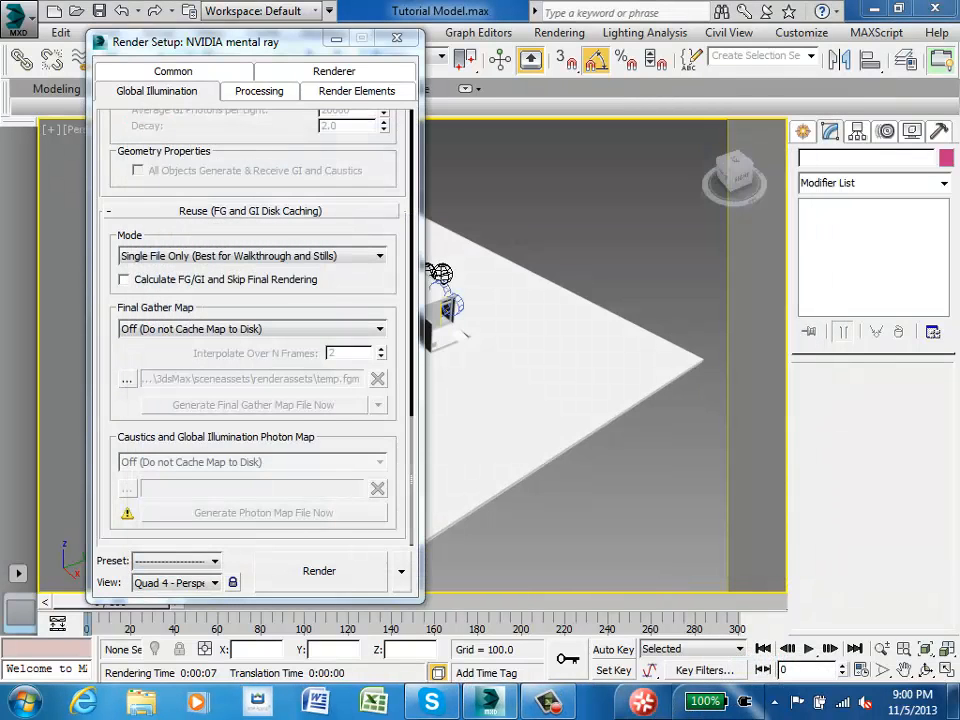